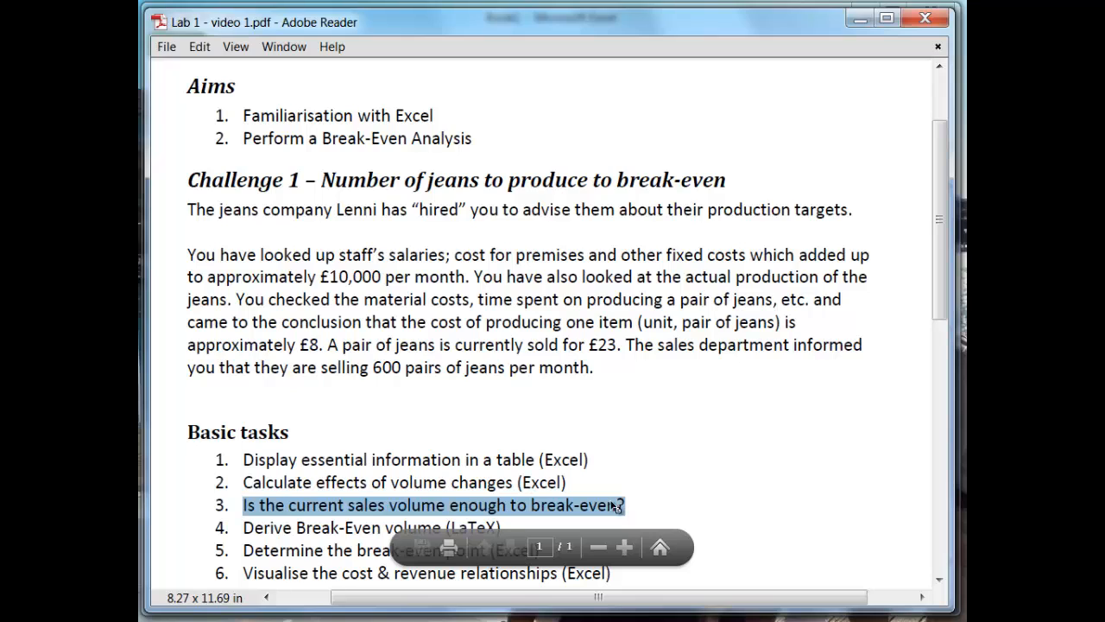
# Step: Highlight the "£10,000 per month" fixed cost in the lab brief and switch to the blank Excel workbook
pyautogui.click(364, 429)
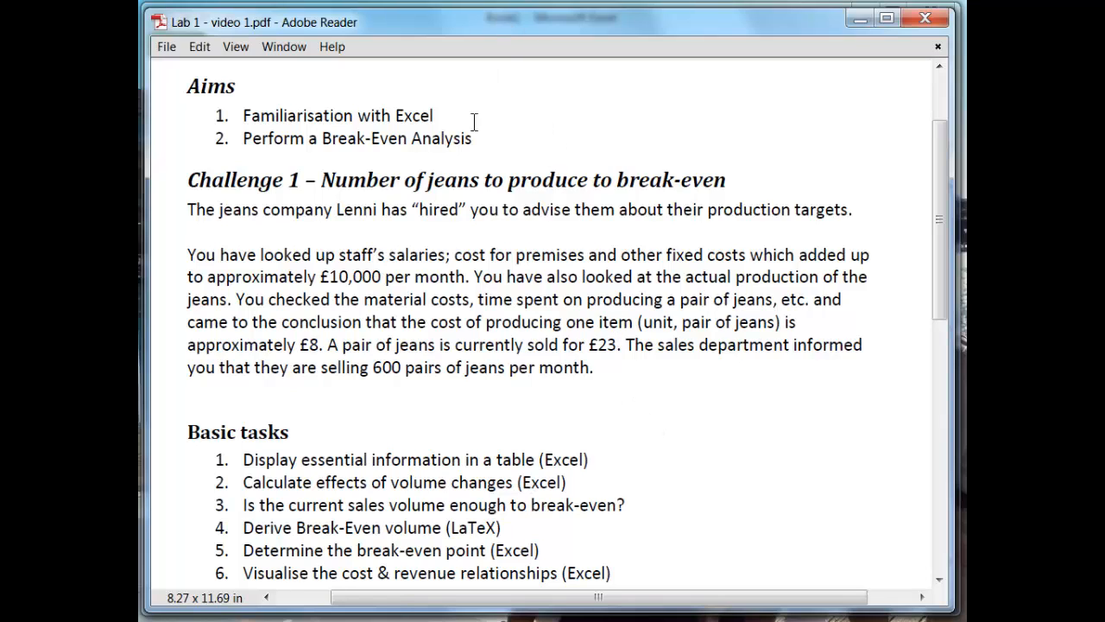
pyautogui.moveTo(320, 278); pyautogui.dragTo(464, 278)
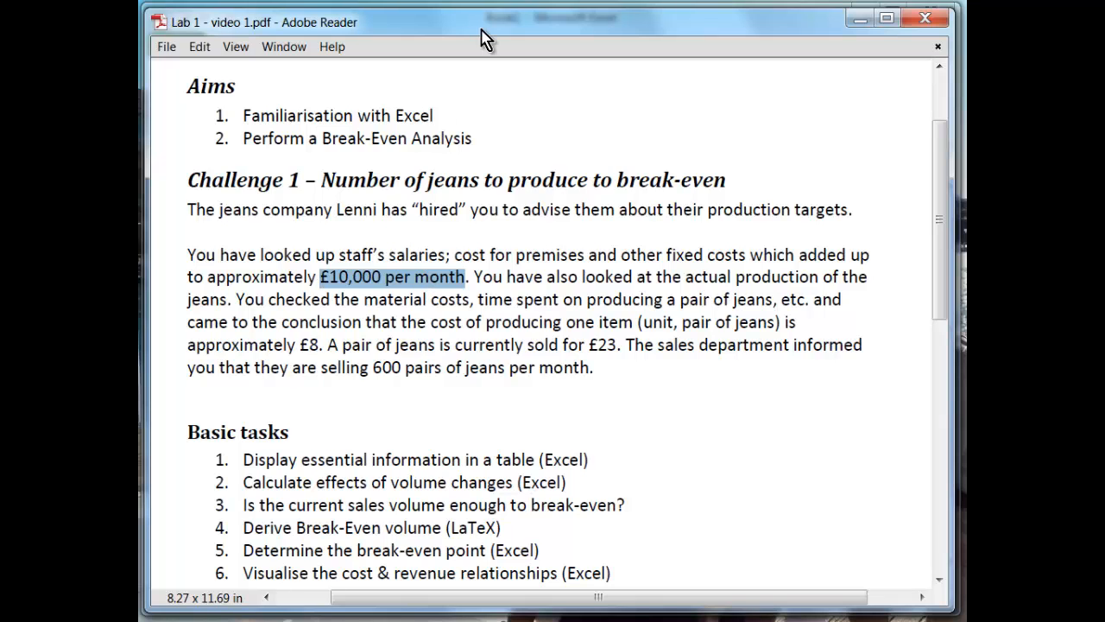
pyautogui.moveTo(482, 21); pyautogui.dragTo(483, 0)
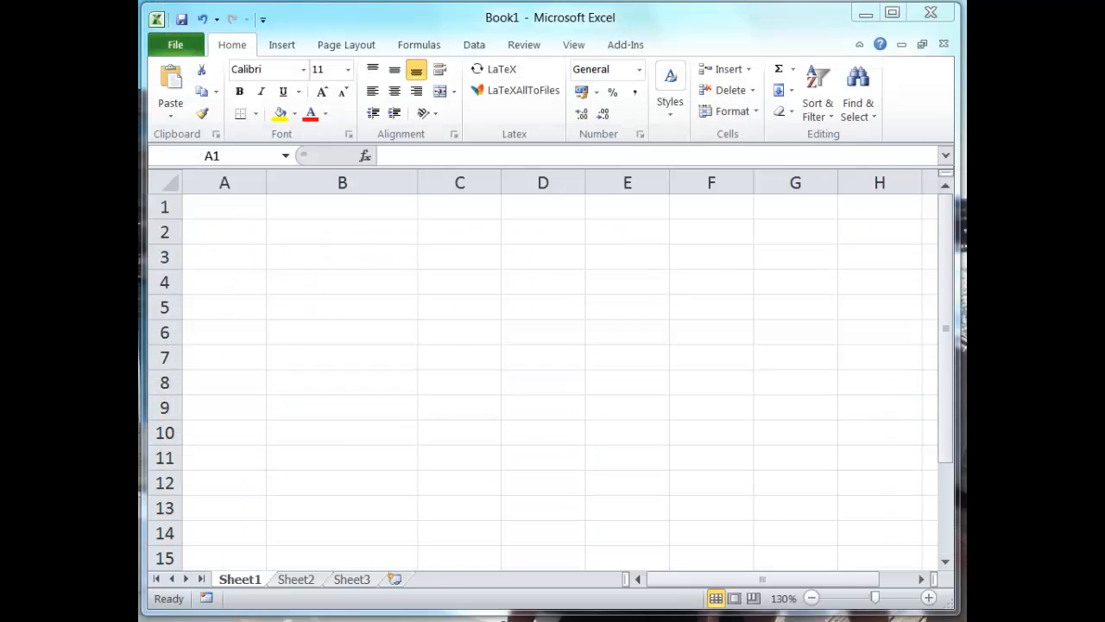
# Step: Enter the label "fixed costs" in cell B2 and the amount 10000 in C2
pyautogui.click(343, 271)
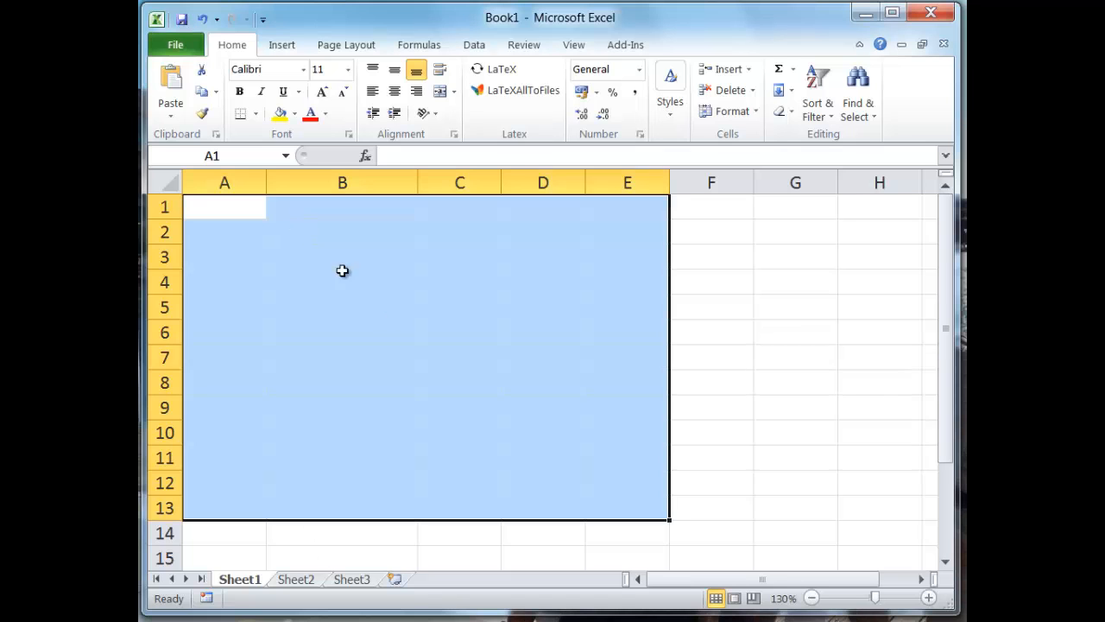
pyautogui.click(333, 230)
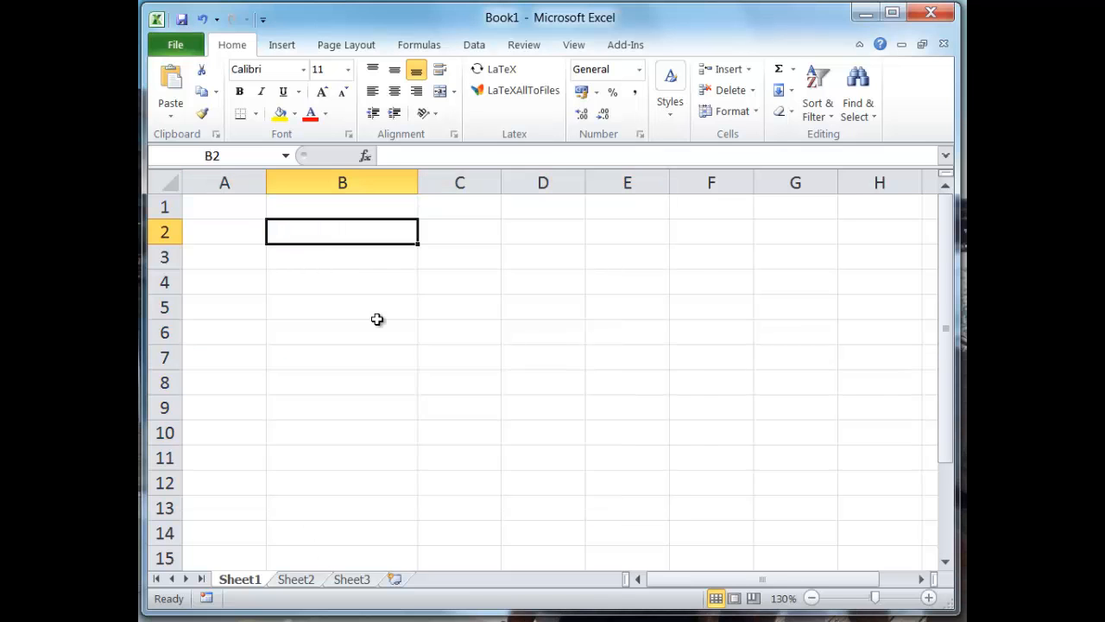
pyautogui.write('fixed costs')
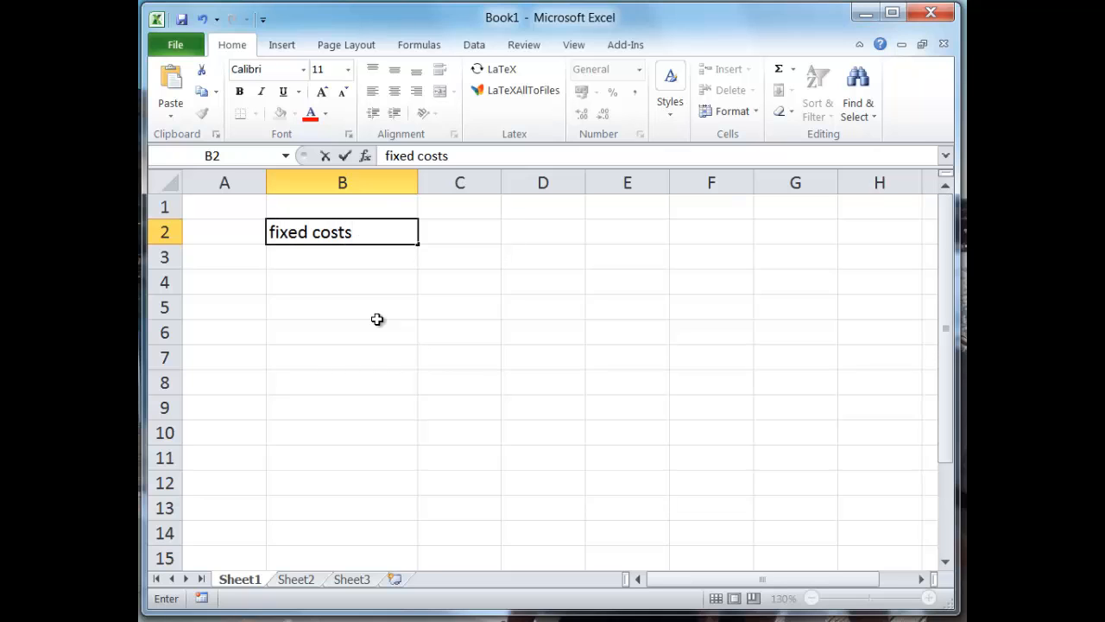
pyautogui.press('Tab')
pyautogui.write('10,00')
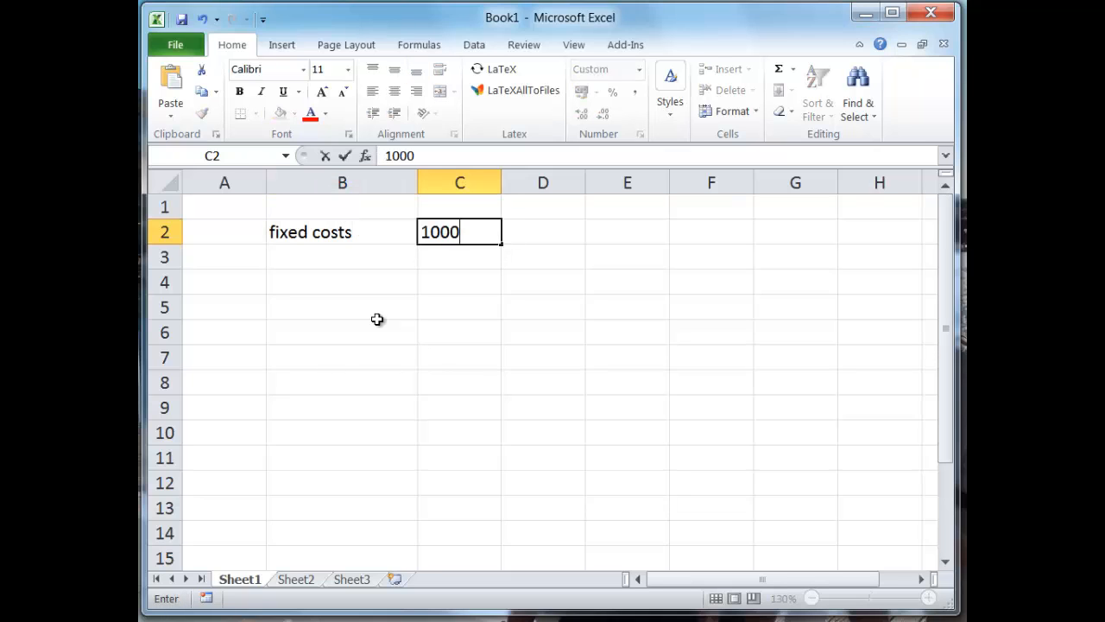
pyautogui.write('0')
pyautogui.press('Return')
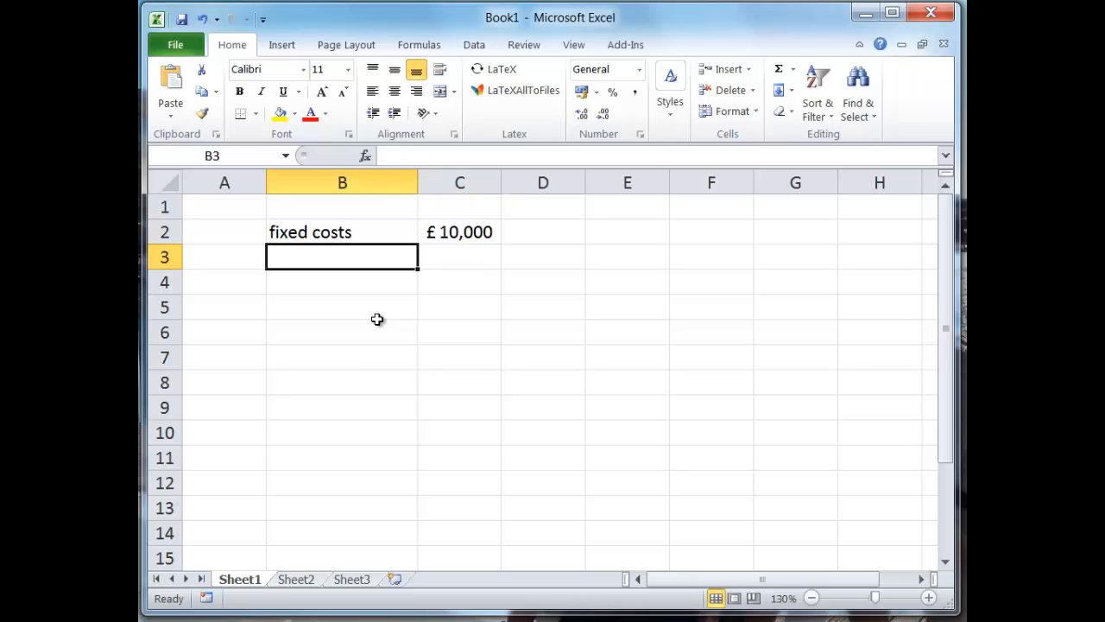
# Step: Enter the label "variable cost" in cell B3, below the fixed costs label
pyautogui.press('Up')
pyautogui.press('Tab')
pyautogui.press('Return')
pyautogui.write('var')
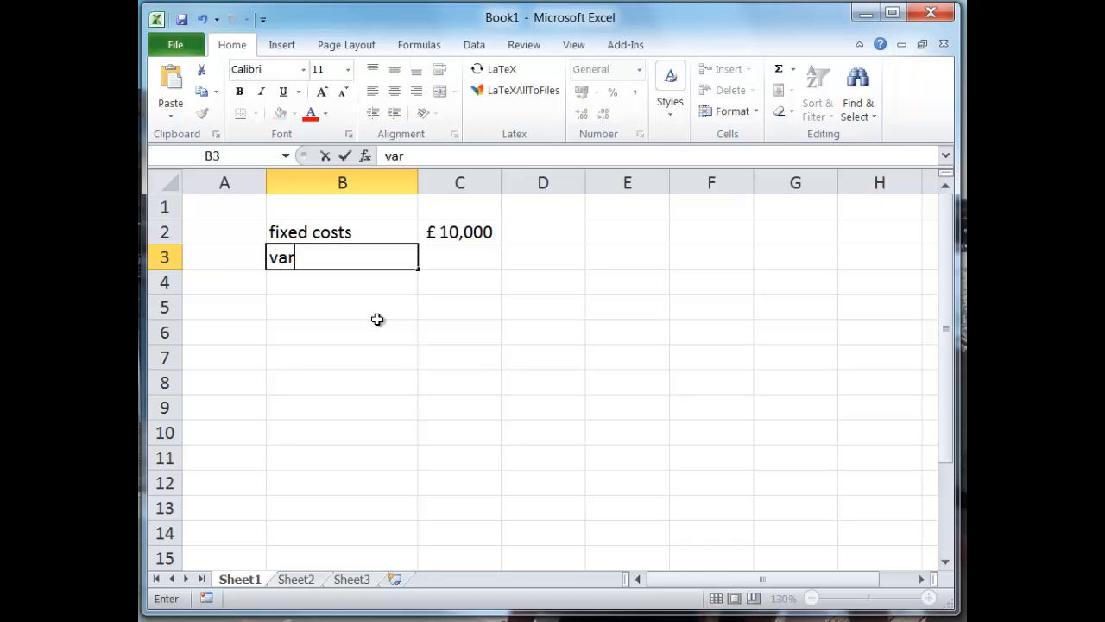
pyautogui.write('iable cost')
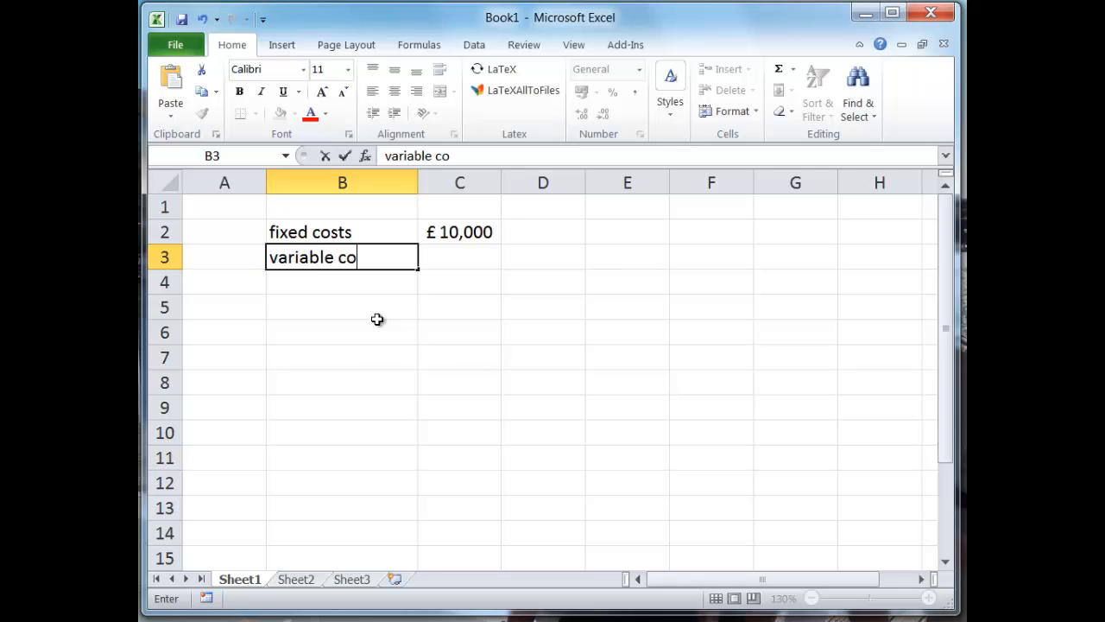
# Step: Change the label in cell B2 to the singular "fixed cost"
pyautogui.click(354, 240)
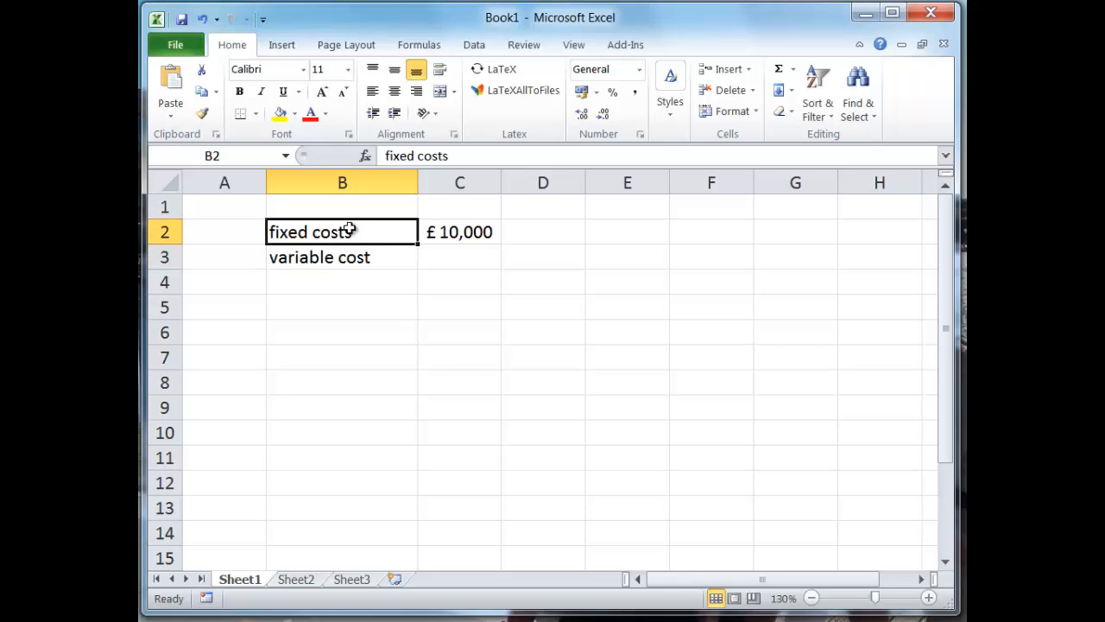
pyautogui.click(454, 155)
pyautogui.press('BackSpace')
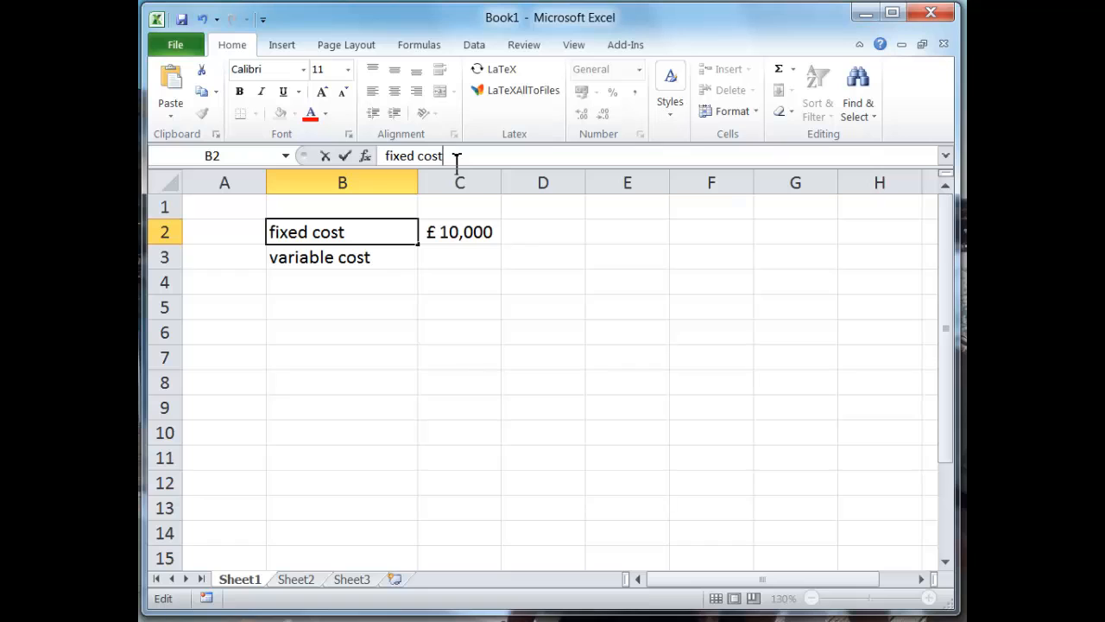
pyautogui.press('Return')
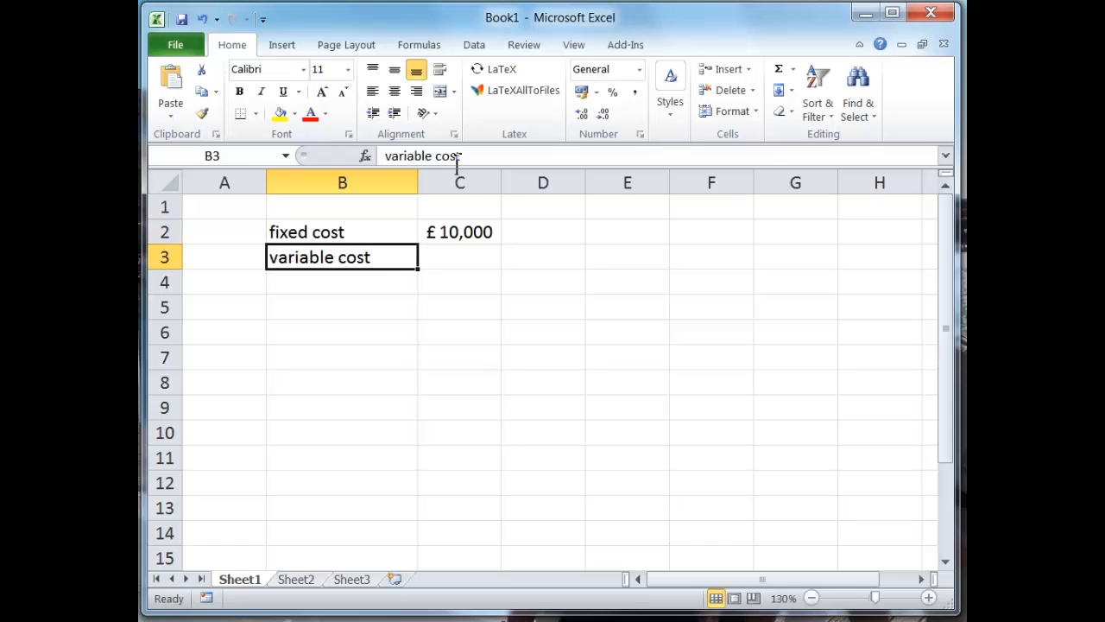
# Step: Enter 8 as the variable cost in C3 and its unit "per jean" in D3
pyautogui.press('Right')
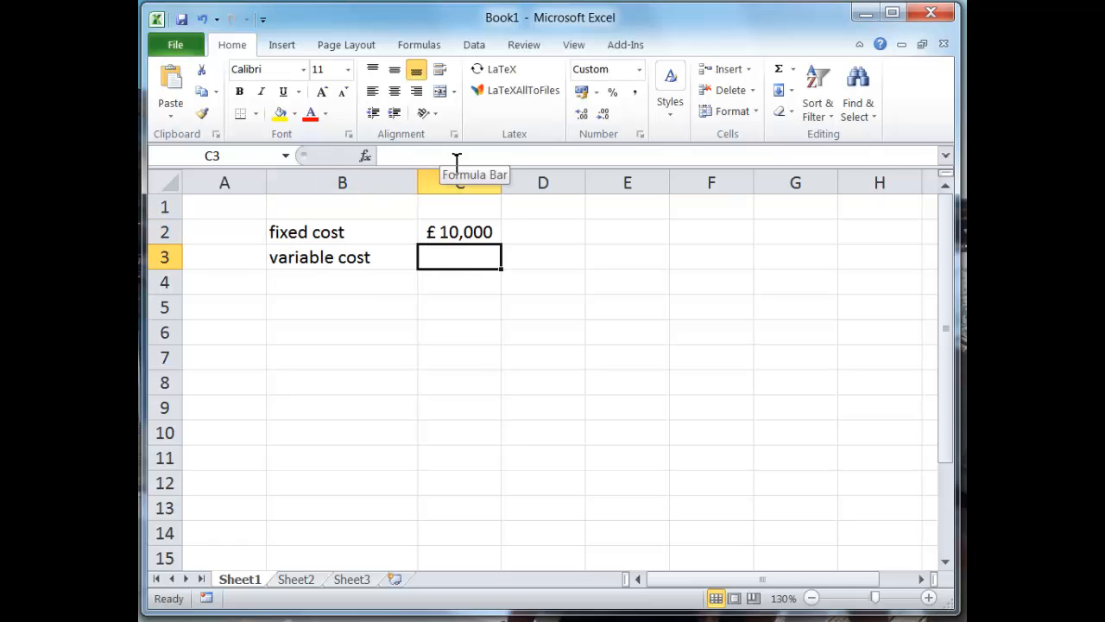
pyautogui.write('8')
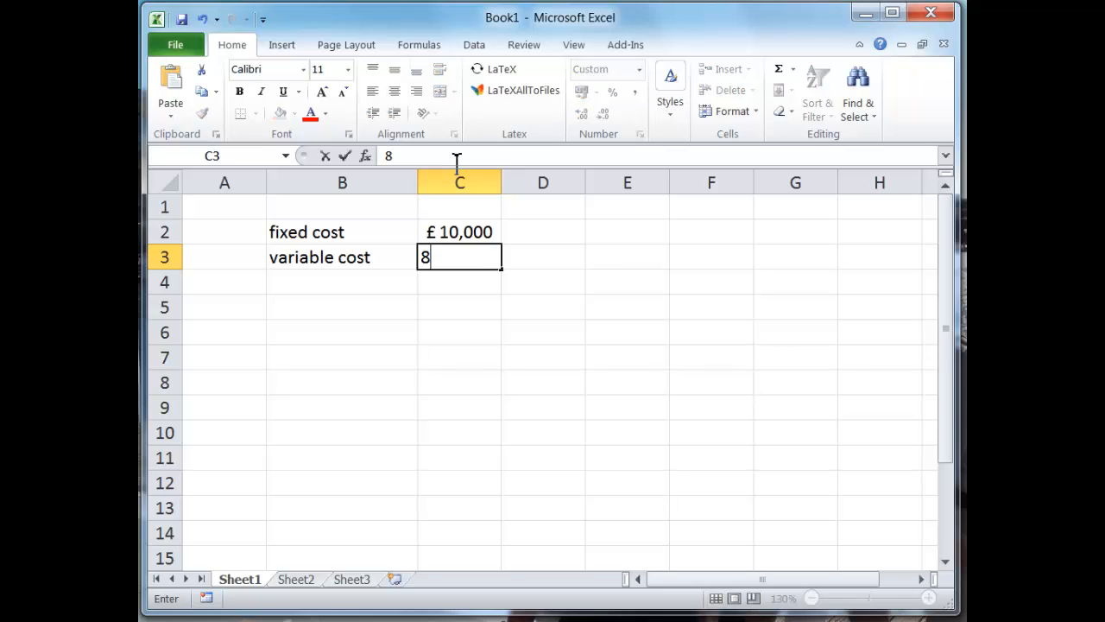
pyautogui.press('Tab')
pyautogui.write('per jean')
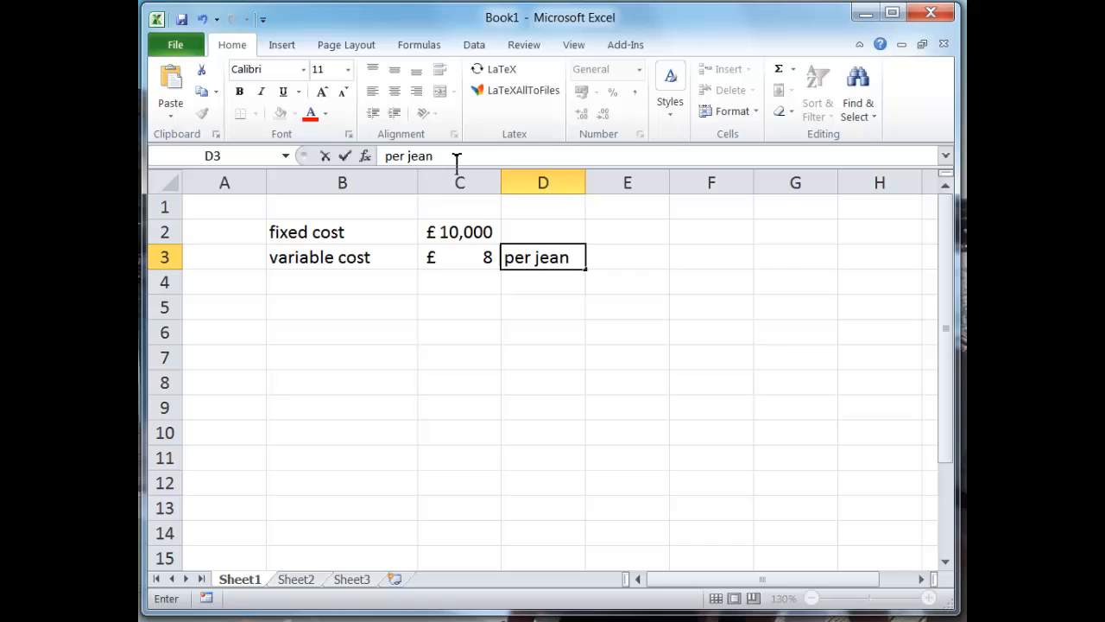
pyautogui.press('Return')
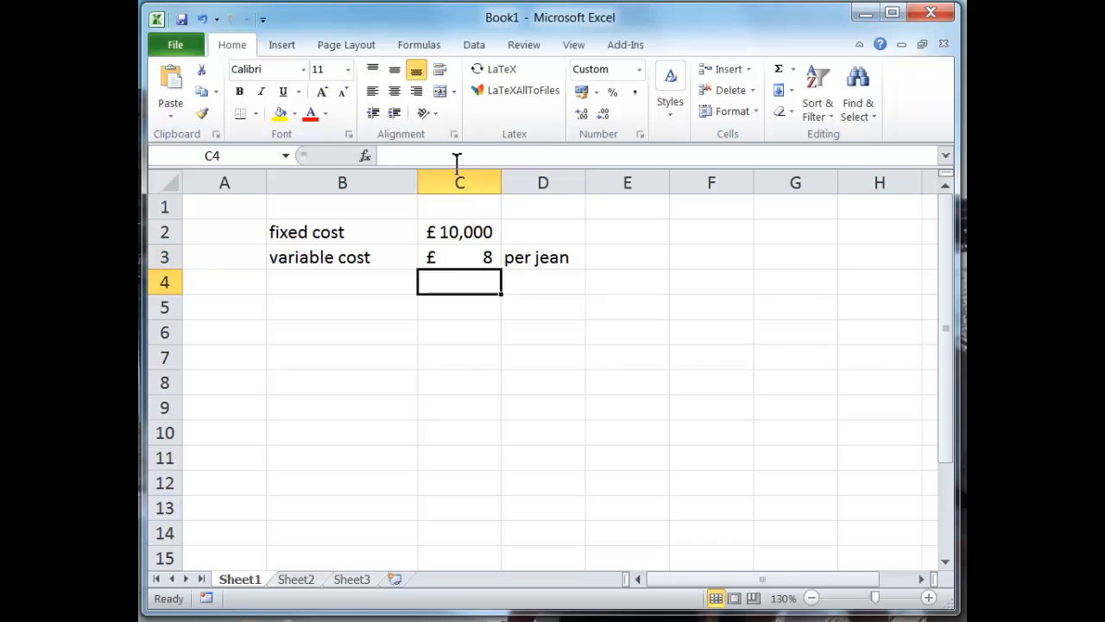
# Step: Fill row 4 with the label "revenue" in B4, 23 in C4 and "per jean" in D4
pyautogui.press('Left')
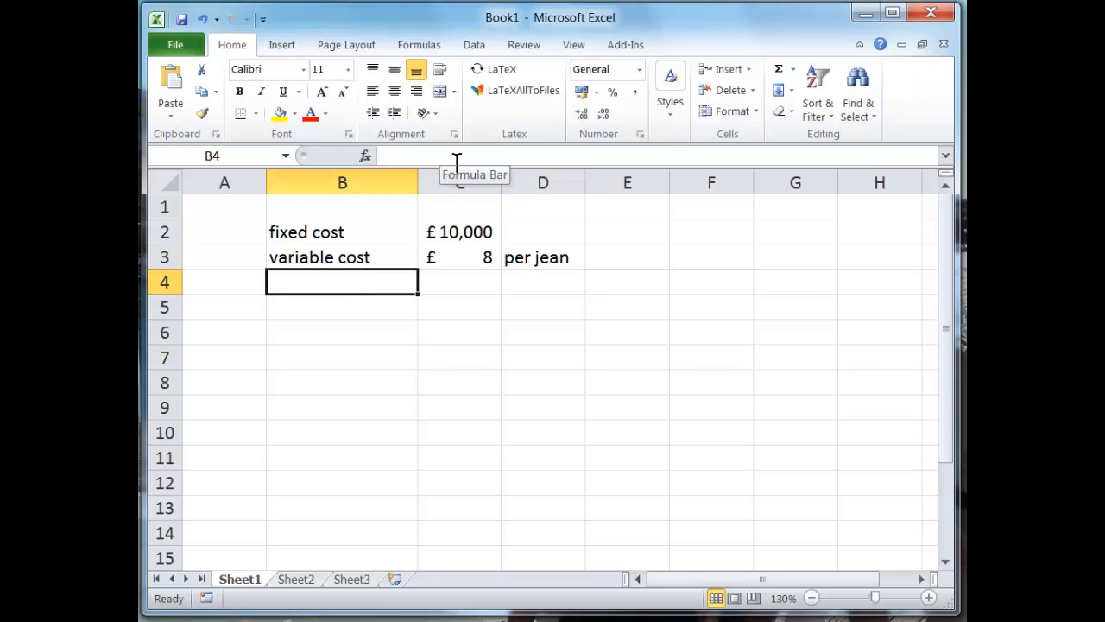
pyautogui.write('rev')
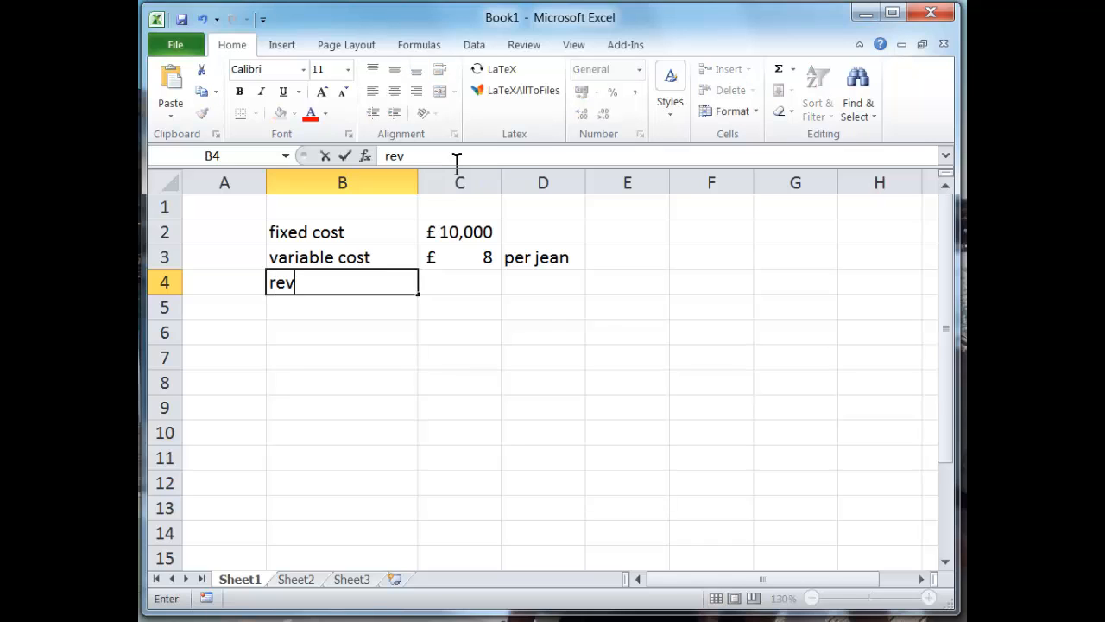
pyautogui.write('enue')
pyautogui.press('Tab')
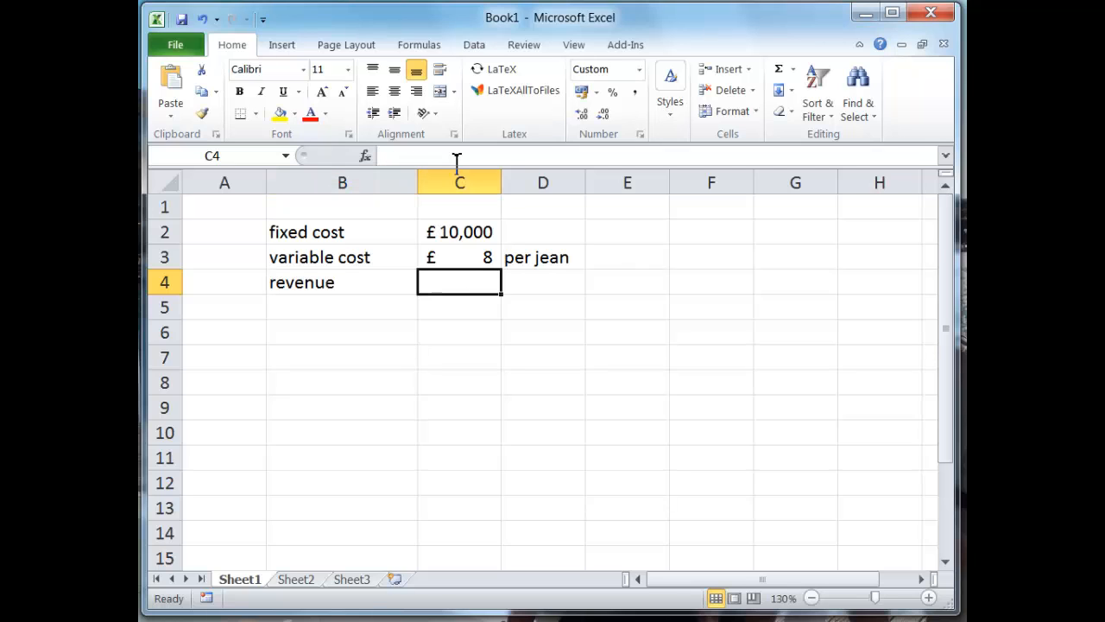
pyautogui.write('23')
pyautogui.press('Tab')
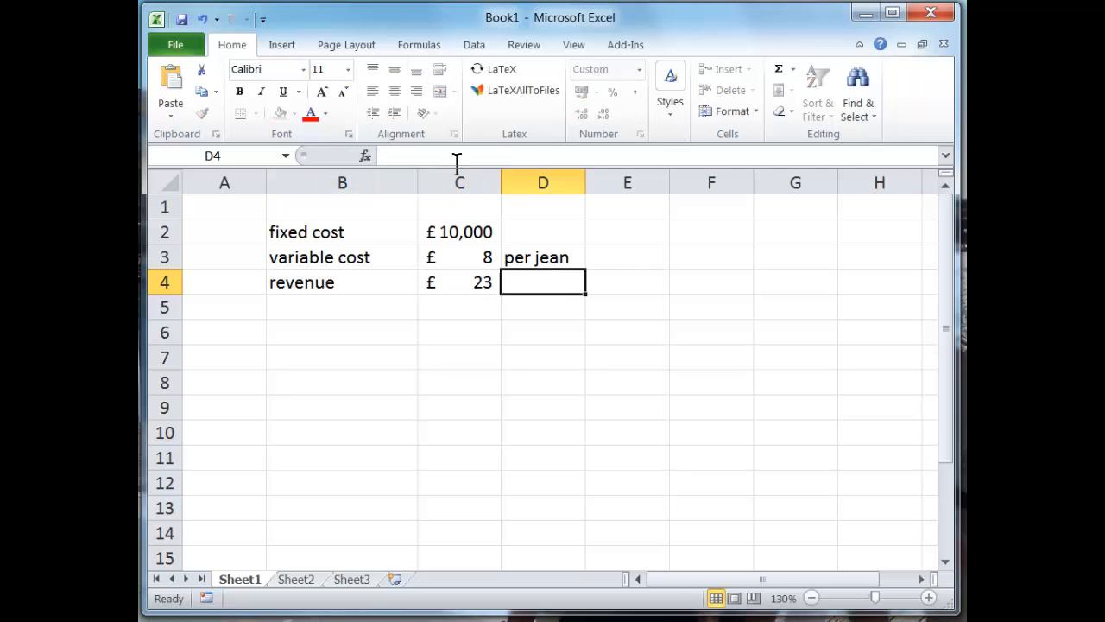
pyautogui.write('per')
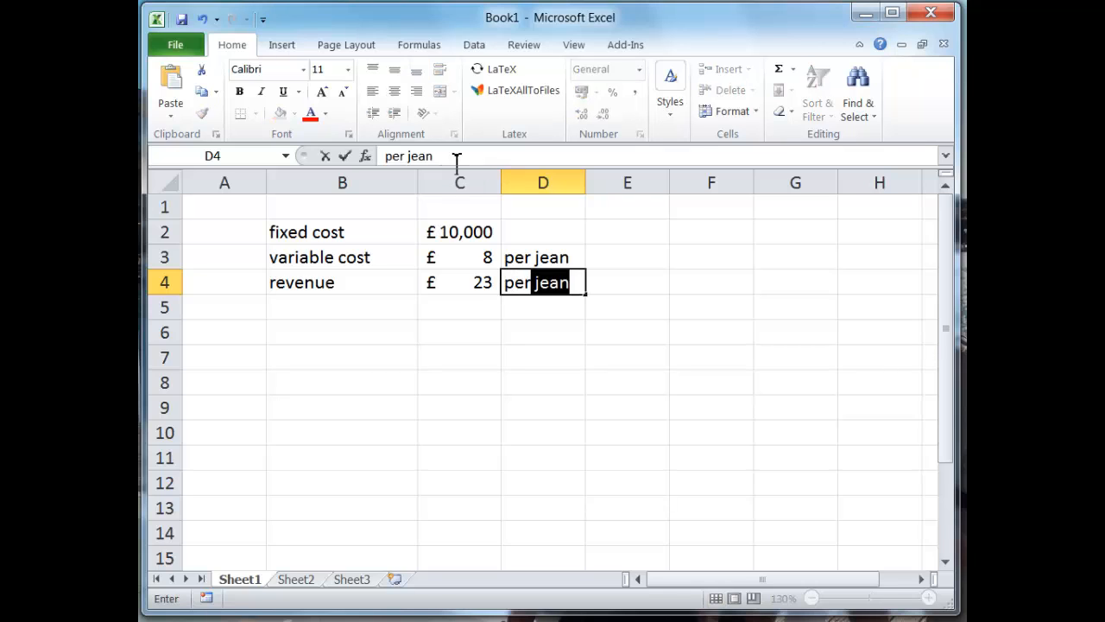
pyautogui.press('Return')
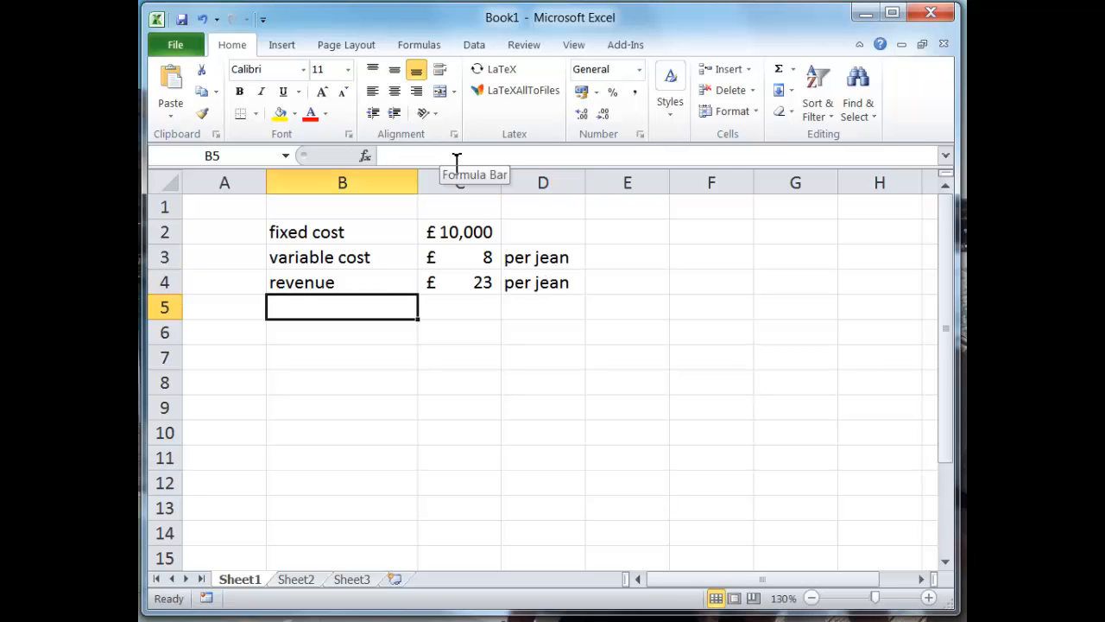
# Step: Enter the label "current volume" in B5 and the value 600 in C5
pyautogui.write('cur')
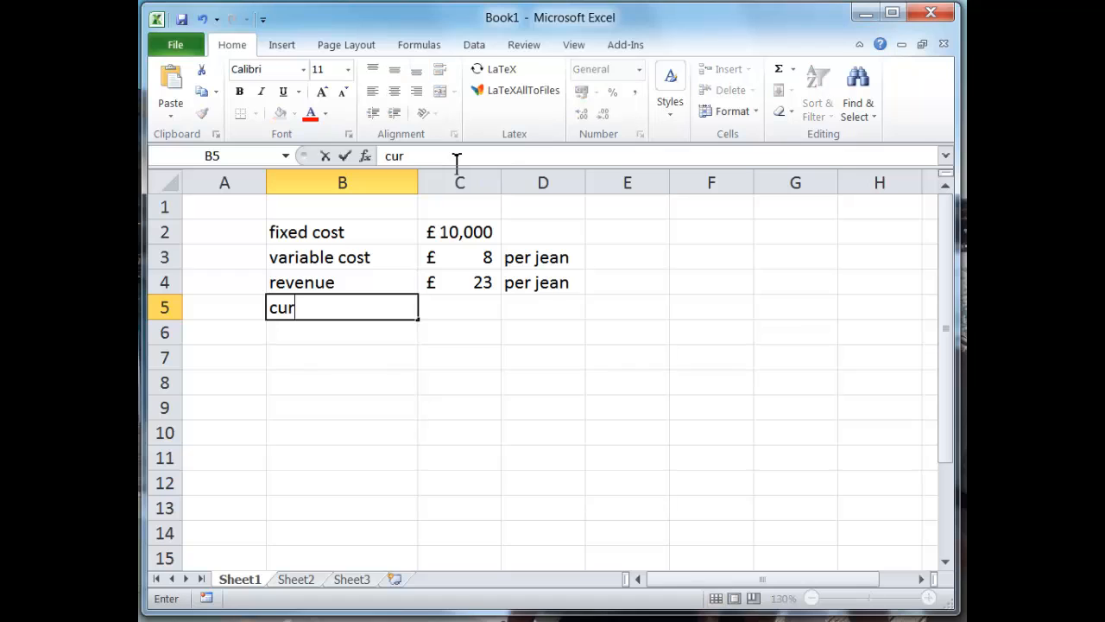
pyautogui.write('rent volume')
pyautogui.press('Tab')
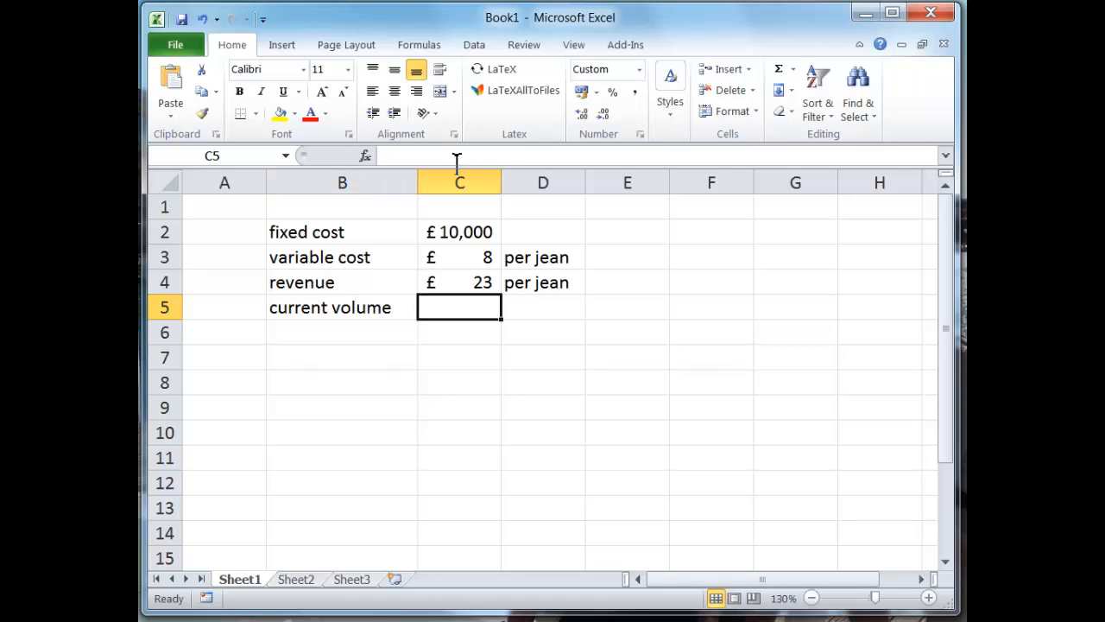
pyautogui.write('600')
pyautogui.press('Tab')
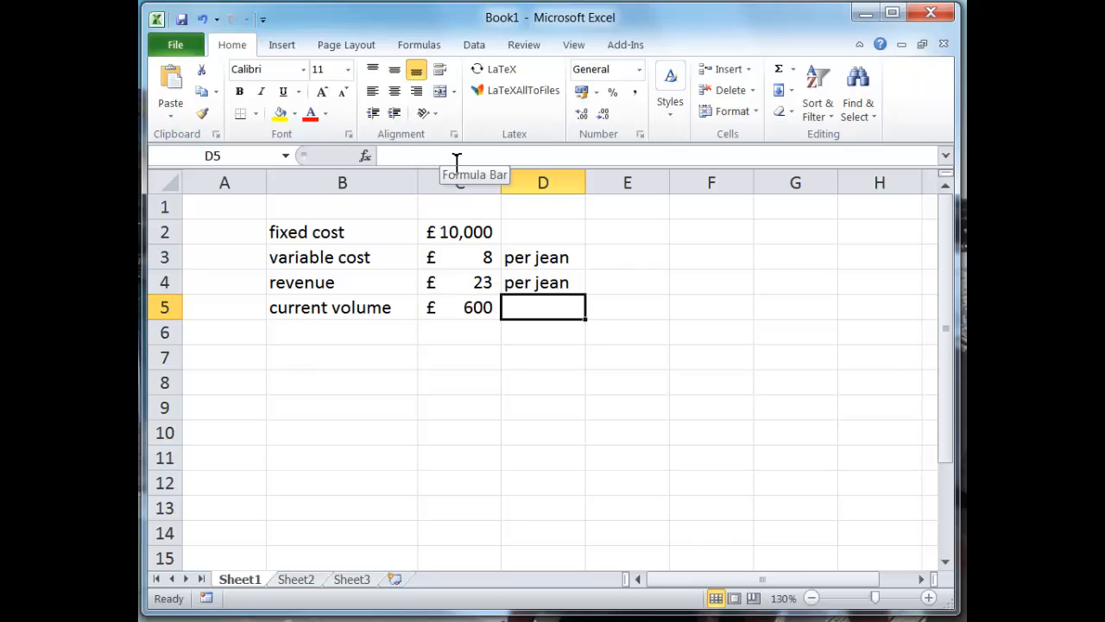
# Step: Format the current volume in C5 in comma style without a currency symbol and with no decimal places
pyautogui.press('Left')
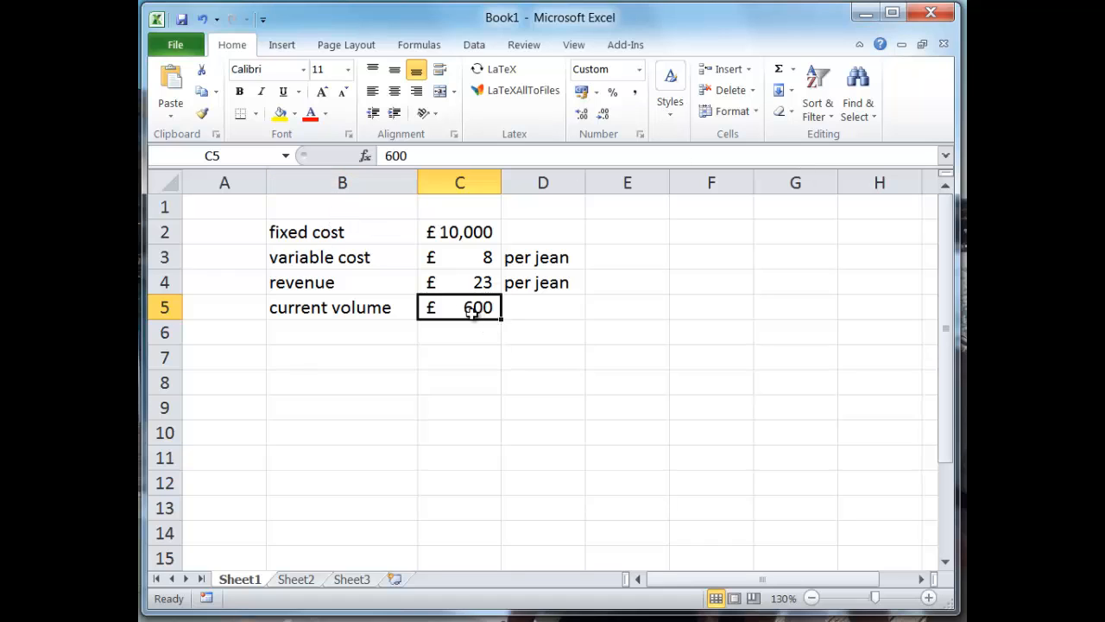
pyautogui.click(635, 98)
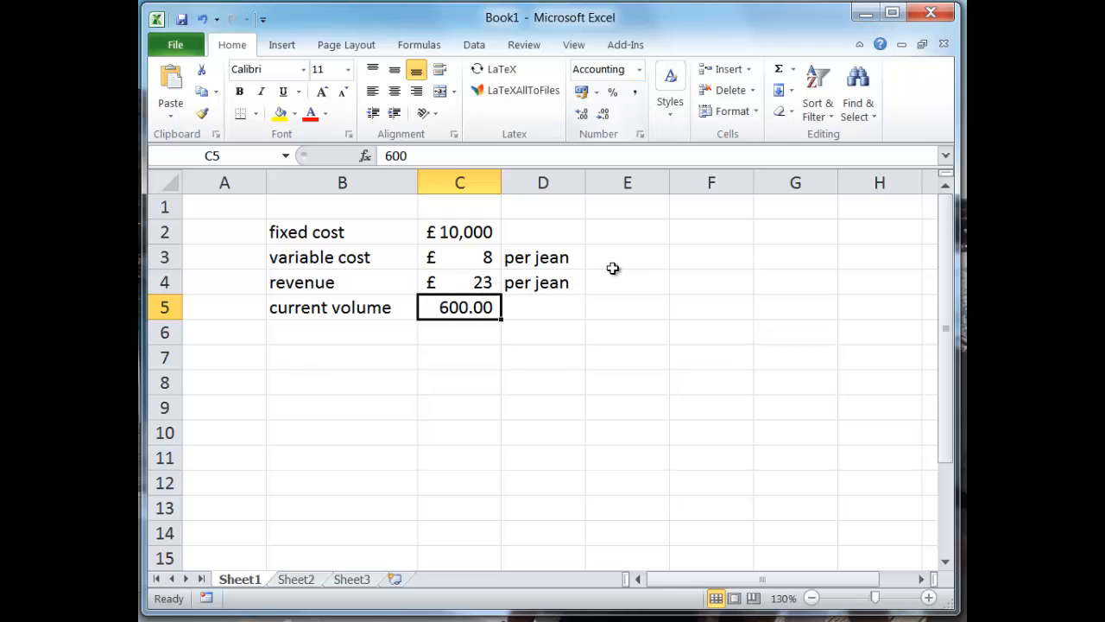
pyautogui.click(604, 117)
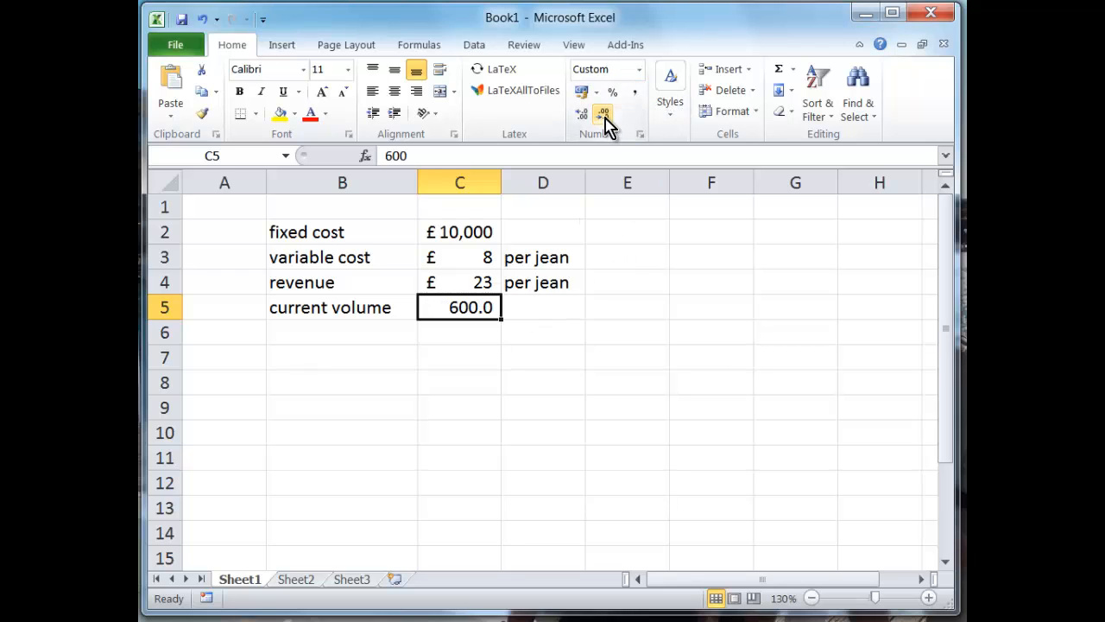
pyautogui.click(605, 117)
# Step: Enter the unit "jeans" in D5 for the current volume
pyautogui.click(530, 305)
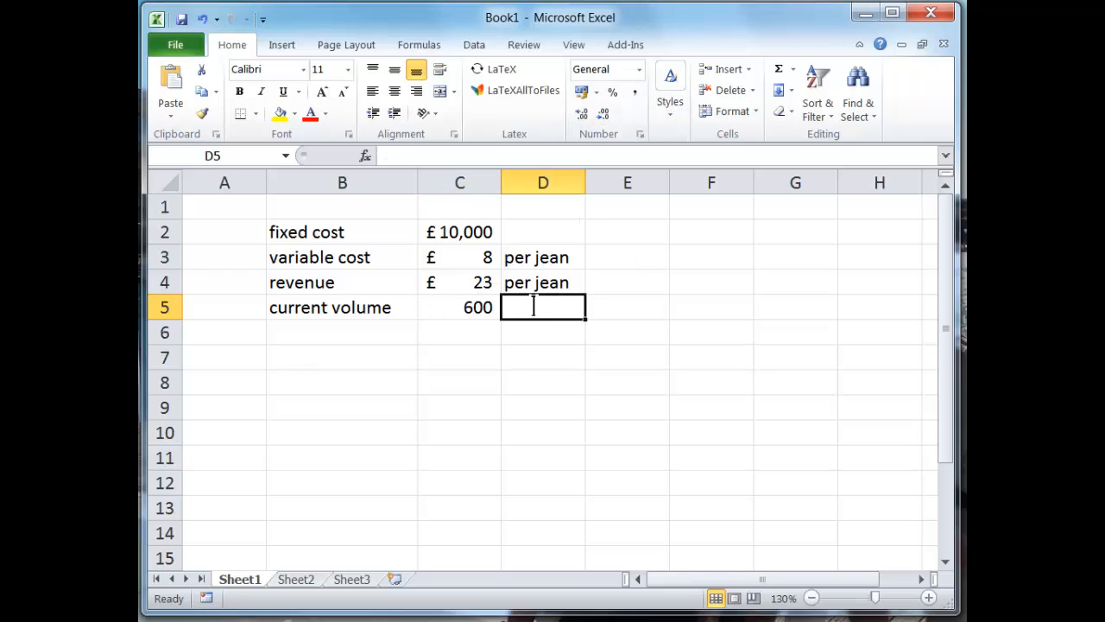
pyautogui.write('jeans')
pyautogui.press('Return')
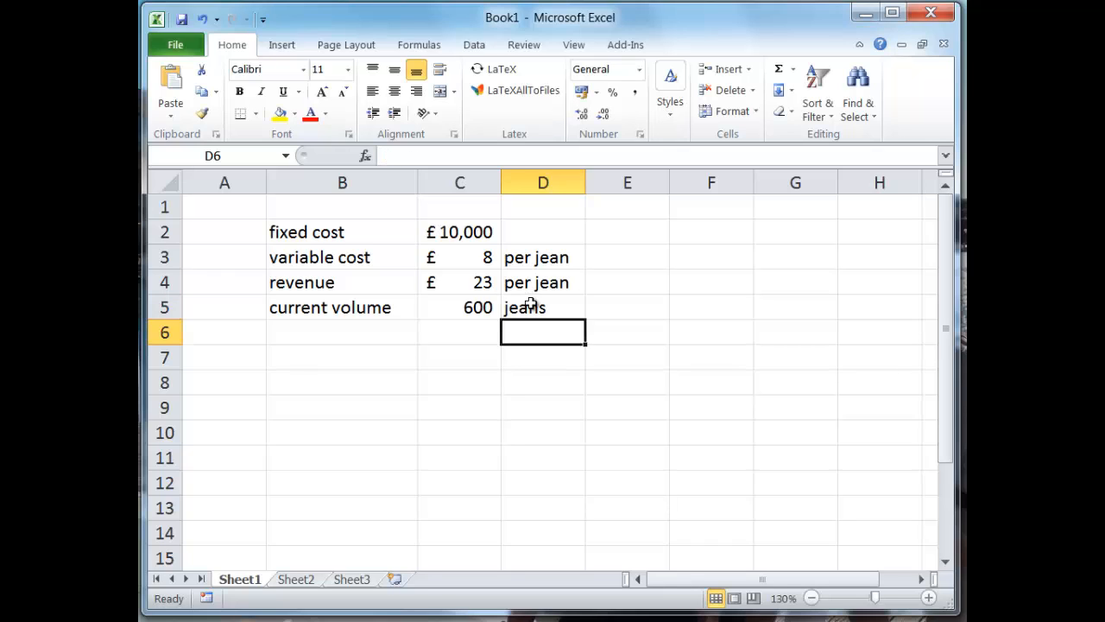
# Step: Add the heading "Information" in cell A1 above the table of inputs
pyautogui.press('Left')
pyautogui.press('Left')
pyautogui.press('Left')
pyautogui.press('Up')
pyautogui.press('Up')
pyautogui.press('Up')
pyautogui.press('Up')
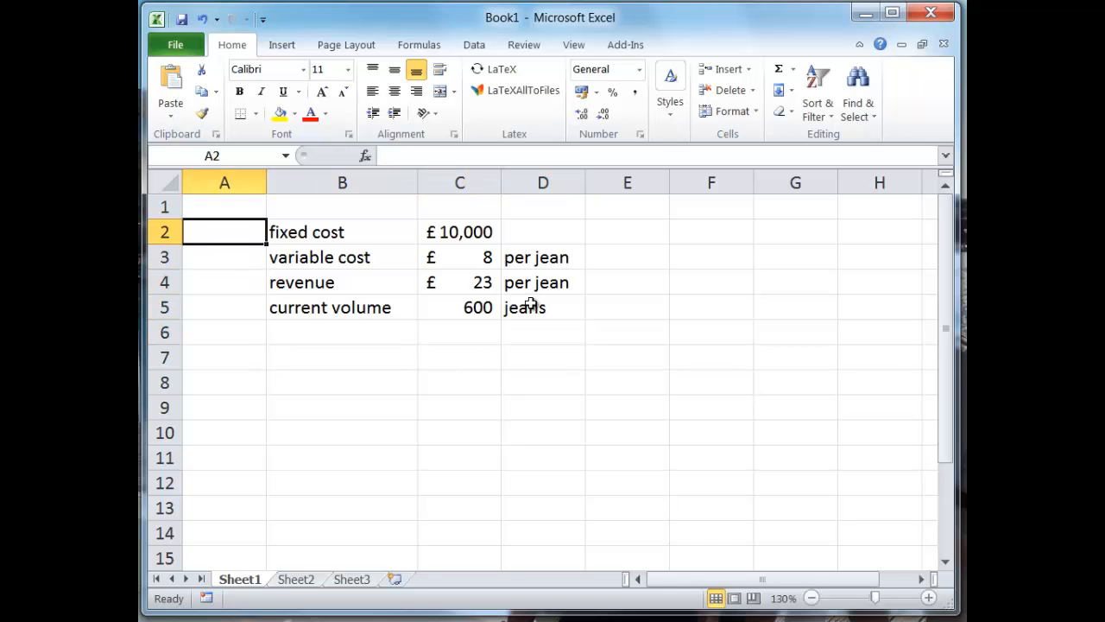
pyautogui.press('Up')
pyautogui.write('Information')
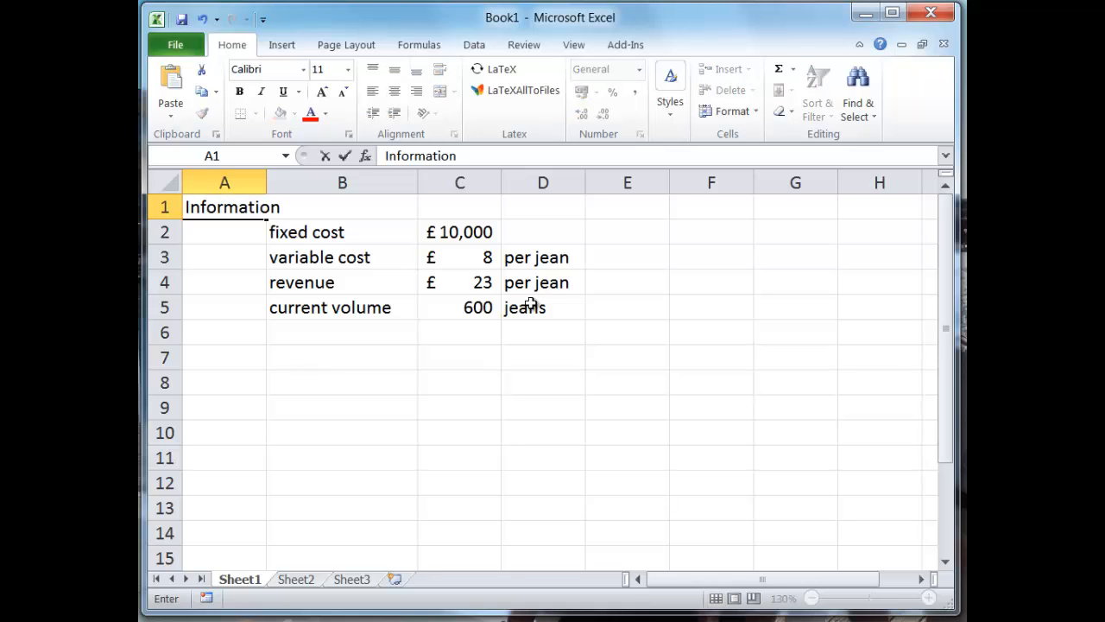
pyautogui.press('Return')
pyautogui.press('Down')
pyautogui.press('Down')
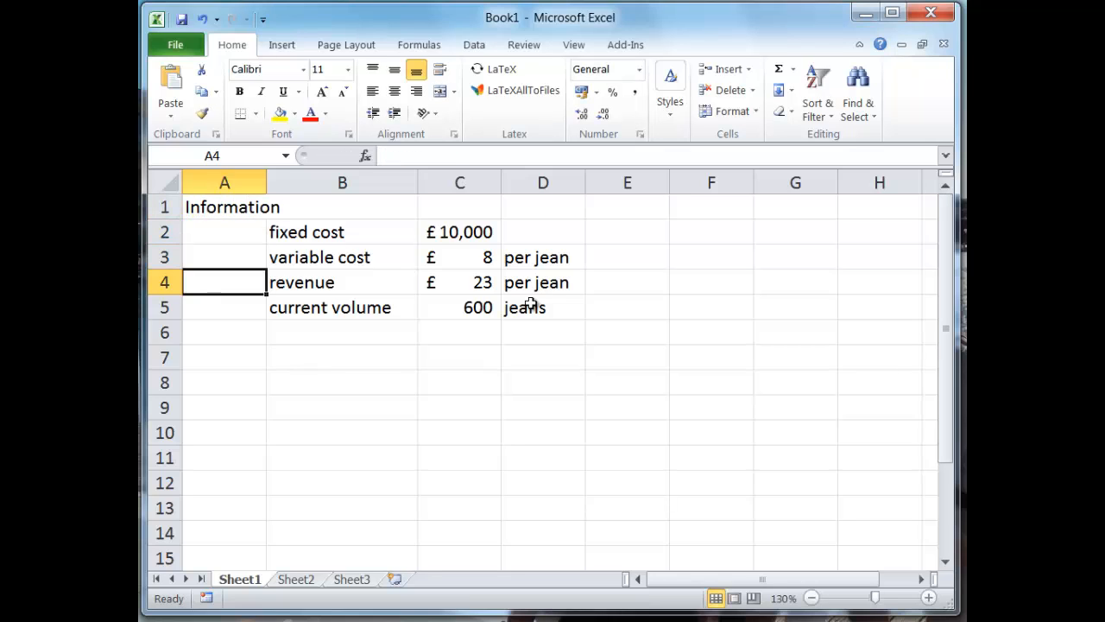
pyautogui.press('Down')
pyautogui.press('Right')
pyautogui.press('Down')
pyautogui.press('Left')
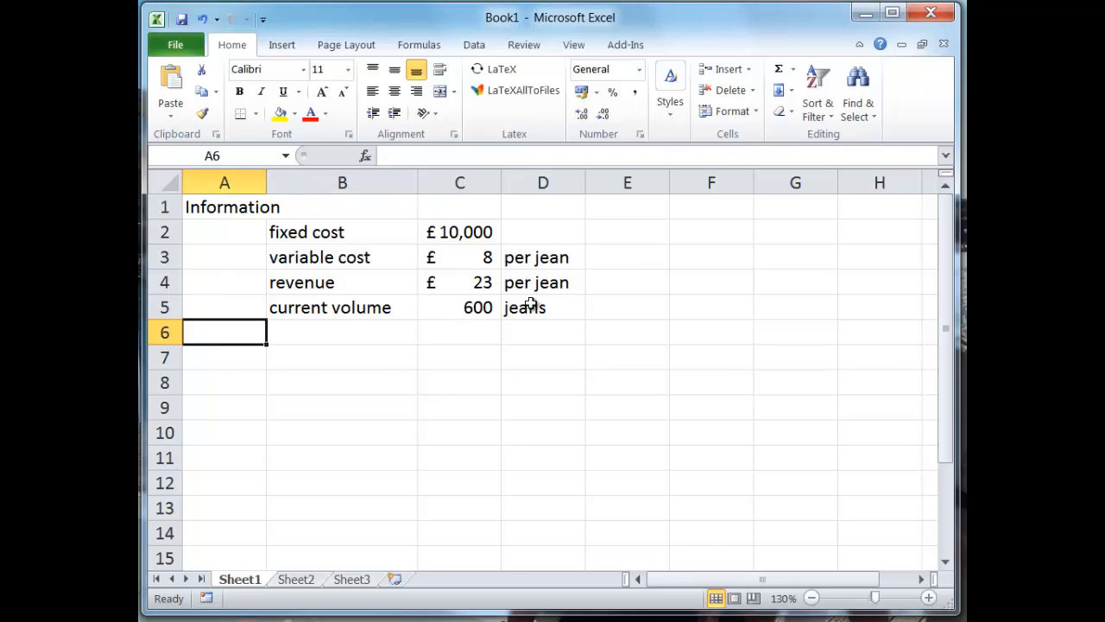
pyautogui.press('Right')
pyautogui.press('Right')
pyautogui.press('Right')
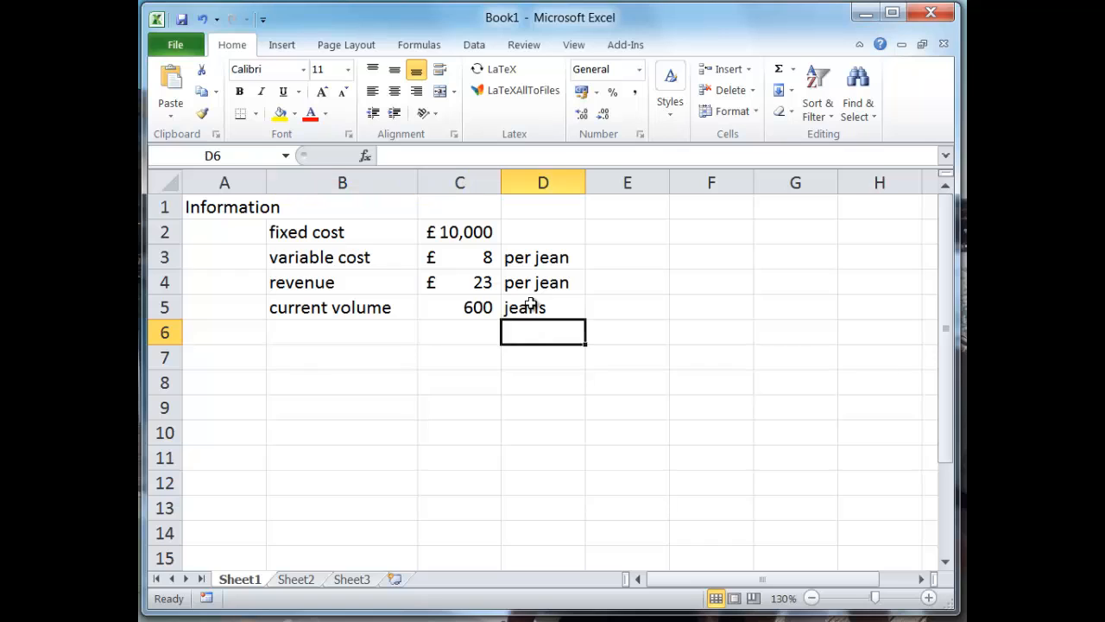
# Step: Add the column heading "Volume" in F1 and enter 0 in F2 as the first volume
pyautogui.press('Up')
pyautogui.press('Up')
pyautogui.press('Up')
pyautogui.press('Up')
pyautogui.press('Right')
pyautogui.press('Right')
pyautogui.press('Up')
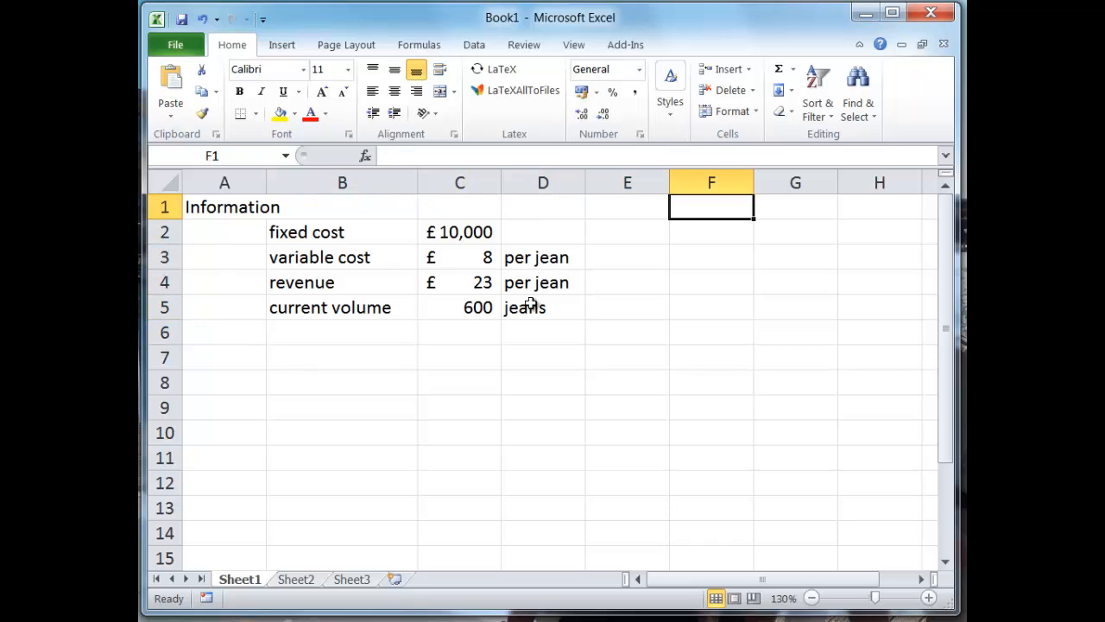
pyautogui.press('Left')
pyautogui.press('Right')
pyautogui.press('Down')
pyautogui.press('Up')
pyautogui.write('Volume')
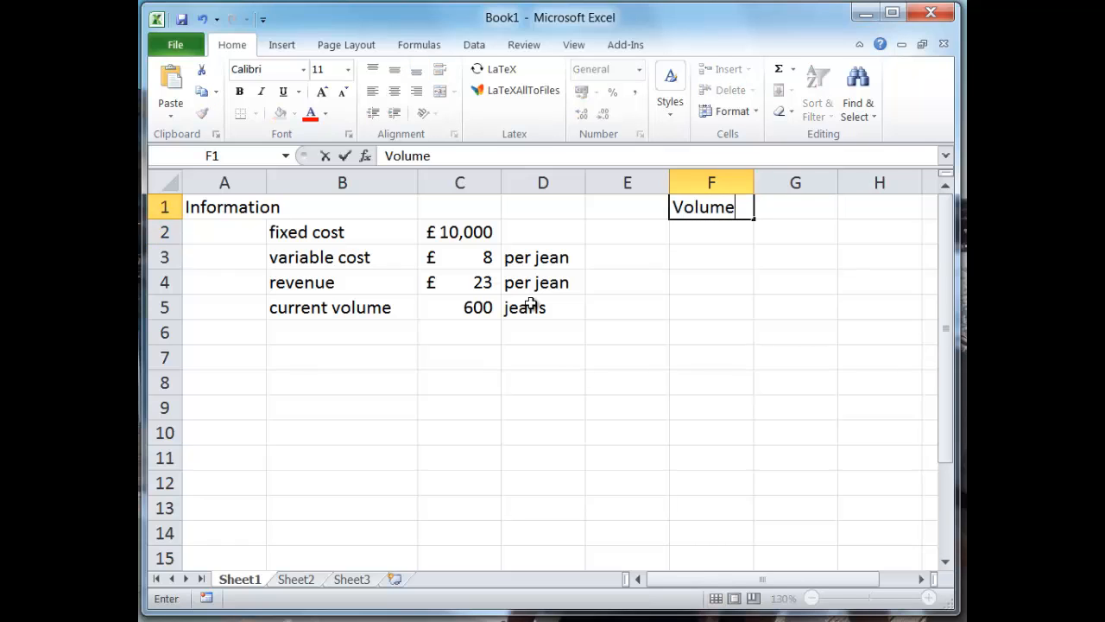
pyautogui.press('Return')
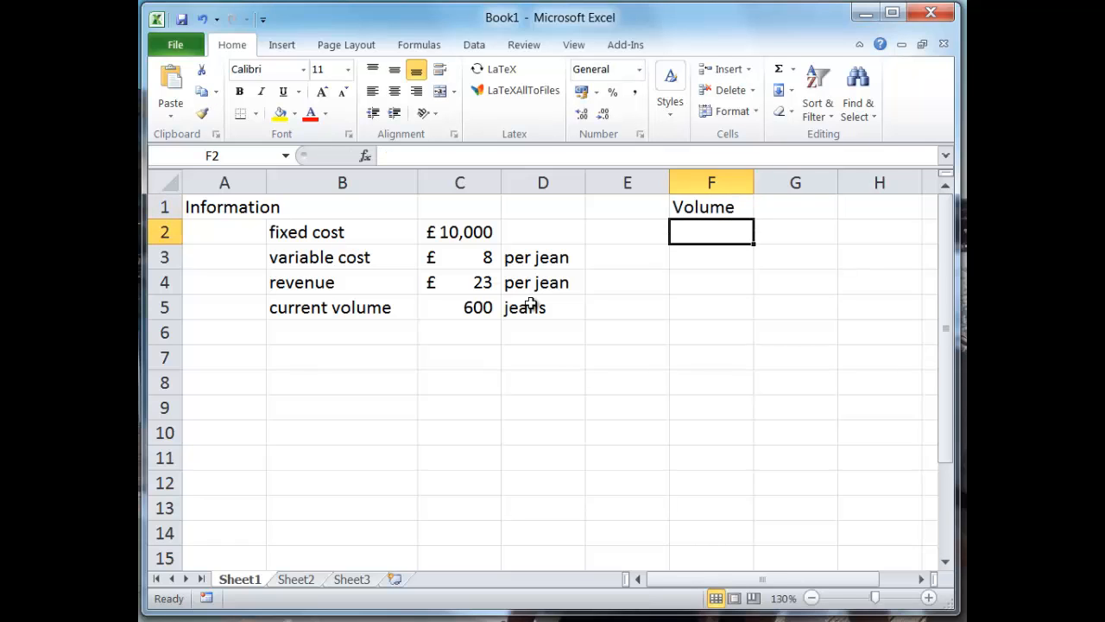
pyautogui.write('0')
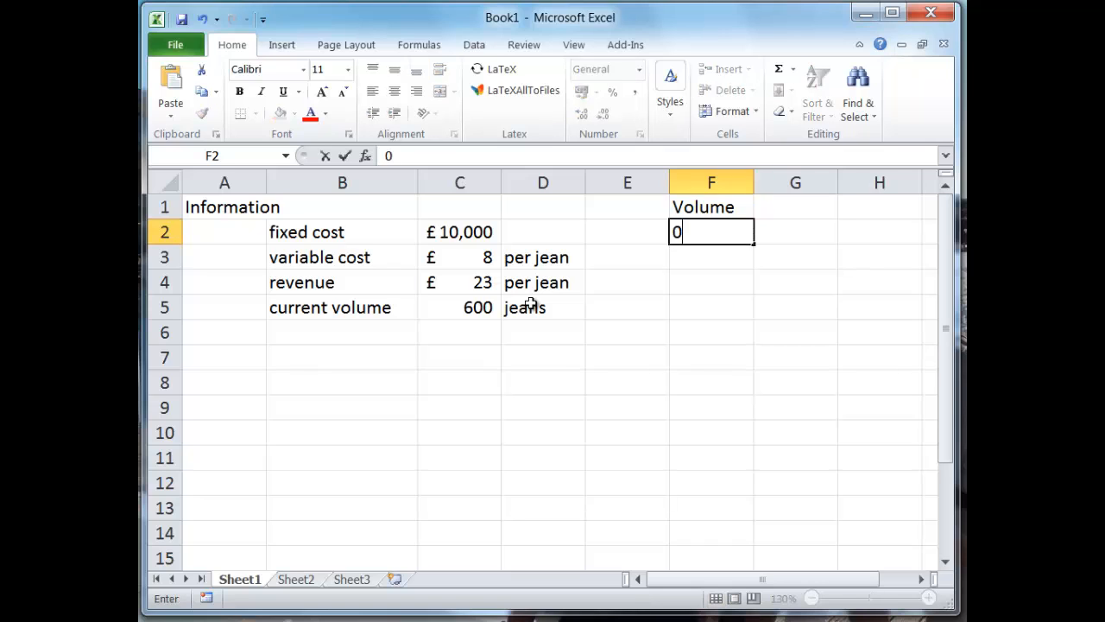
pyautogui.press('Tab')
# Step: Add the column heading "Variable cost" in G1 beside the volume heading
pyautogui.press('Up')
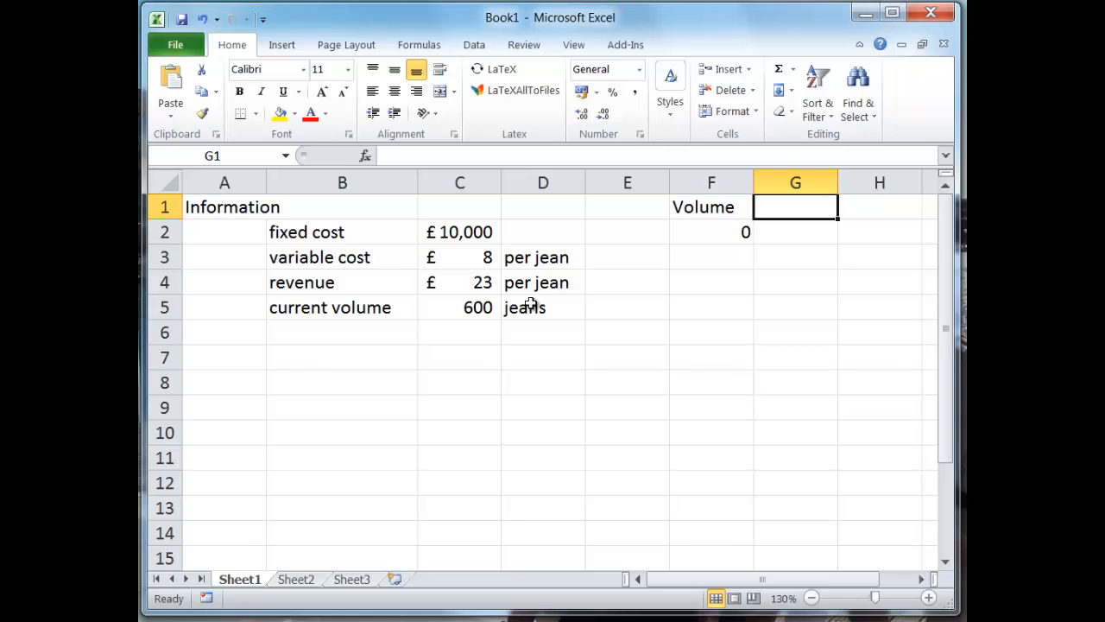
pyautogui.write('Var')
pyautogui.press('BackSpace')
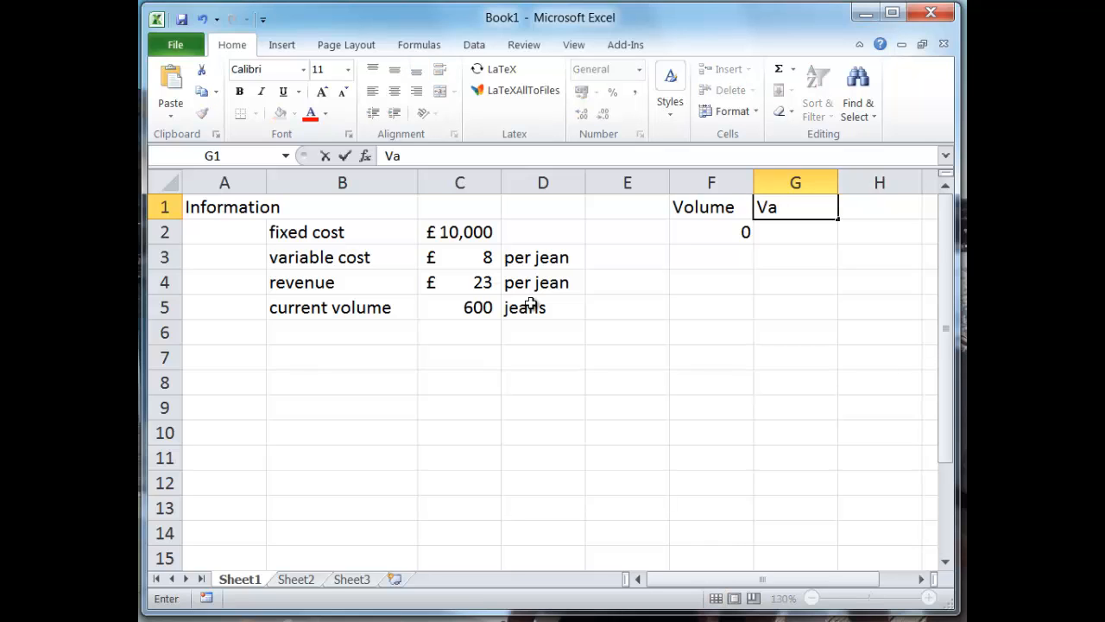
pyautogui.write('riable ')
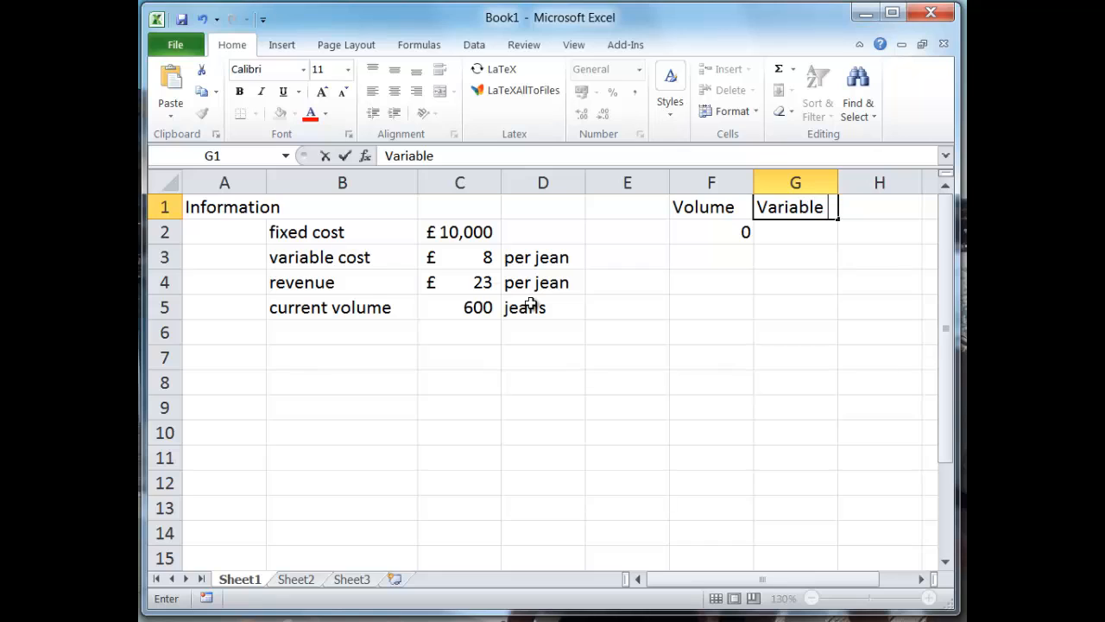
pyautogui.write('cost')
pyautogui.press('Return')
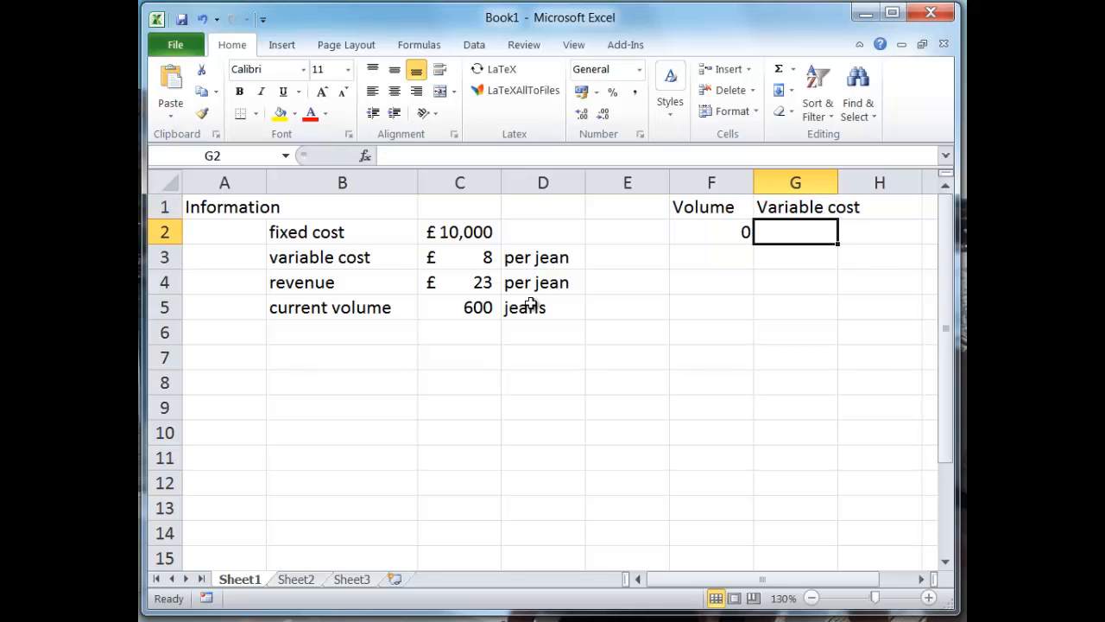
# Step: Calculate the variable cost for the first volume in G2 with the formula =F2*C3
pyautogui.write('=')
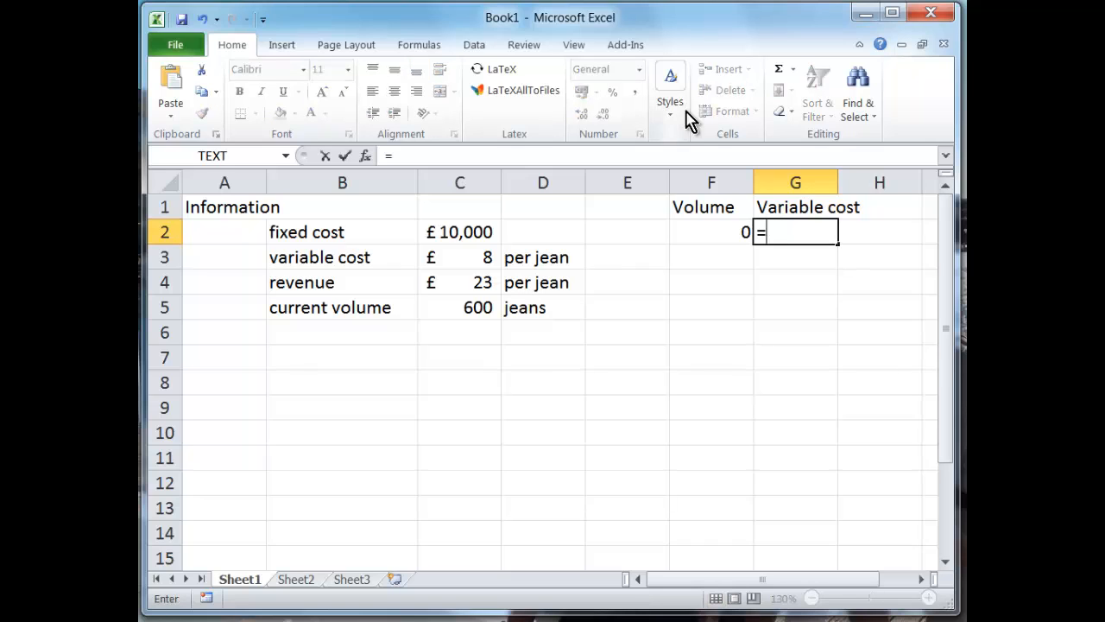
pyautogui.click(732, 234)
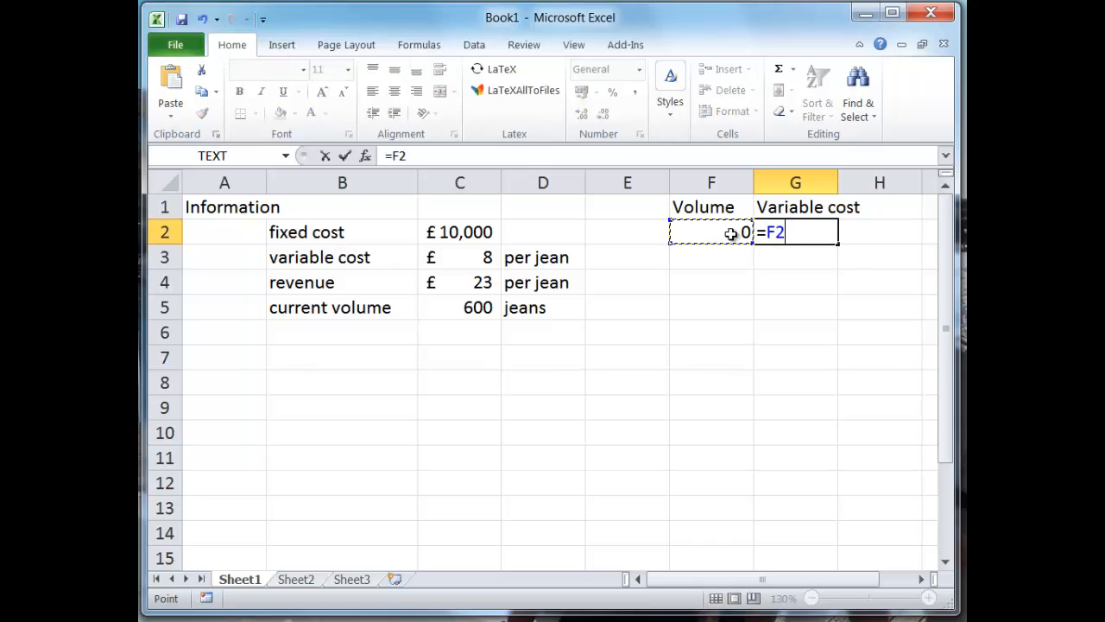
pyautogui.write('*')
pyautogui.click(456, 252)
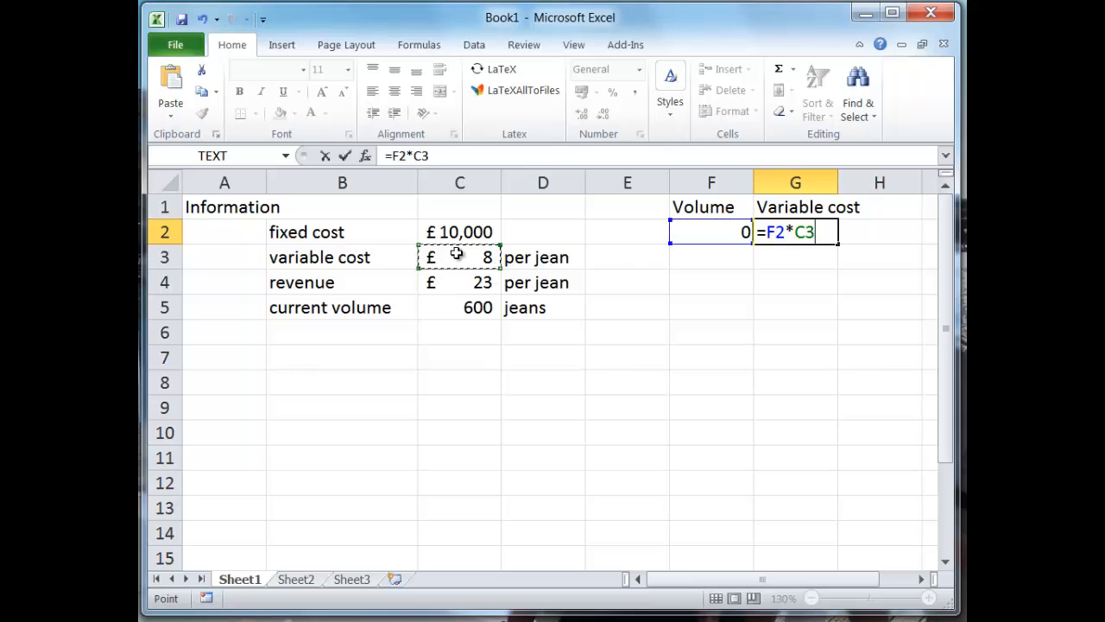
pyautogui.press('Return')
# Step: Examine the variable cost formula in G2 and the volume and unit cost cells it refers to
pyautogui.press('Up')
pyautogui.press('Down')
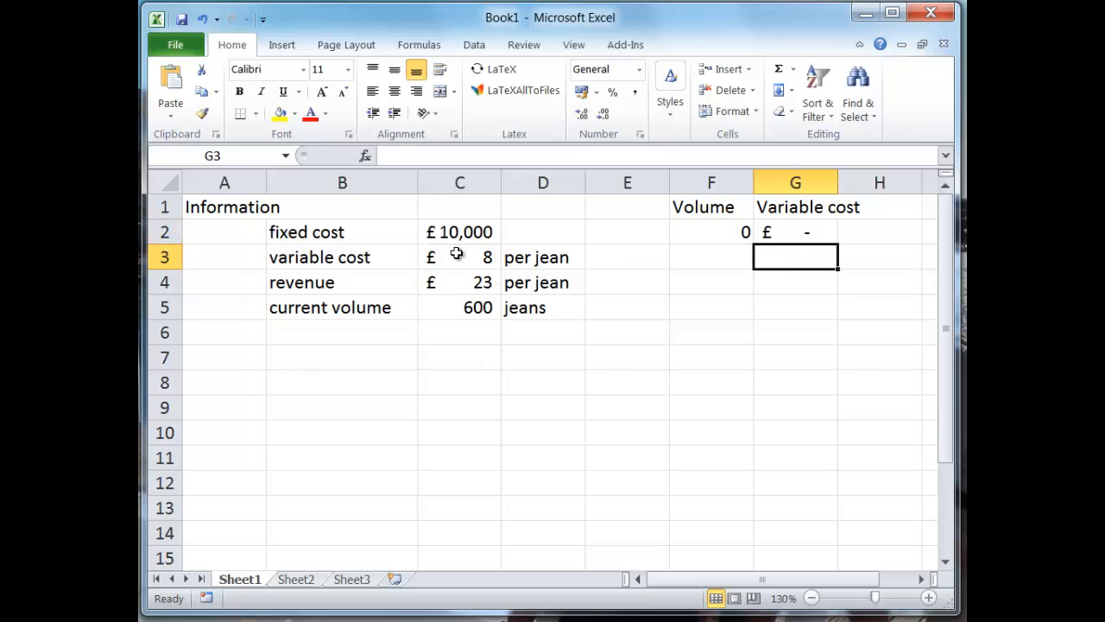
pyautogui.press('Up')
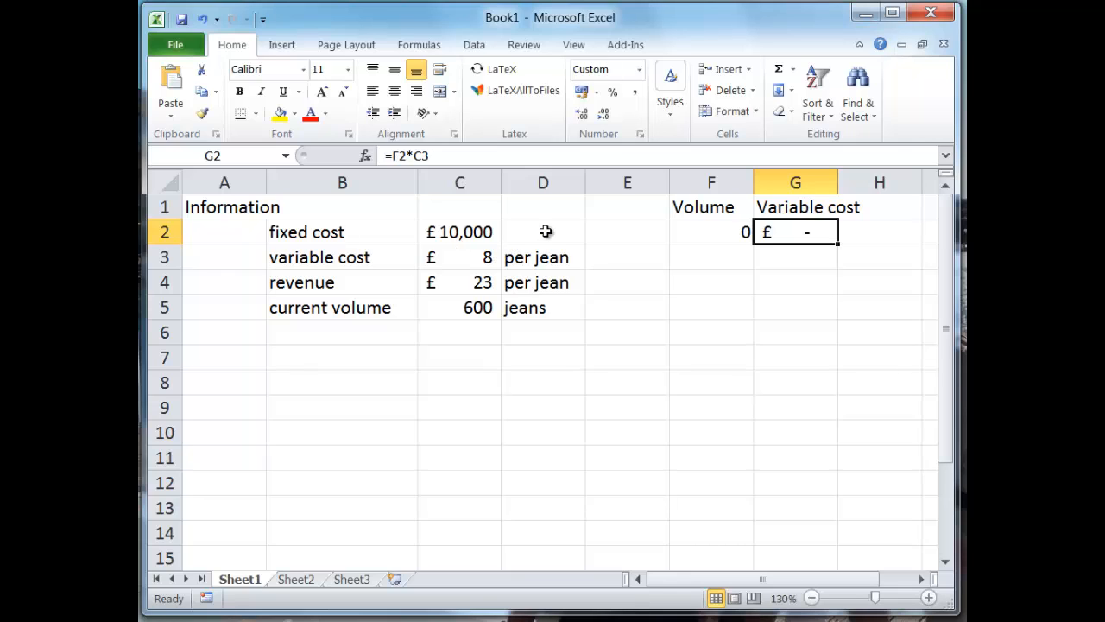
pyautogui.press('Left')
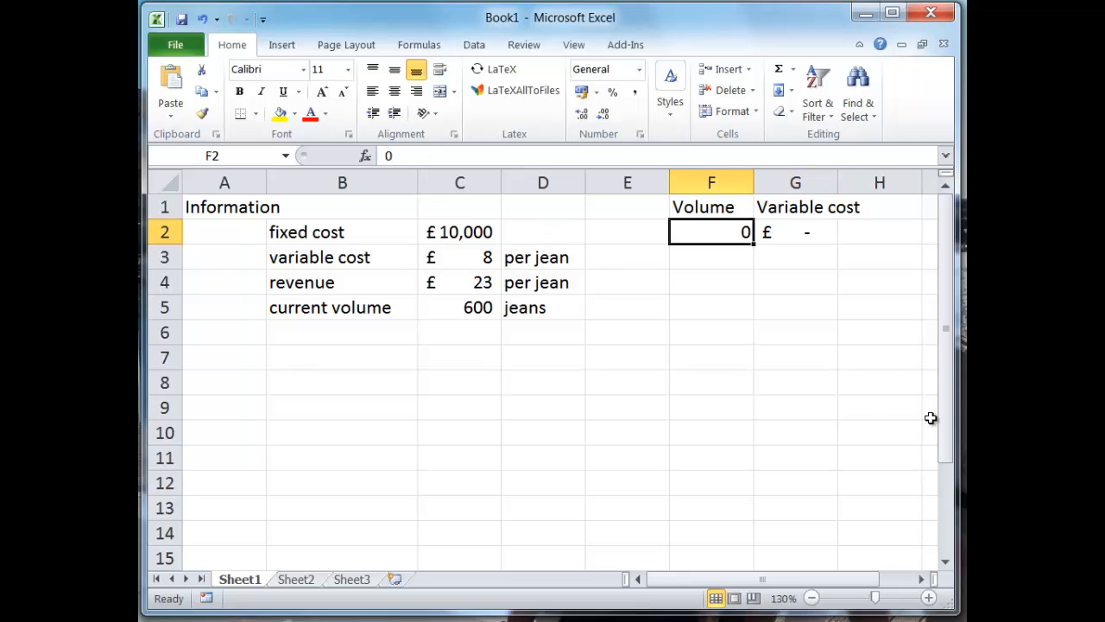
pyautogui.press('Right')
pyautogui.press('Down')
pyautogui.press('Up')
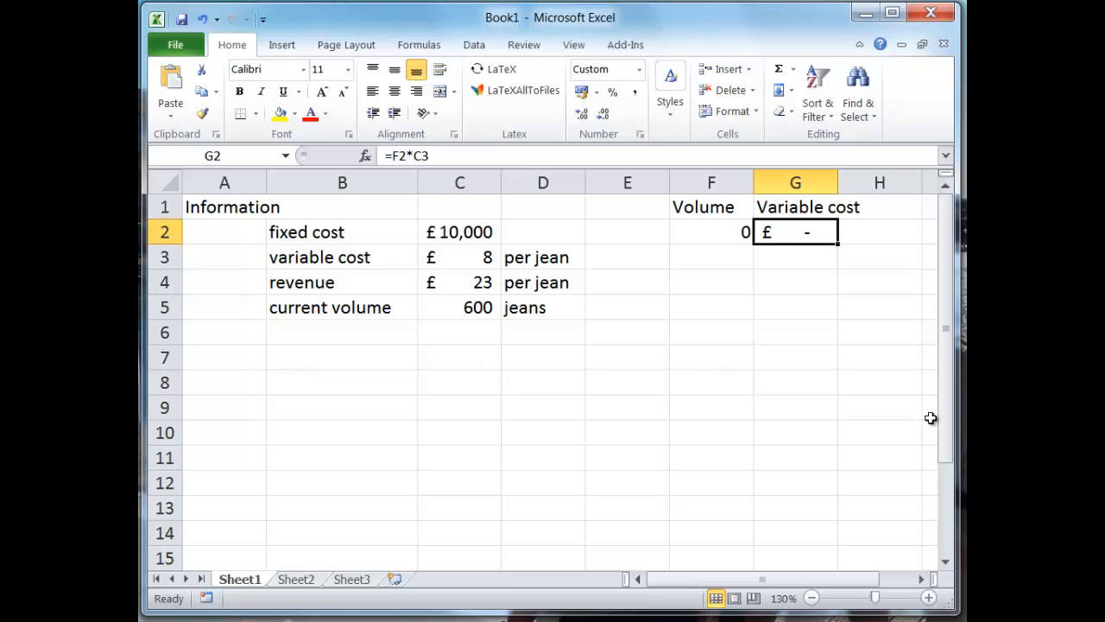
pyautogui.click(489, 155)
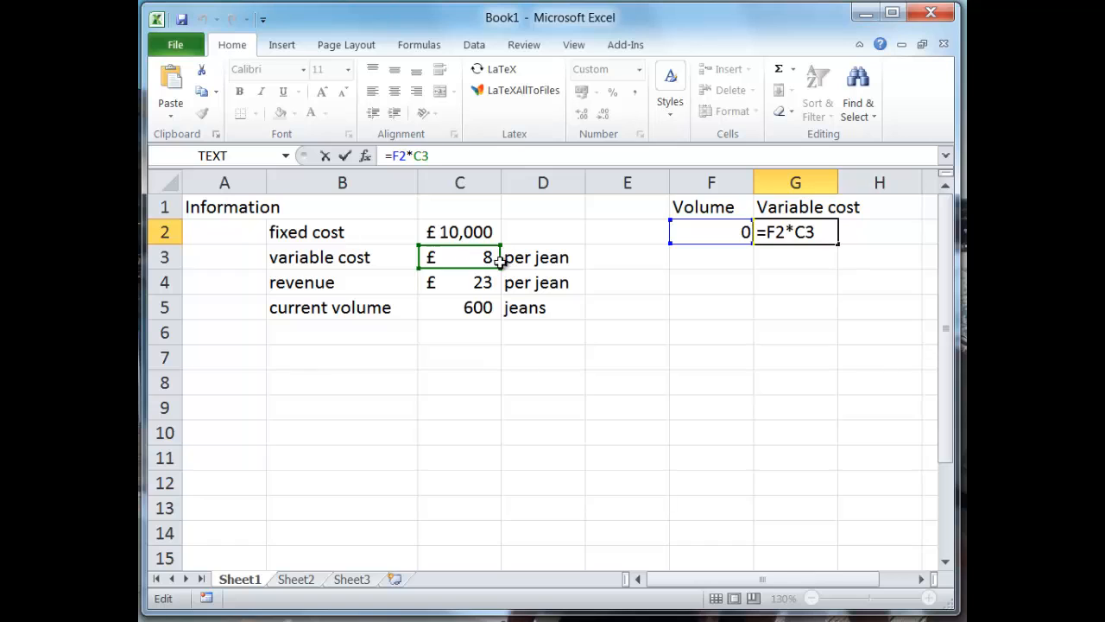
pyautogui.click(442, 260)
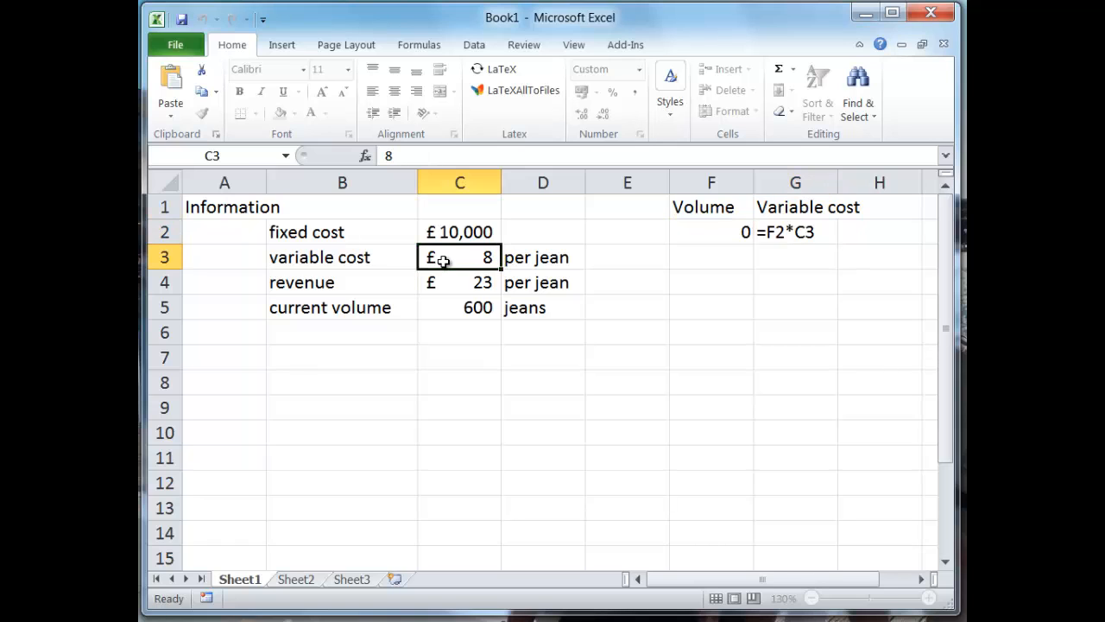
# Step: Enter 1000 in F3 as the second volume
pyautogui.click(730, 255)
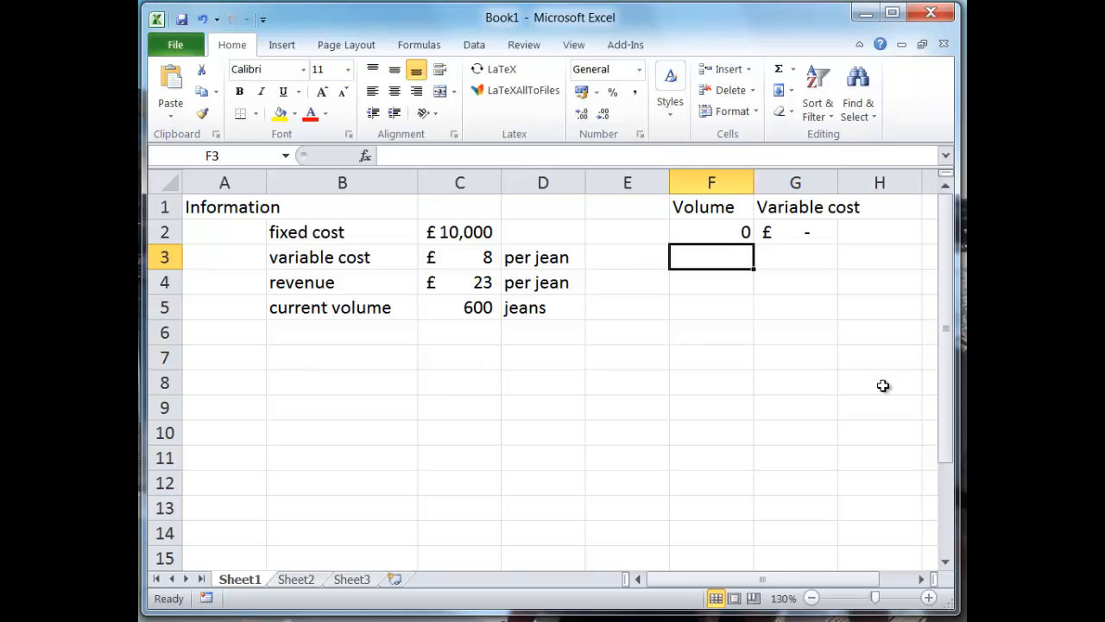
pyautogui.write('1')
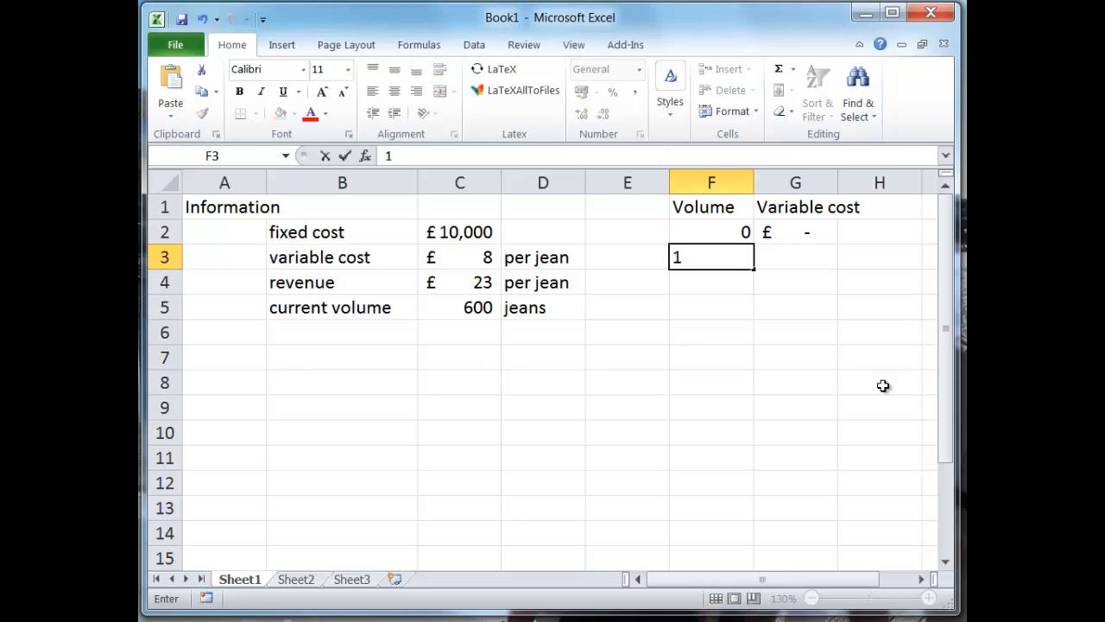
pyautogui.write('000')
pyautogui.press('Tab')
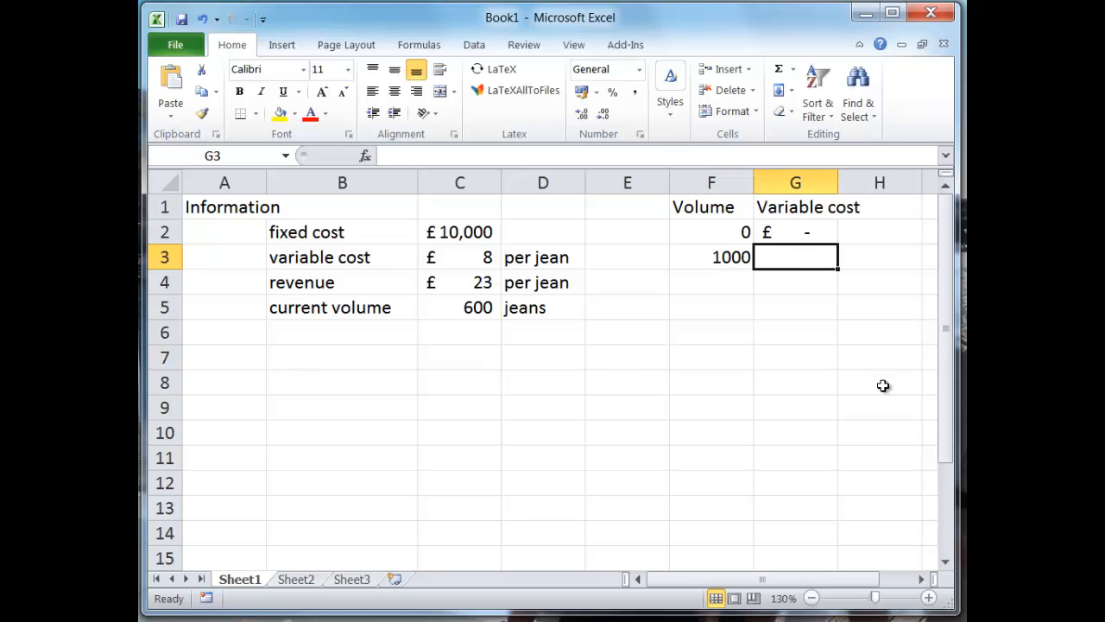
# Step: Calculate the variable cost for the second volume in G3 with the formula =C3*F3
pyautogui.write('=')
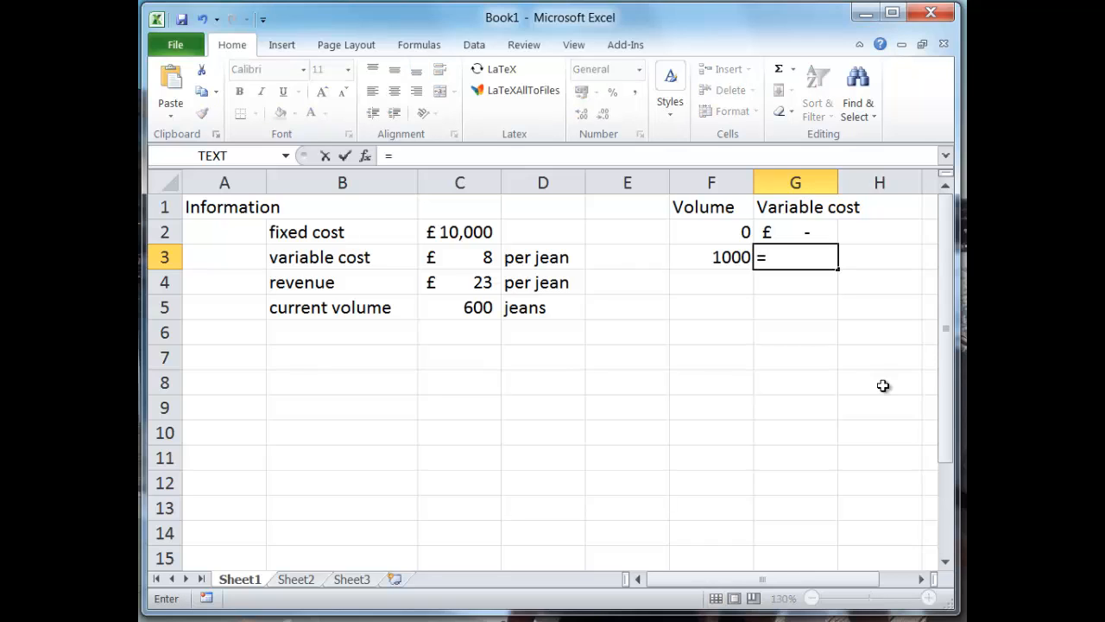
pyautogui.click(462, 260)
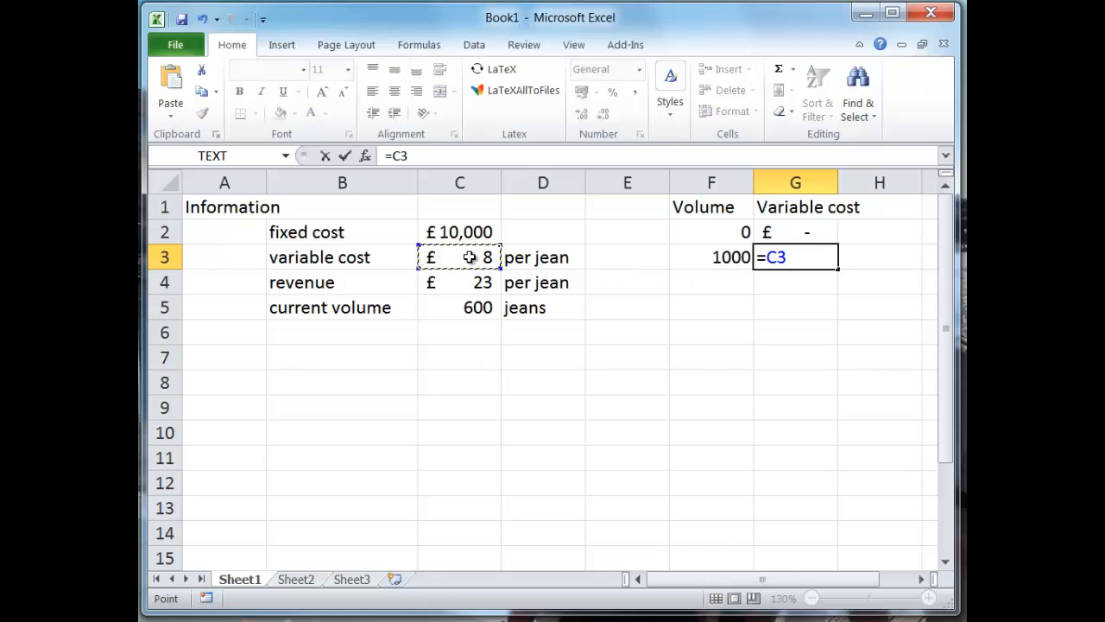
pyautogui.write('*')
pyautogui.click(710, 256)
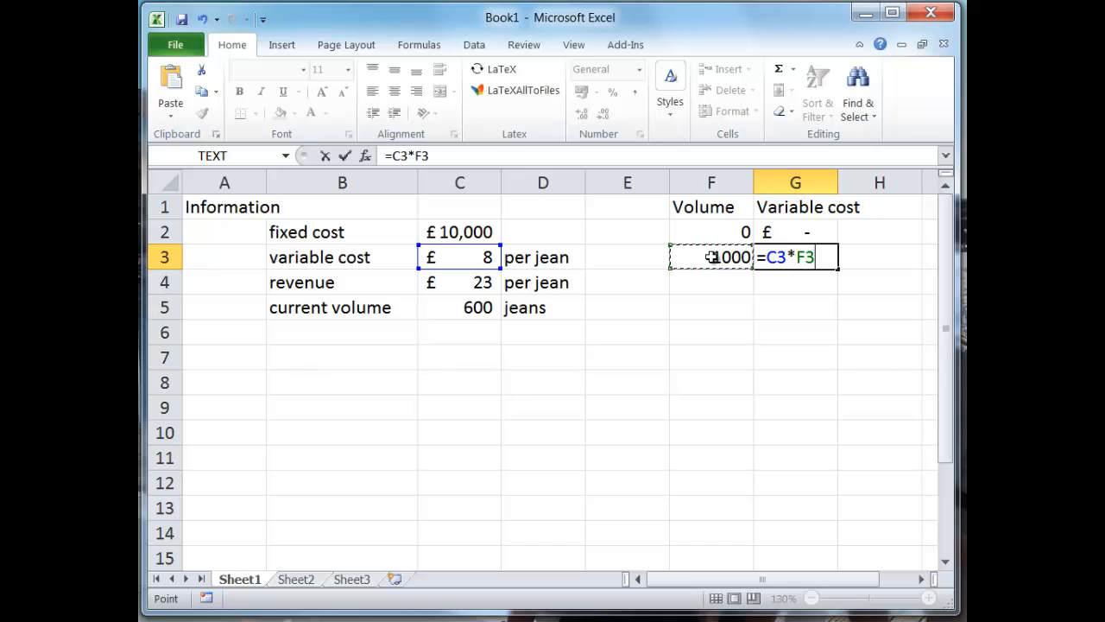
pyautogui.press('Return')
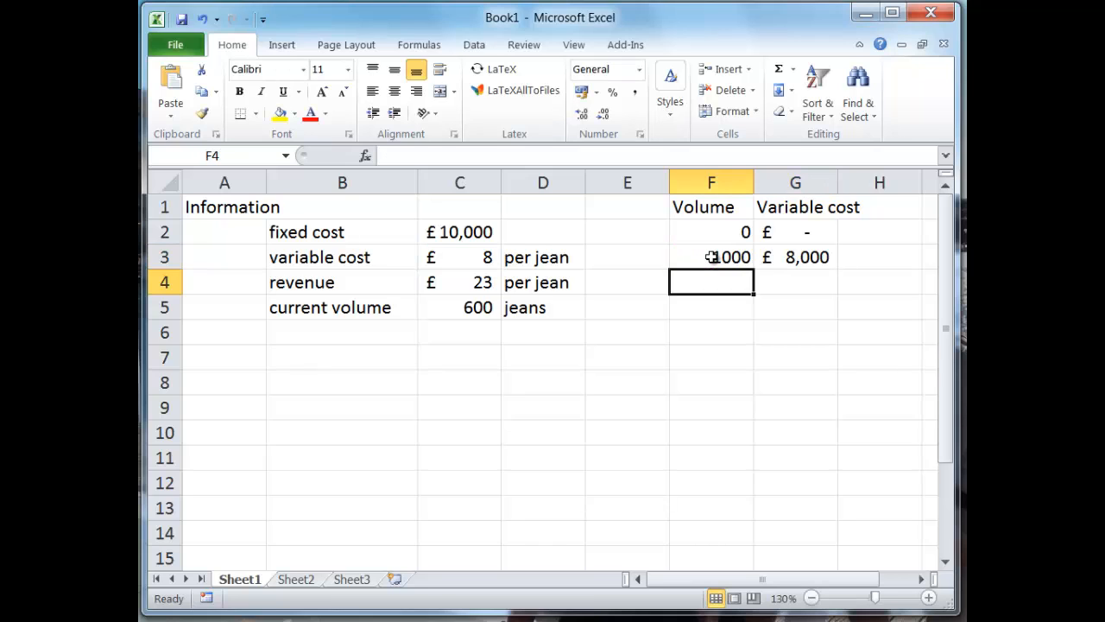
pyautogui.press('Up')
pyautogui.press('Up')
pyautogui.press('Up')
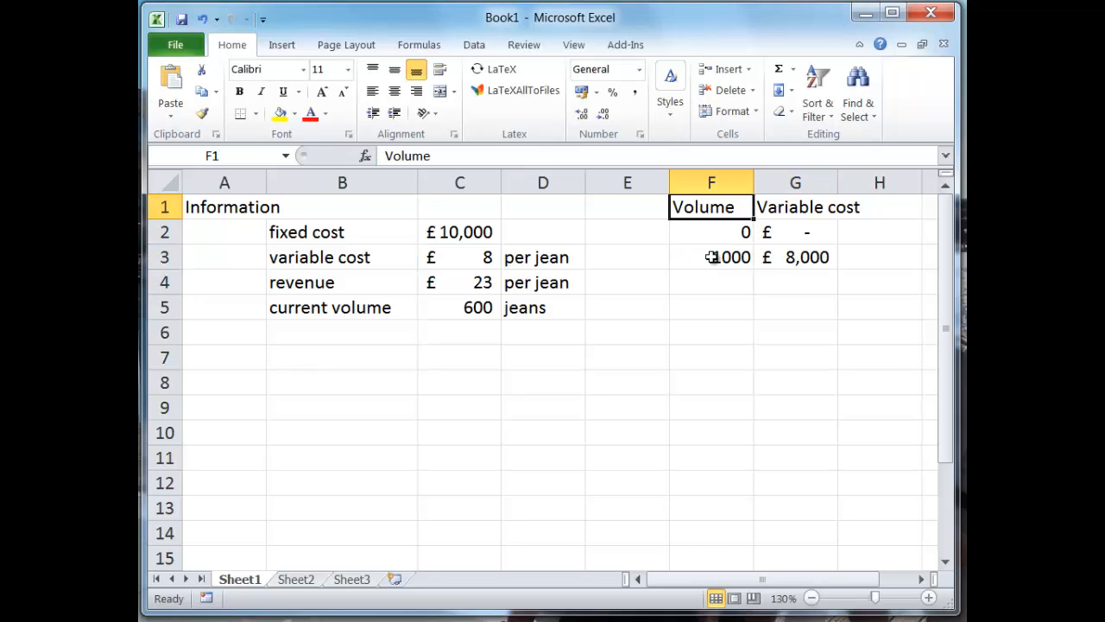
pyautogui.press('Right')
pyautogui.press('Right')
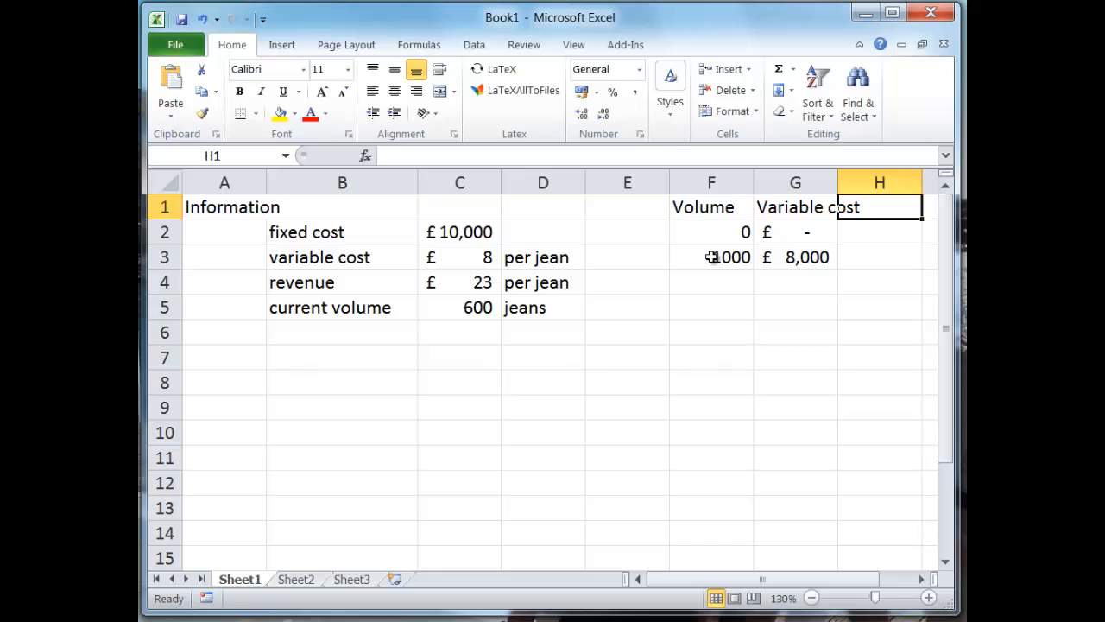
pyautogui.press('Down')
pyautogui.press('Down')
pyautogui.press('Down')
pyautogui.press('Down')
pyautogui.press('Up')
pyautogui.press('Up')
pyautogui.press('Up')
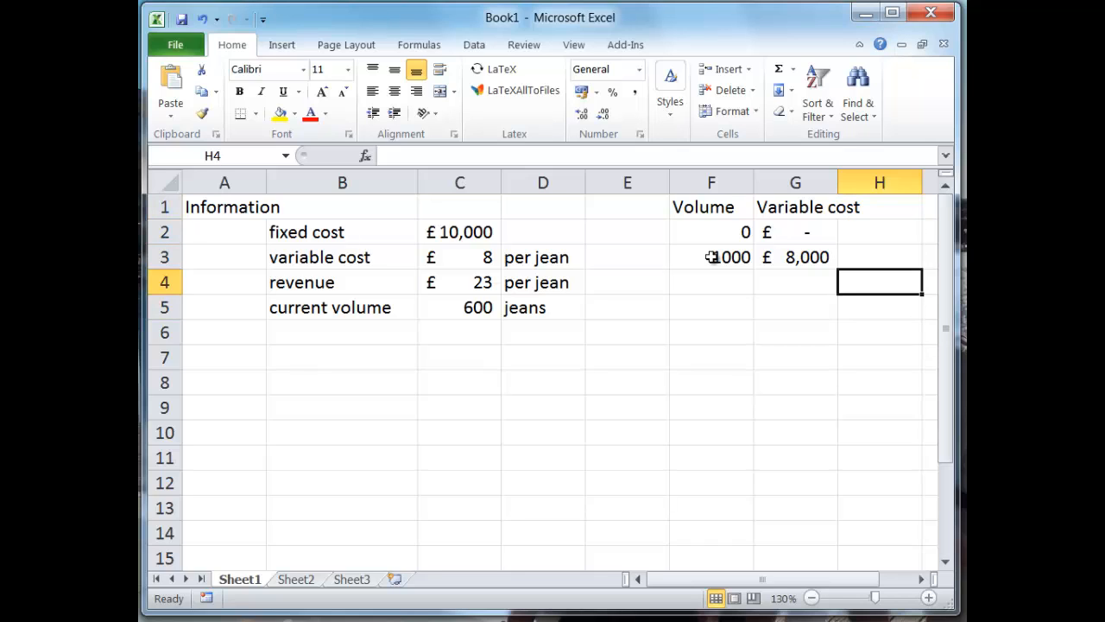
pyautogui.press('Up')
pyautogui.press('Down')
pyautogui.press('Down')
pyautogui.press('Down')
pyautogui.press('Left')
pyautogui.press('Up')
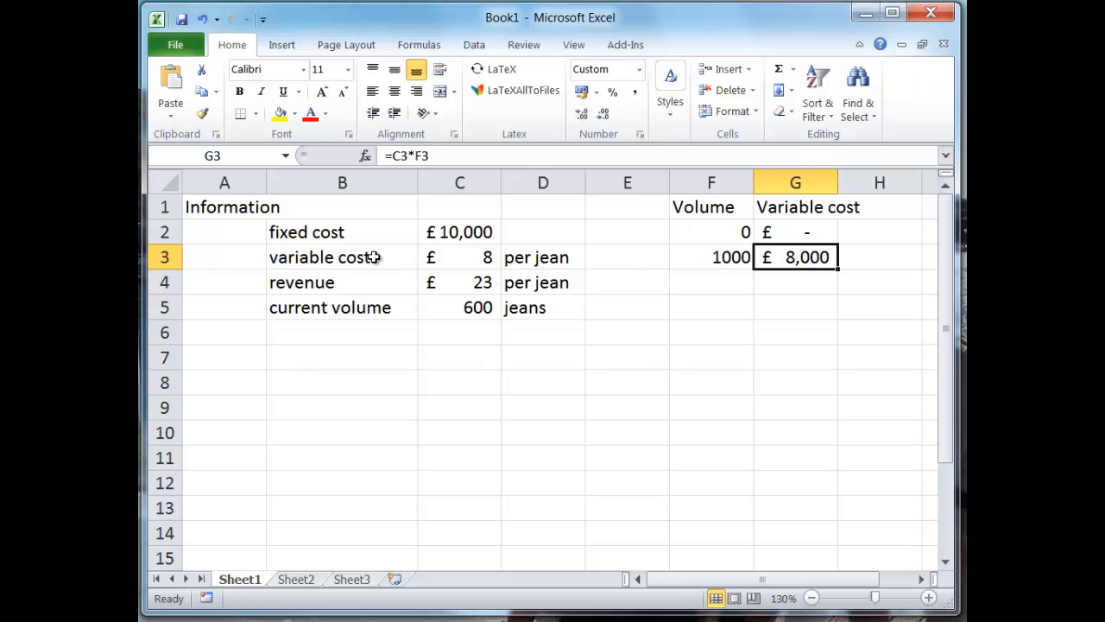
# Step: Add the label "total cost" in B6 below the current volume
pyautogui.click(342, 332)
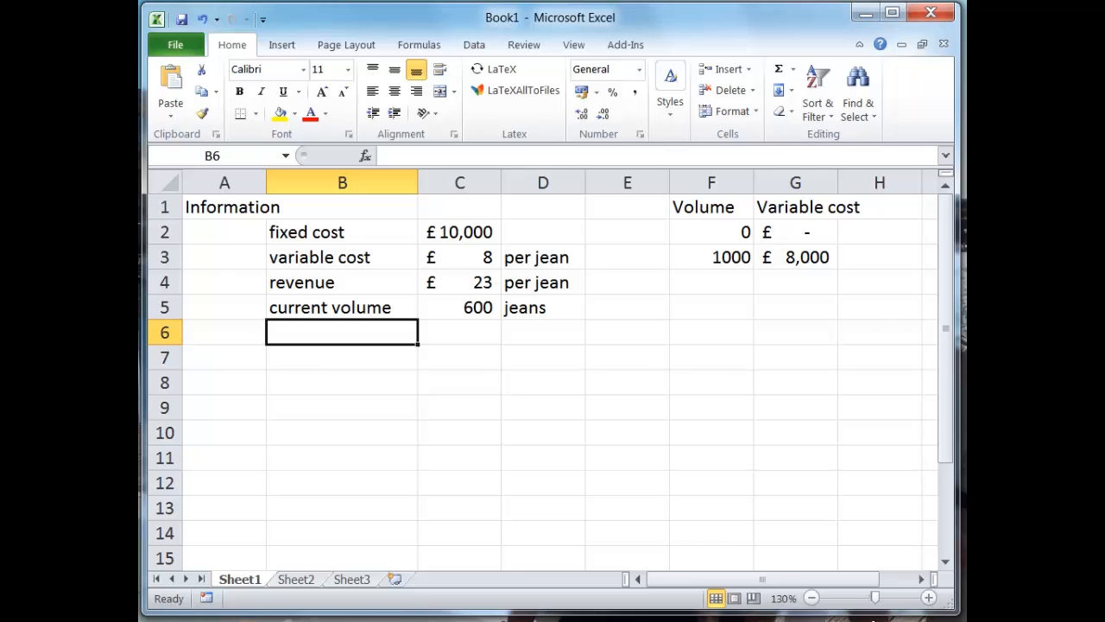
pyautogui.write('total ')
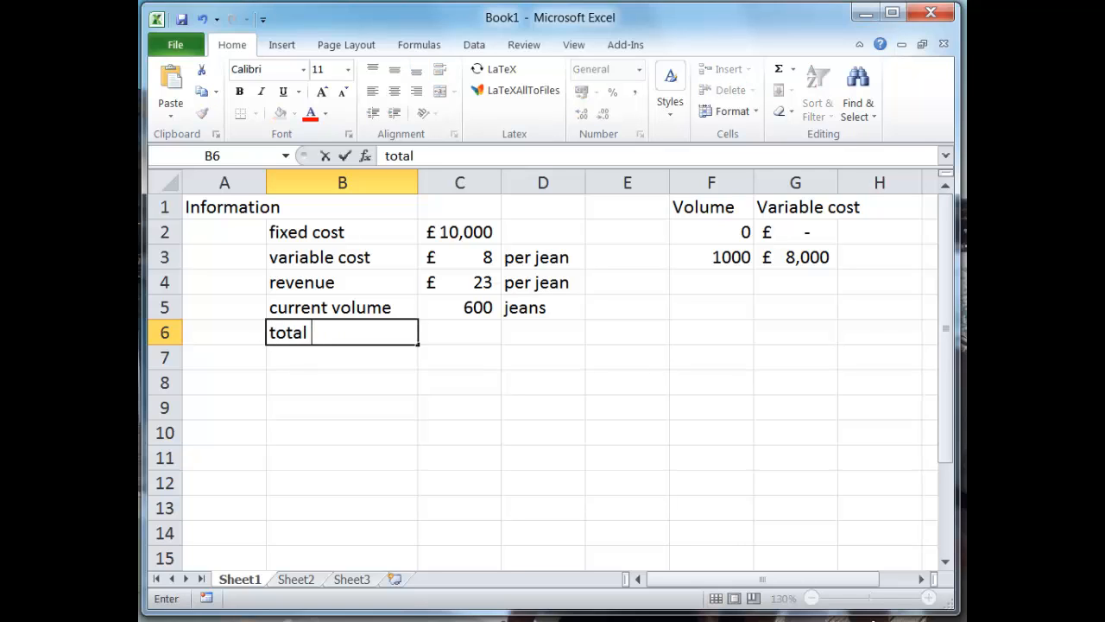
pyautogui.write('cost')
pyautogui.press('Tab')
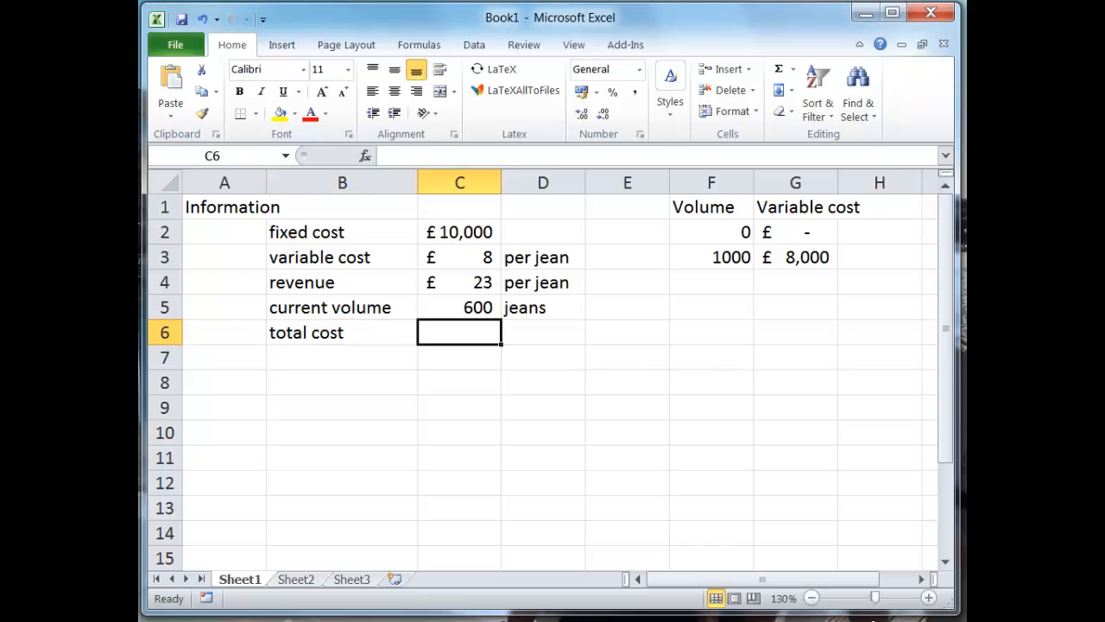
# Step: Calculate the total cost at the current volume in C6 with the formula =C2+C3*C5
pyautogui.write('=')
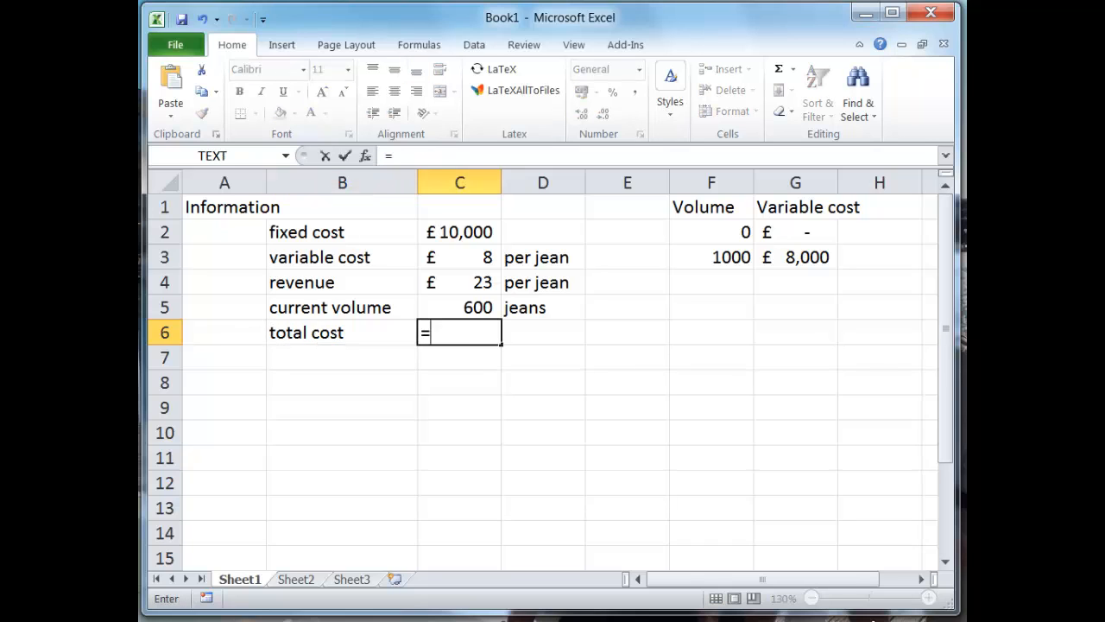
pyautogui.click(465, 232)
pyautogui.write('+')
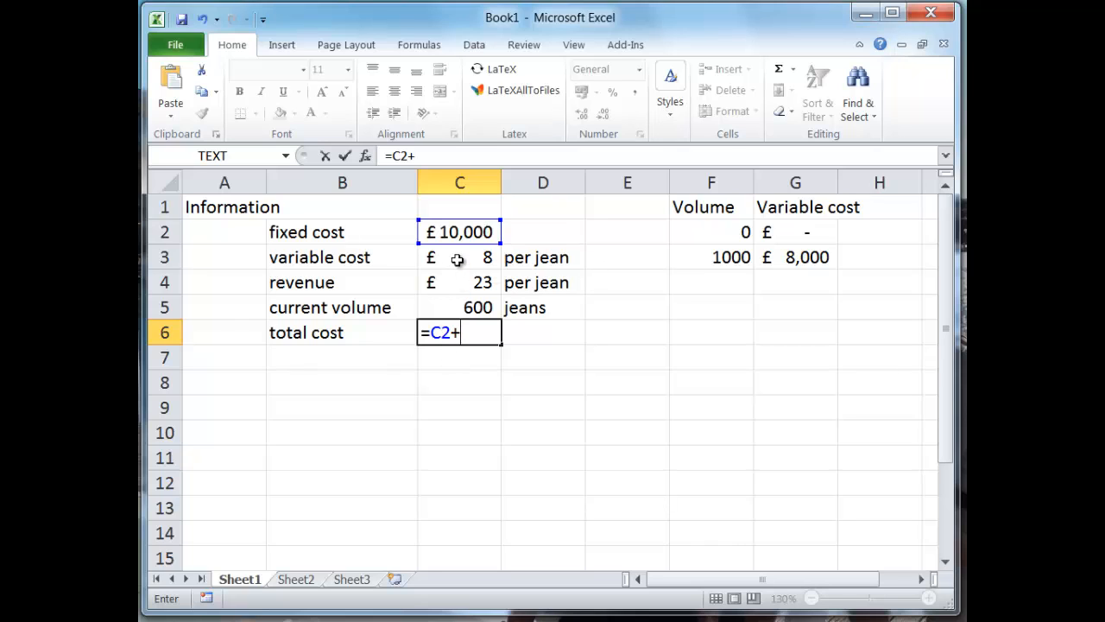
pyautogui.click(457, 259)
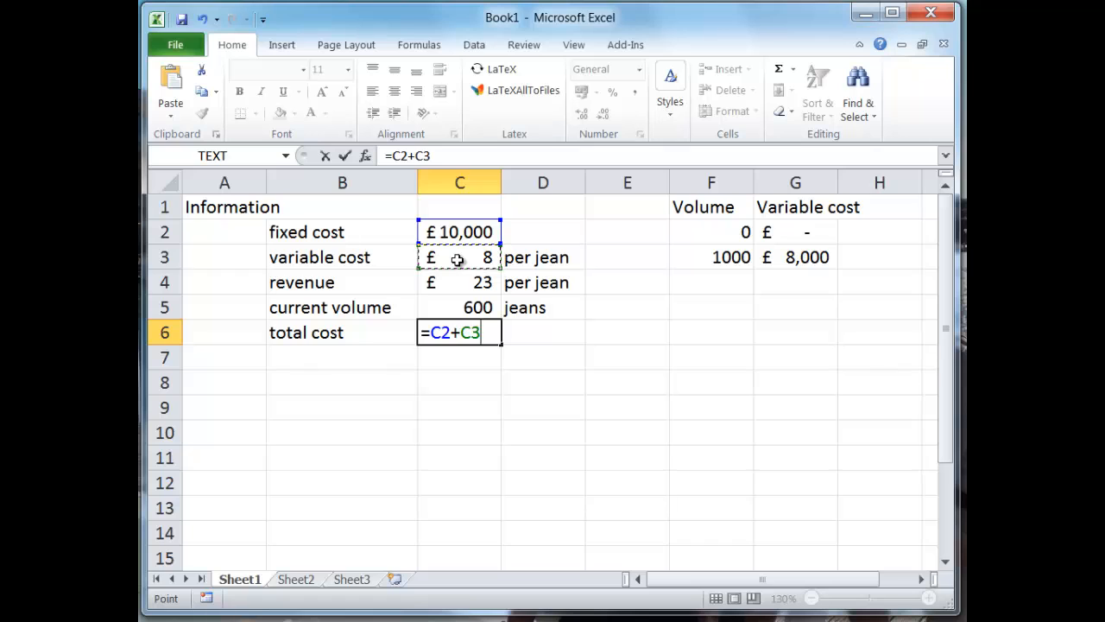
pyautogui.write('*')
pyautogui.click(462, 306)
pyautogui.press('Return')
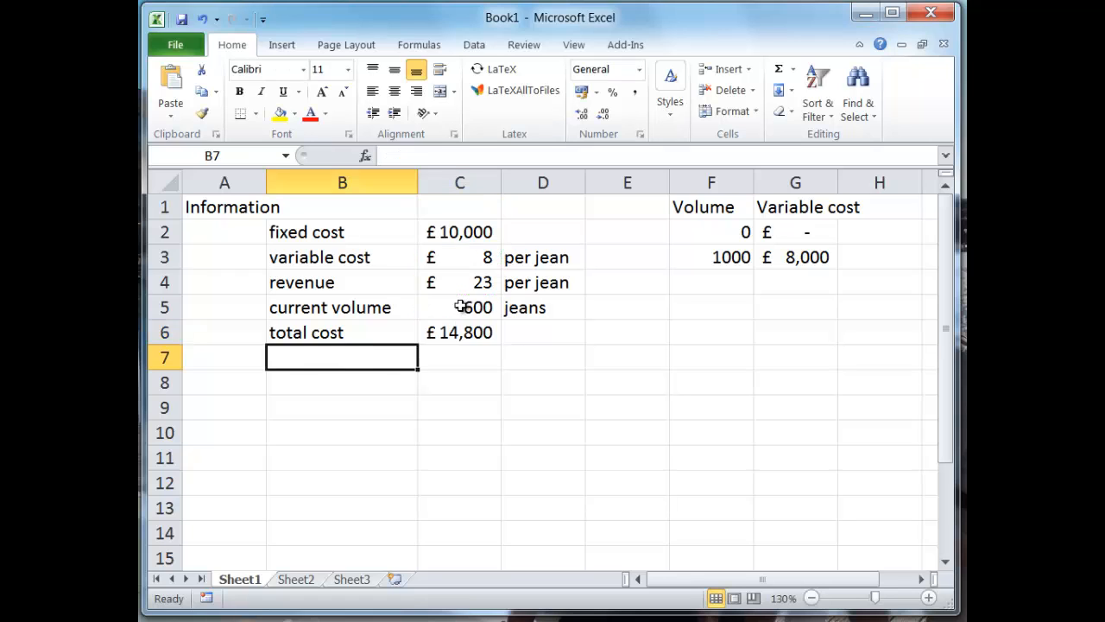
# Step: Examine the total cost label in B6 and its formula in C6
pyautogui.press('Up')
pyautogui.press('Right')
pyautogui.press('Left')
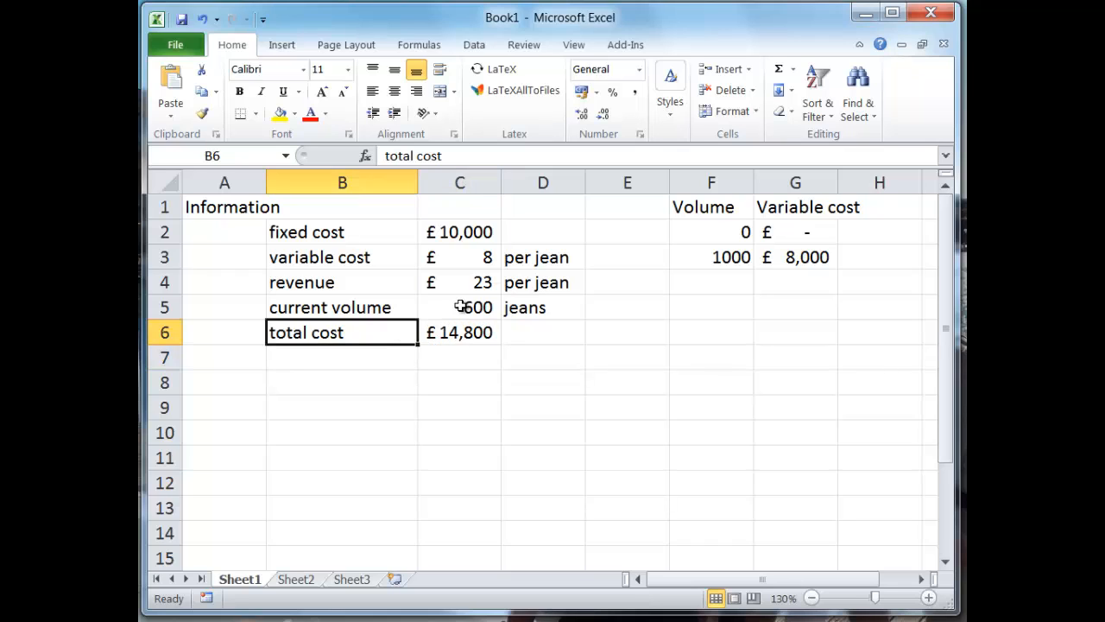
pyautogui.press('Right')
pyautogui.press('Left')
pyautogui.press('Right')
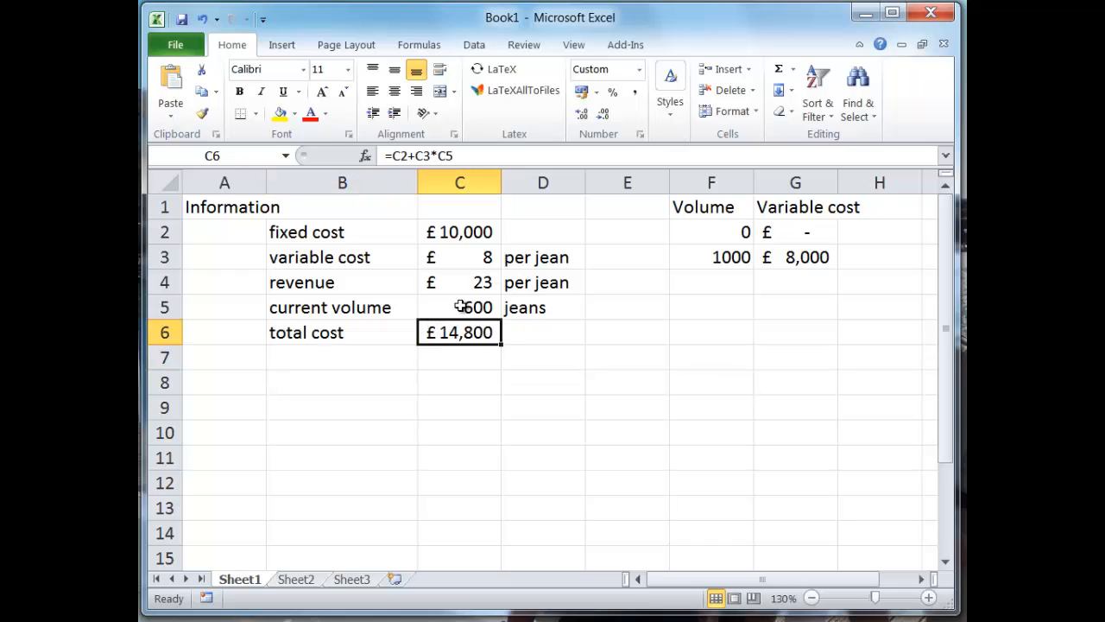
pyautogui.press('Left')
pyautogui.press('Right')
# Step: Add the label "total revenue" in B7 below the total cost
pyautogui.press('Down')
pyautogui.press('Left')
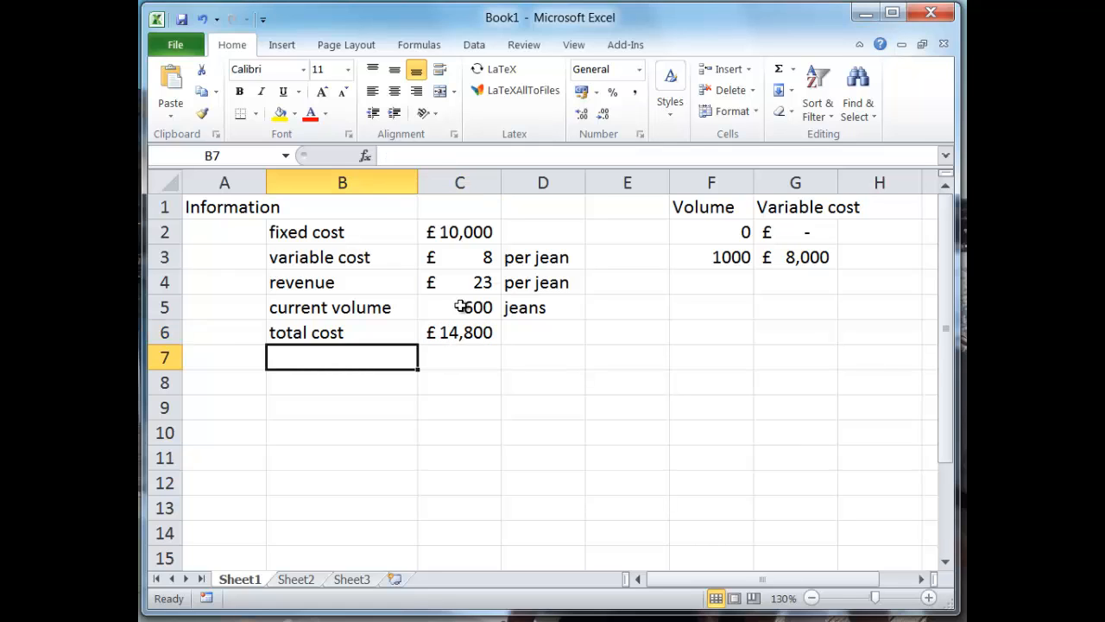
pyautogui.write('total reve')
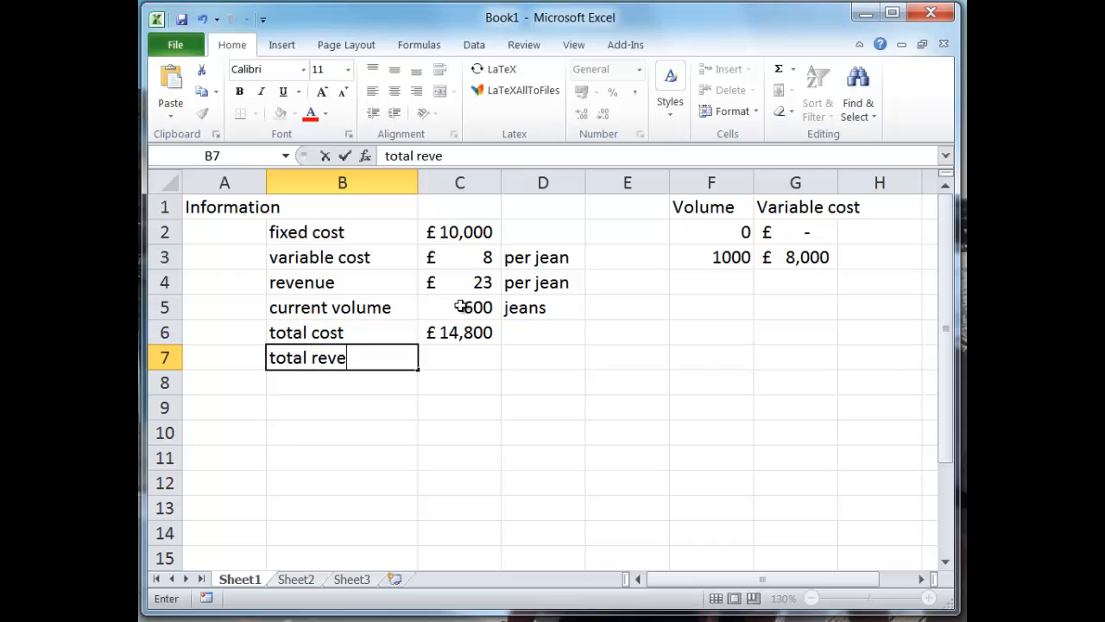
pyautogui.write('nue')
pyautogui.press('Tab')
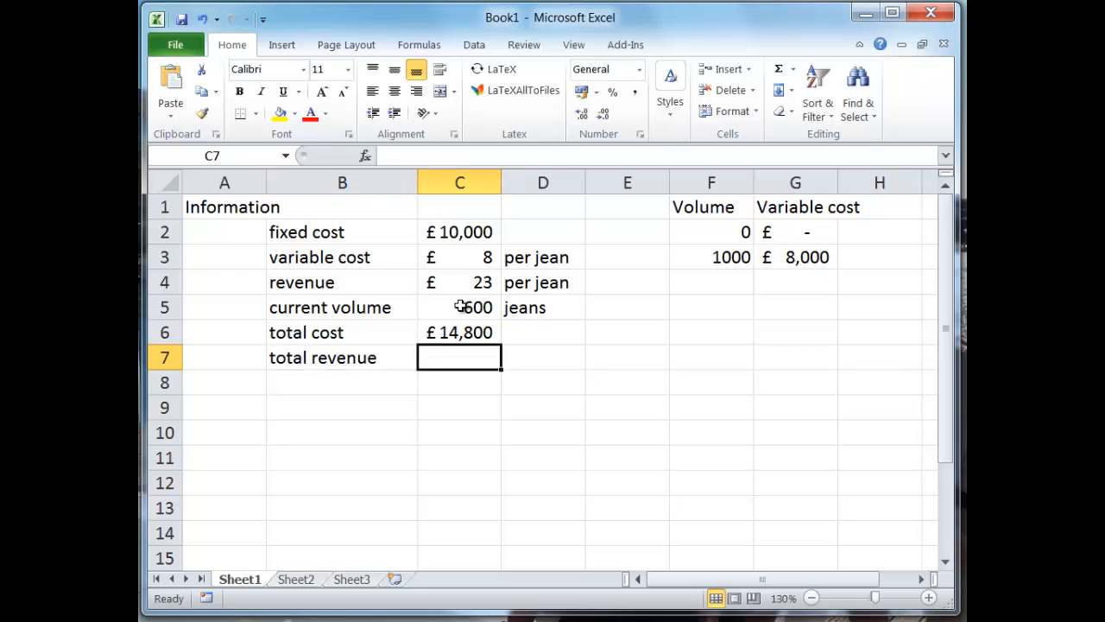
# Step: Calculate the total revenue at the current volume in C7 with the formula =C4*C5
pyautogui.write('=')
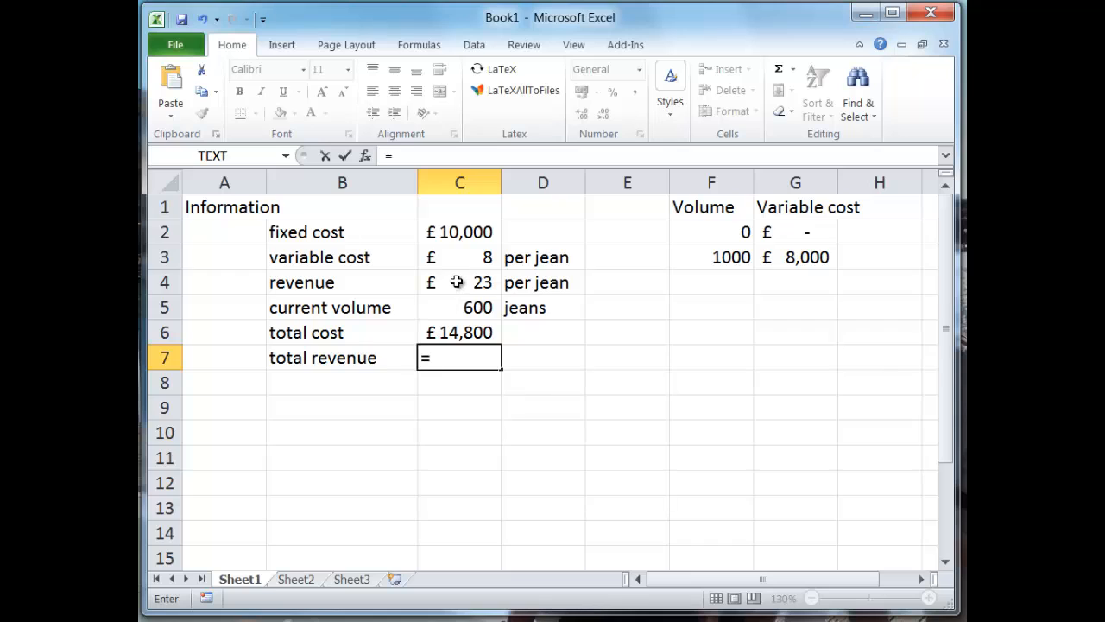
pyautogui.click(465, 283)
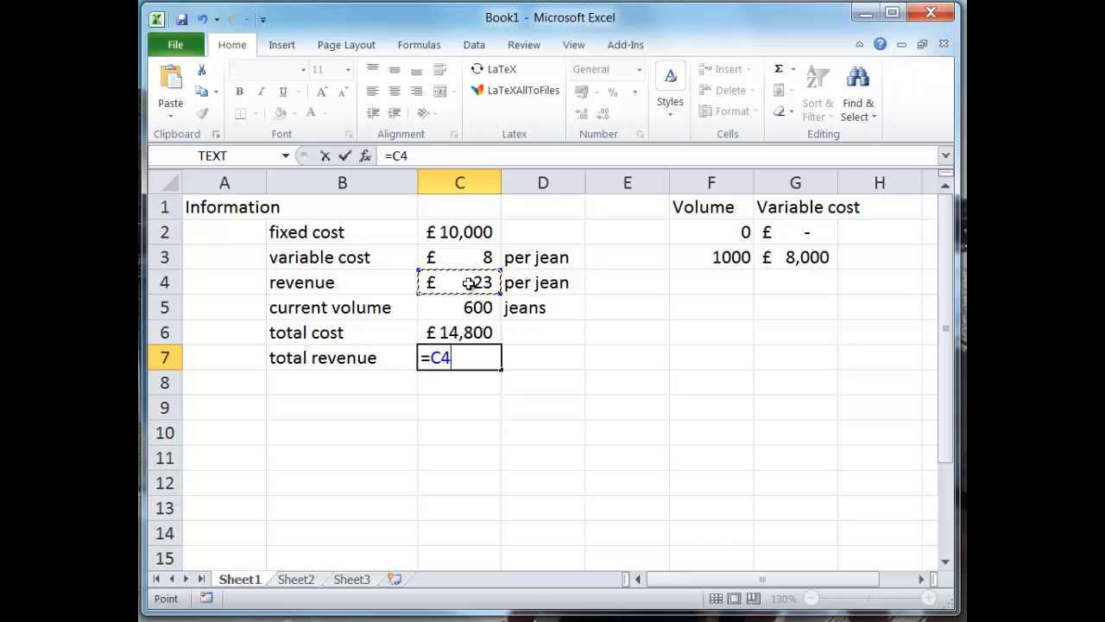
pyautogui.write('*')
pyautogui.click(456, 306)
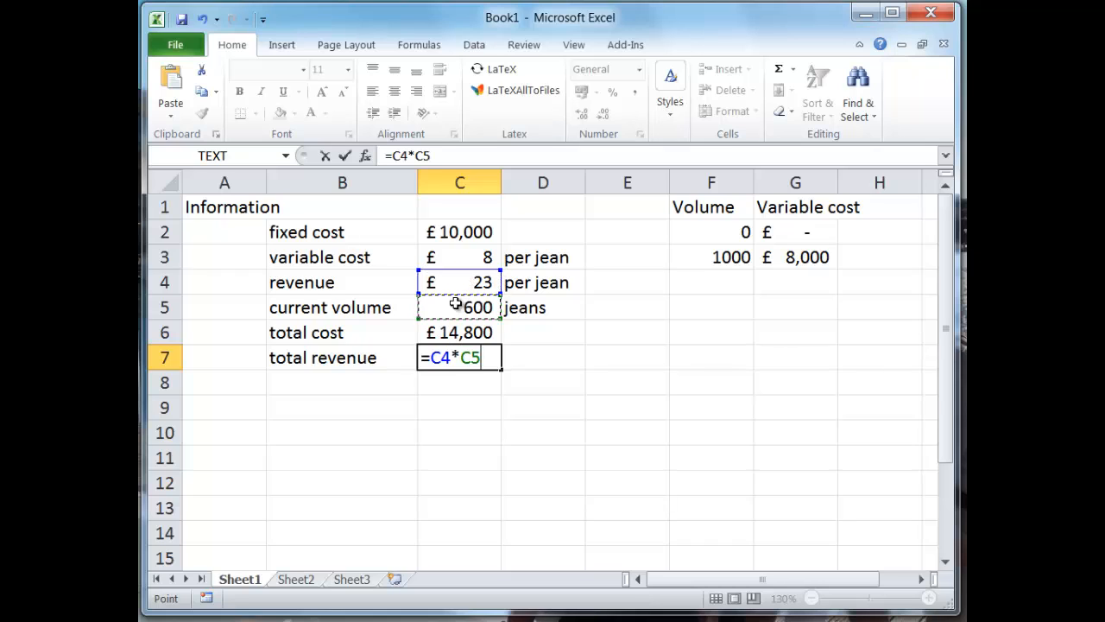
pyautogui.press('Return')
pyautogui.press('Up')
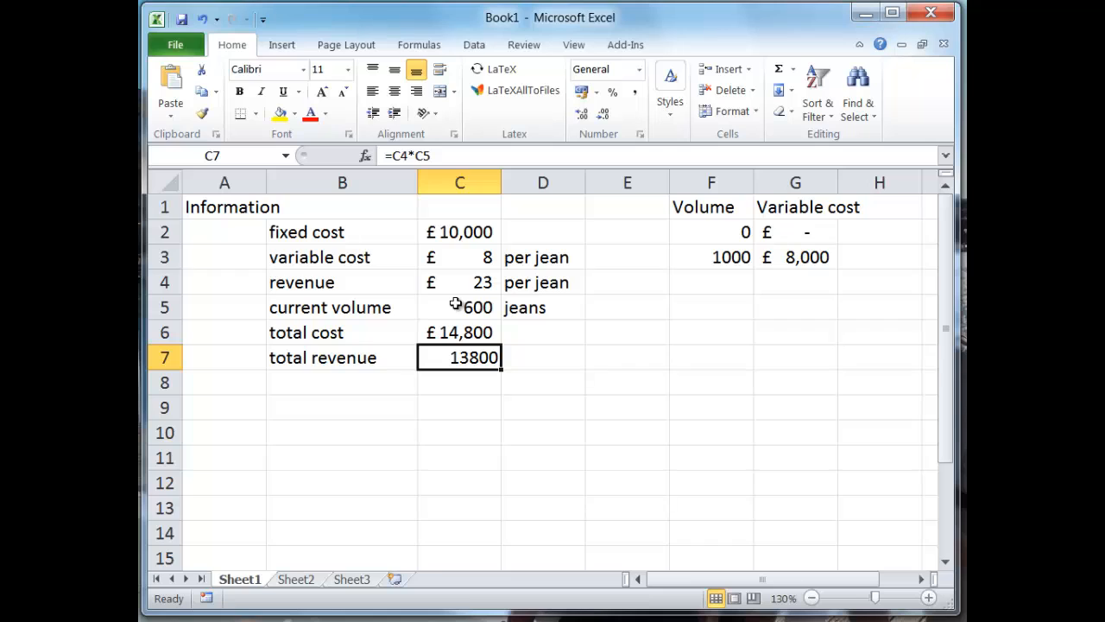
# Step: Copy the pound currency format of the total cost in C6 to the total revenue in C7
pyautogui.click(463, 331)
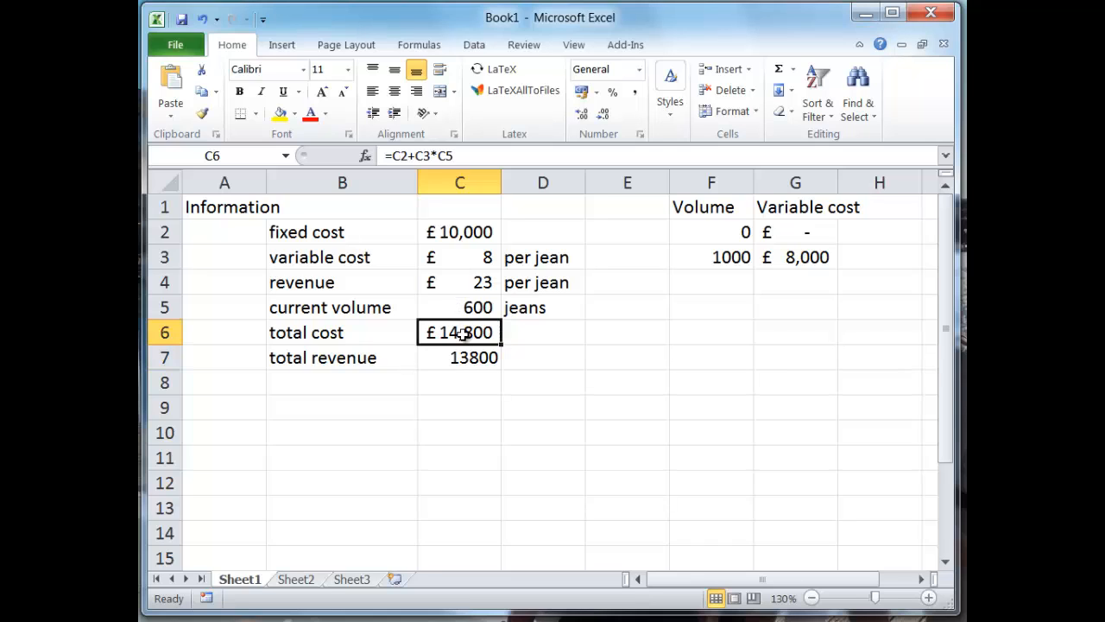
pyautogui.click(470, 361)
pyautogui.click(447, 331)
pyautogui.click(202, 113)
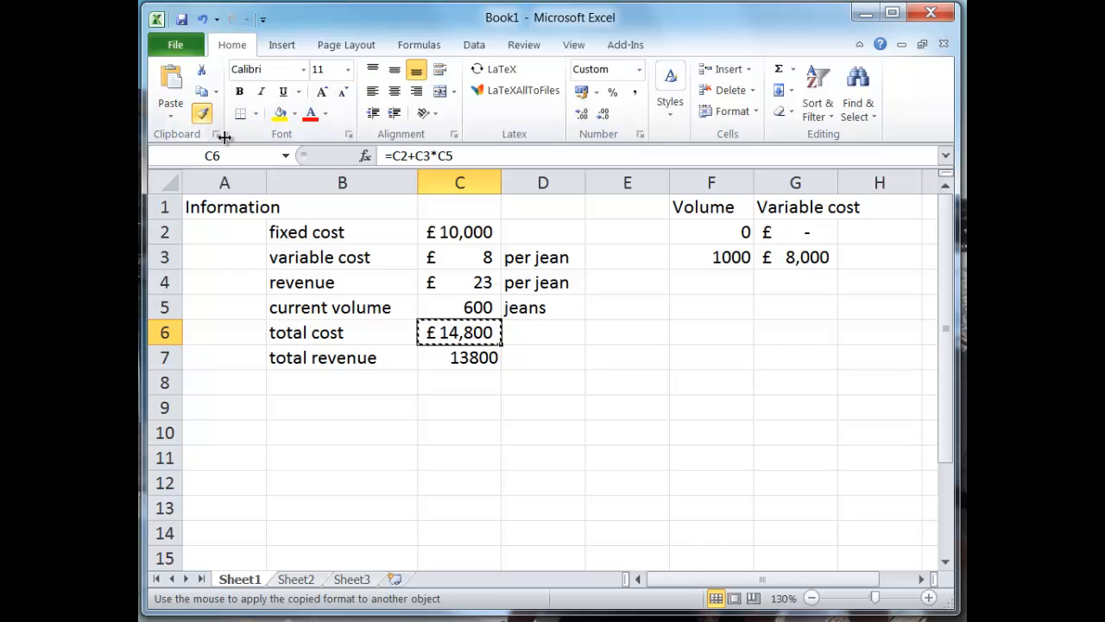
pyautogui.click(467, 359)
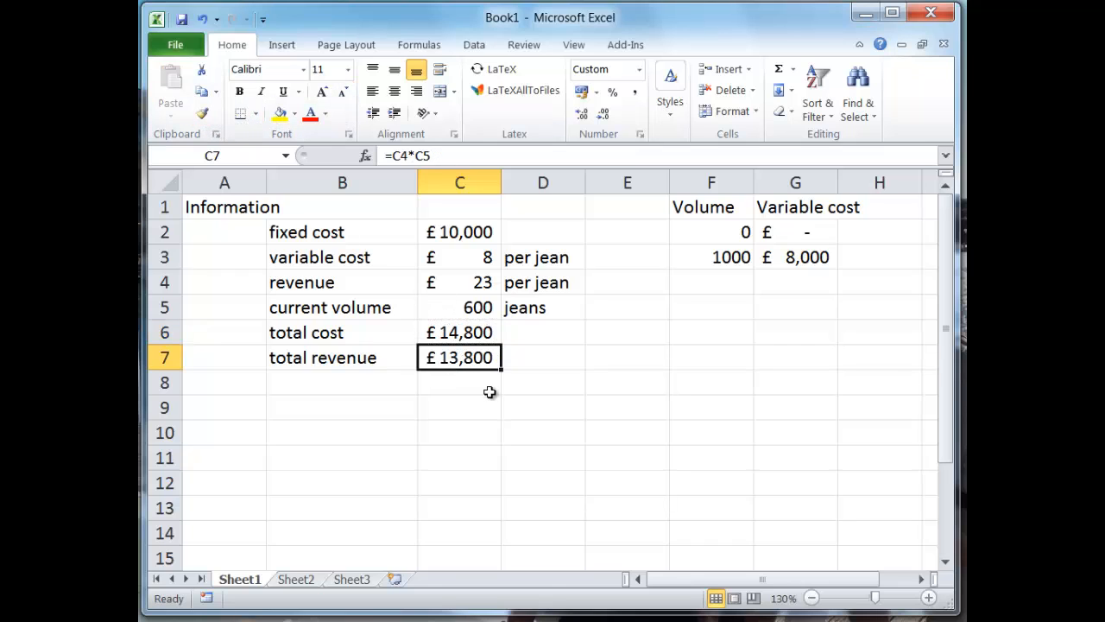
pyautogui.click(479, 388)
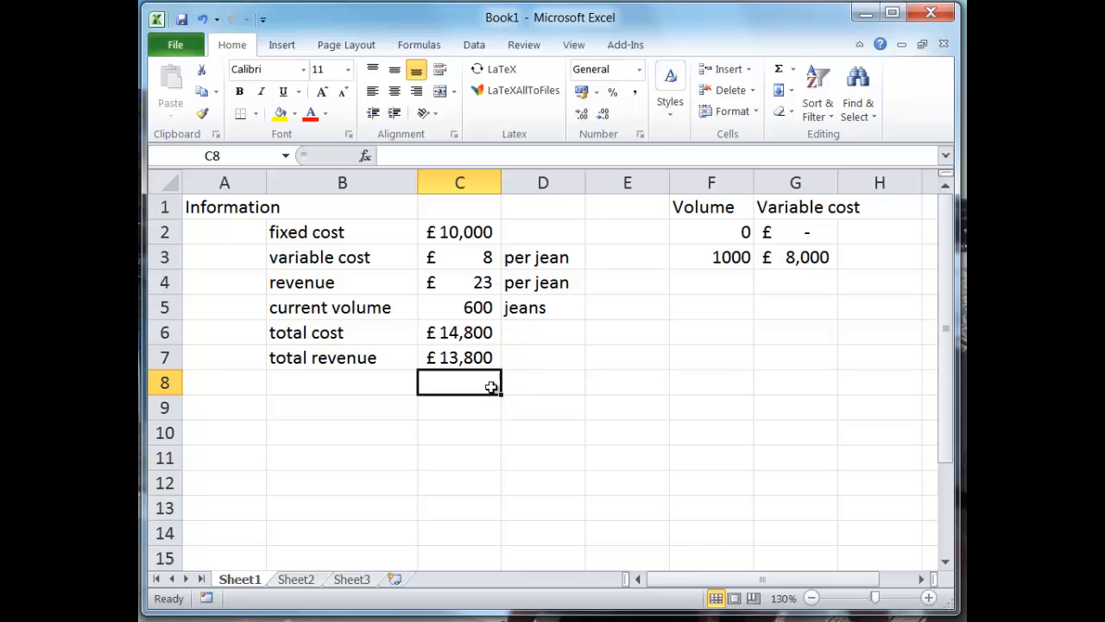
# Step: Enter the unit "per month" in D6 beside the total cost
pyautogui.click(508, 335)
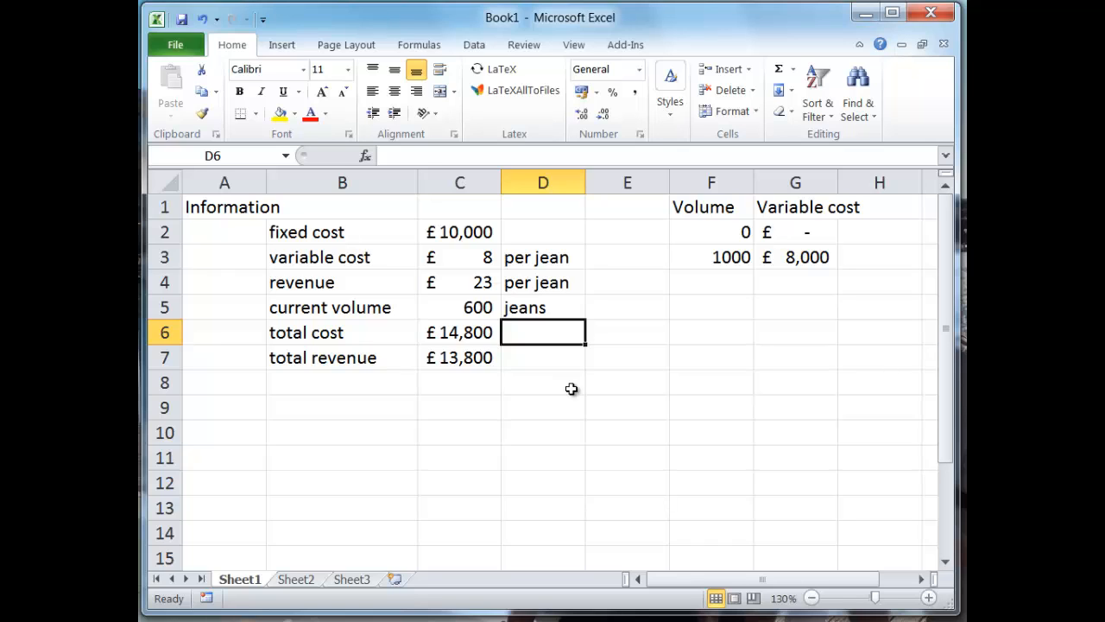
pyautogui.write('per month')
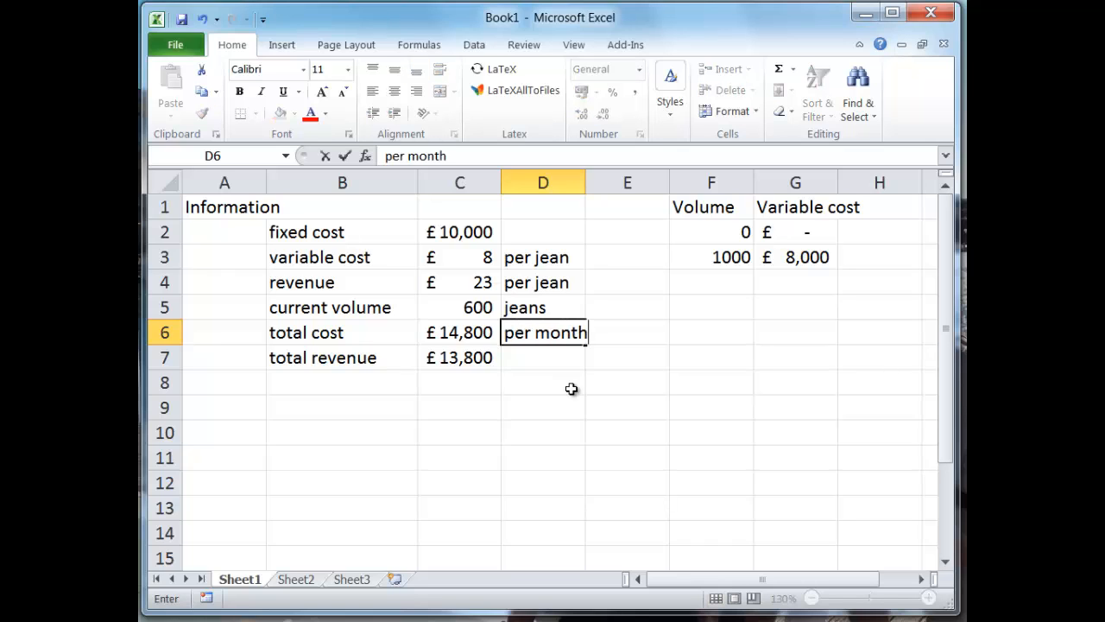
pyautogui.press('Return')
# Step: Copy the "per month" unit from D6 to D2 for the fixed cost and D7 for the total revenue
pyautogui.press('Up')
pyautogui.press('Up')
pyautogui.press('Up')
pyautogui.press('Up')
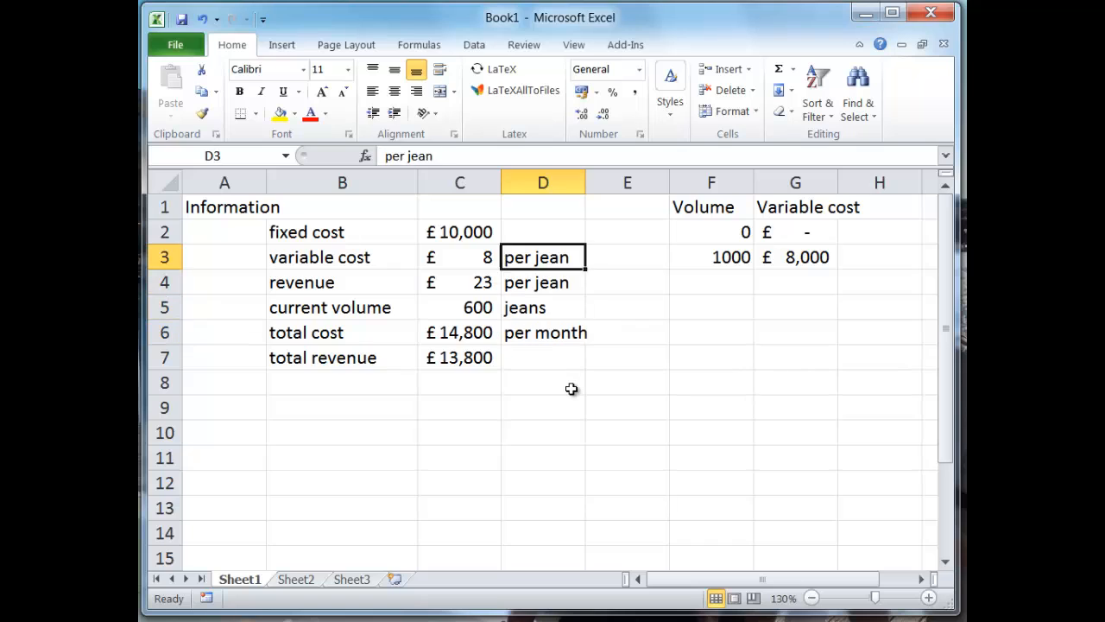
pyautogui.press('Up')
pyautogui.press('Down')
pyautogui.press('Down')
pyautogui.press('Down')
pyautogui.press('Down')
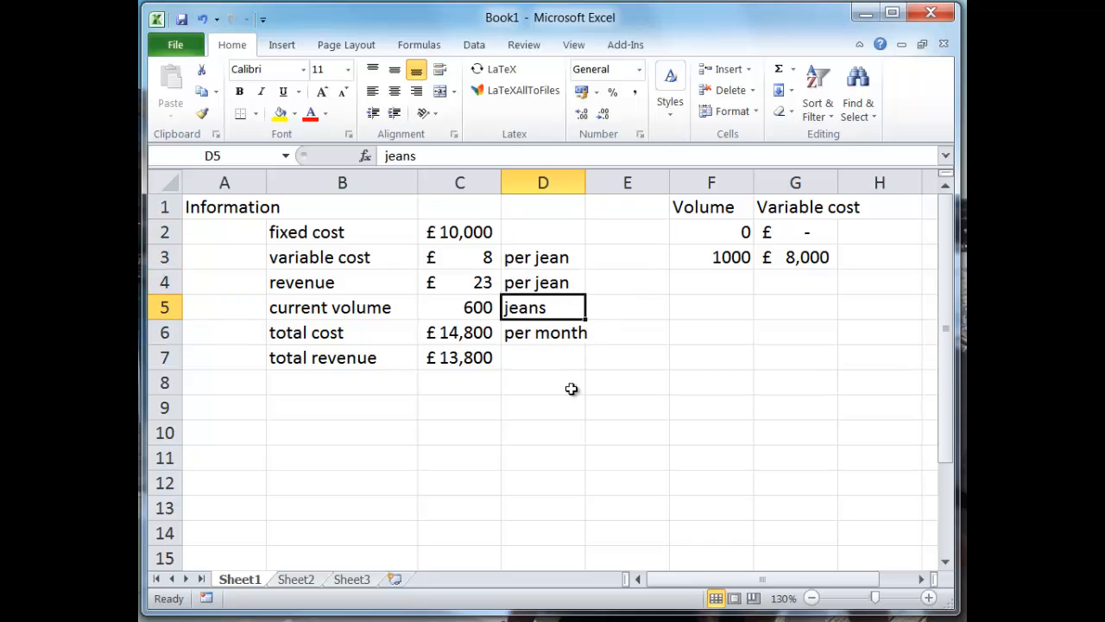
pyautogui.hotkey('ctrl', 'c')
pyautogui.click(521, 240)
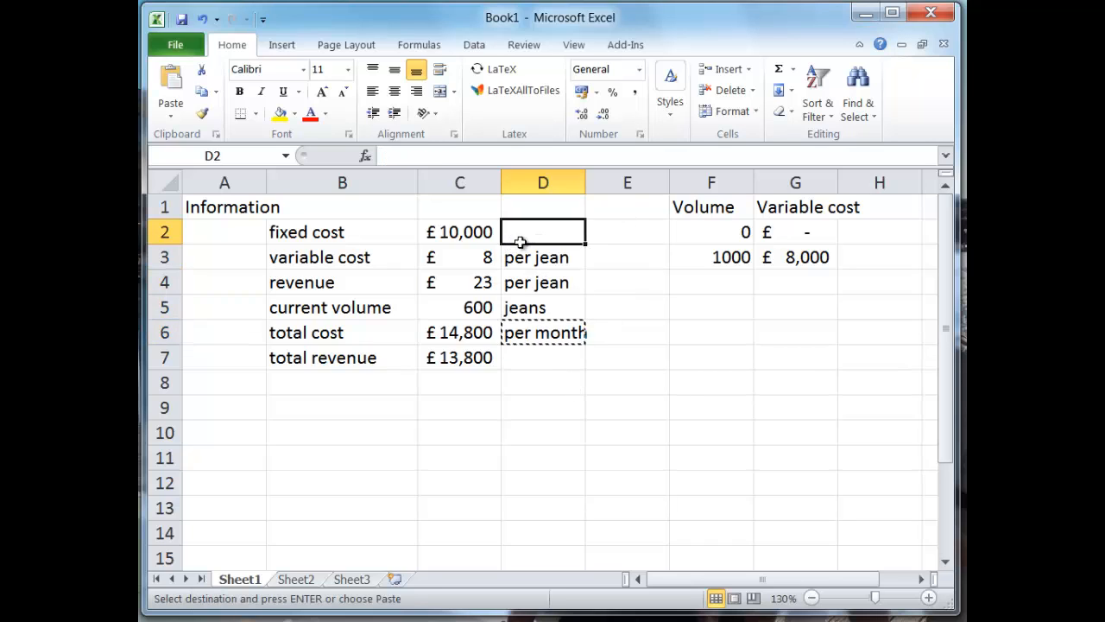
pyautogui.hotkey('ctrl', 'v')
pyautogui.click(540, 363)
pyautogui.hotkey('ctrl', 'v')
pyautogui.click(526, 393)
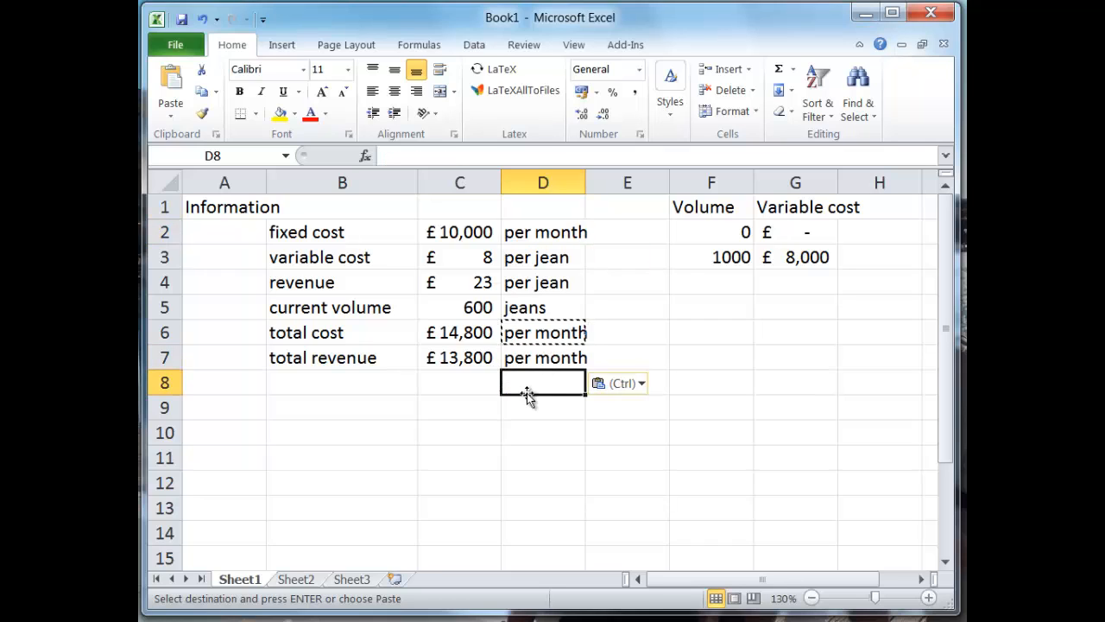
pyautogui.press('Escape')
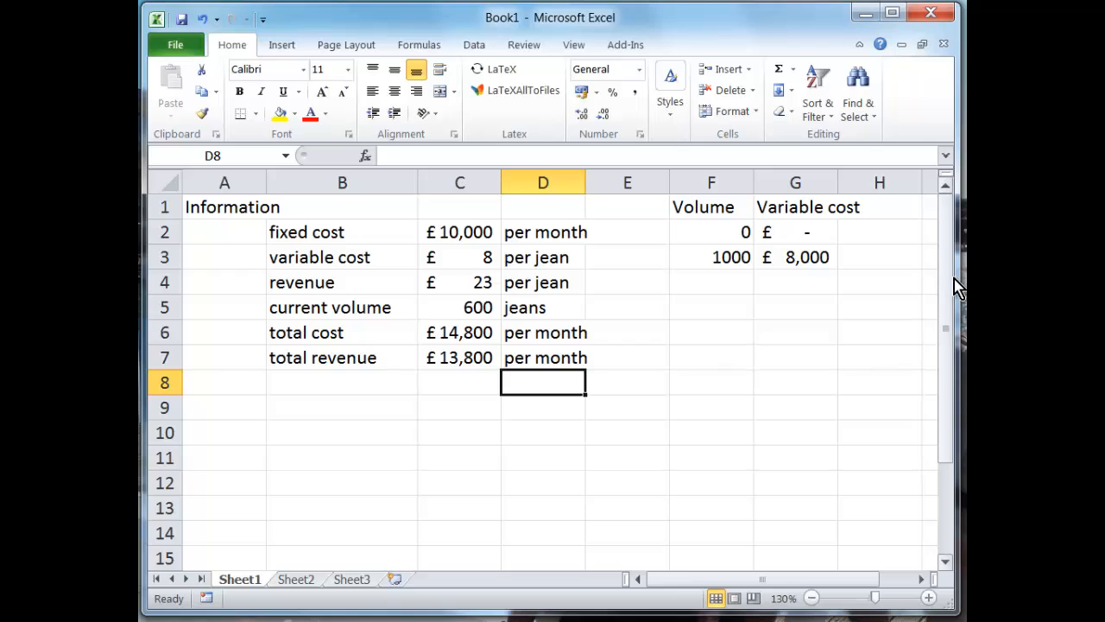
# Step: Widen the workbook window and set the first volume in F2 to 100
pyautogui.moveTo(957, 280); pyautogui.dragTo(968, 280)
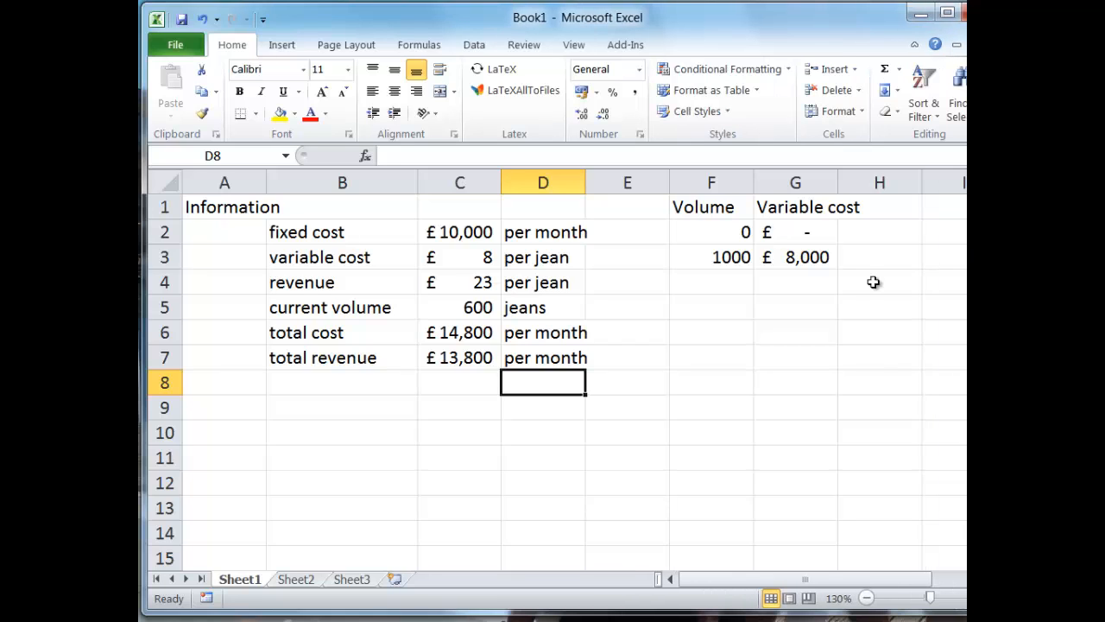
pyautogui.click(724, 236)
pyautogui.write('100')
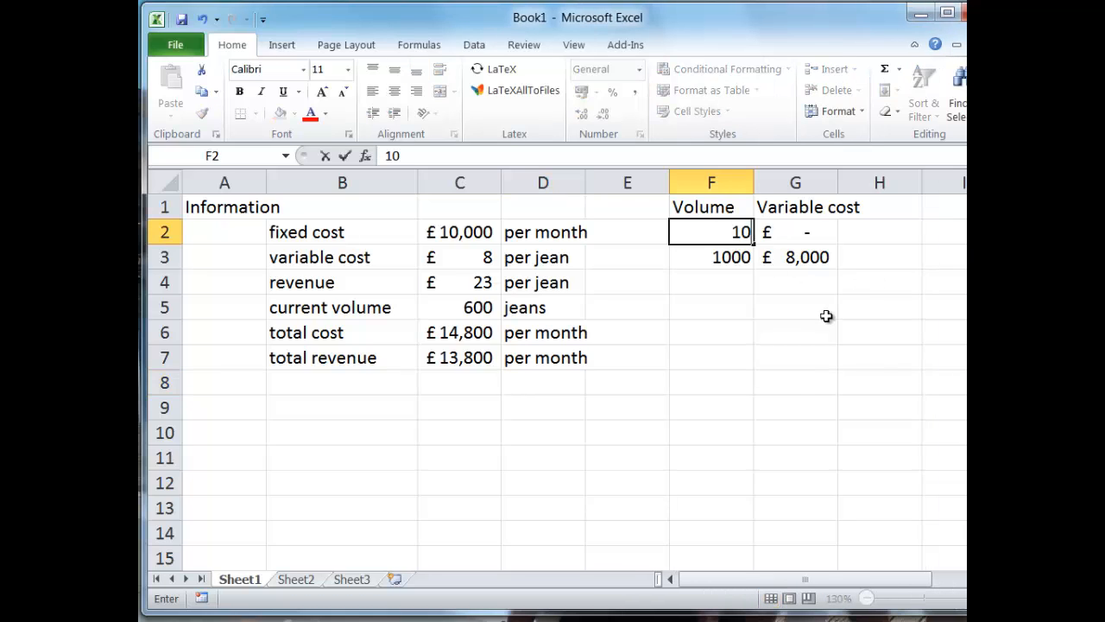
pyautogui.press('Return')
# Step: Add the column heading "Total cost" in H1 beside the variable cost heading
pyautogui.press('Up')
pyautogui.press('Right')
pyautogui.press('Right')
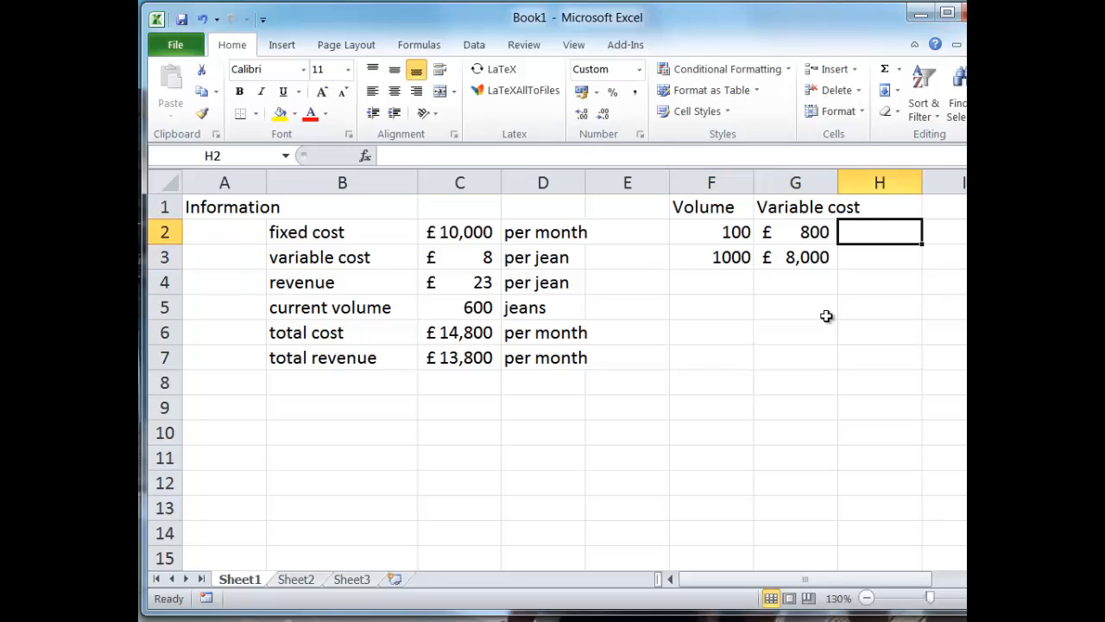
pyautogui.press('Up')
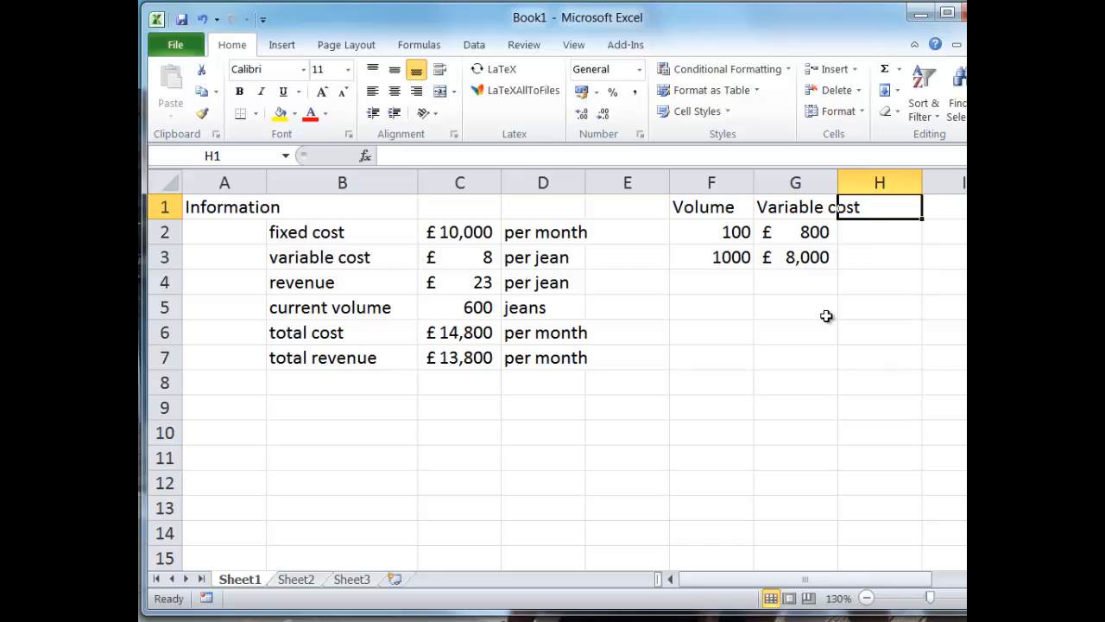
pyautogui.write('Total cost')
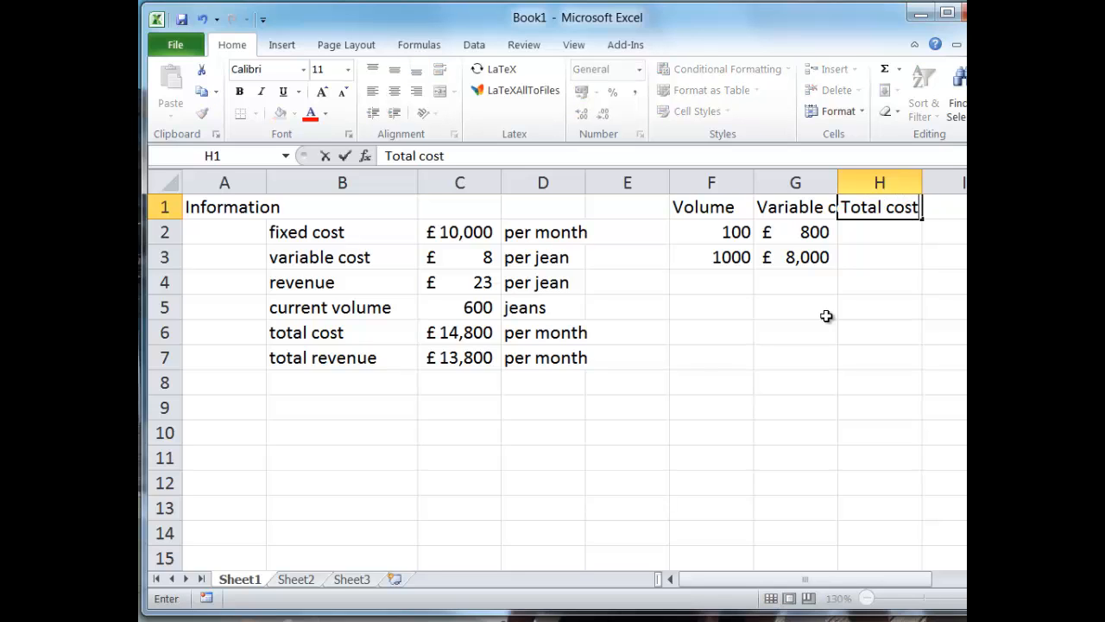
pyautogui.press('Return')
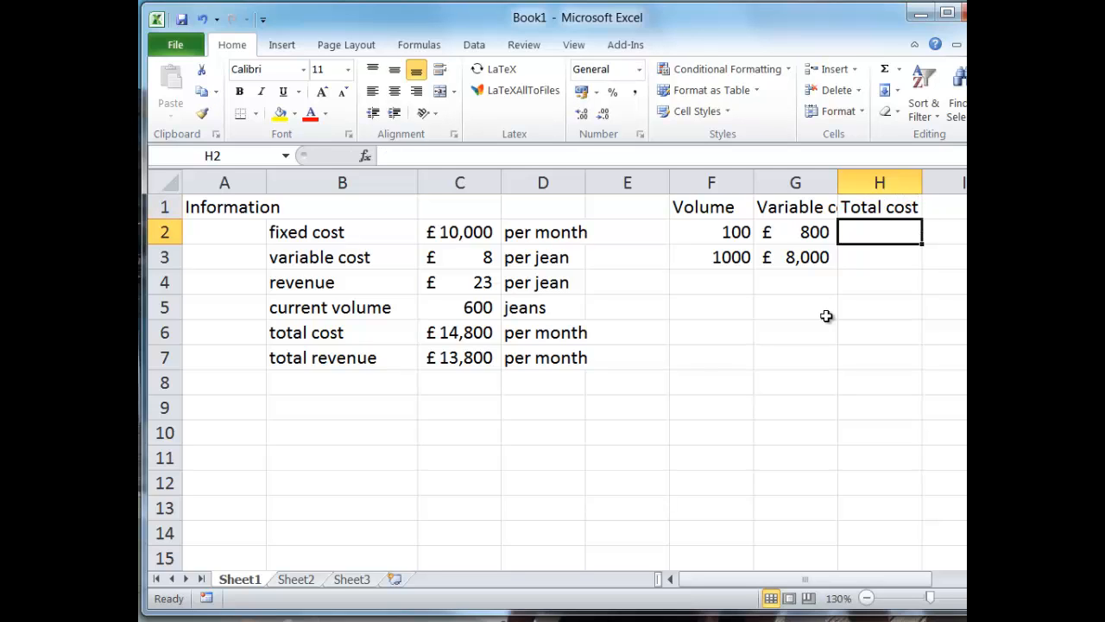
# Step: Calculate the total cost for the 100 volume in H2 as variable cost plus fixed cost, =G2+C2
pyautogui.write('=')
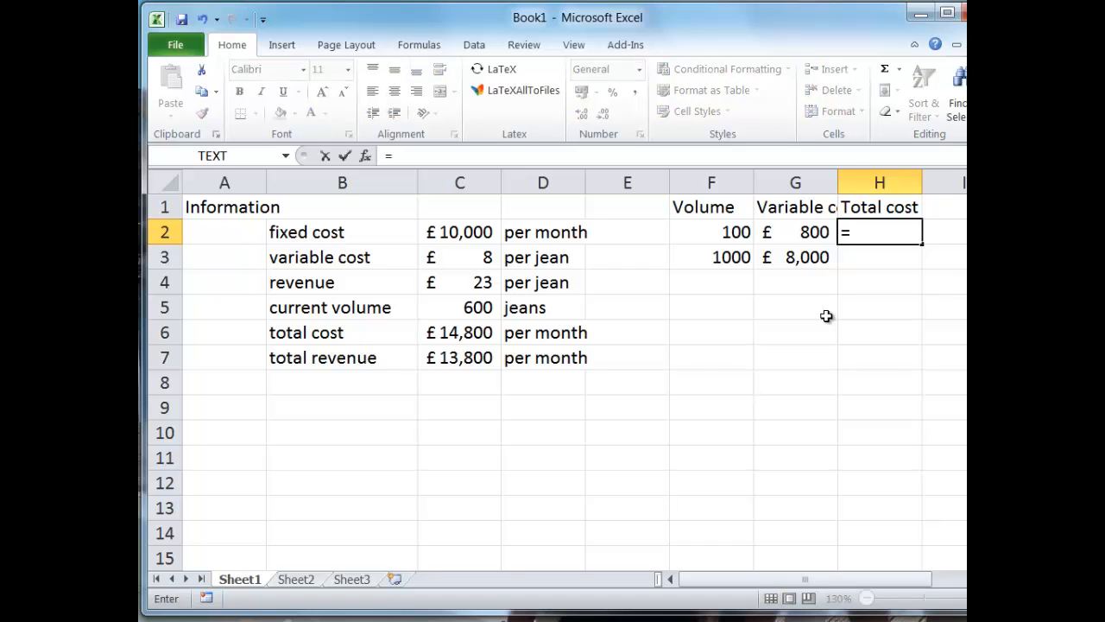
pyautogui.click(797, 232)
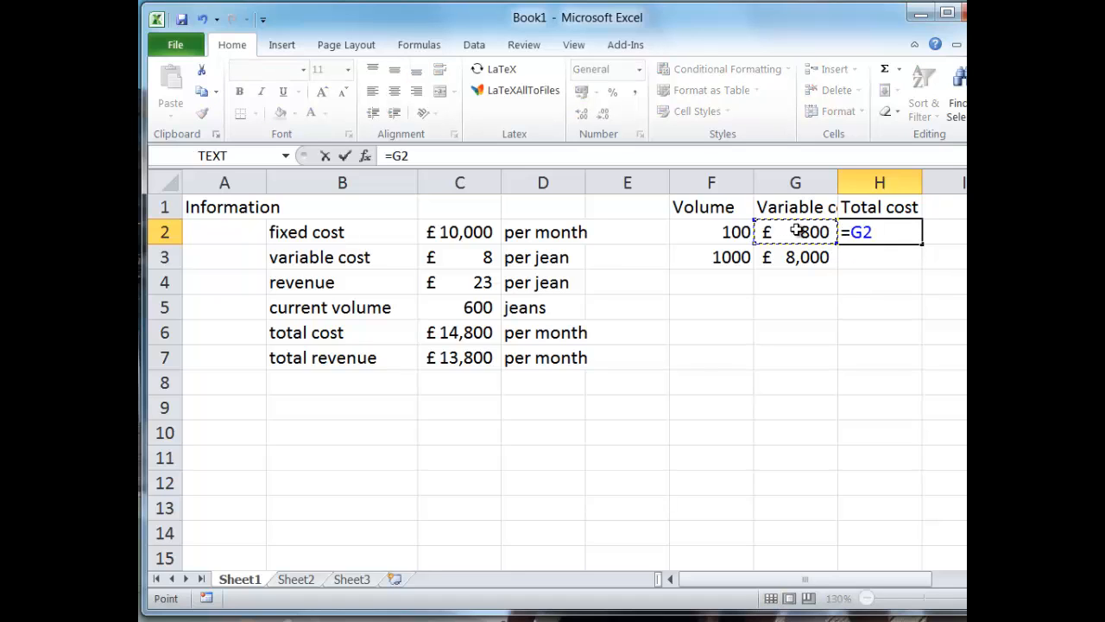
pyautogui.write('+')
pyautogui.click(472, 231)
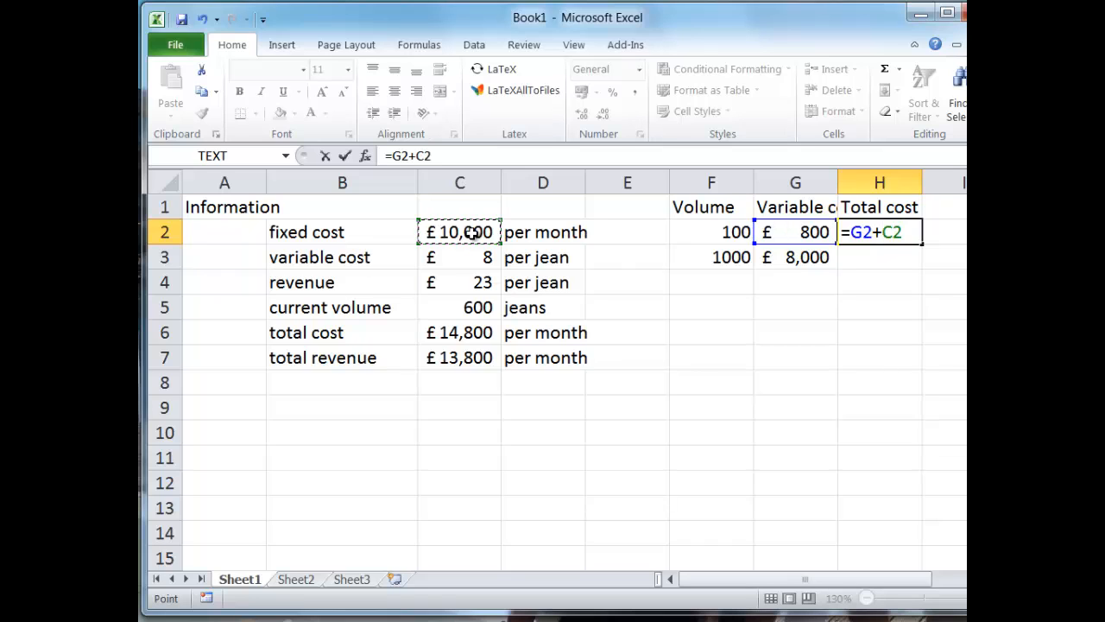
pyautogui.press('Return')
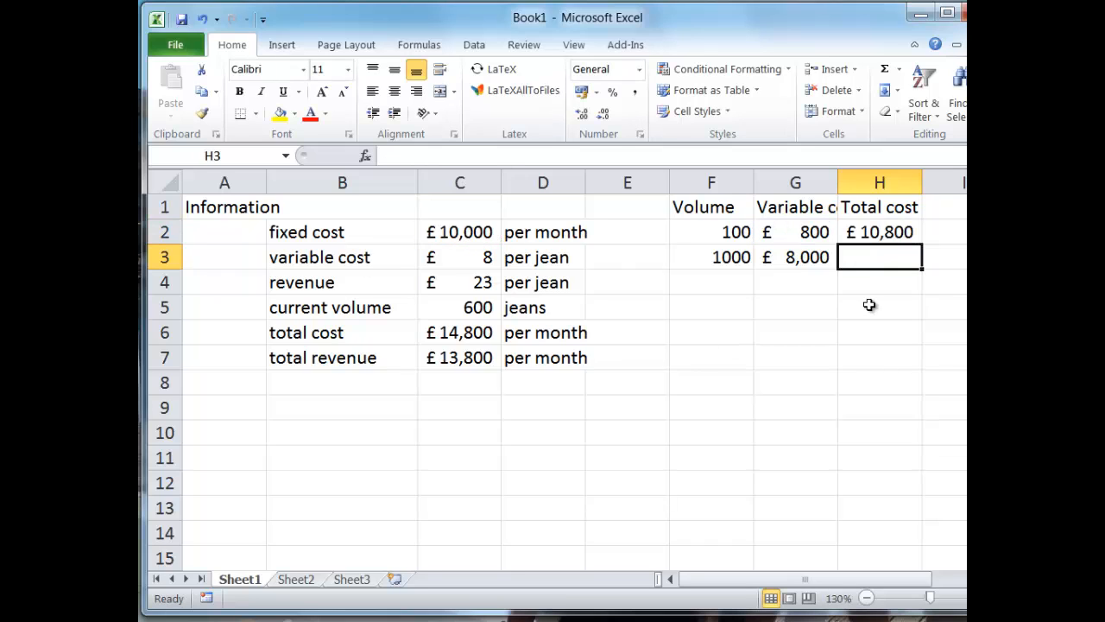
# Step: Calculate the total cost for the 1000 volume in H3 with the formula =G3+C2
pyautogui.write('=')
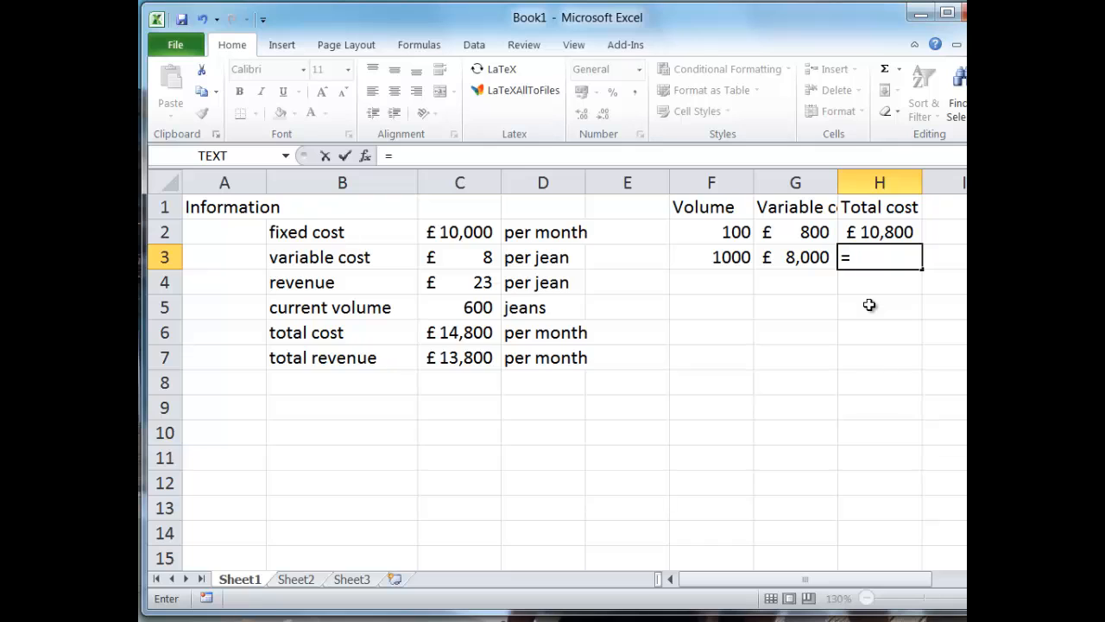
pyautogui.click(805, 257)
pyautogui.write('+')
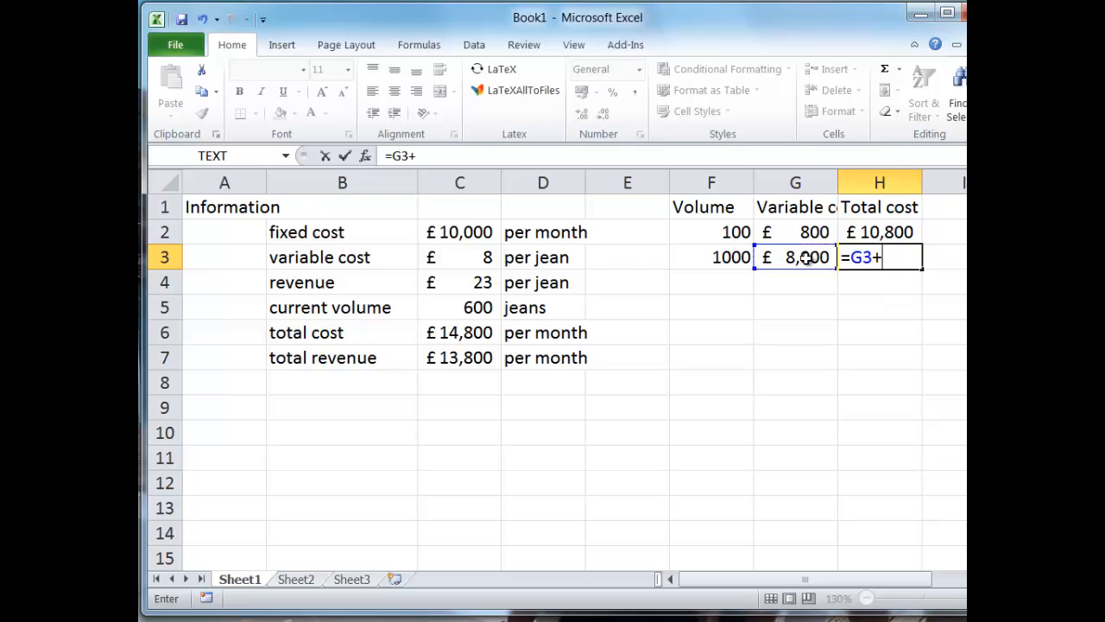
pyautogui.click(466, 239)
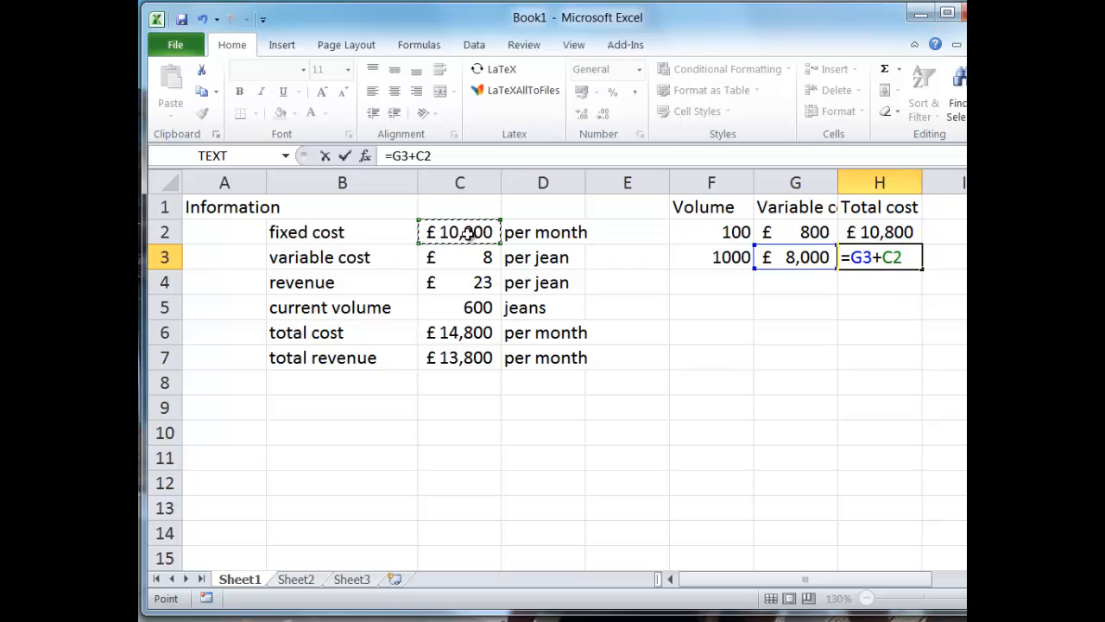
pyautogui.press('Return')
# Step: Add the column heading "Total revenue" in I1 beside the total cost heading
pyautogui.press('Up')
pyautogui.press('Up')
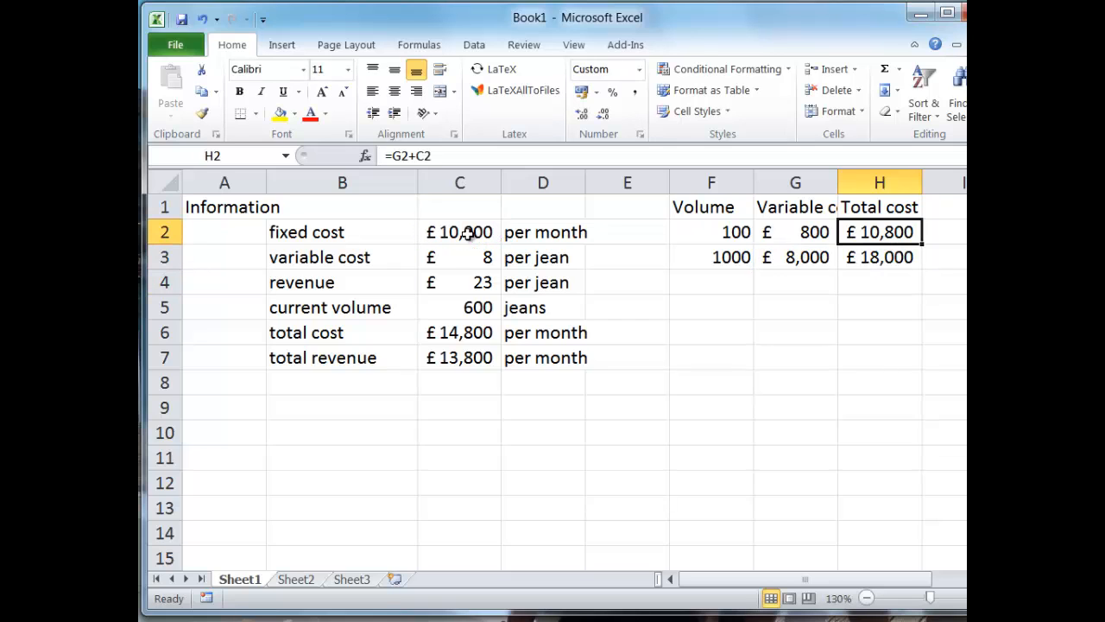
pyautogui.press('Up')
pyautogui.press('Right')
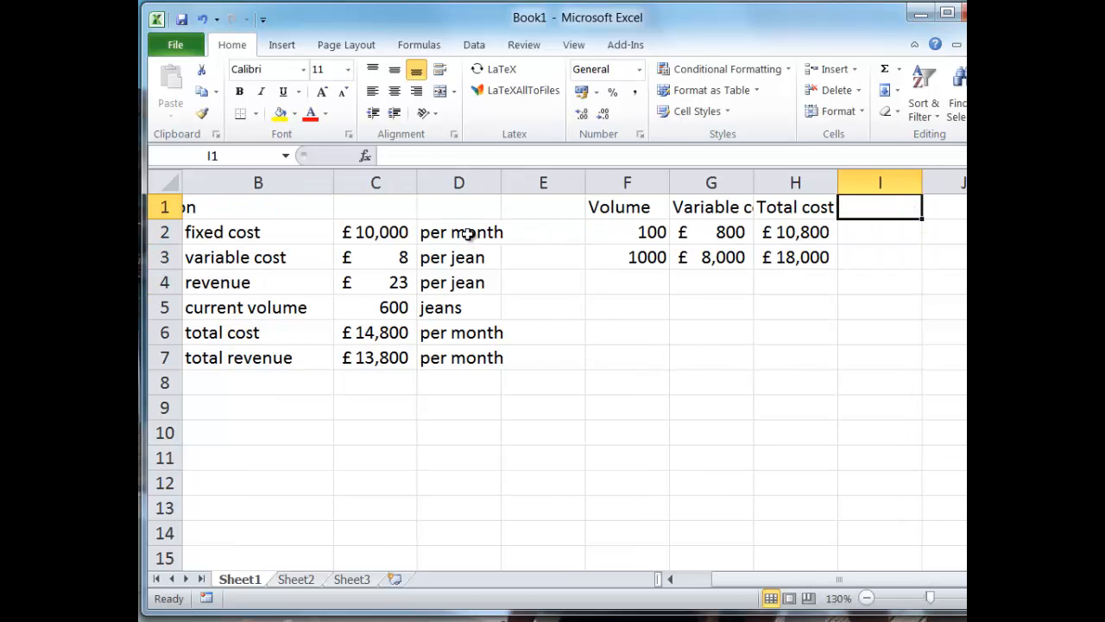
pyautogui.write('Revenue')
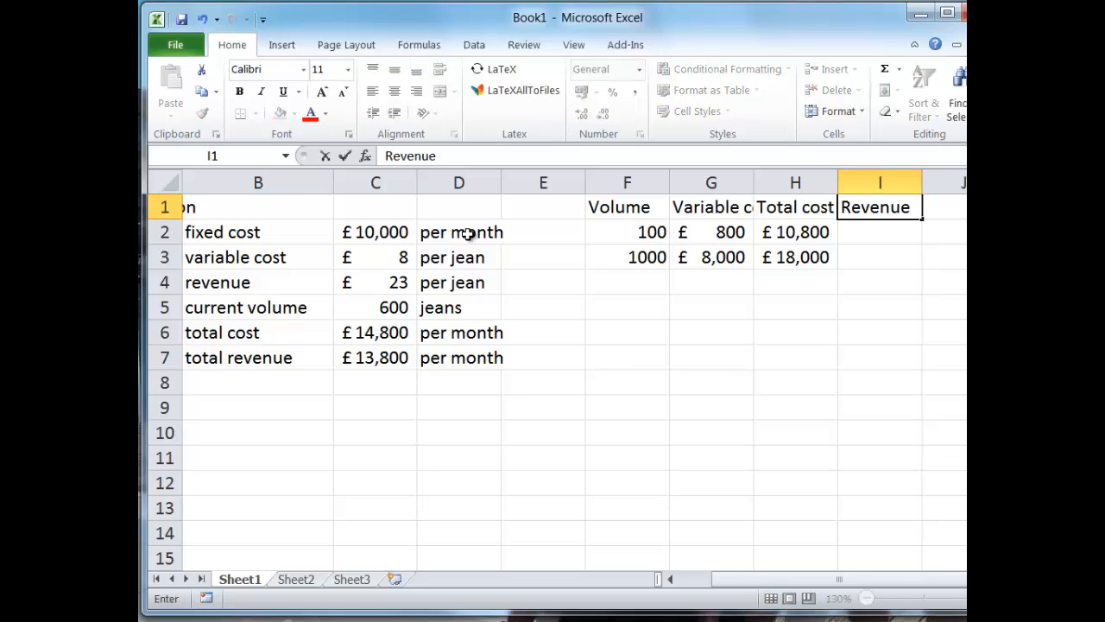
pyautogui.press('Left')
pyautogui.press('Right')
pyautogui.press('Right')
pyautogui.press('Left')
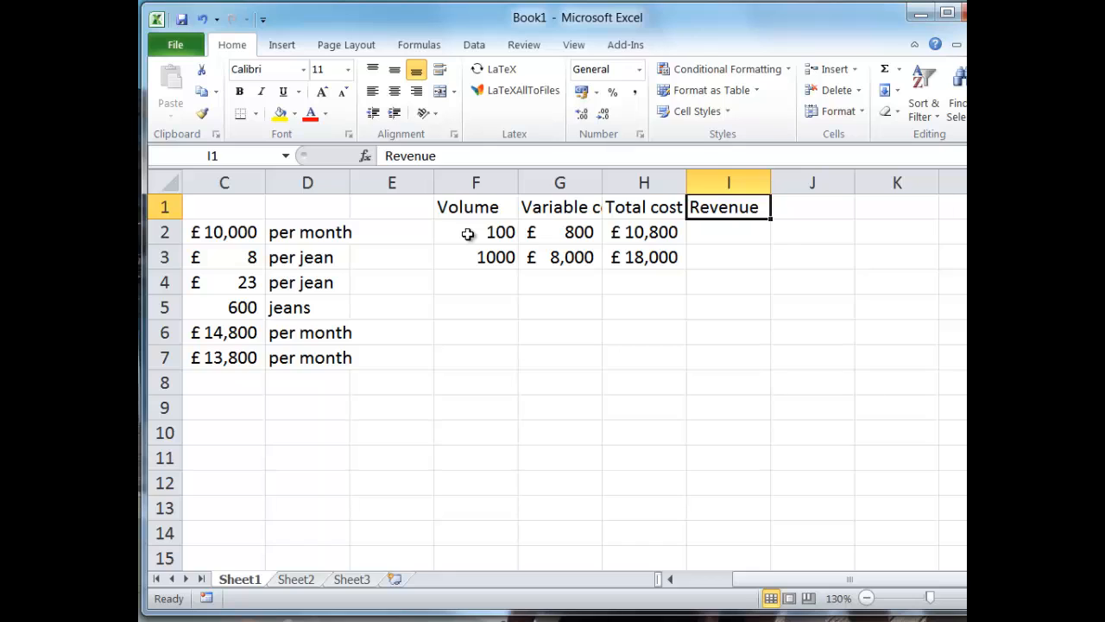
pyautogui.write('Total r')
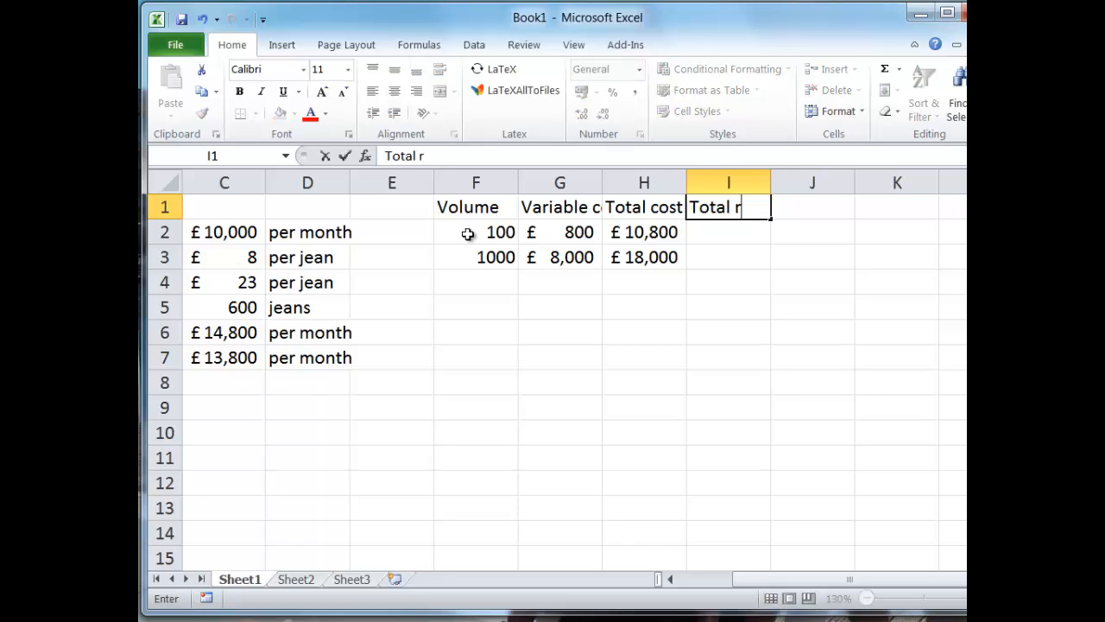
pyautogui.write('evenue')
pyautogui.press('Return')
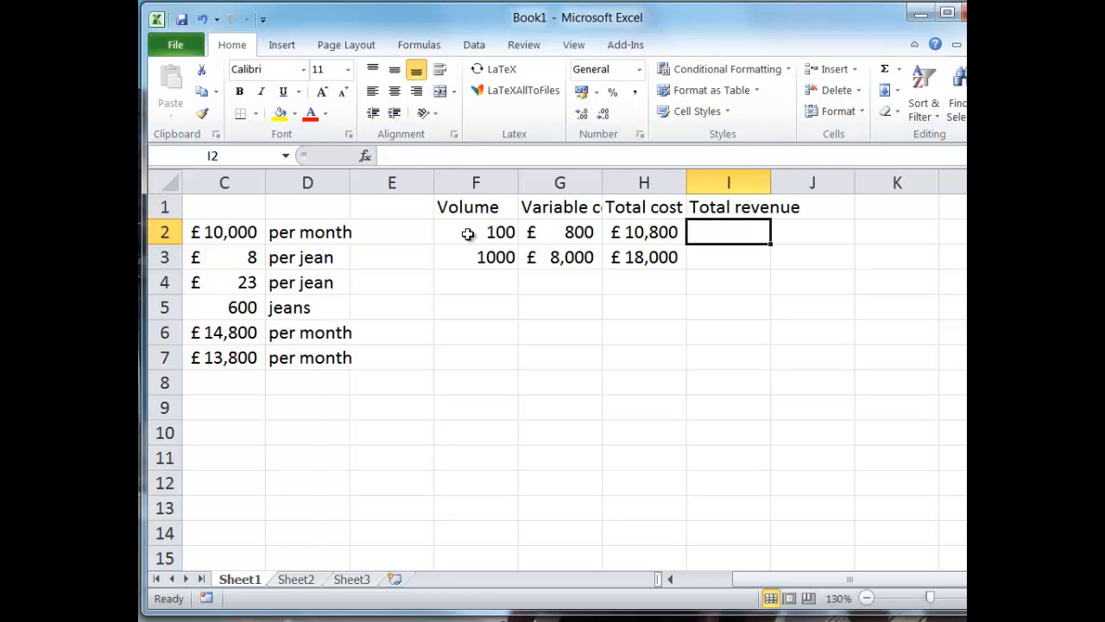
# Step: Calculate the total revenue for the 100 volume in I2 as volume times revenue per jean, =F2*C4
pyautogui.write('=')
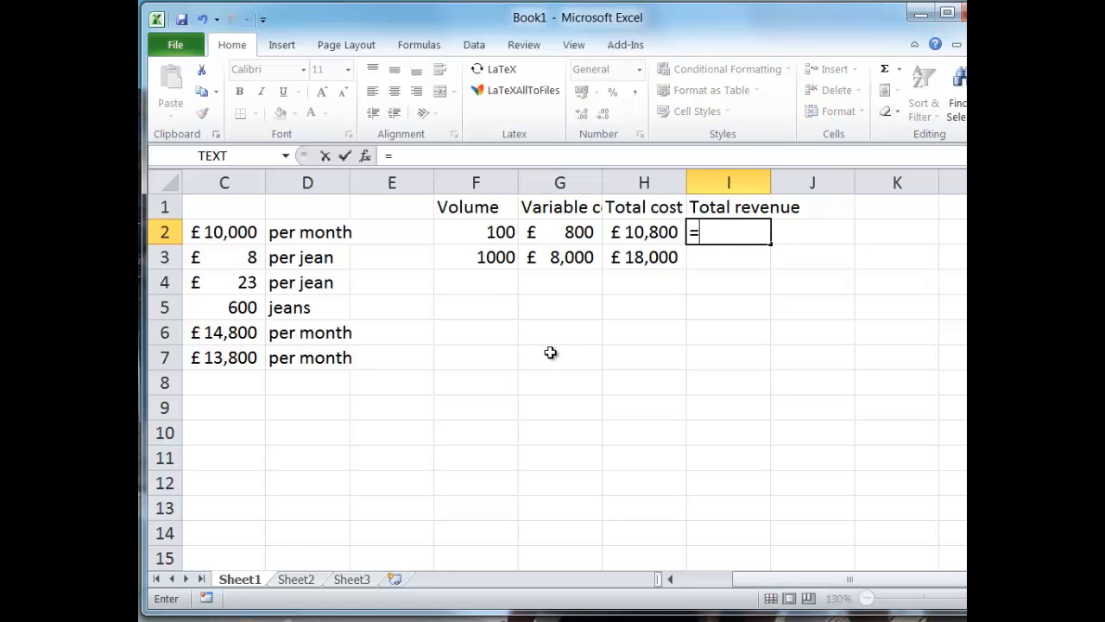
pyautogui.click(492, 233)
pyautogui.write('*')
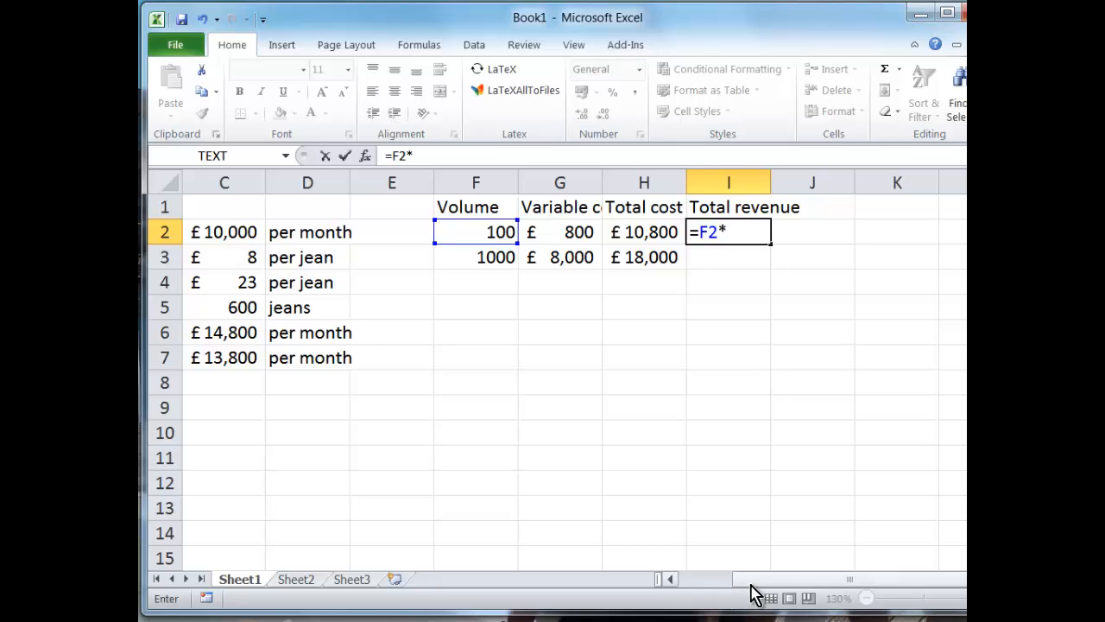
pyautogui.moveTo(758, 580); pyautogui.dragTo(643, 577)
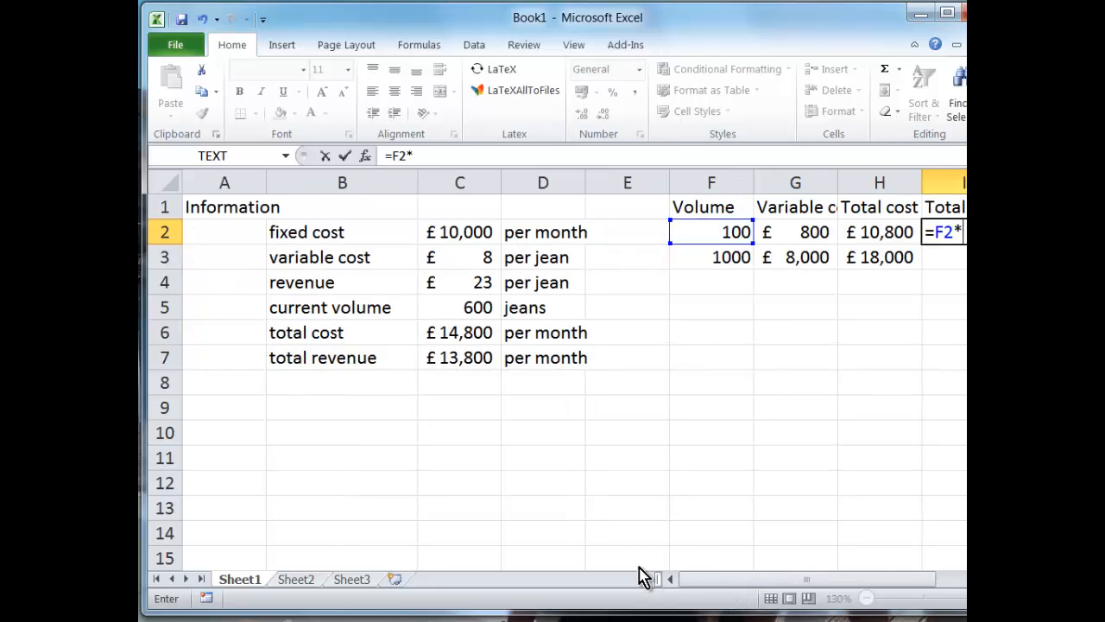
pyautogui.click(470, 285)
pyautogui.press('Return')
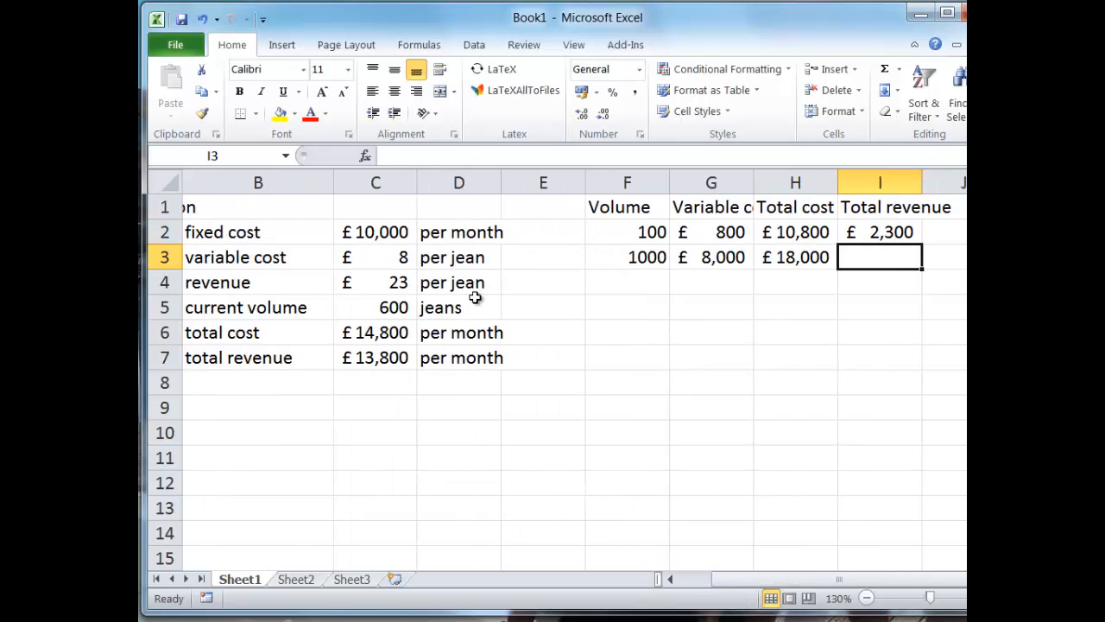
# Step: Calculate the total revenue for the 1000 volume in I3 with the formula =F3*C4
pyautogui.write('=')
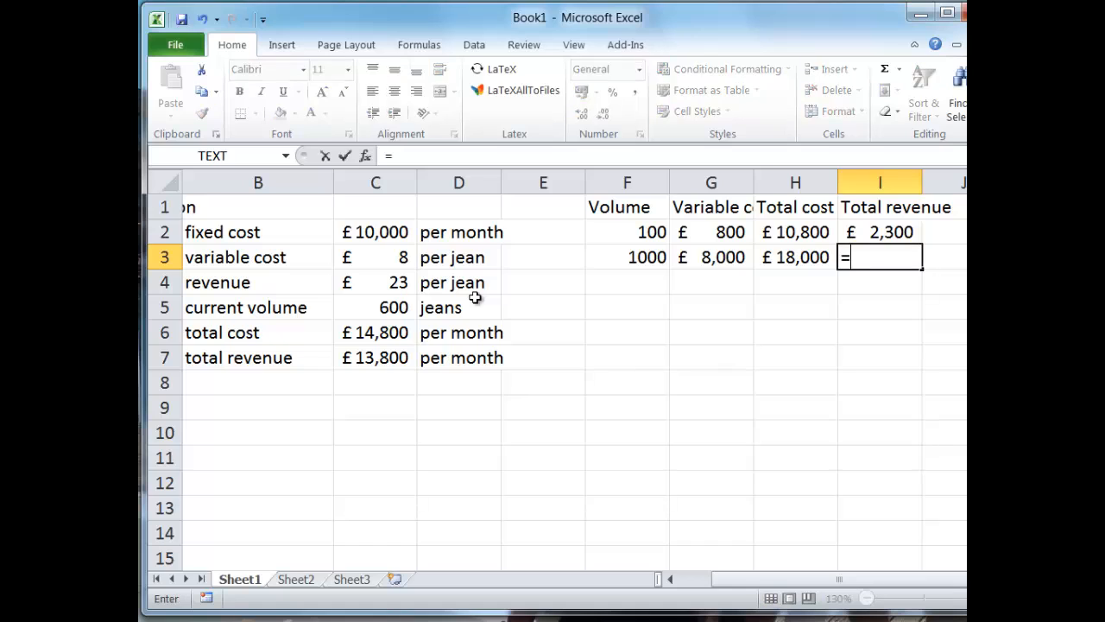
pyautogui.click(648, 260)
pyautogui.write('*')
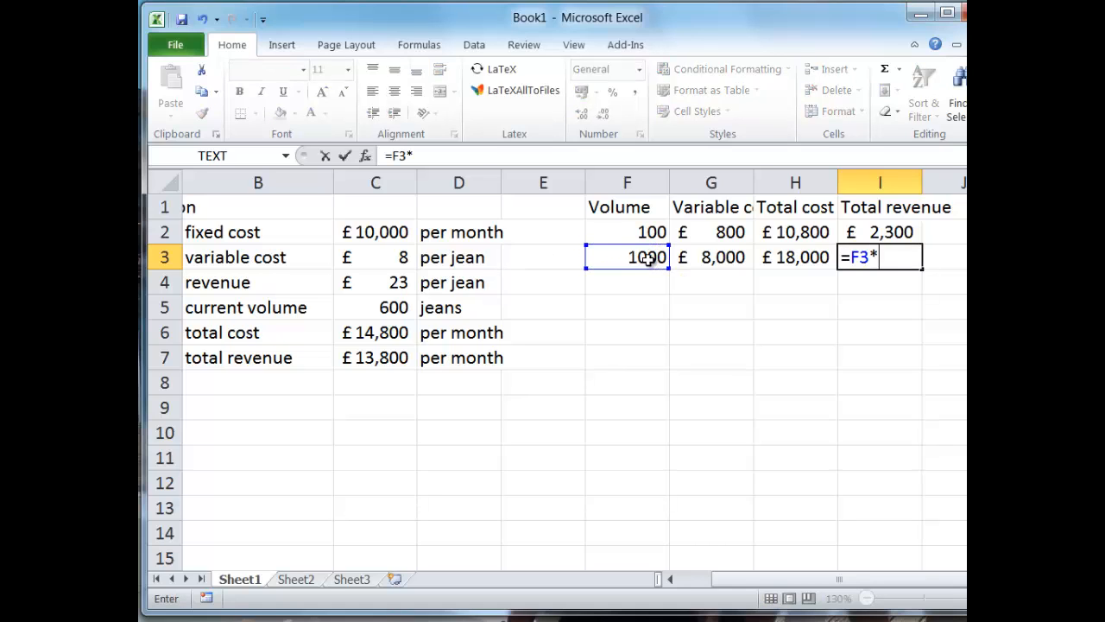
pyautogui.click(384, 284)
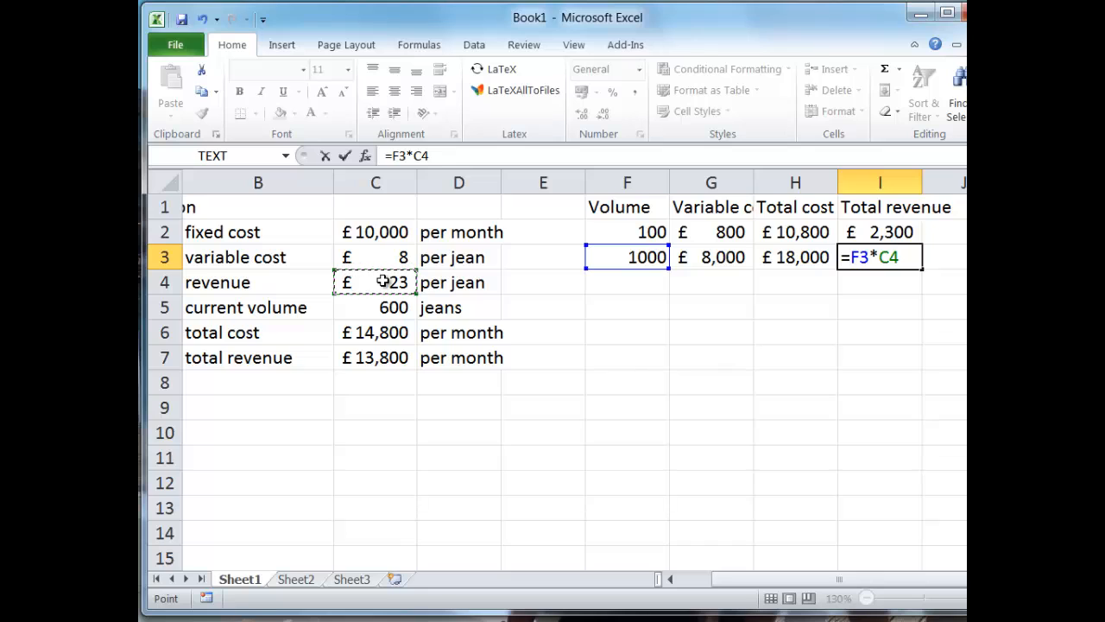
pyautogui.press('Return')
# Step: Review the volume table's total cost and total revenue cells for both volumes
pyautogui.press('Up')
pyautogui.press('Up')
pyautogui.press('Up')
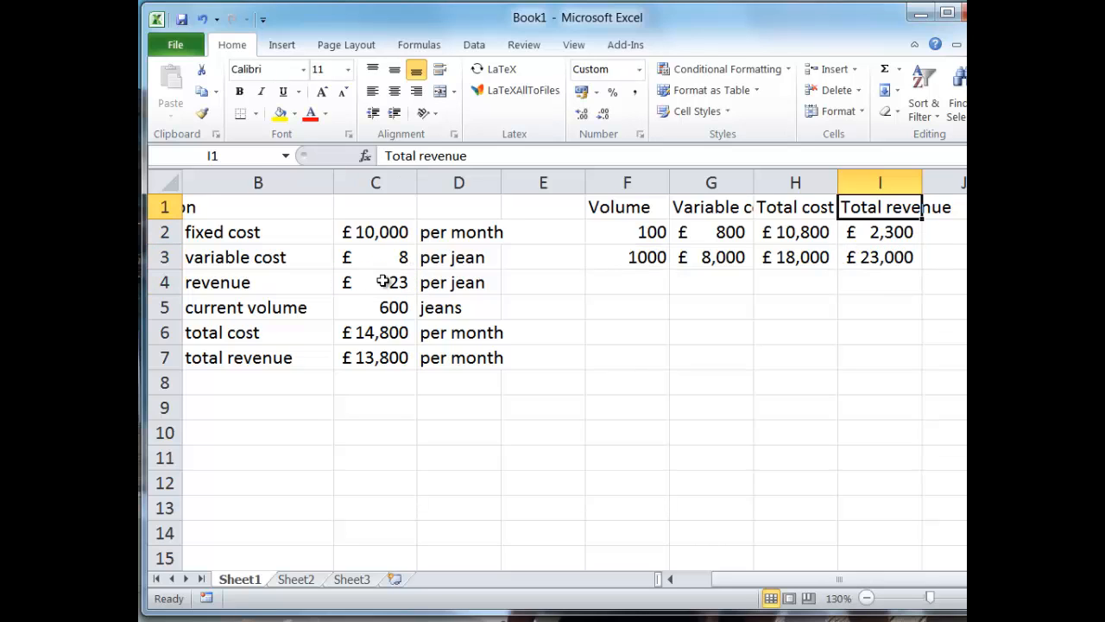
pyautogui.press('Down')
pyautogui.press('Down')
pyautogui.press('Down')
pyautogui.press('Left')
pyautogui.press('Up')
pyautogui.press('Up')
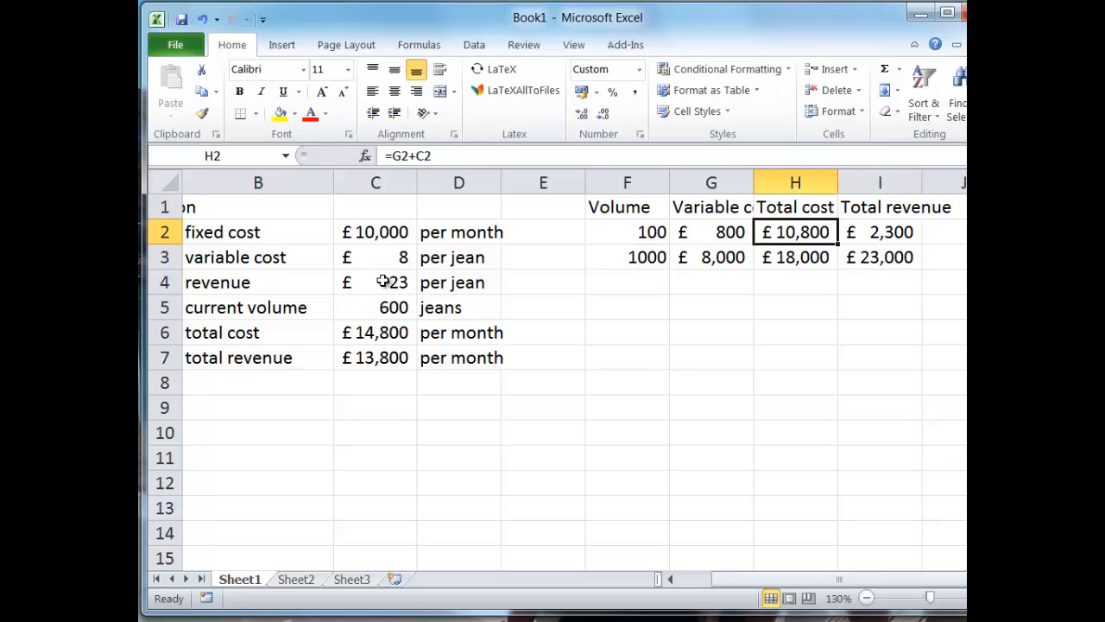
pyautogui.press('Up')
pyautogui.press('Down')
pyautogui.press('Down')
pyautogui.press('Left')
pyautogui.press('Left')
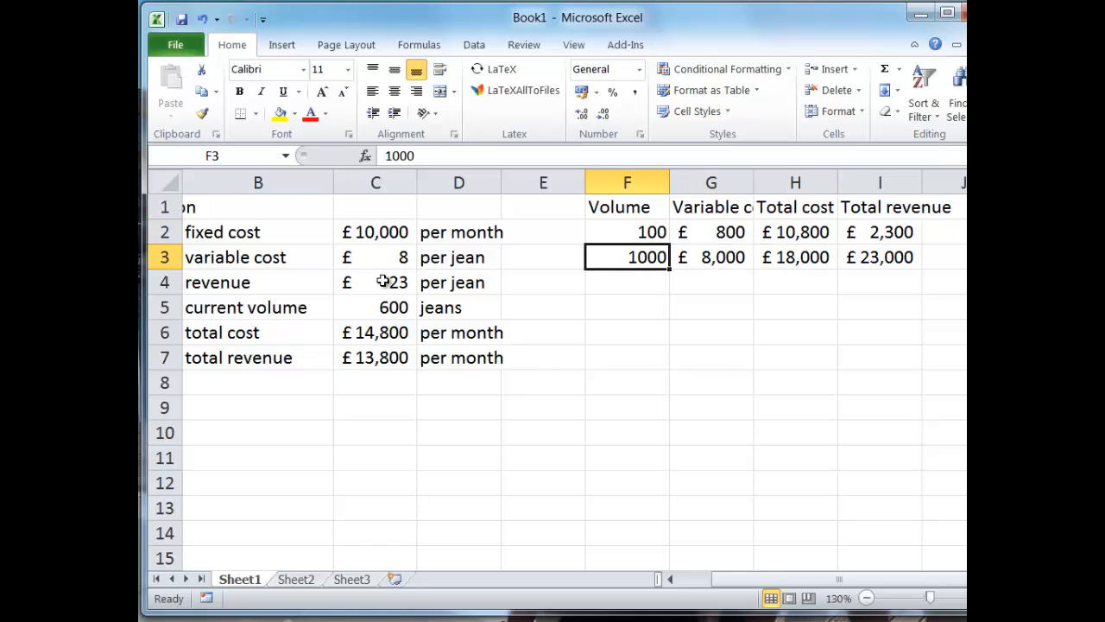
pyautogui.press('Right')
pyautogui.press('Right')
pyautogui.press('Right')
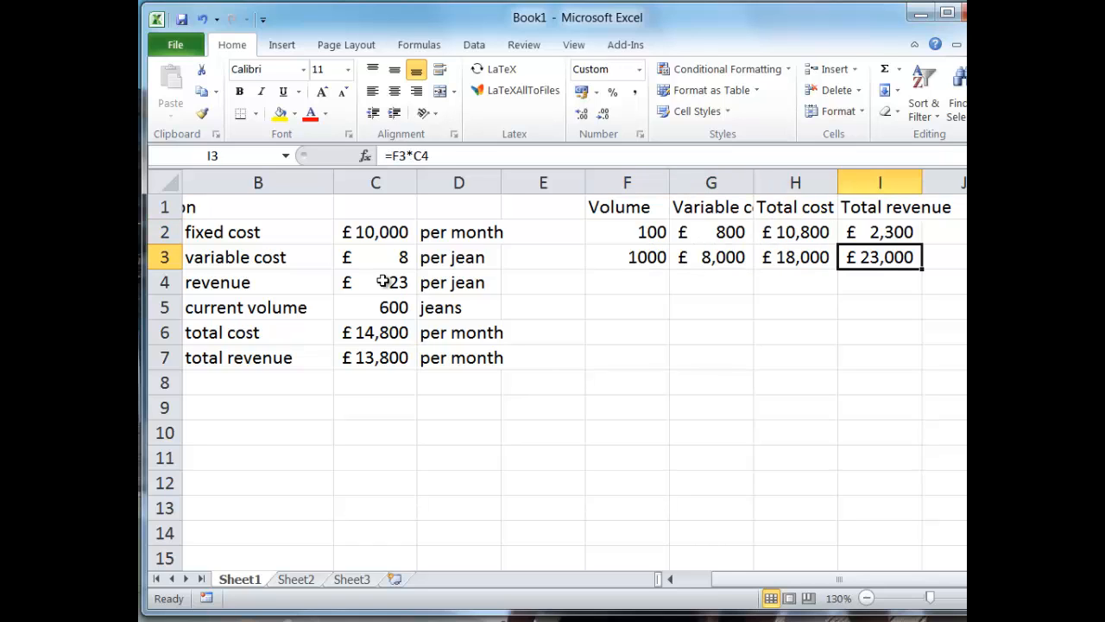
pyautogui.press('Left')
pyautogui.press('Left')
pyautogui.press('Left')
pyautogui.press('Left')
pyautogui.press('Left')
pyautogui.press('Left')
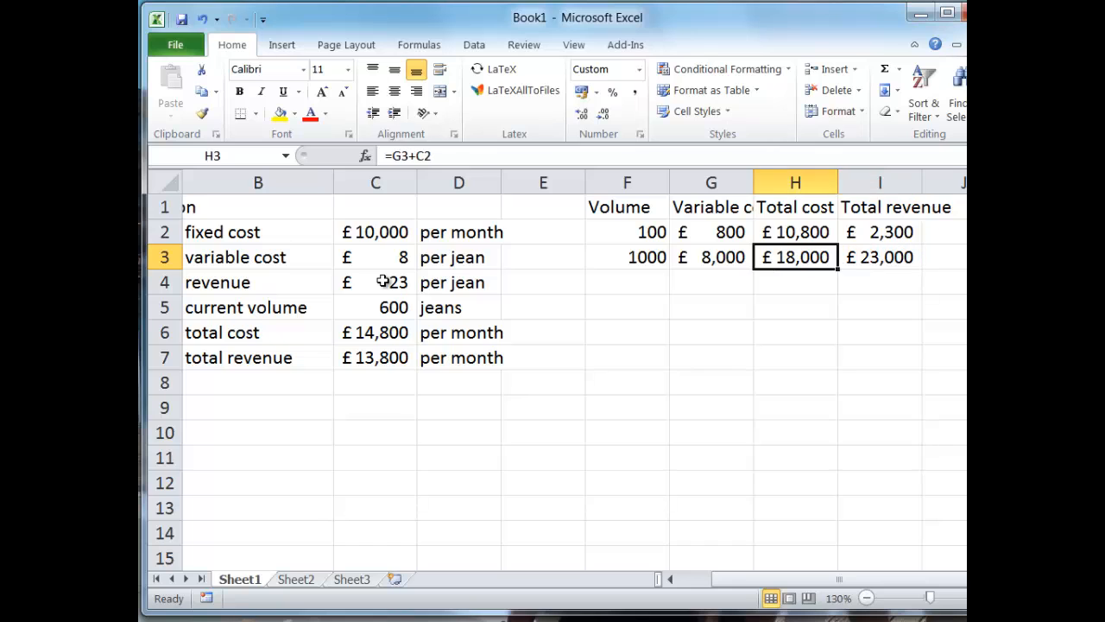
# Step: Enter the row label "profit" in B8 below the total revenue label
pyautogui.press('Left')
pyautogui.press('Left')
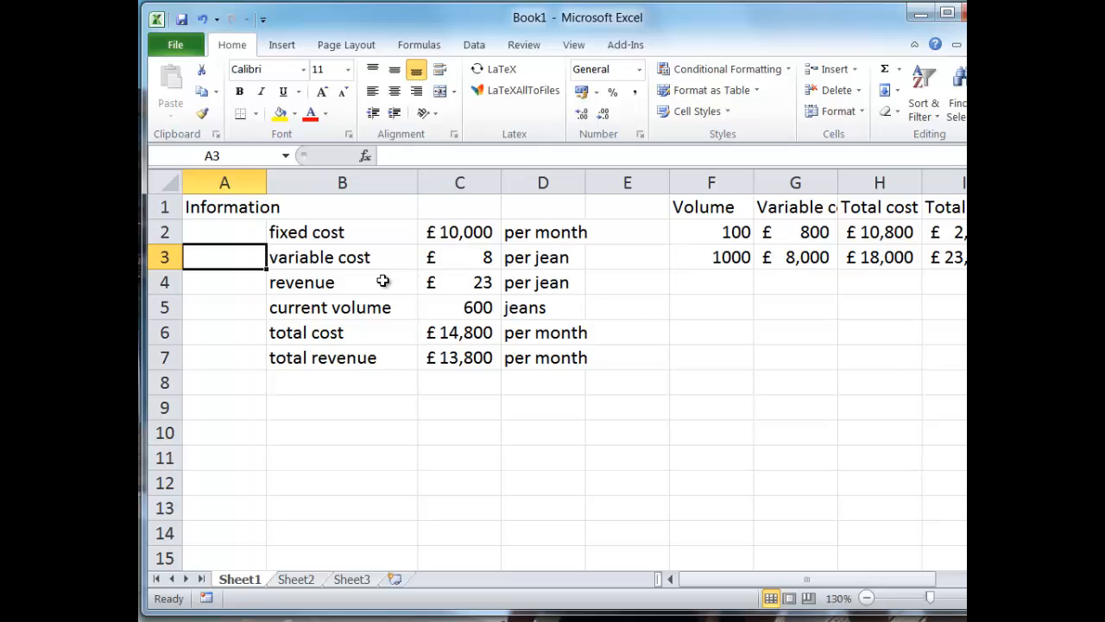
pyautogui.press('Down')
pyautogui.press('Down')
pyautogui.press('Down')
pyautogui.press('Down')
pyautogui.press('Down')
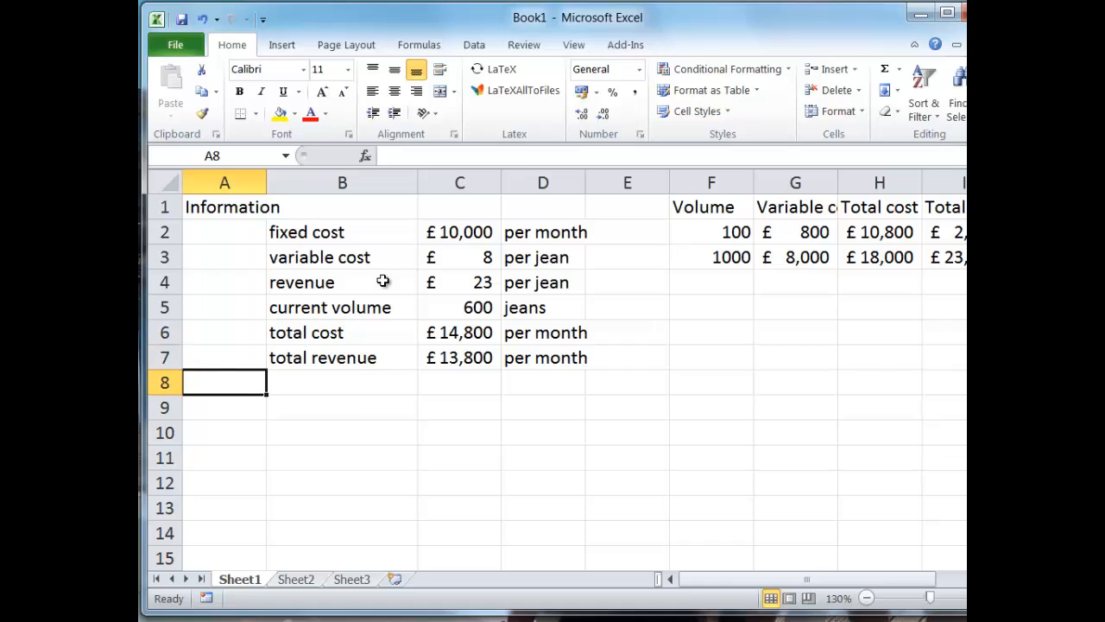
pyautogui.press('Right')
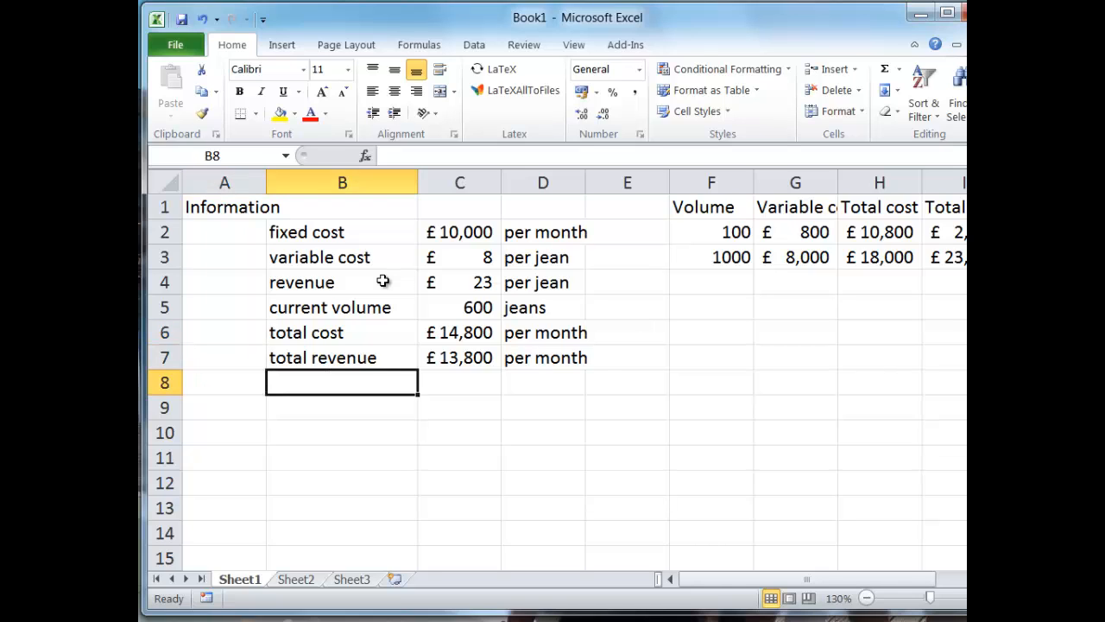
pyautogui.write('total pr')
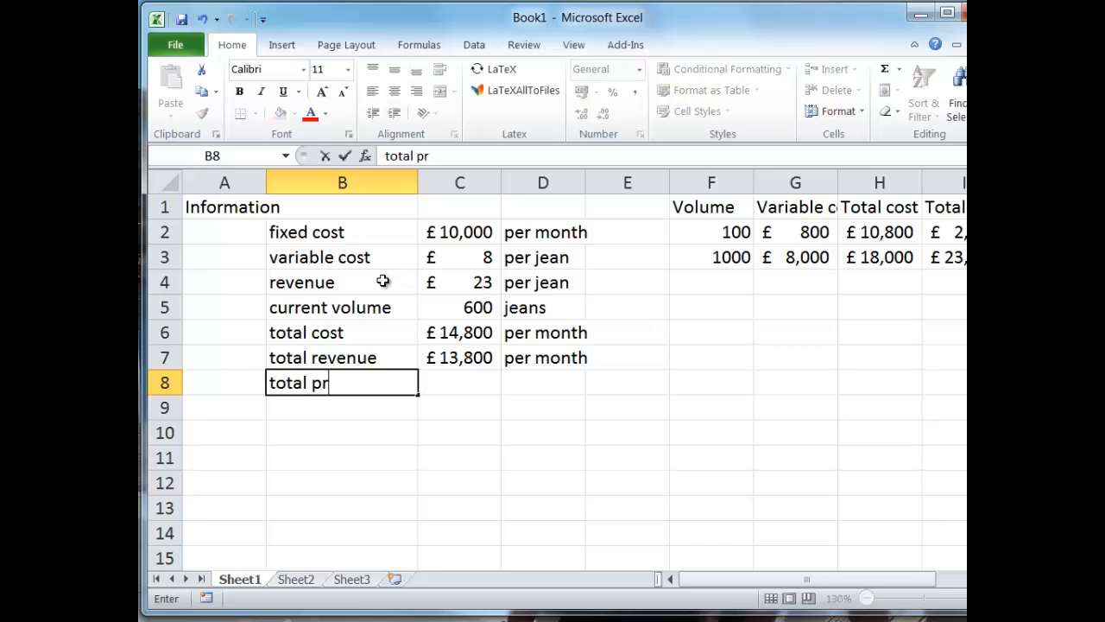
pyautogui.write('o')
pyautogui.hotkey('shift', 'Left')
pyautogui.press('Right')
pyautogui.press('Left')
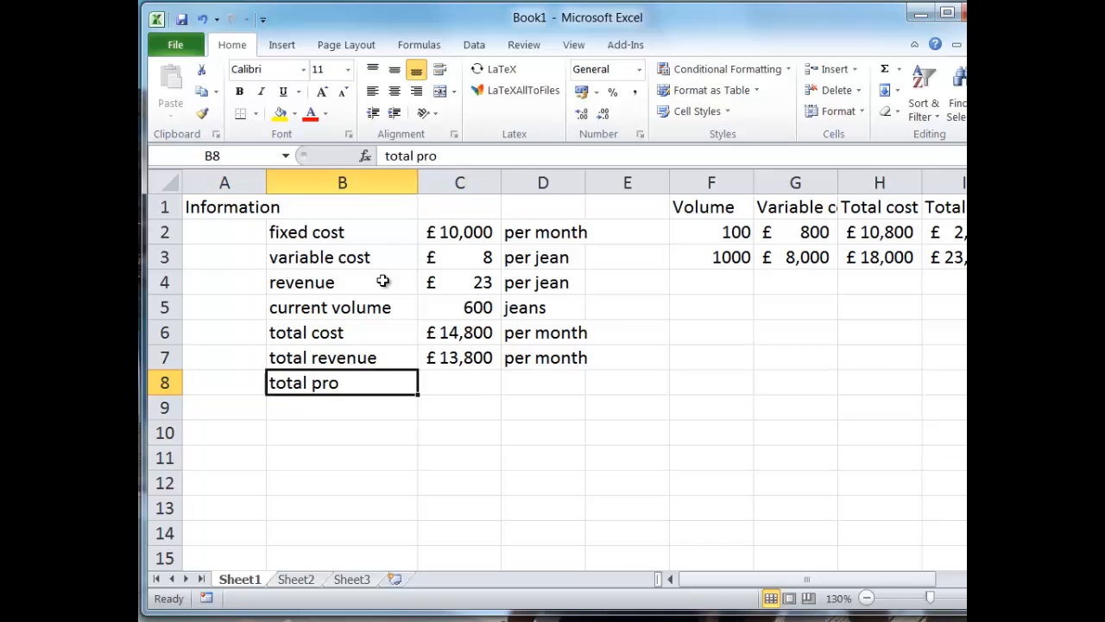
pyautogui.write('profit')
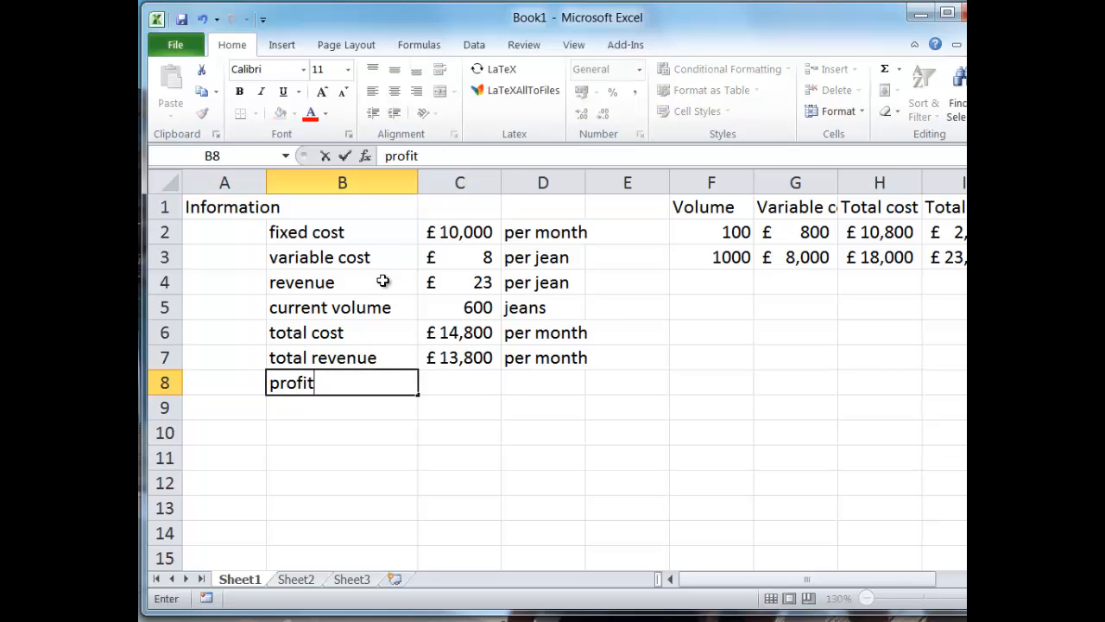
pyautogui.press('Right')
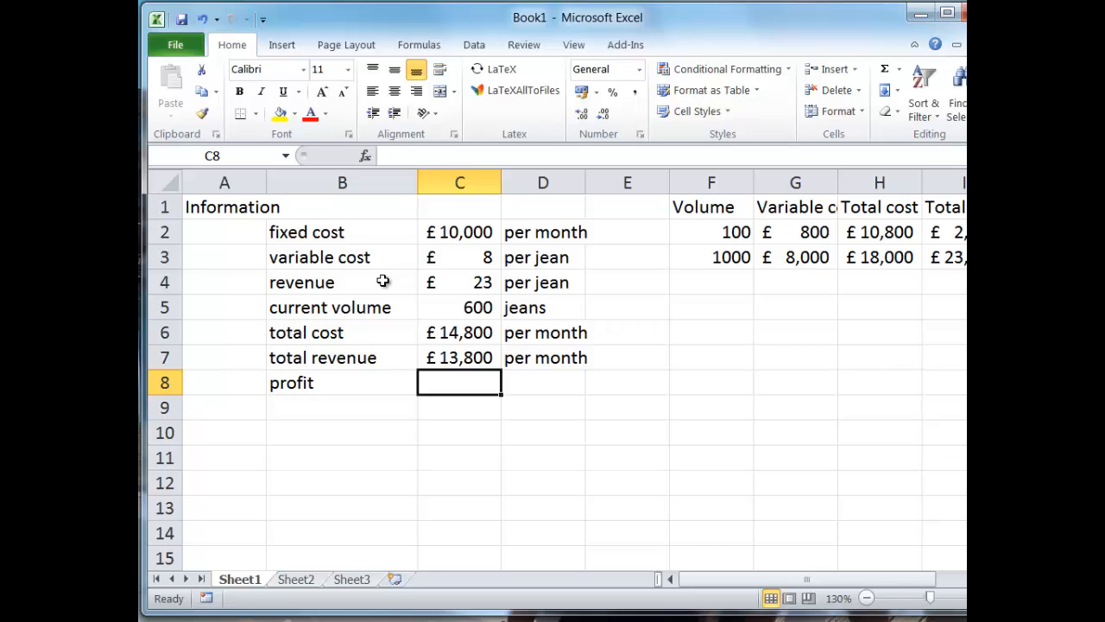
# Step: Calculate the profit in C8 as total revenue minus total cost with the formula =C7-C6
pyautogui.write('=')
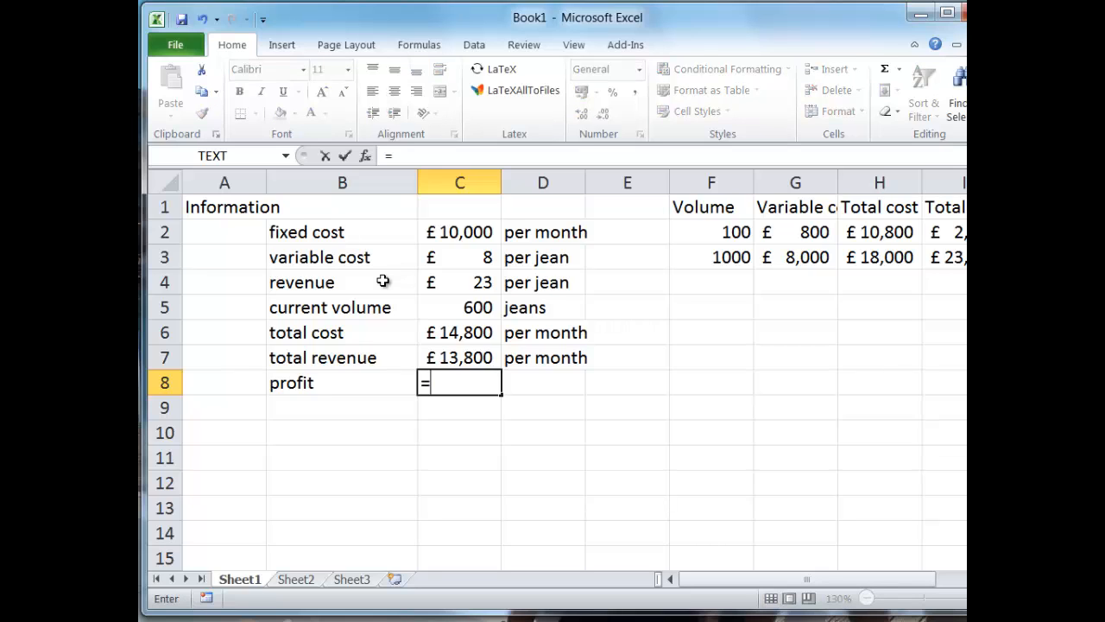
pyautogui.click(462, 358)
pyautogui.write('-')
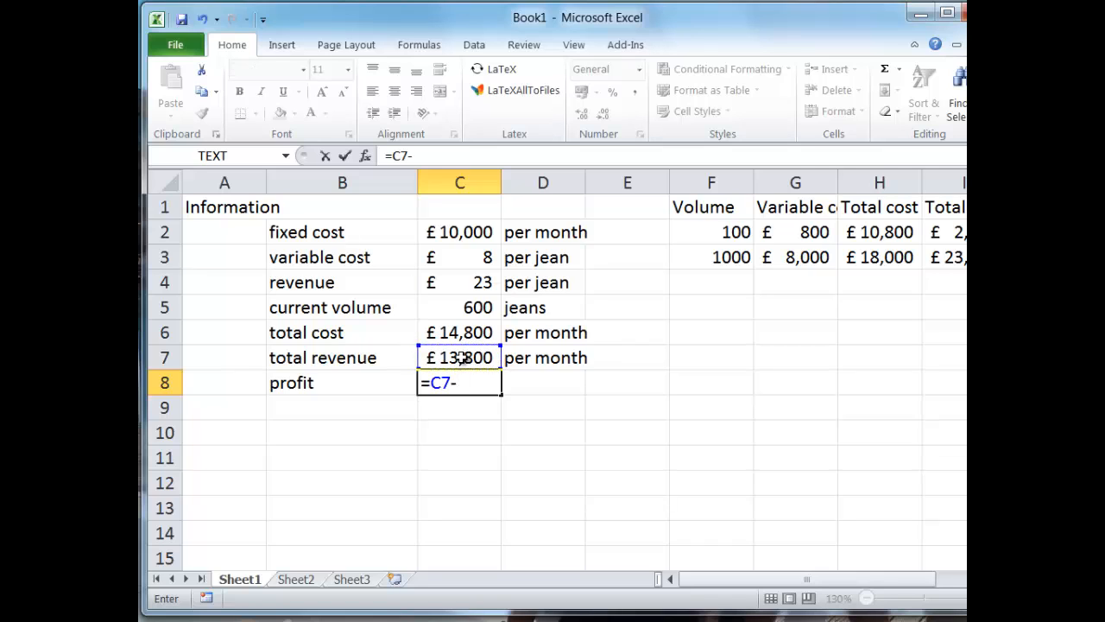
pyautogui.click(473, 333)
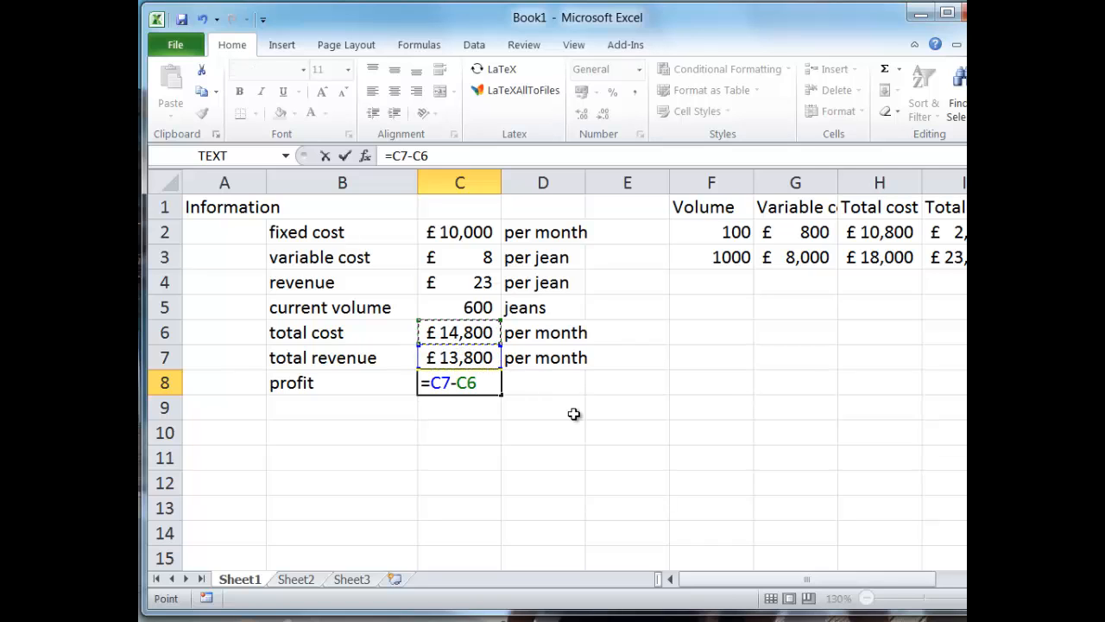
pyautogui.press('Return')
pyautogui.press('Up')
# Step: Enter the unit "per month" in D8 beside the profit value
pyautogui.press('Right')
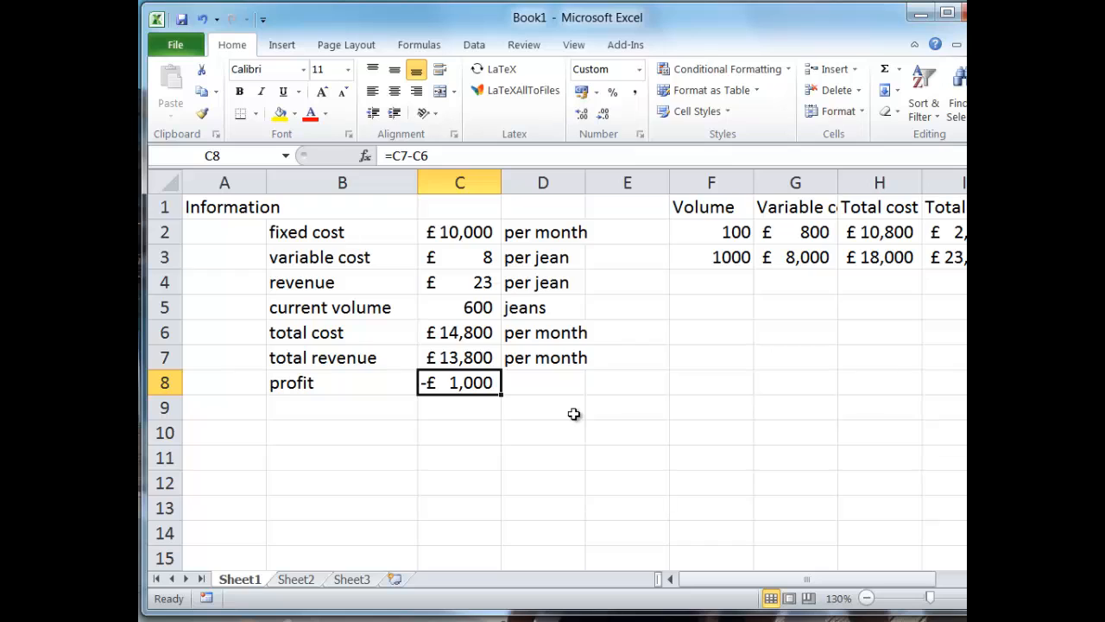
pyautogui.press('Right')
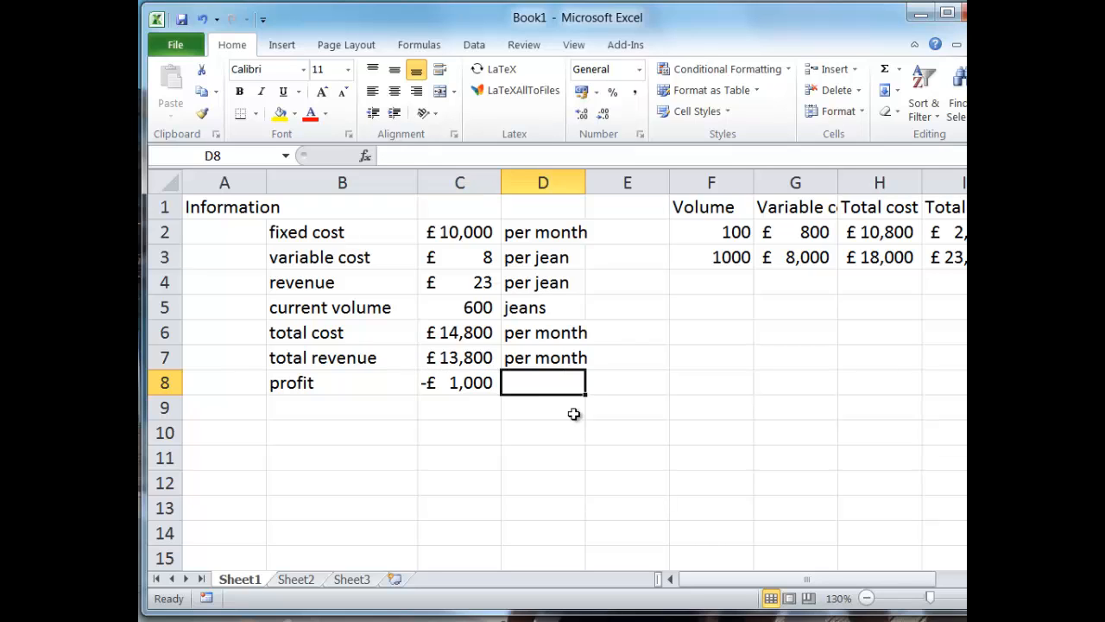
pyautogui.write('per mont')
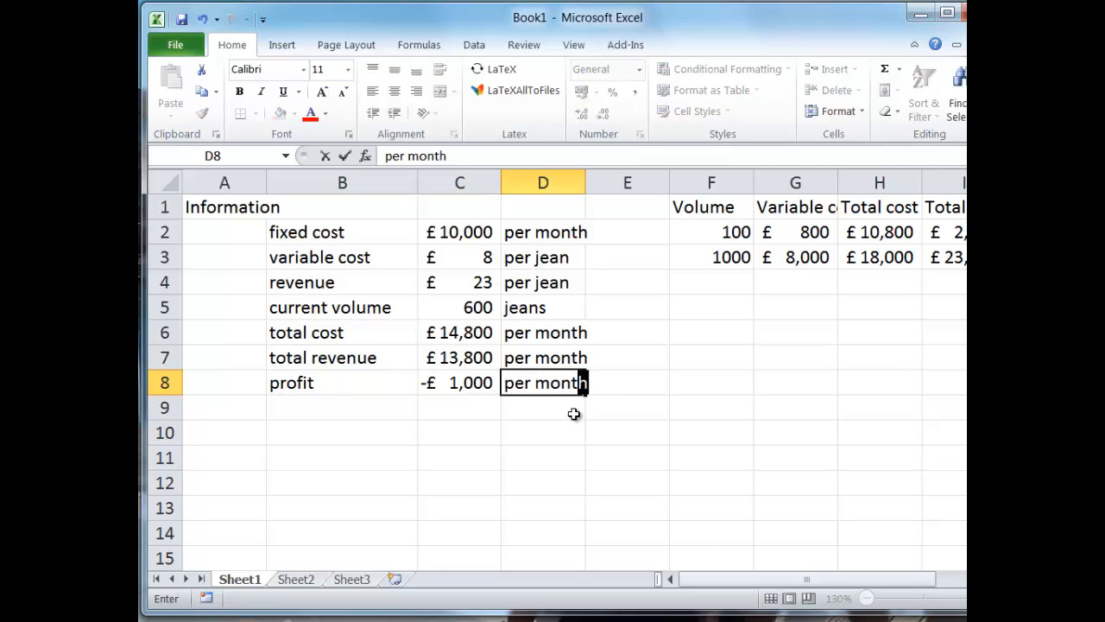
pyautogui.write('h')
pyautogui.press('Return')
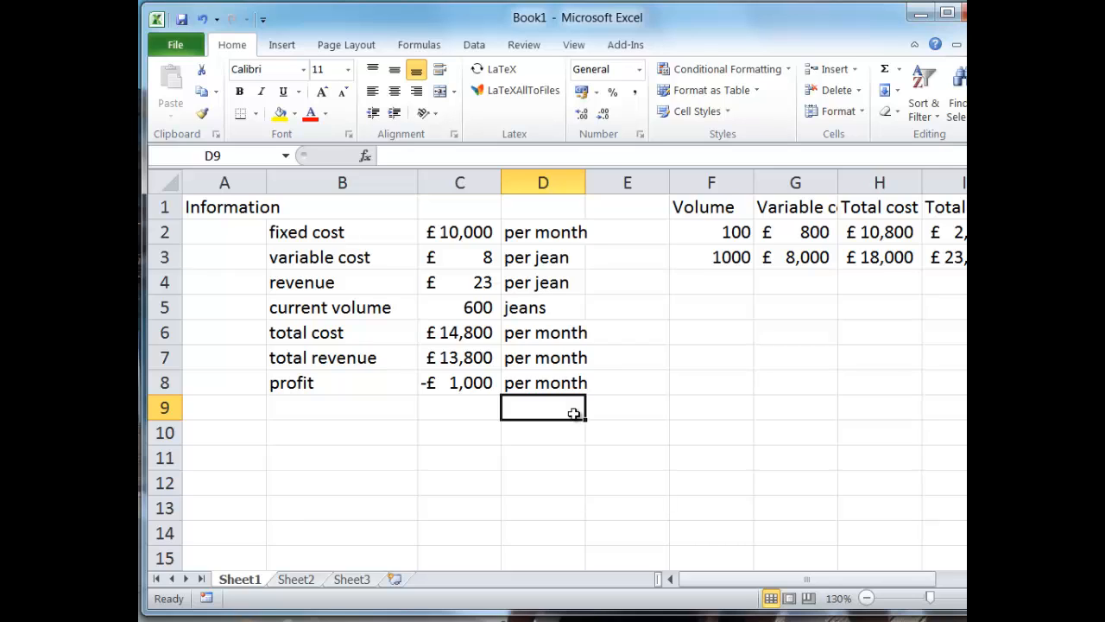
# Step: Set the current volume in C5 to 900 jeans to test its effect on the profit
pyautogui.press('Up')
pyautogui.press('Up')
pyautogui.press('Up')
pyautogui.press('Up')
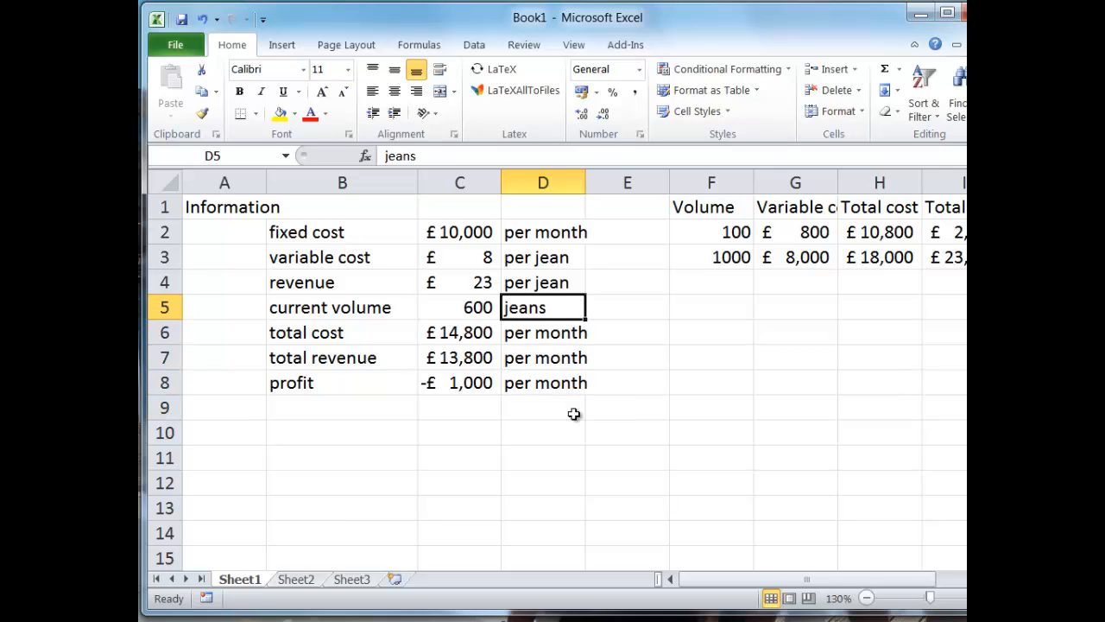
pyautogui.press('Left')
pyautogui.write('7')
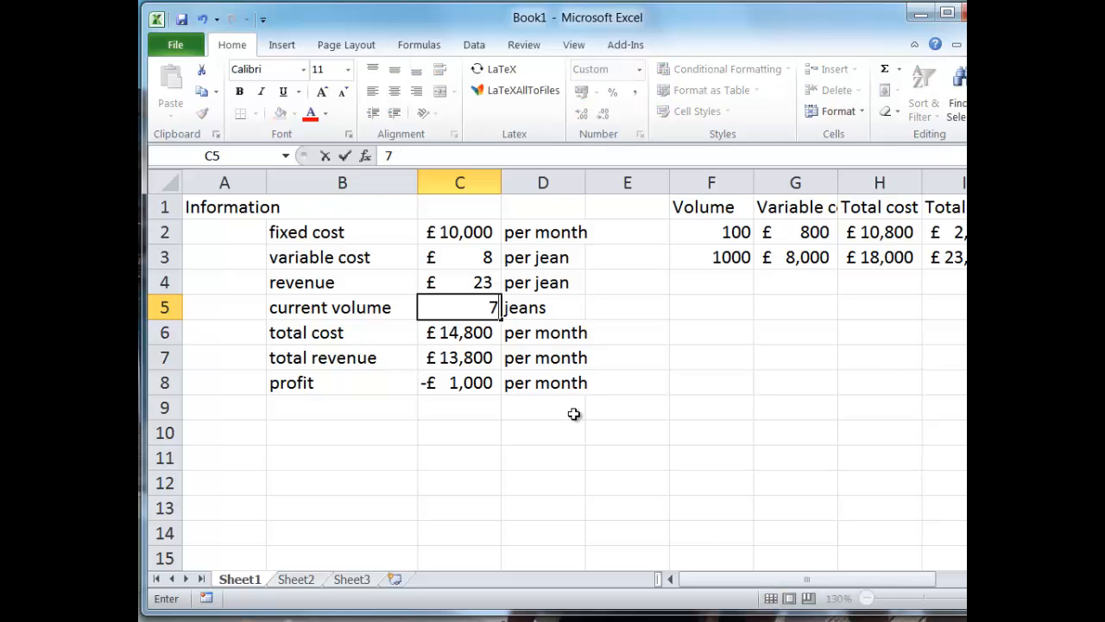
pyautogui.press('BackSpace')
pyautogui.write('900')
pyautogui.press('Return')
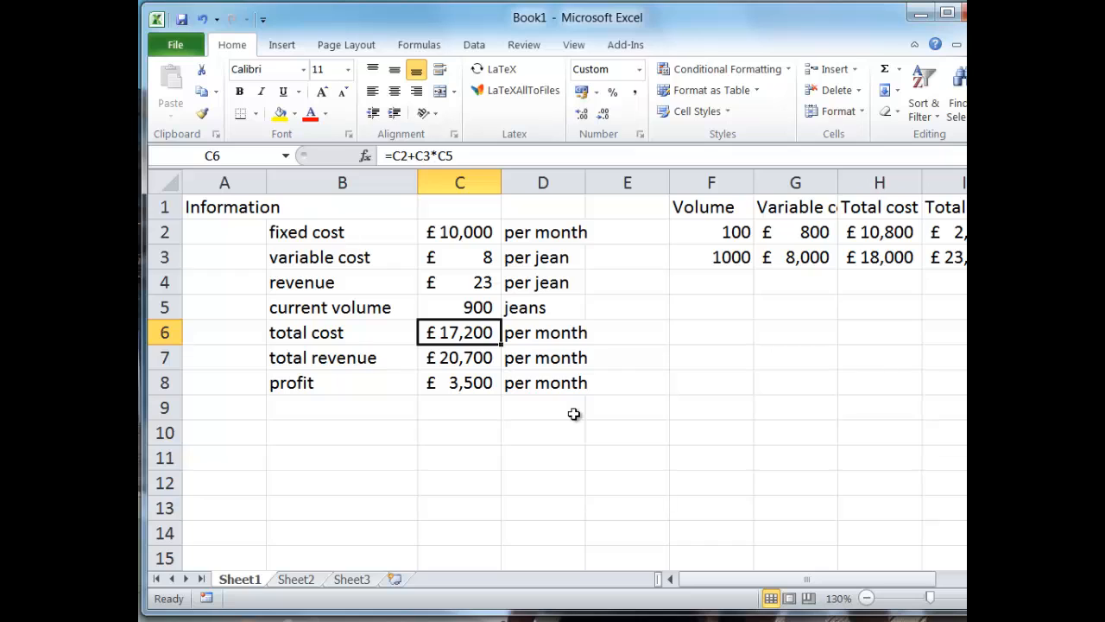
pyautogui.press('Down')
pyautogui.press('Down')
# Step: Set the current volume in C5 to 700 jeans and check the cost, revenue and profit cells below
pyautogui.press('Up')
pyautogui.press('Up')
pyautogui.press('Up')
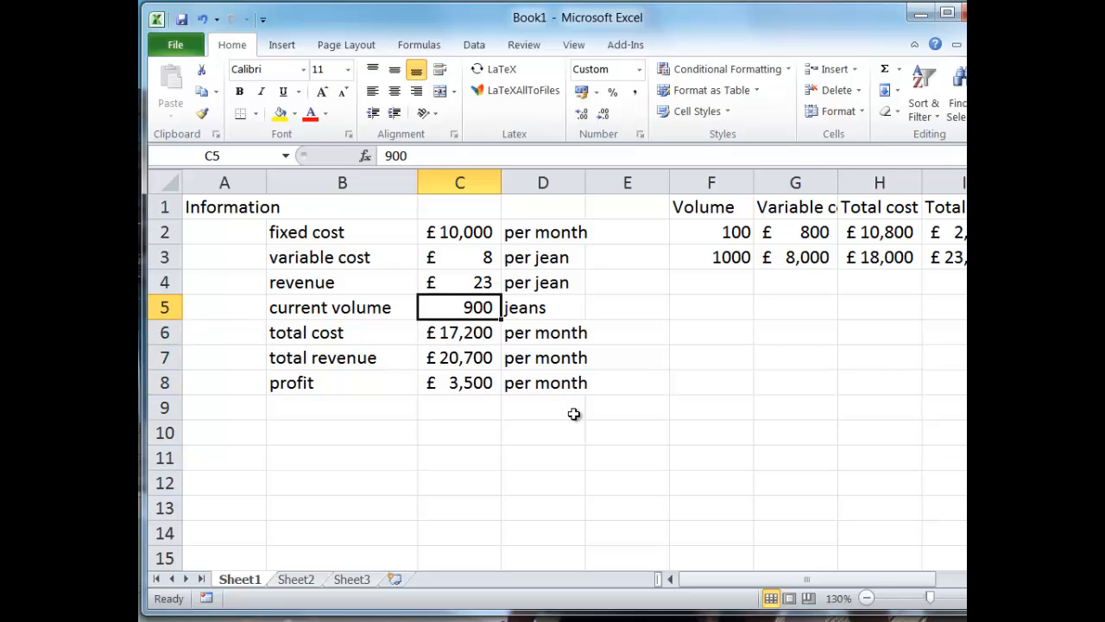
pyautogui.write('600')
pyautogui.press('BackSpace')
pyautogui.press('BackSpace')
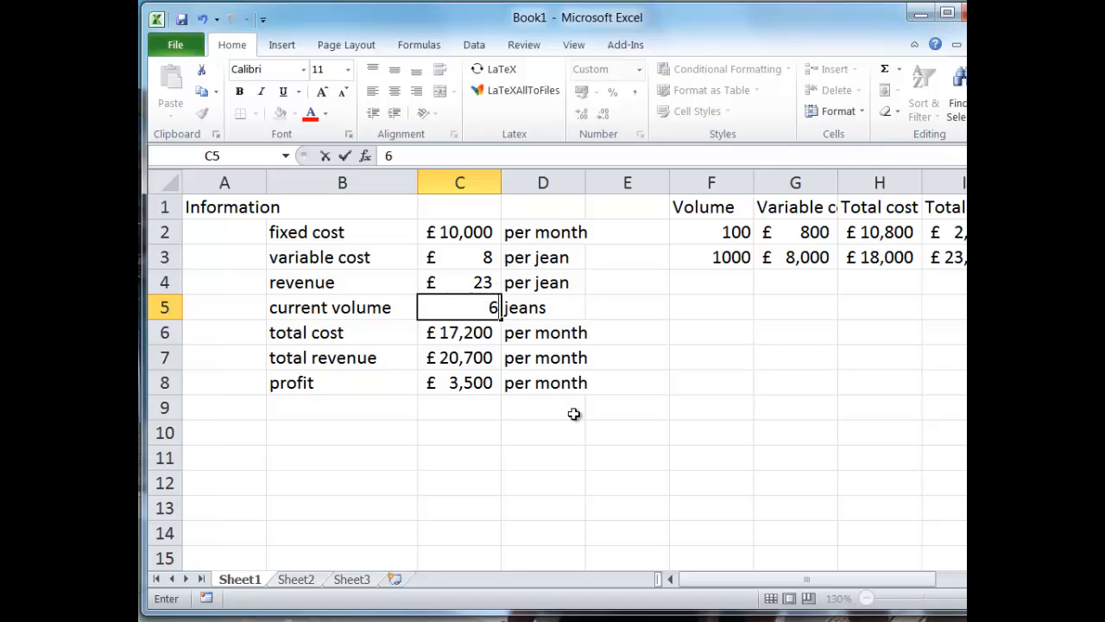
pyautogui.press('BackSpace')
pyautogui.write('700')
pyautogui.press('Return')
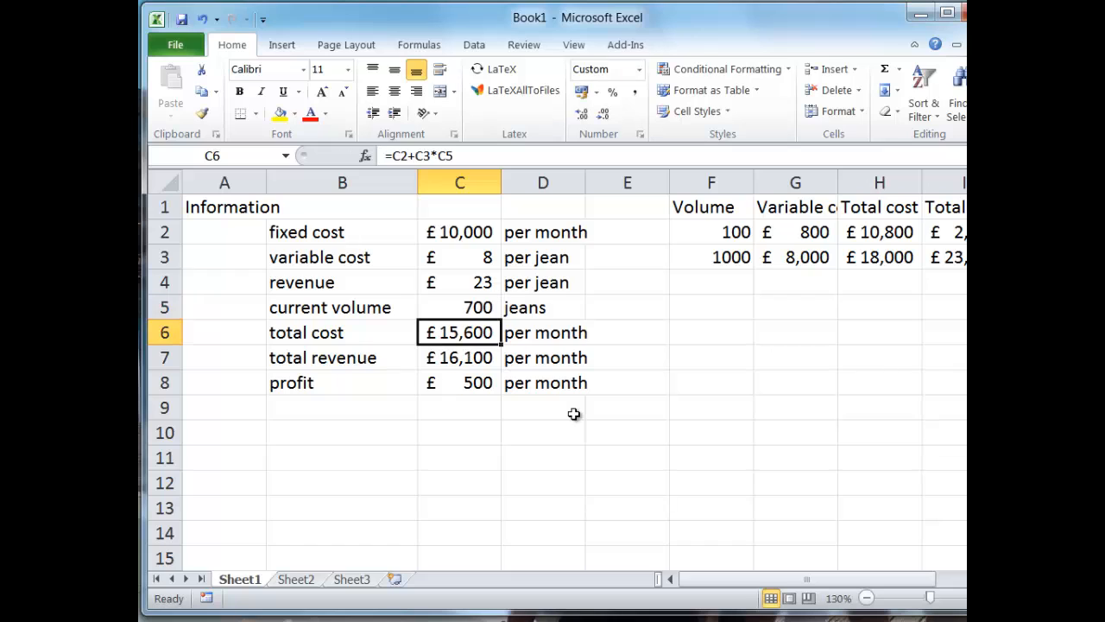
pyautogui.press('Up')
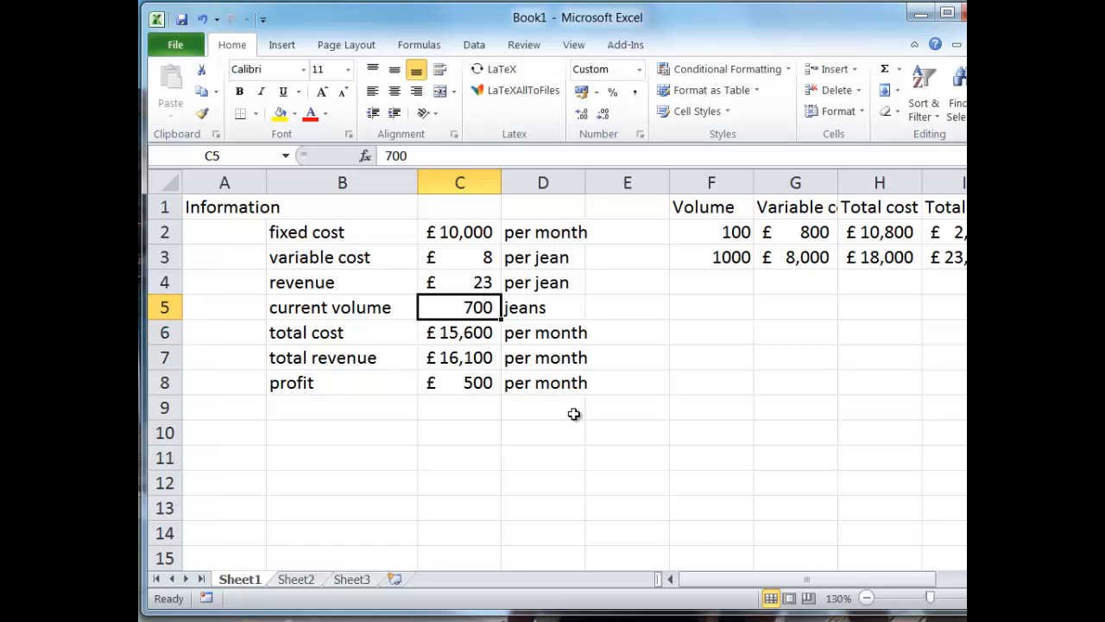
pyautogui.press('Down')
pyautogui.press('Down')
pyautogui.press('Down')
pyautogui.press('Down')
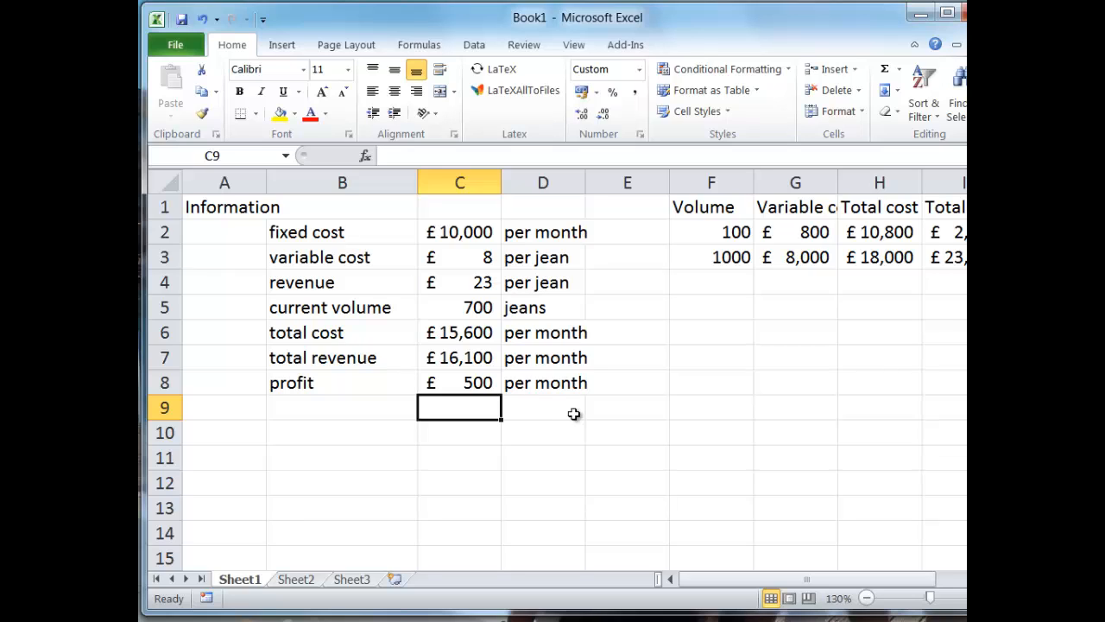
pyautogui.press('Left')
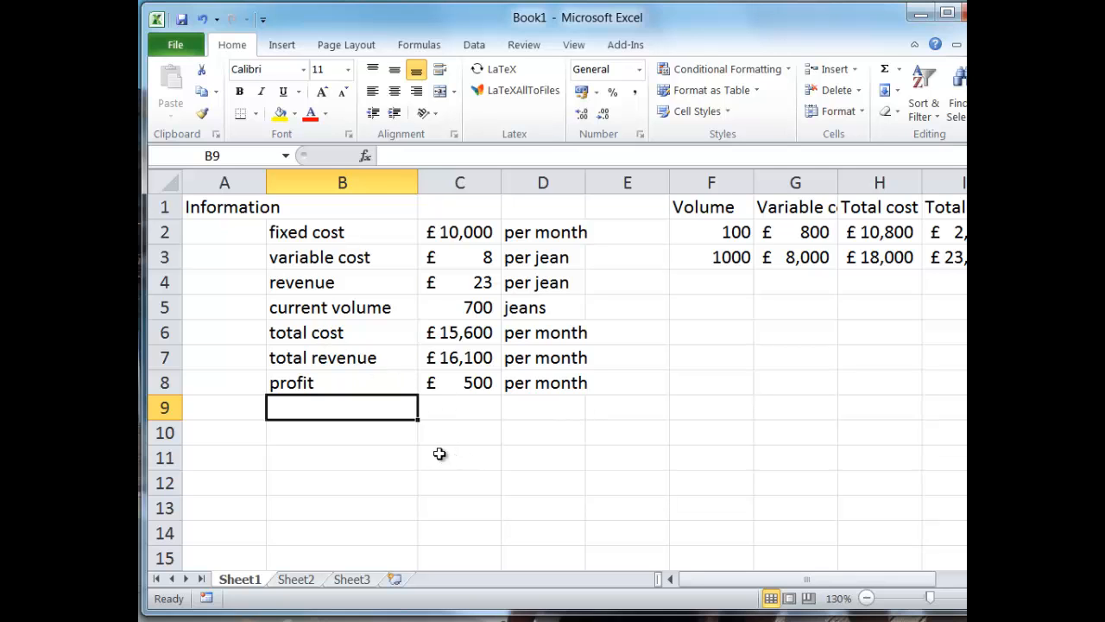
# Step: Switch to the assignment document and read basic tasks 1 and 2, on displaying essential information and calculating volume effects
pyautogui.moveTo(553, 0); pyautogui.dragTo(564, 0)
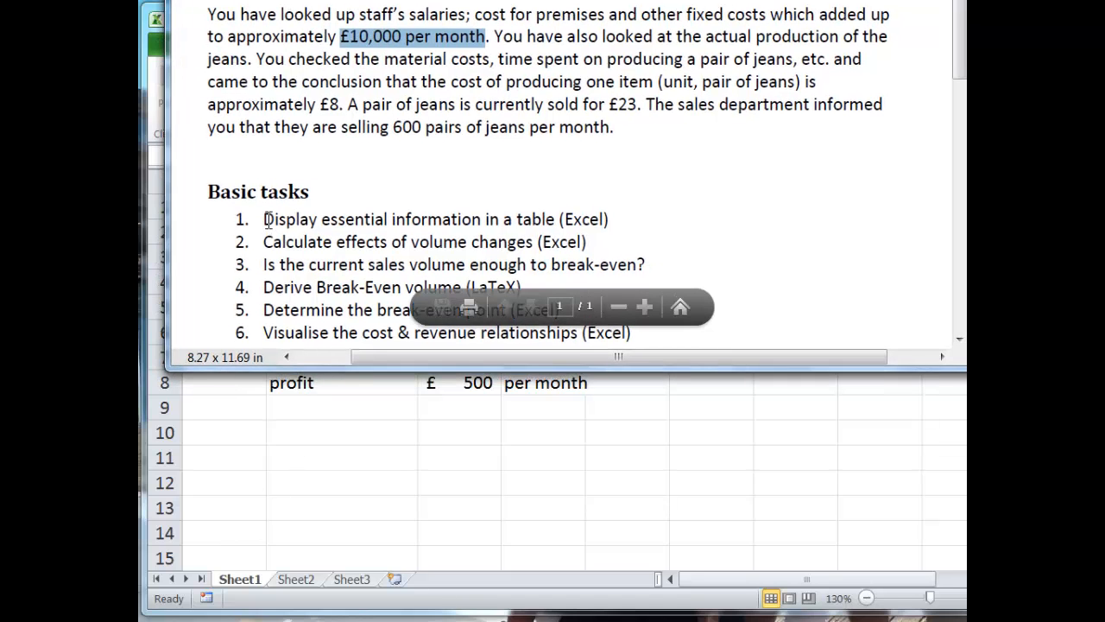
pyautogui.moveTo(265, 221); pyautogui.dragTo(543, 223)
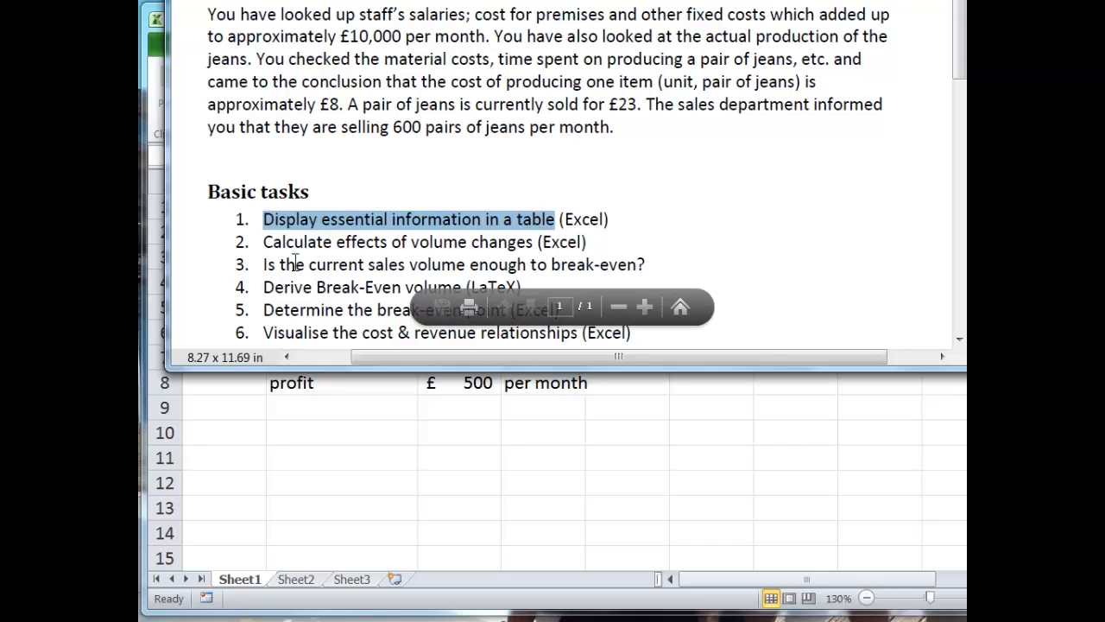
pyautogui.moveTo(263, 243); pyautogui.dragTo(498, 240)
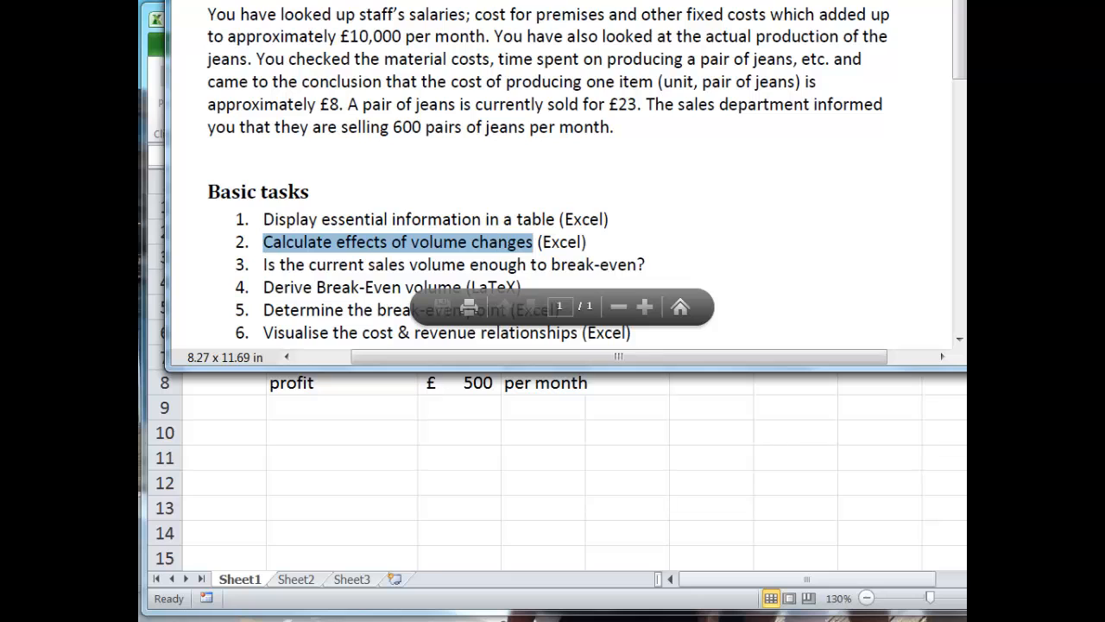
pyautogui.moveTo(519, 0); pyautogui.dragTo(486, 0)
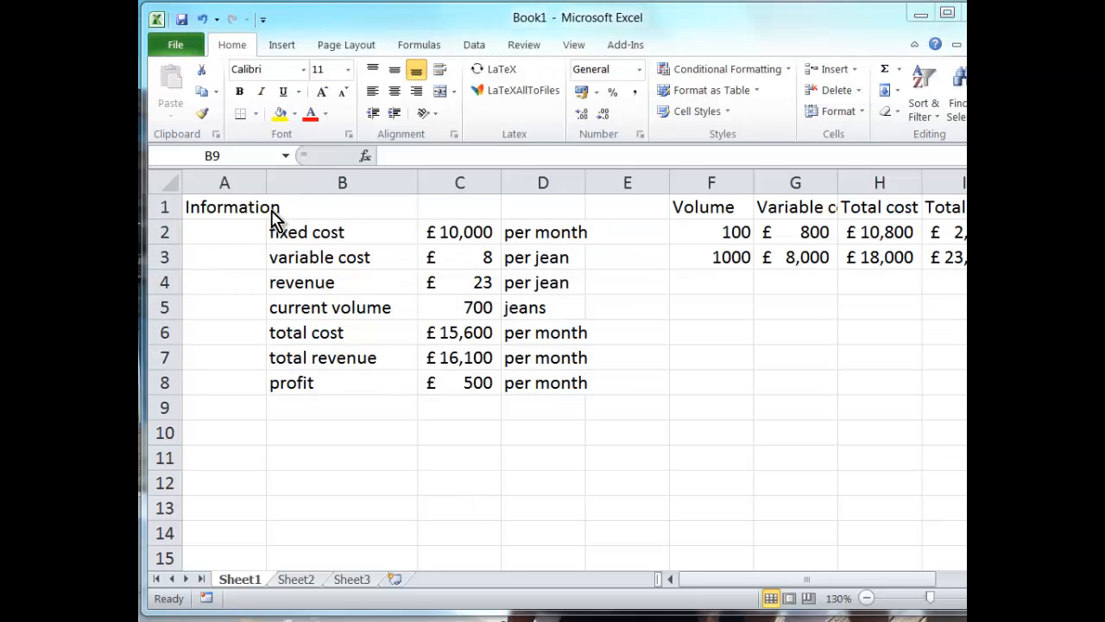
# Step: Review the information table in B2:D8 and the volume table in columns F to I against the first two tasks
pyautogui.click(327, 238)
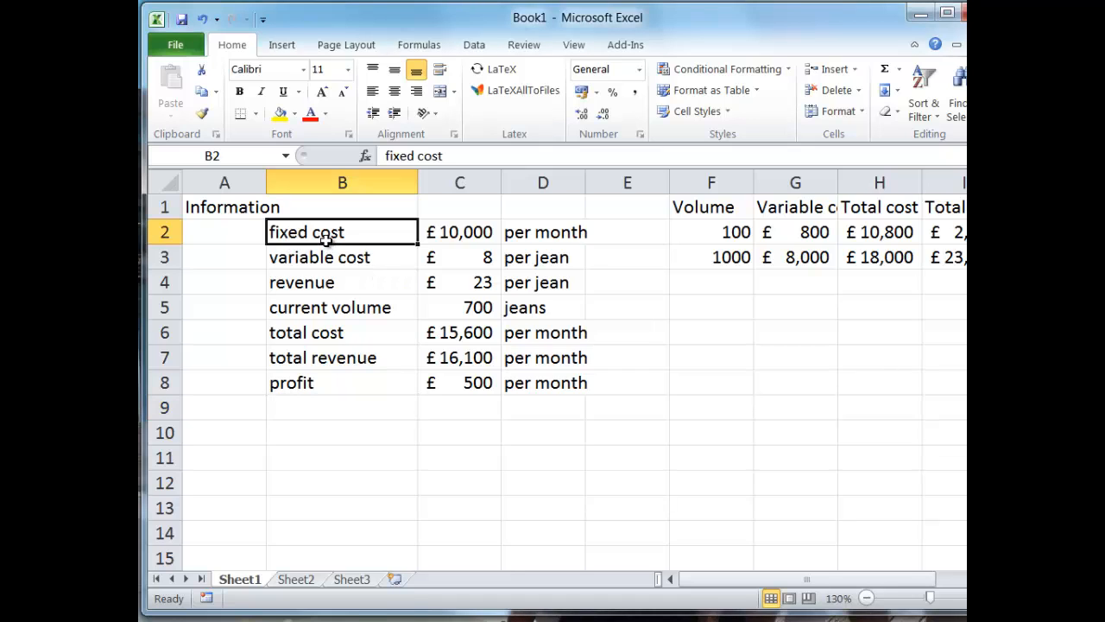
pyautogui.keyDown('shift'); pyautogui.click(544, 315); pyautogui.keyUp('shift')
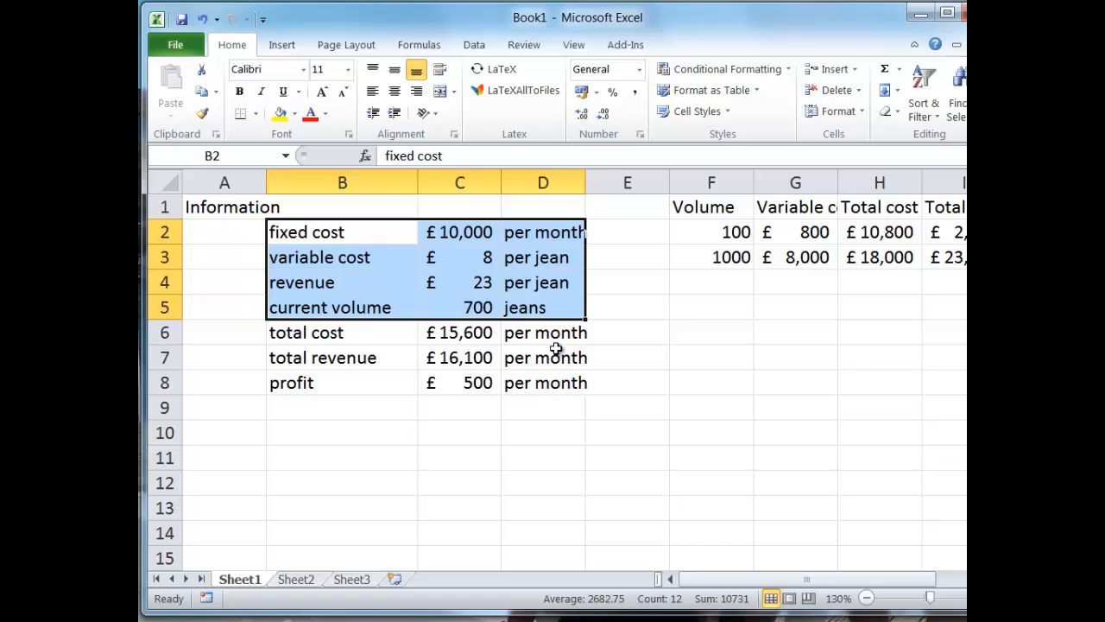
pyautogui.moveTo(555, 382); pyautogui.dragTo(543, 307)
pyautogui.click(728, 210)
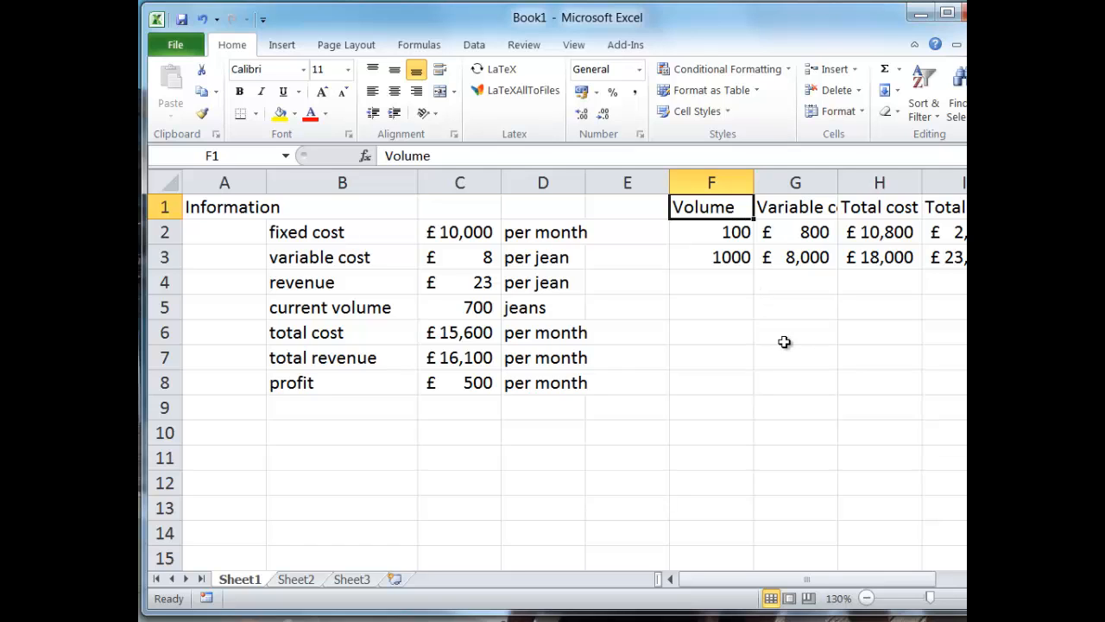
pyautogui.press('Down')
pyautogui.press('Right')
pyautogui.press('Right')
pyautogui.press('Right')
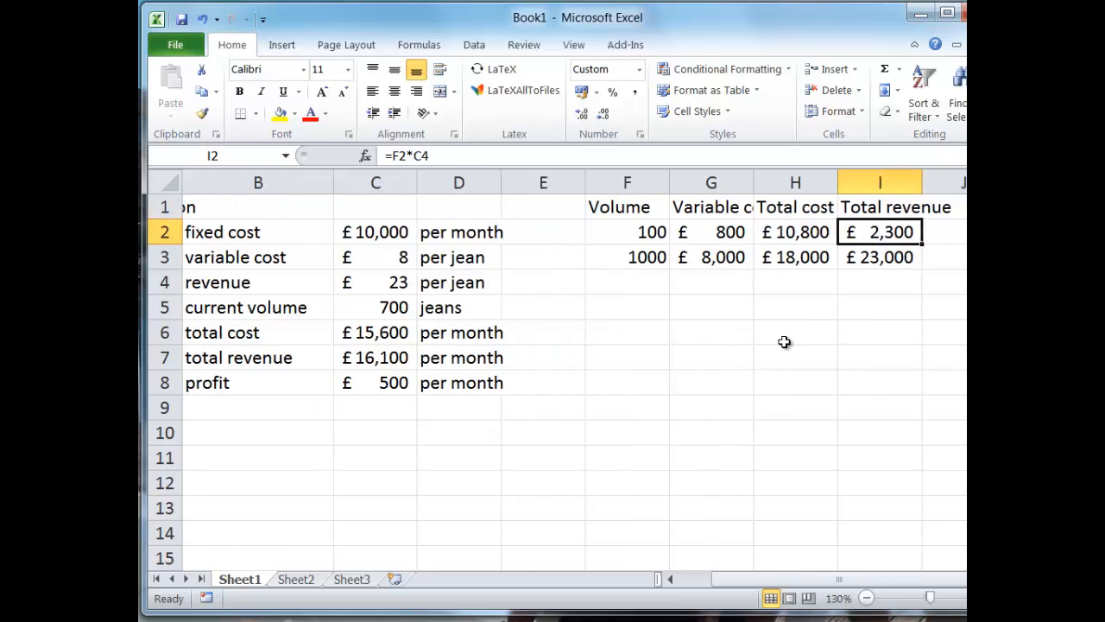
pyautogui.press('Left')
pyautogui.press('Left')
pyautogui.press('Left')
pyautogui.press('Left')
pyautogui.press('Left')
pyautogui.press('Left')
pyautogui.press('Left')
pyautogui.press('Left')
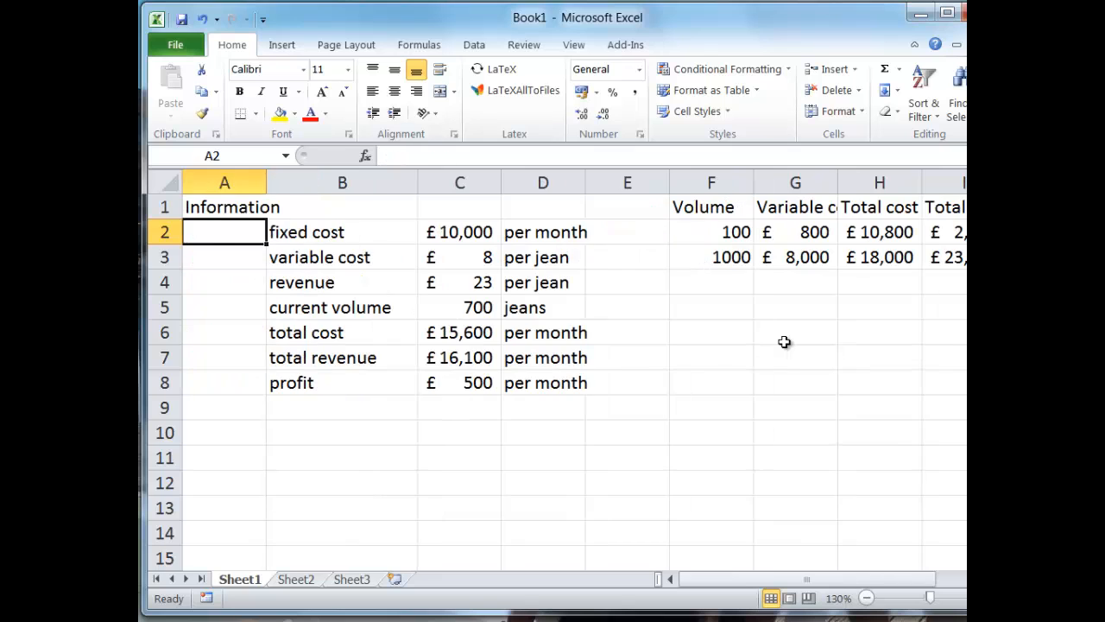
pyautogui.press('Down')
pyautogui.press('Down')
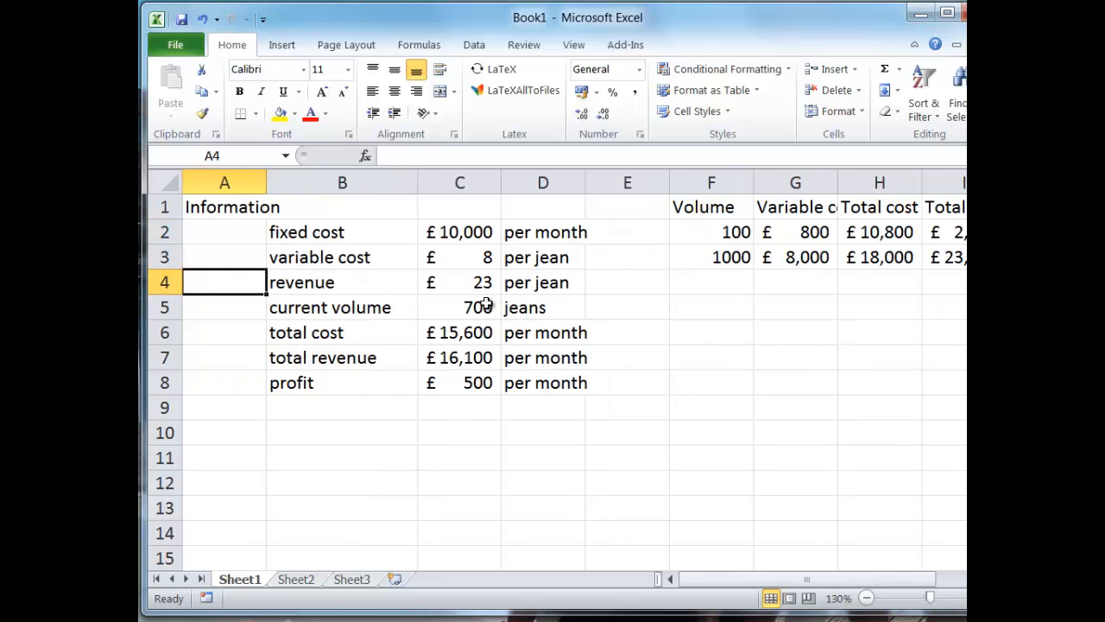
pyautogui.moveTo(489, 305); pyautogui.dragTo(489, 395)
pyautogui.moveTo(734, 232); pyautogui.dragTo(864, 258)
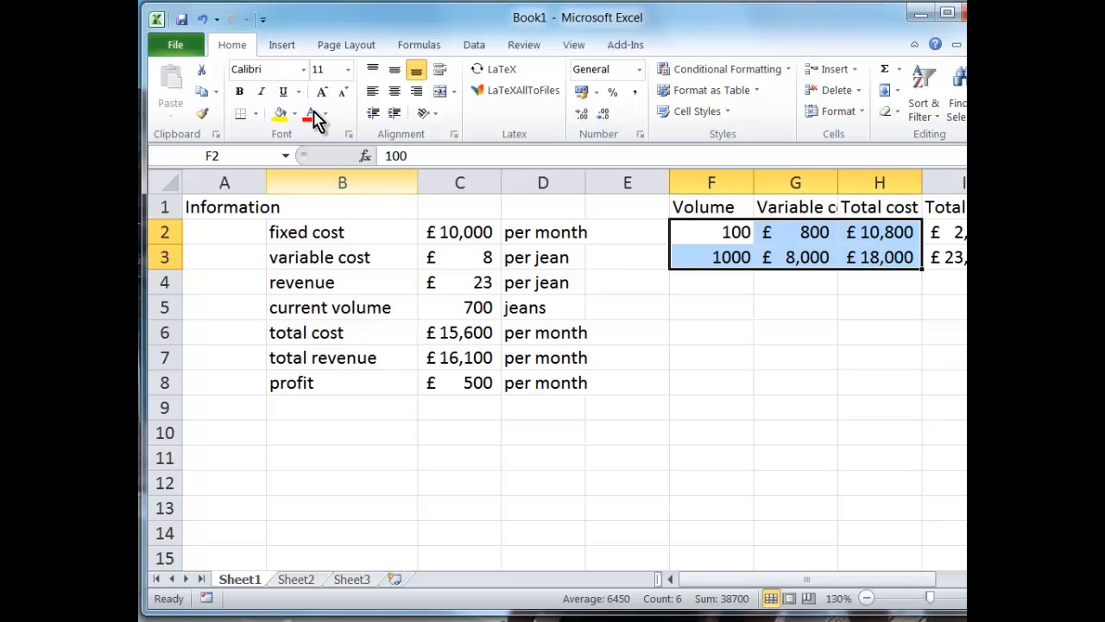
# Step: Switch to the assignment document and read task 3, on whether the current sales volume is enough to break even
pyautogui.moveTo(345, 0); pyautogui.dragTo(383, 0)
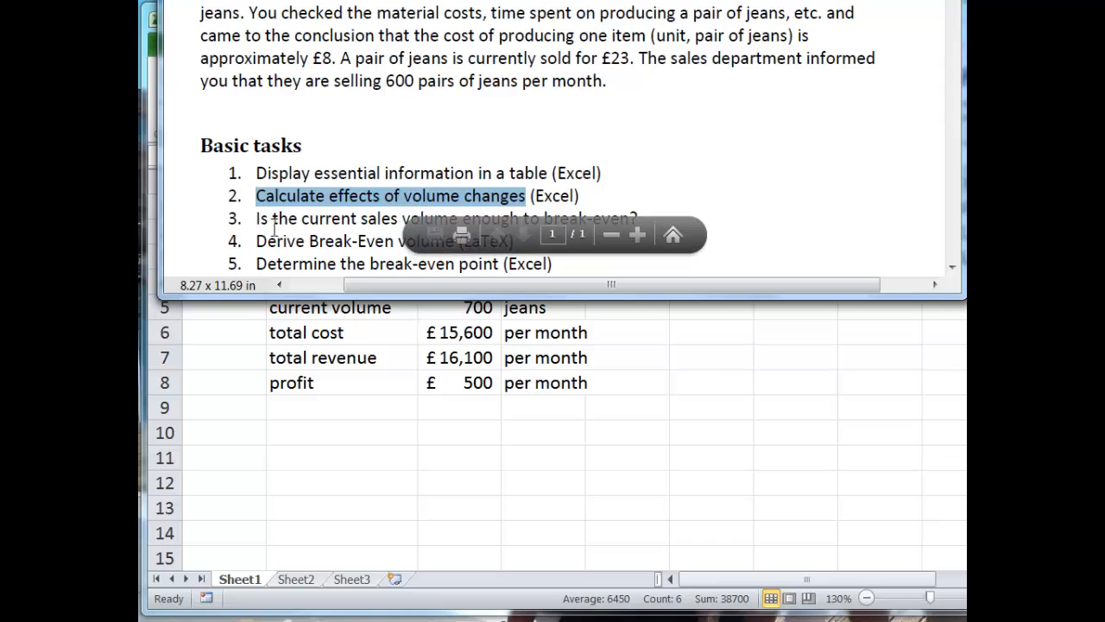
pyautogui.scroll(-1, 569, 155)
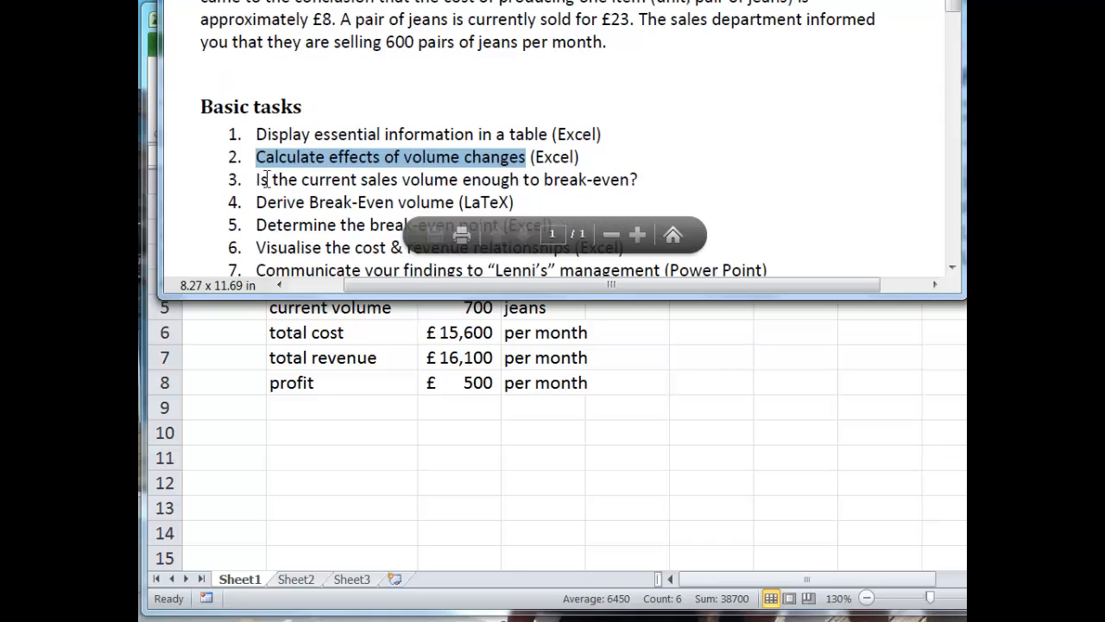
pyautogui.moveTo(256, 181); pyautogui.dragTo(646, 177)
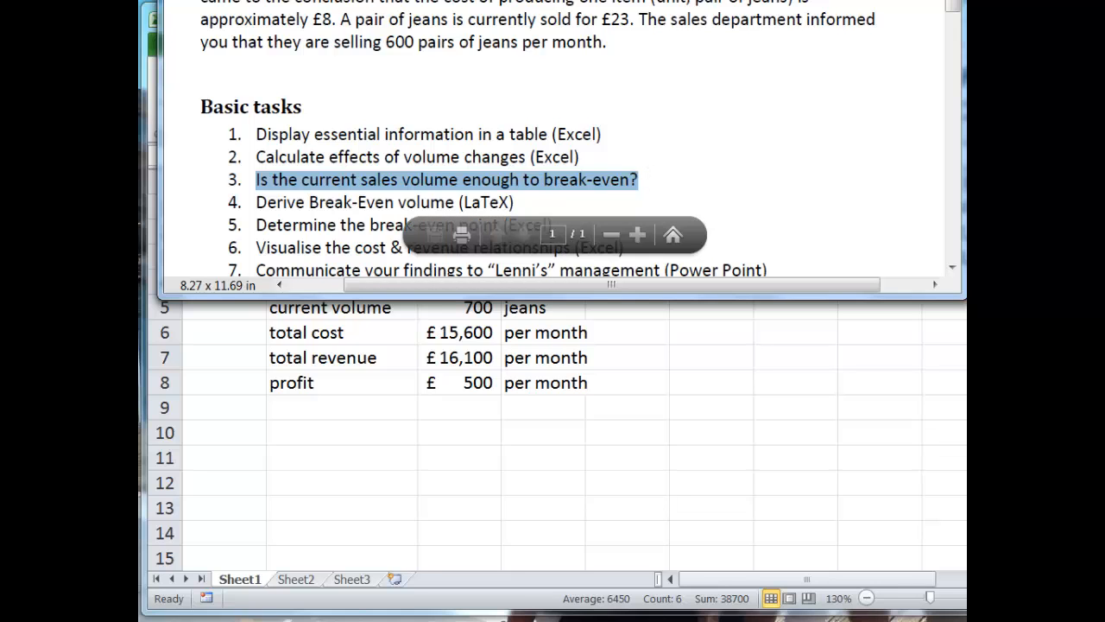
pyautogui.moveTo(553, 0); pyautogui.dragTo(543, 0)
# Step: Set the current volume in C5 back to 600 jeans in the Excel workbook and check the profit in C8
pyautogui.click(476, 309)
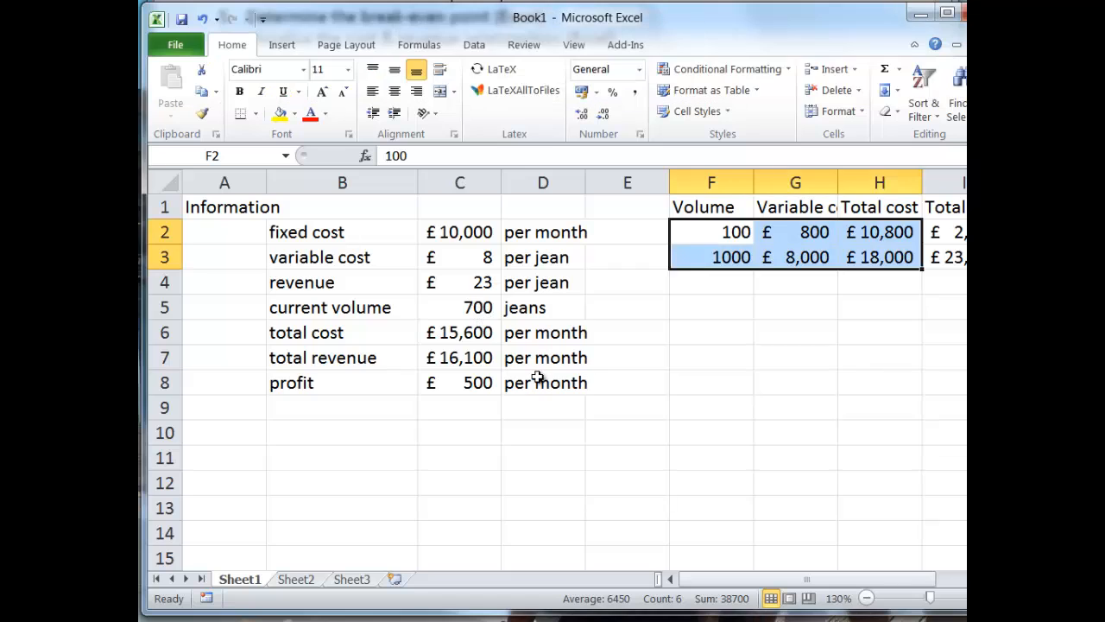
pyautogui.click(466, 311)
pyautogui.write('600')
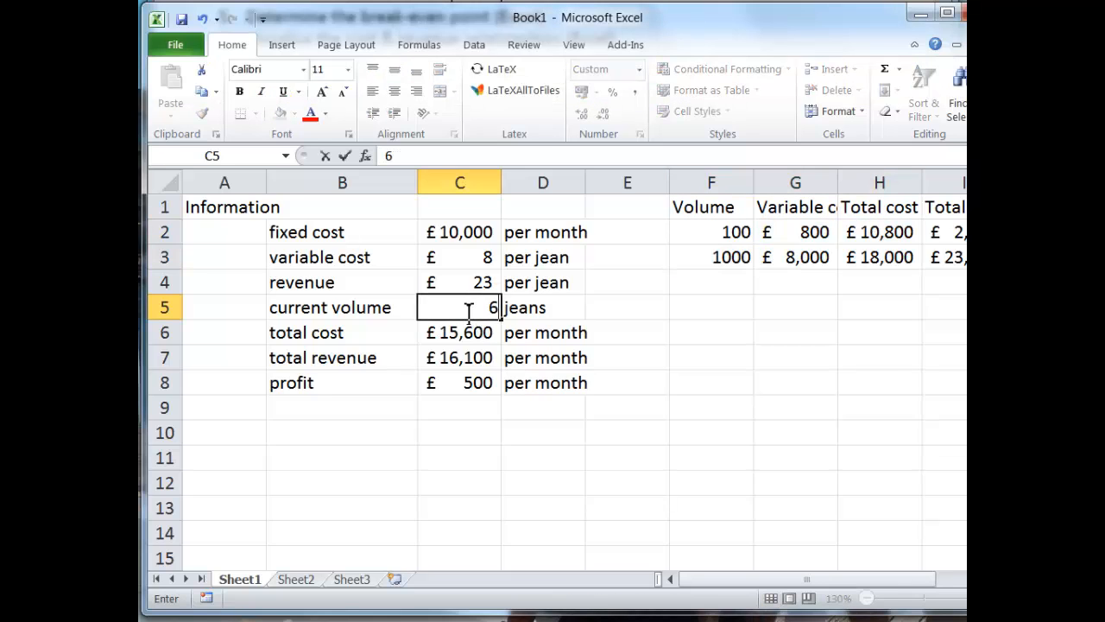
pyautogui.press('Return')
pyautogui.press('Down')
pyautogui.press('Down')
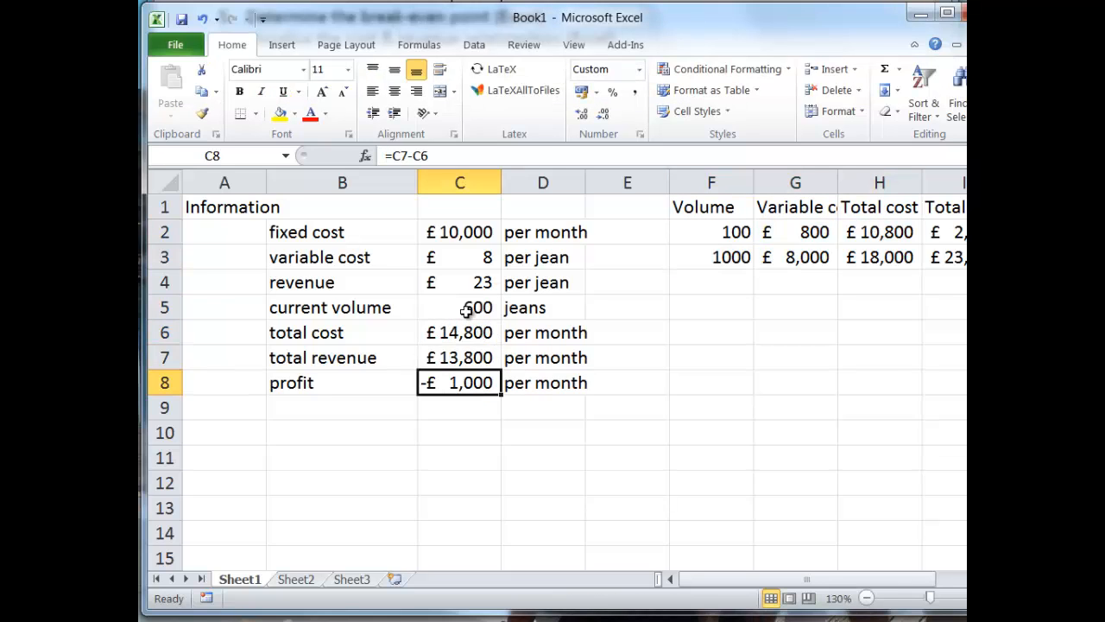
# Step: Mark the profit row as the answer by entering "<< task 3" in E8
pyautogui.press('Right')
pyautogui.press('Right')
pyautogui.write('<<')
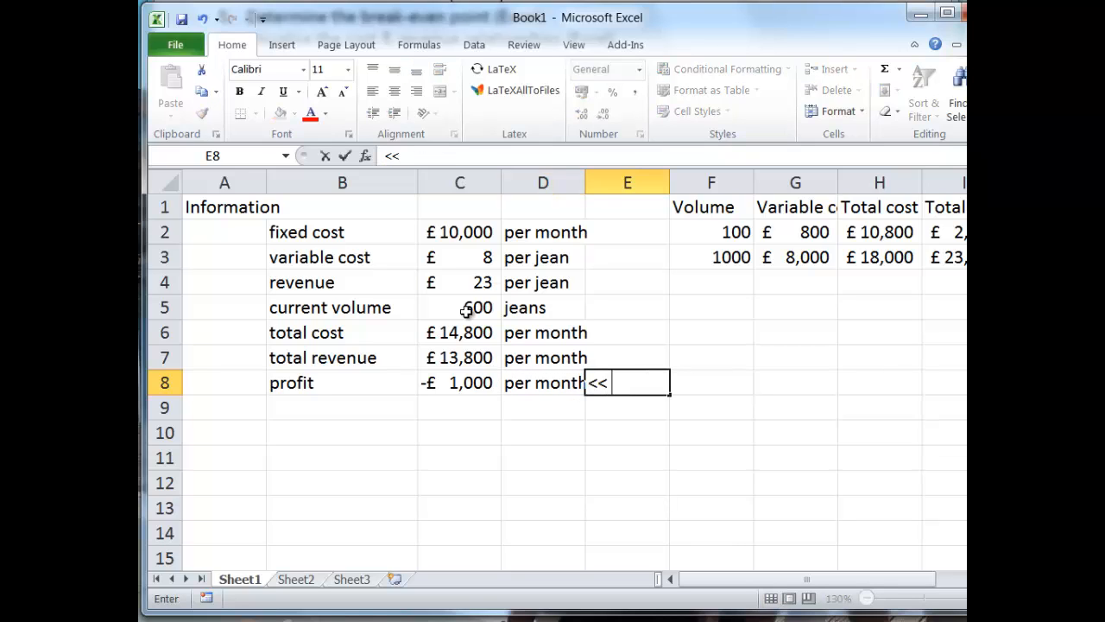
pyautogui.write(' task 3')
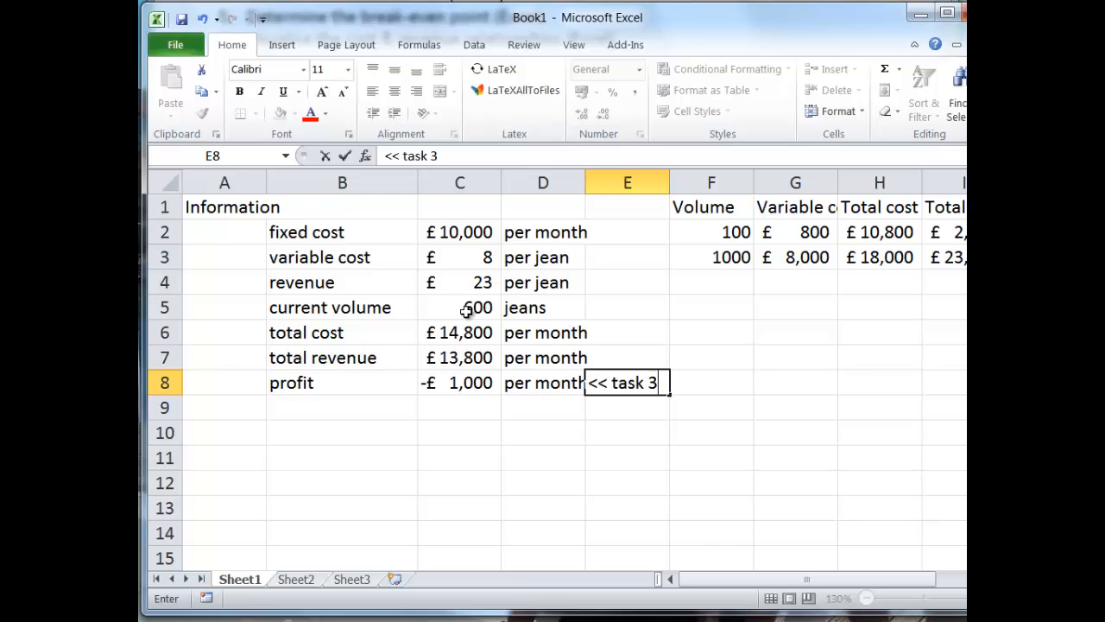
pyautogui.press('Return')
pyautogui.press('Up')
pyautogui.press('Up')
pyautogui.press('Up')
pyautogui.press('Up')
pyautogui.press('Up')
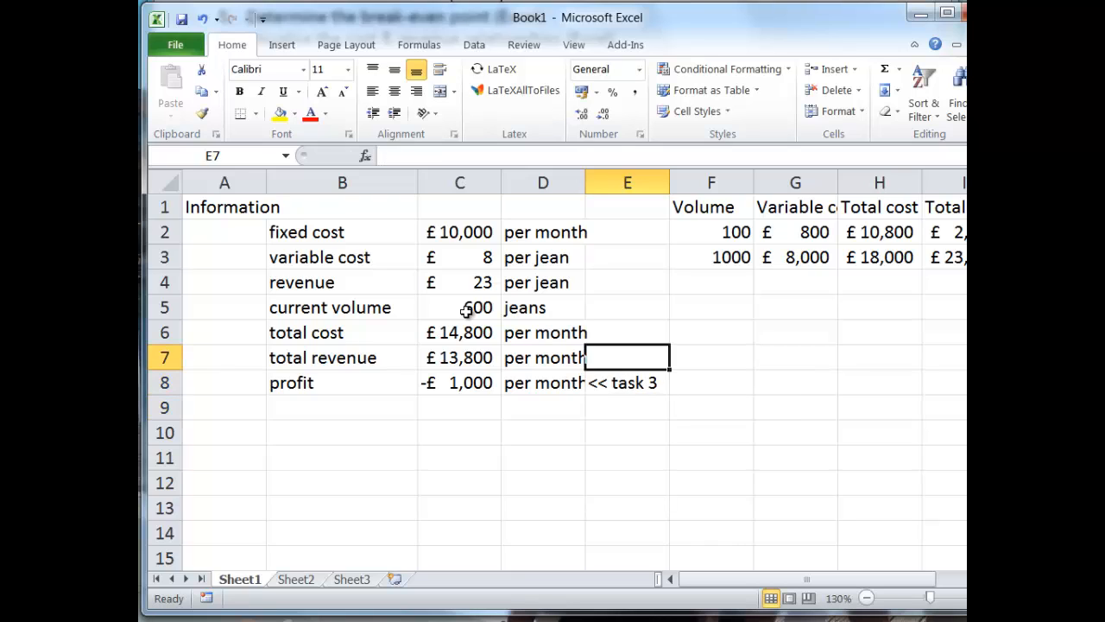
pyautogui.press('Down')
pyautogui.press('Down')
pyautogui.press('Down')
pyautogui.press('Down')
pyautogui.press('Down')
pyautogui.press('Down')
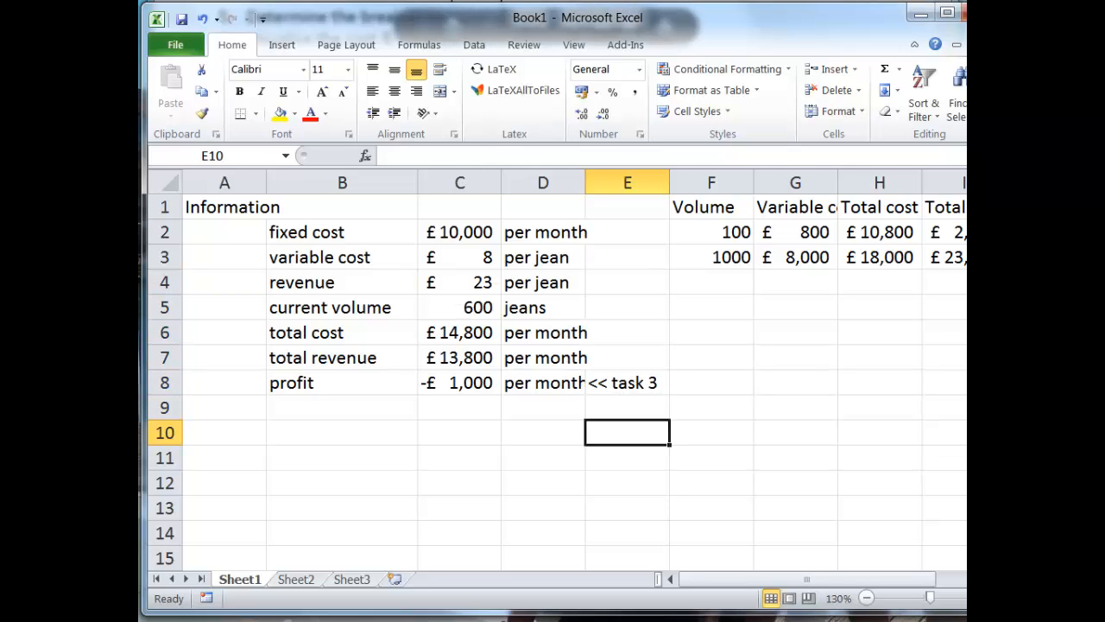
# Step: Bring the Firefox window with the online LaTeX equation editor over the workbook and place it below the information table
pyautogui.moveTo(552, 0); pyautogui.dragTo(566, 0)
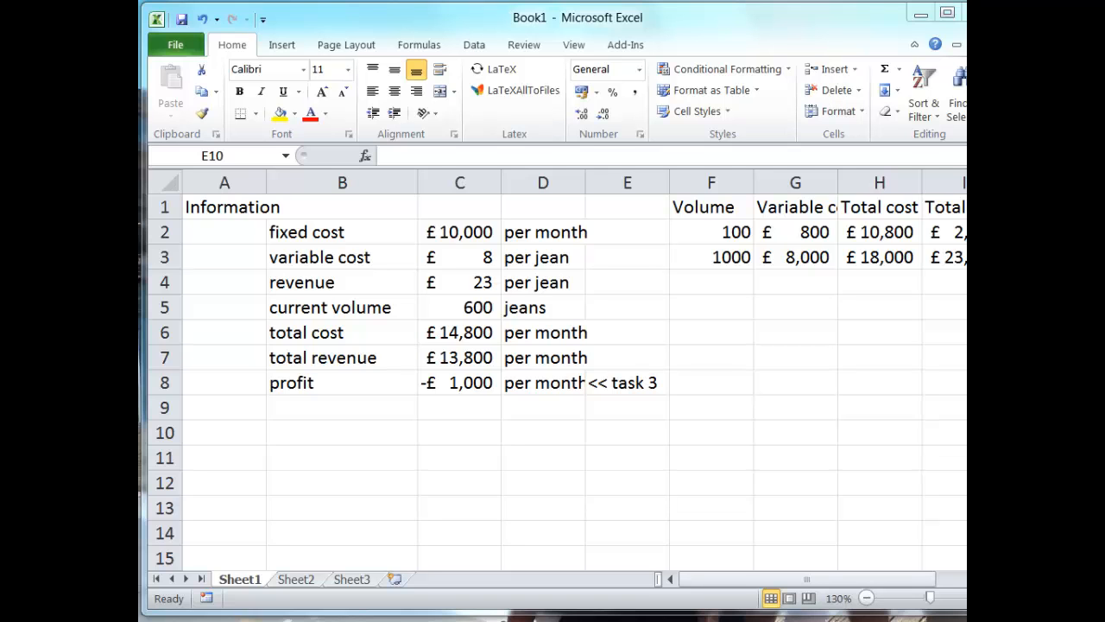
pyautogui.moveTo(734, 0); pyautogui.dragTo(555, 74)
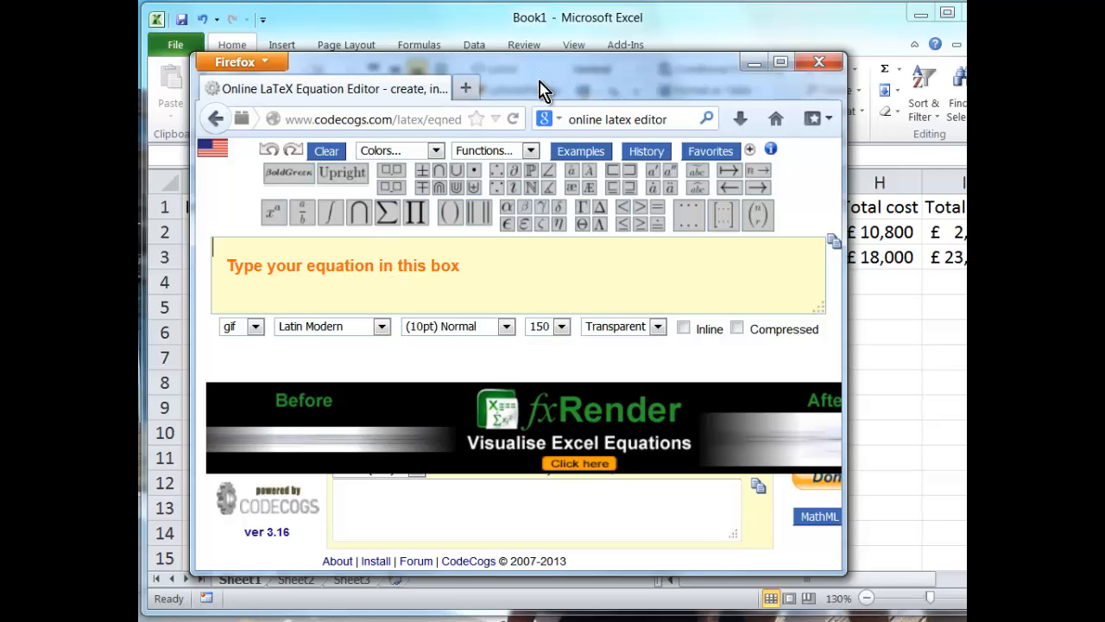
pyautogui.moveTo(539, 86); pyautogui.dragTo(531, 484)
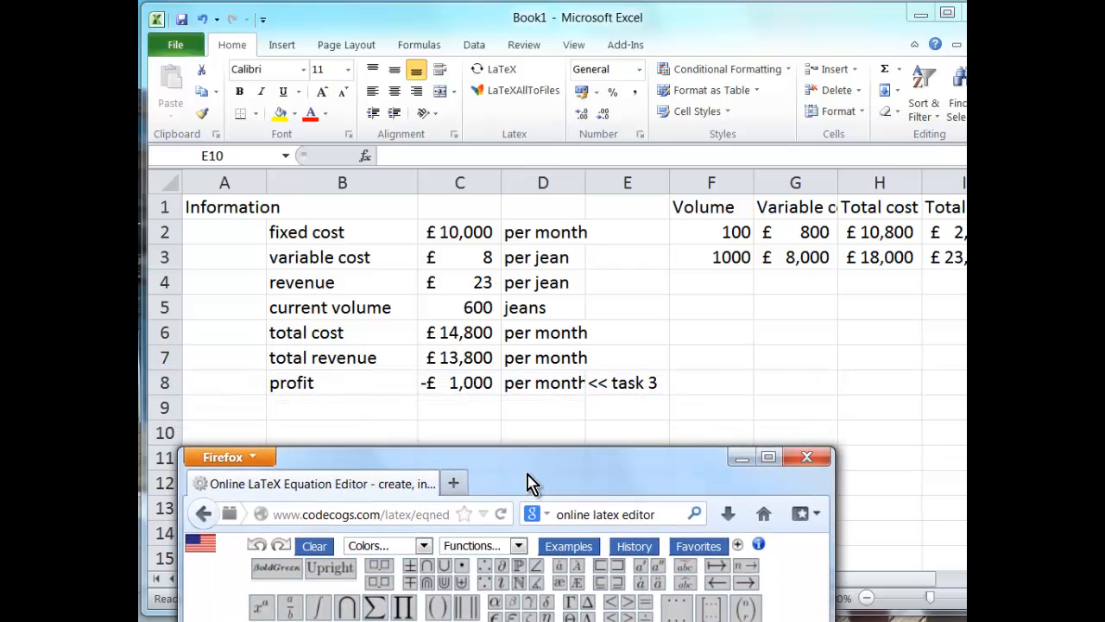
# Step: Return to the Excel workbook and enter the heading "Break-Even point" in B10
pyautogui.click(316, 409)
pyautogui.click(306, 403)
pyautogui.click(322, 380)
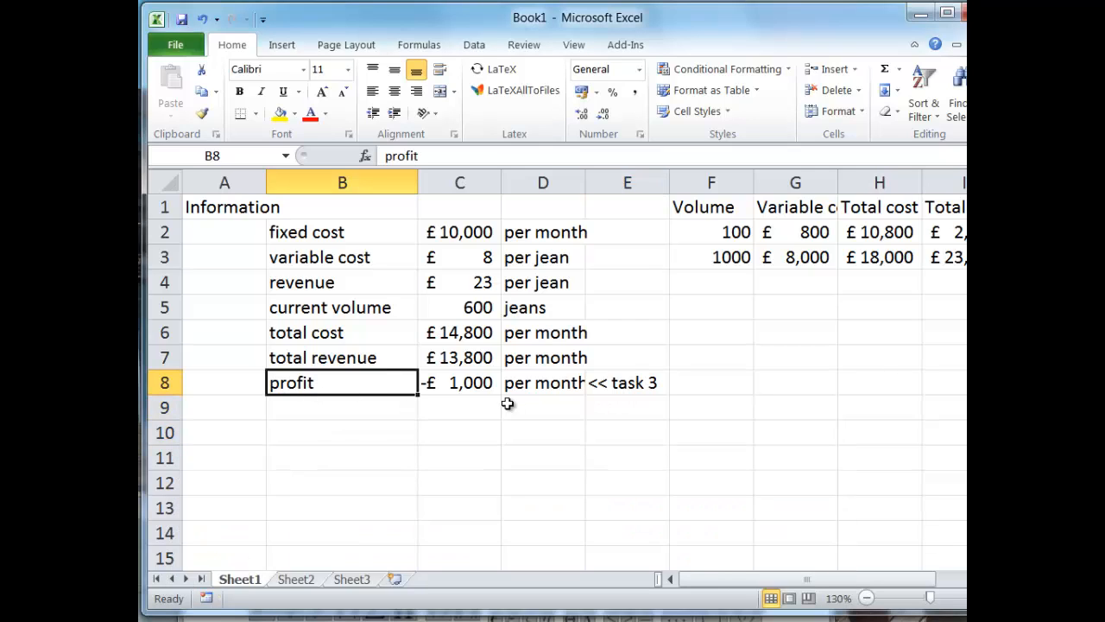
pyautogui.click(366, 415)
pyautogui.click(315, 441)
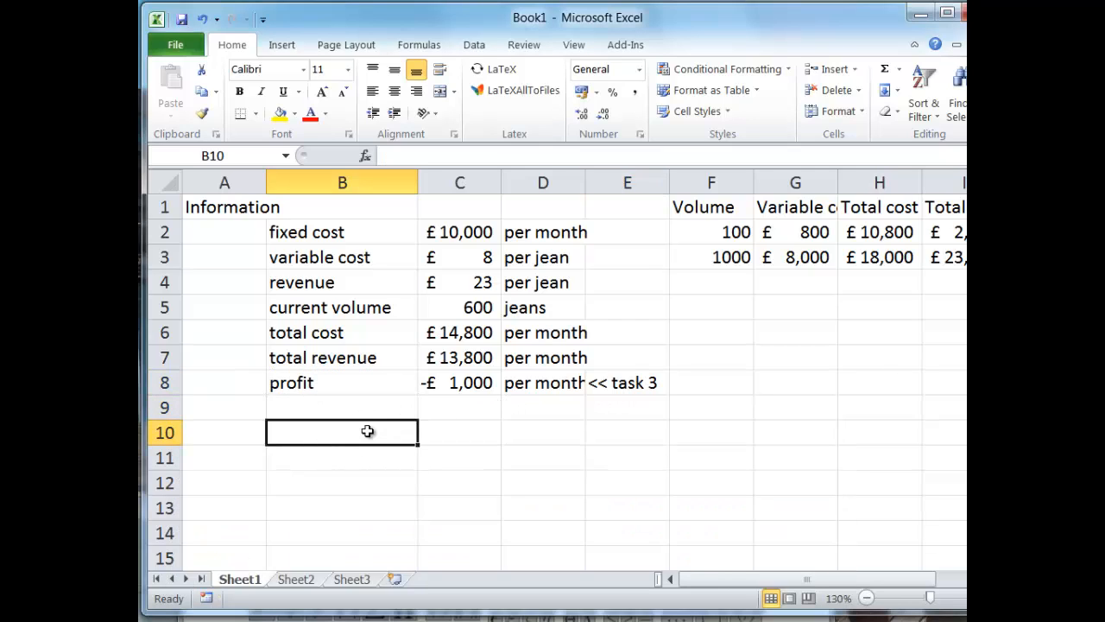
pyautogui.write('Break')
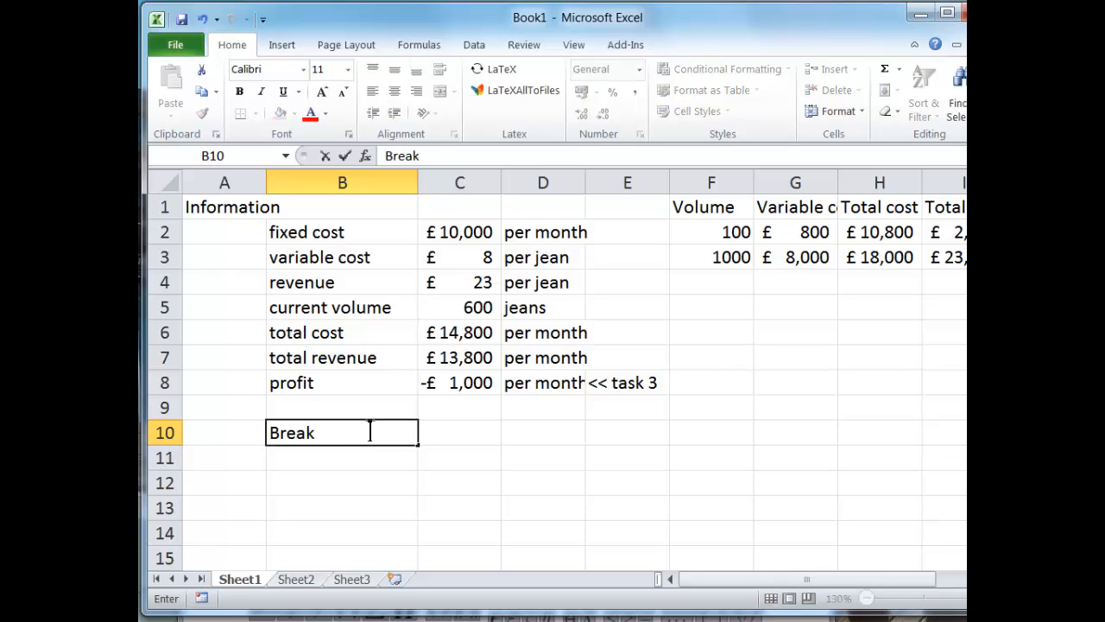
pyautogui.write('-Even p')
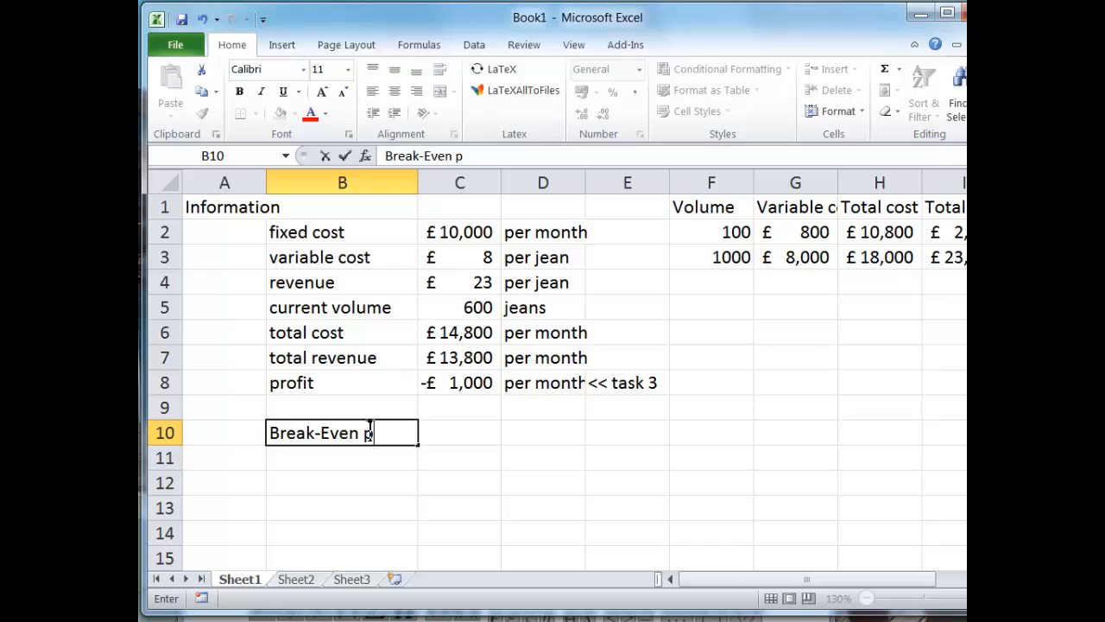
pyautogui.write('oint')
pyautogui.press('Return')
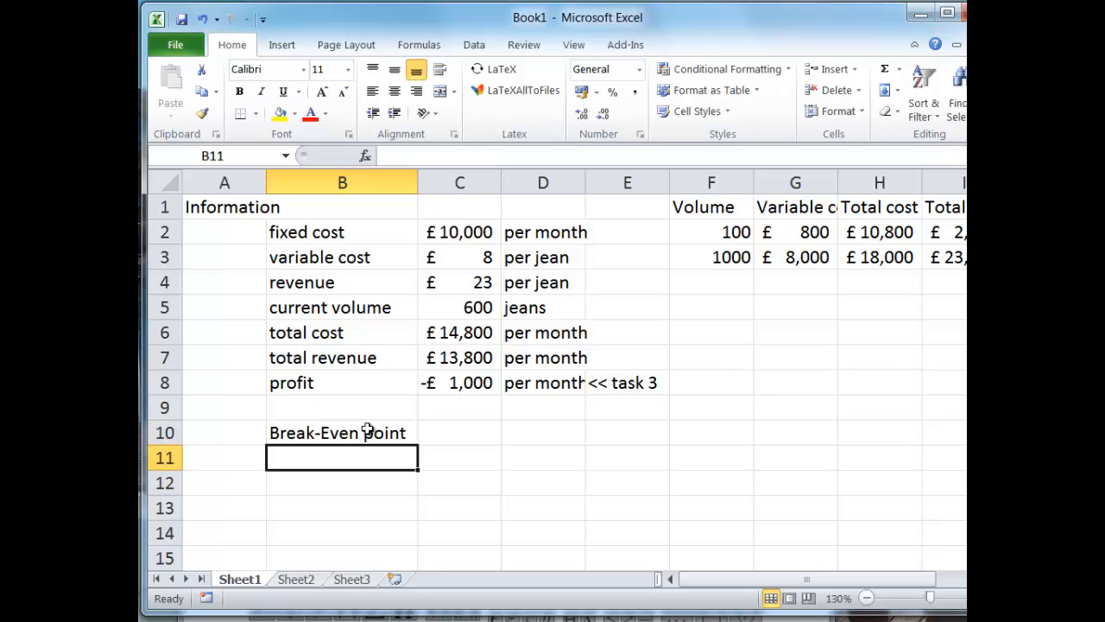
# Step: Enter the break-even condition "profit is zero, revenue = cost" in B11
pyautogui.write('profit')
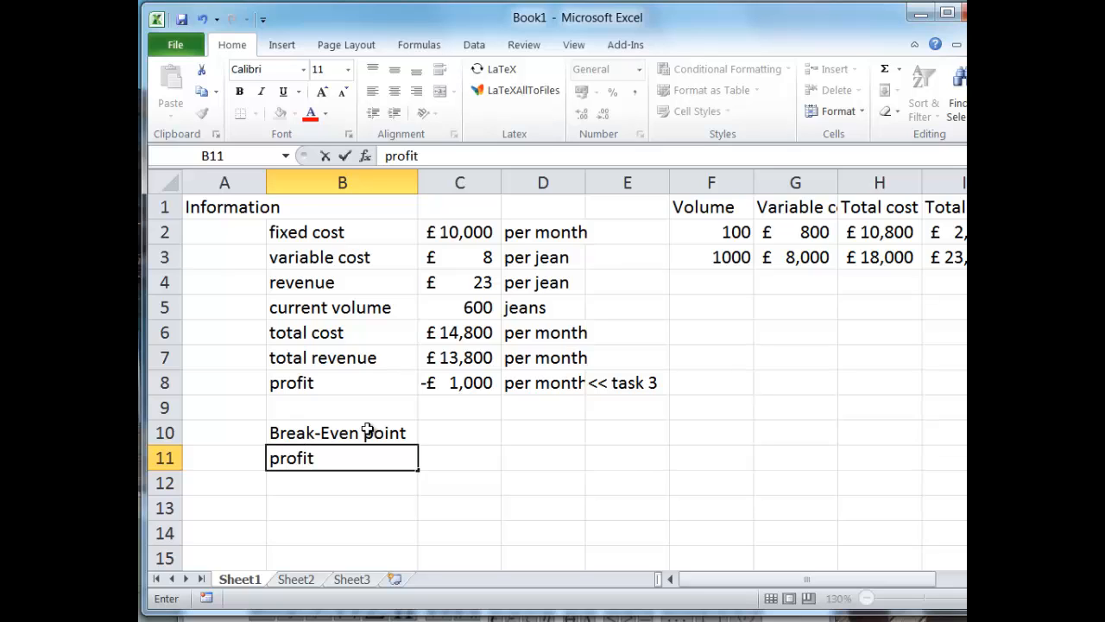
pyautogui.write(' is zero')
pyautogui.write(', ')
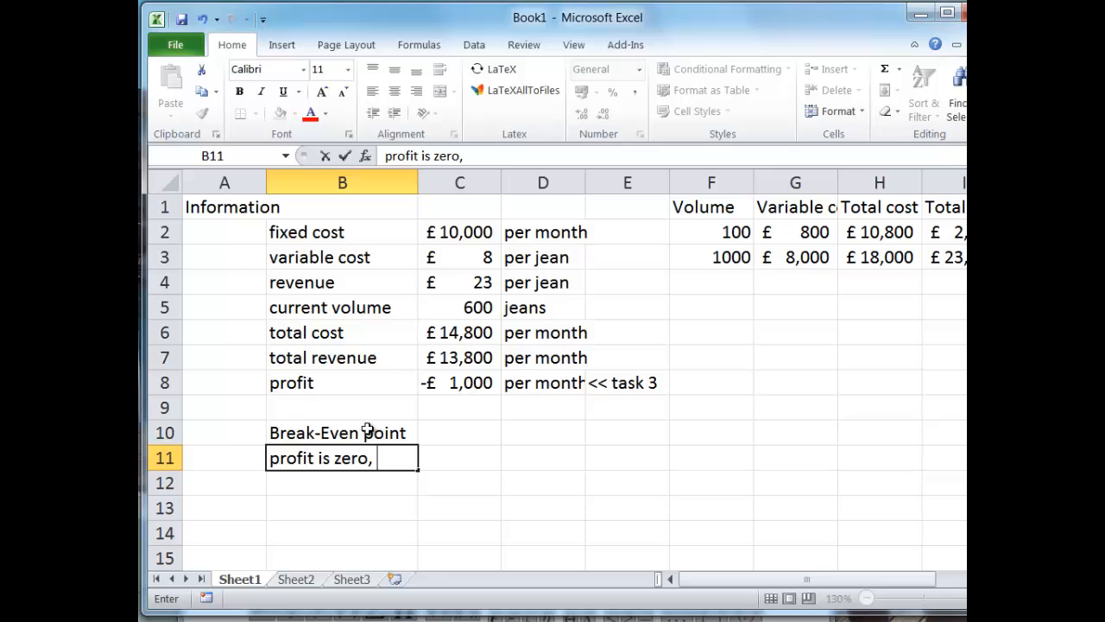
pyautogui.write('revenue')
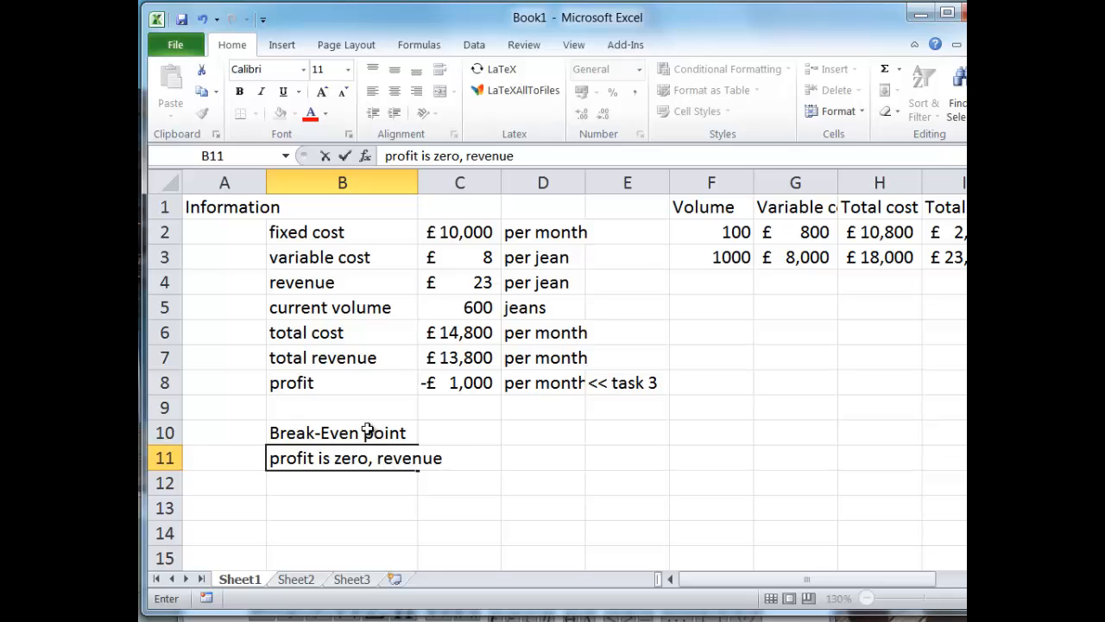
pyautogui.write(' = cost')
pyautogui.click(330, 452)
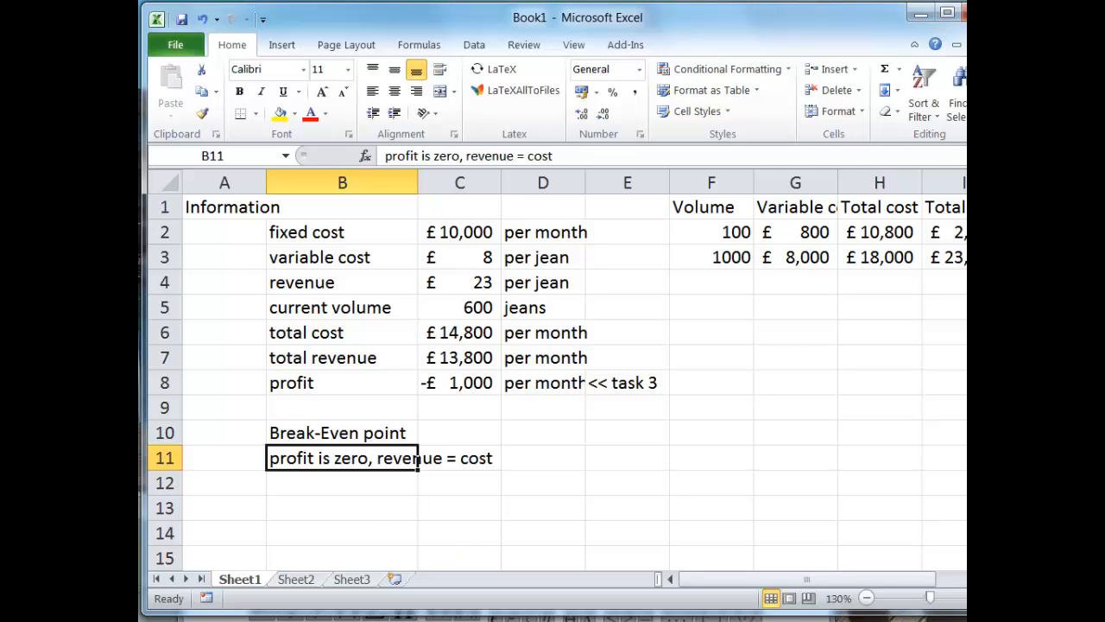
# Step: Switch to the LaTeX equation editor in Firefox and write the break-even equation rv = c_v v + c_f
pyautogui.hotkey('alt', 'Tab')
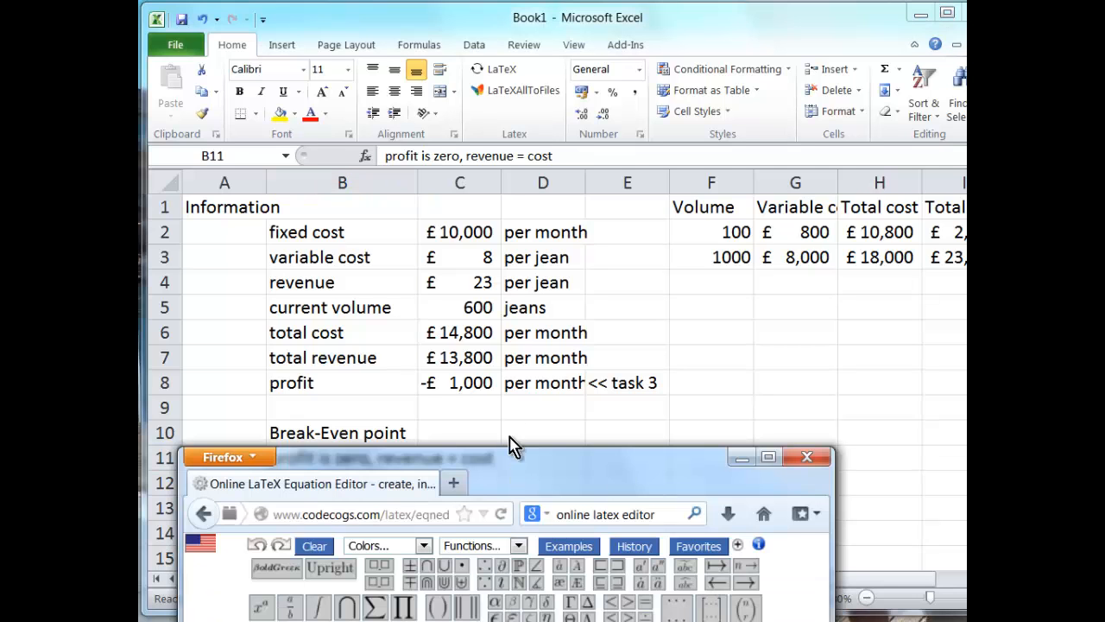
pyautogui.moveTo(514, 462); pyautogui.dragTo(540, 185)
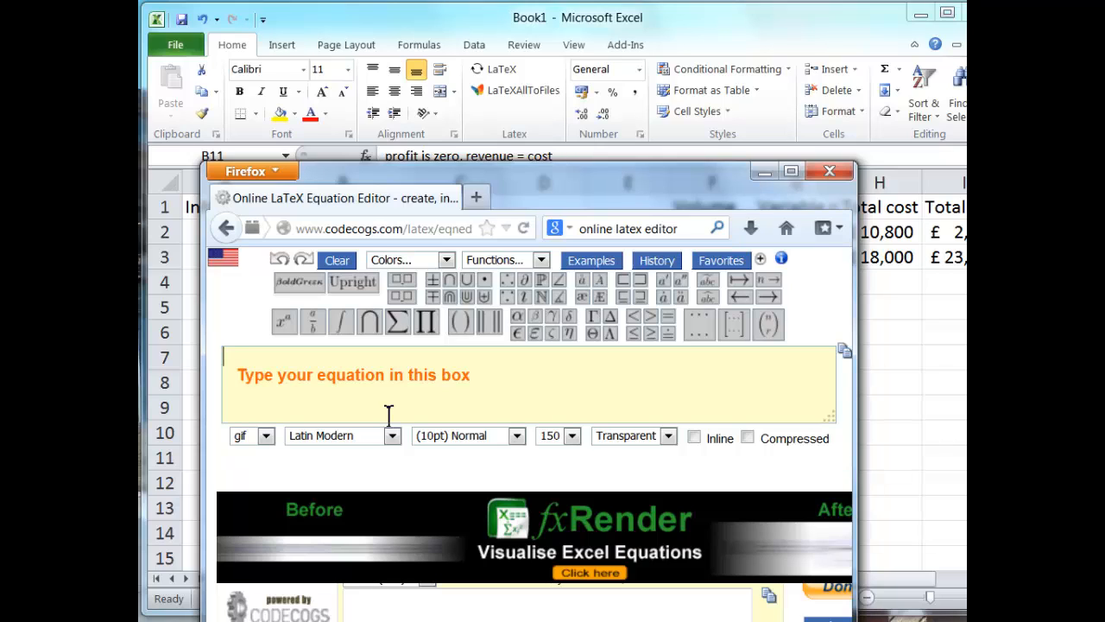
pyautogui.write('r')
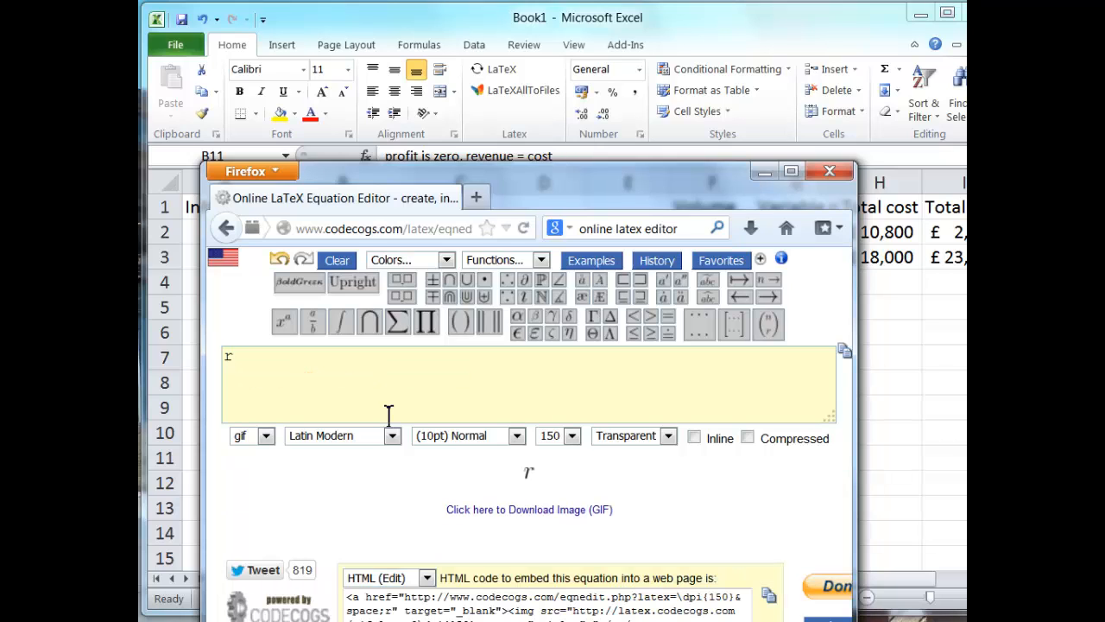
pyautogui.write('v')
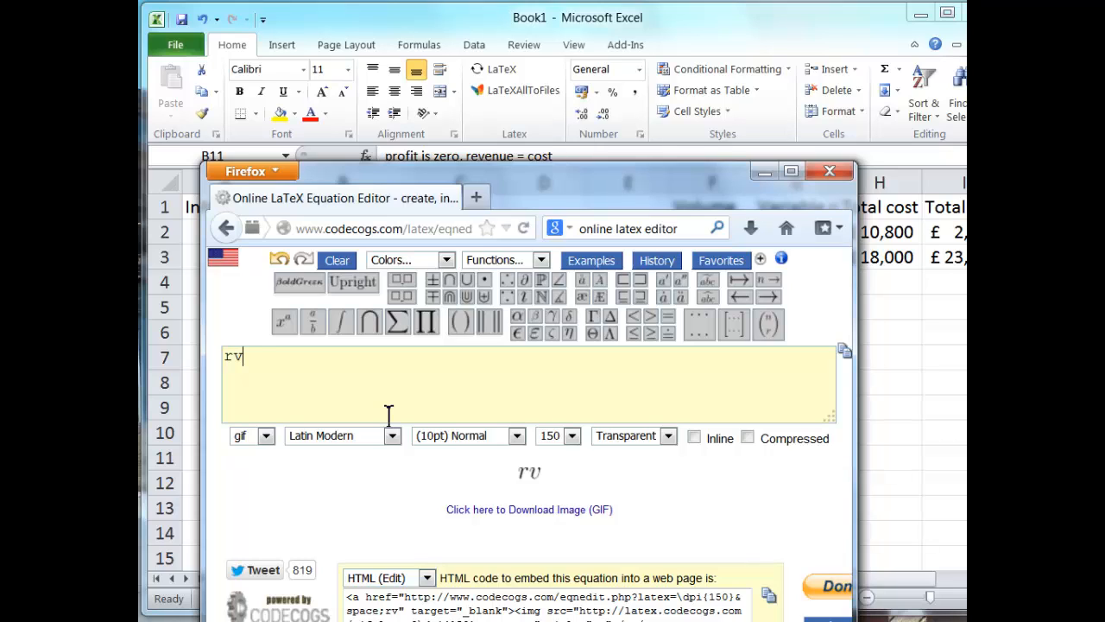
pyautogui.write(' = ')
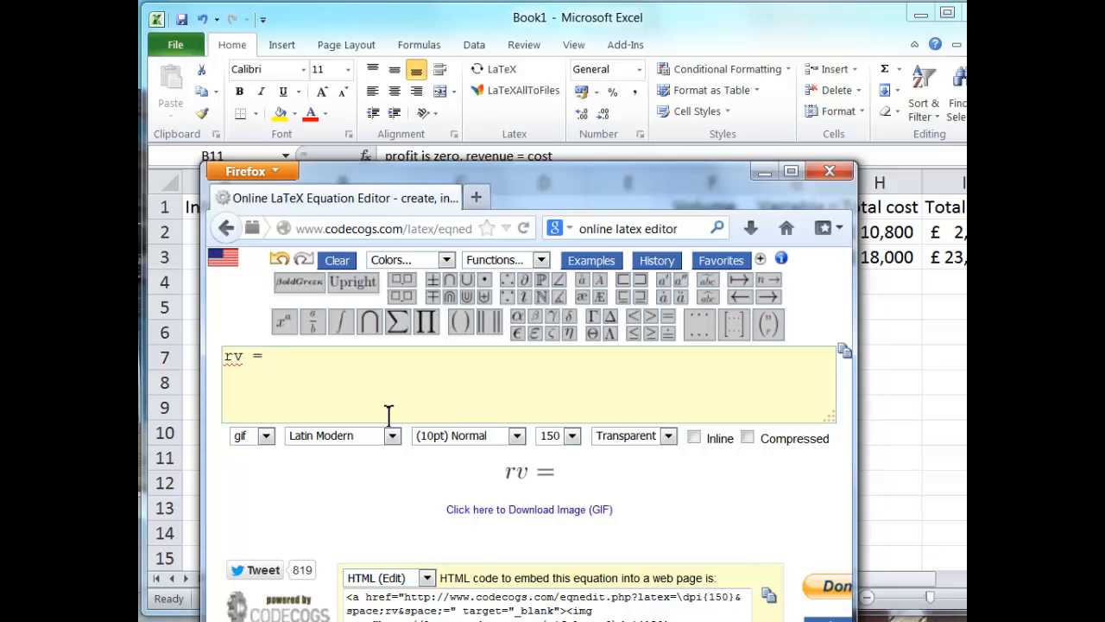
pyautogui.write('c')
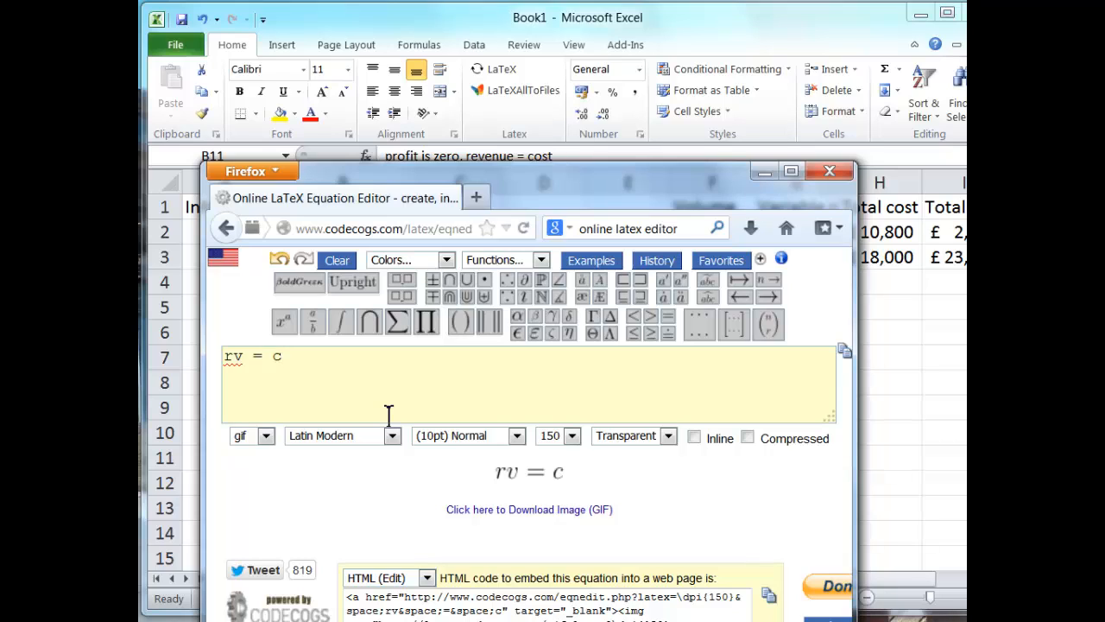
pyautogui.write('_')
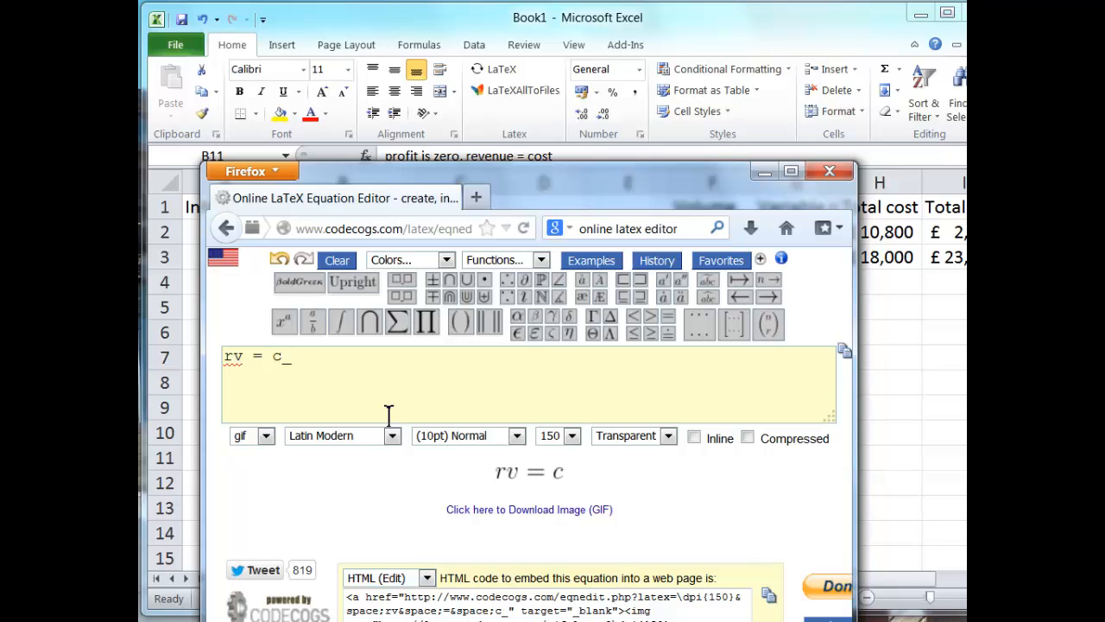
pyautogui.write('v')
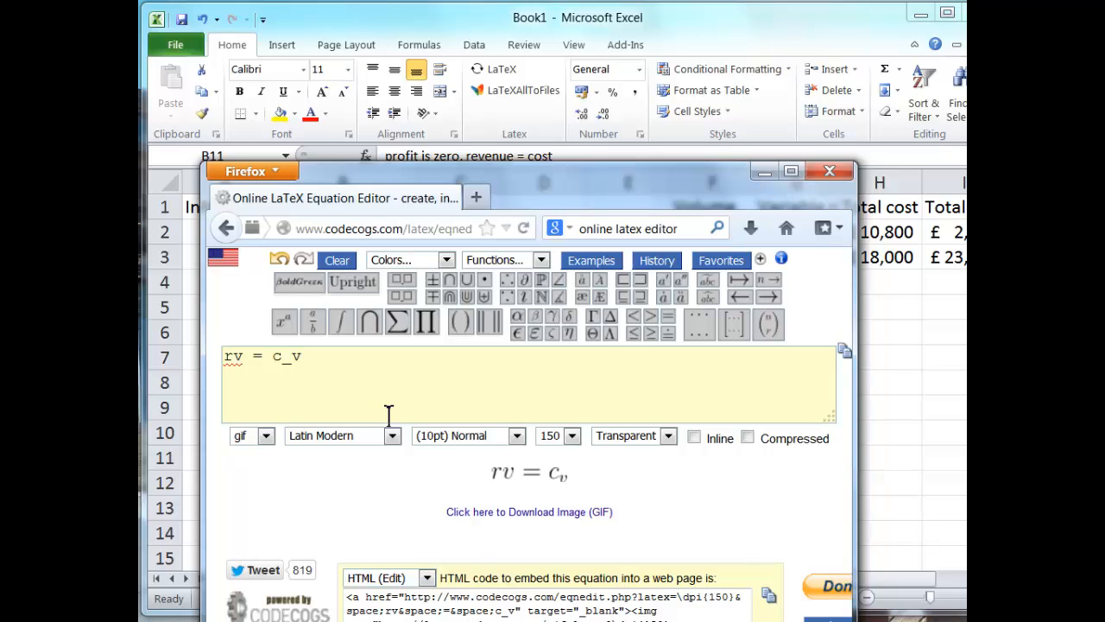
pyautogui.write(' v +')
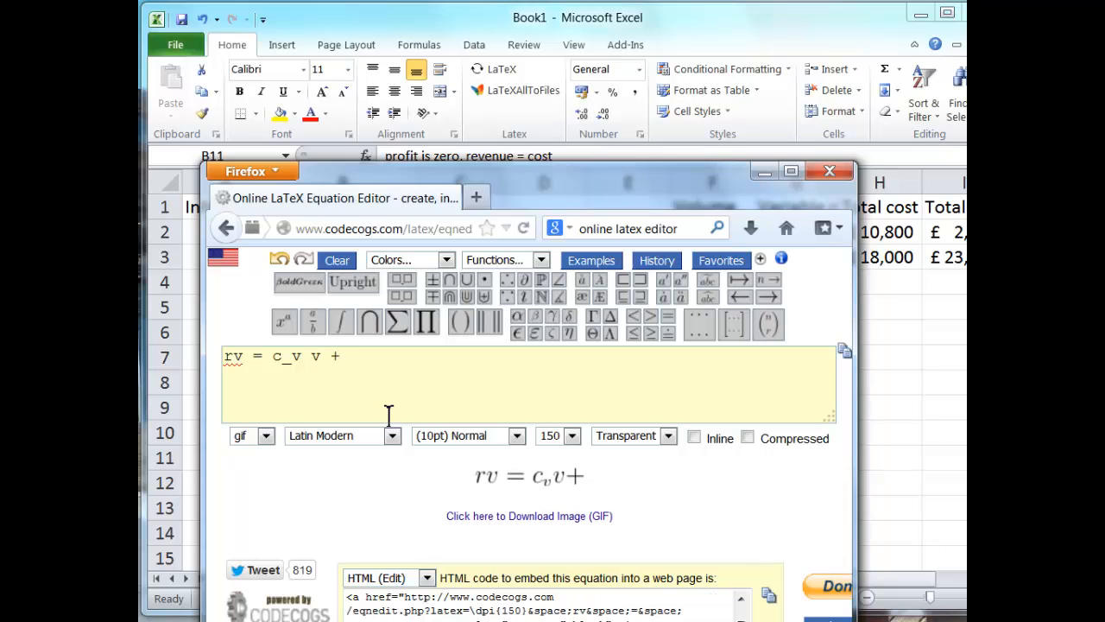
pyautogui.write('c_')
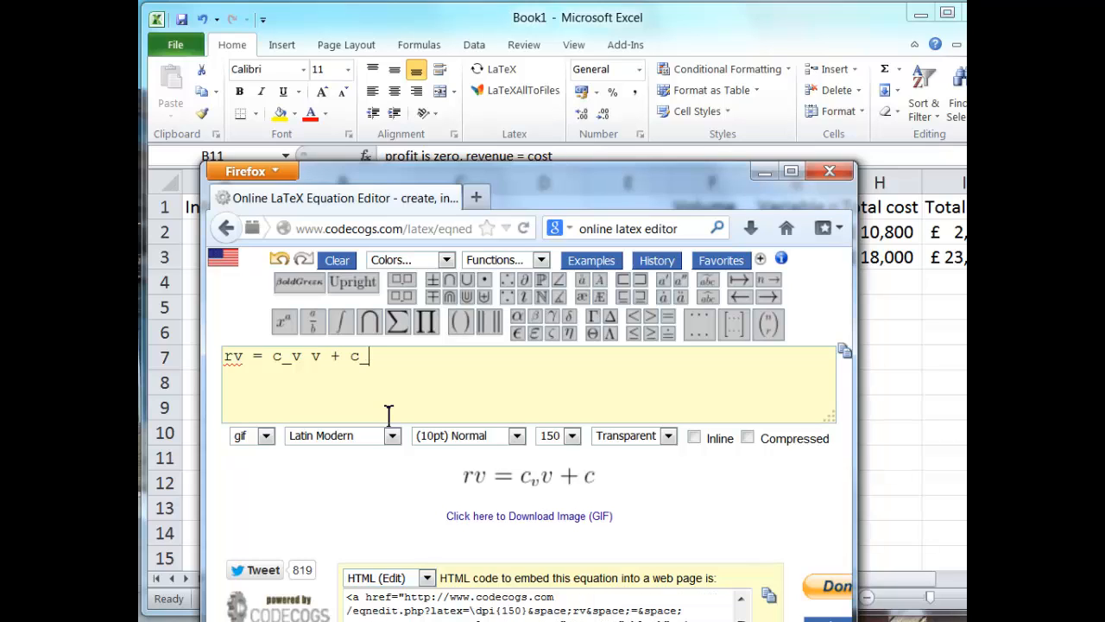
pyautogui.write('f')
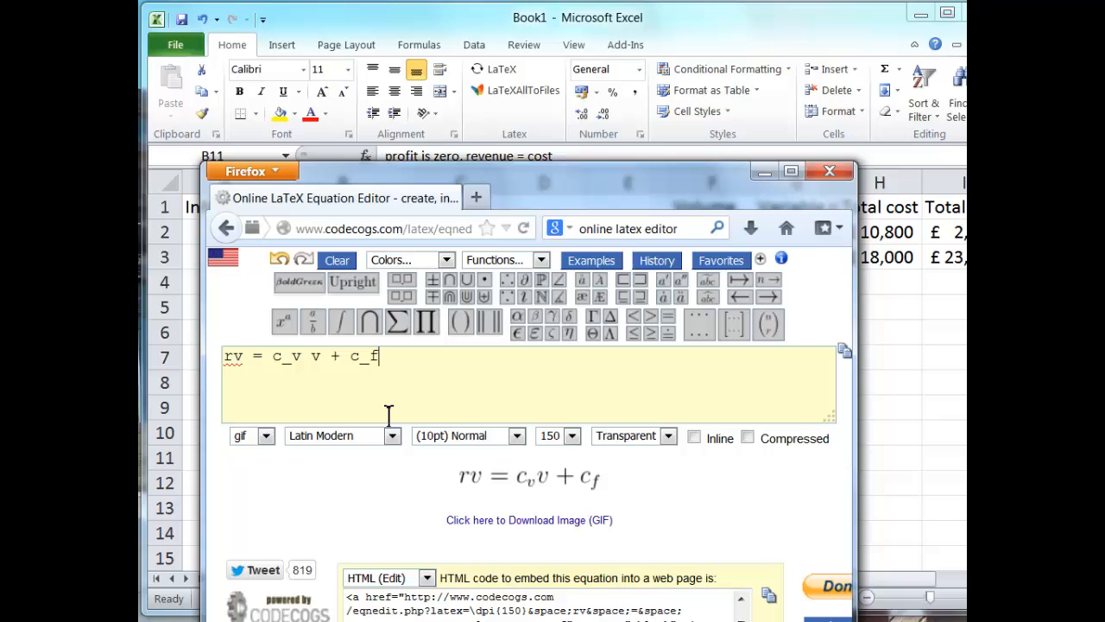
# Step: Copy the rendered equation image into the Excel sheet and place it beside the break-even notes, around E10 to G11
pyautogui.rightClick(523, 481)
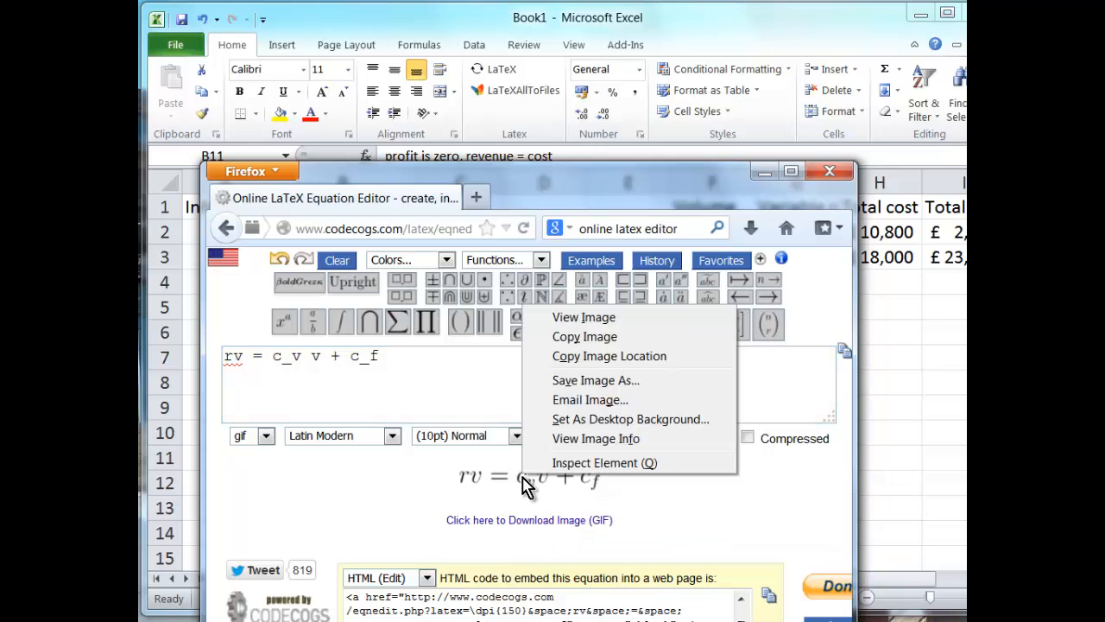
pyautogui.click(585, 336)
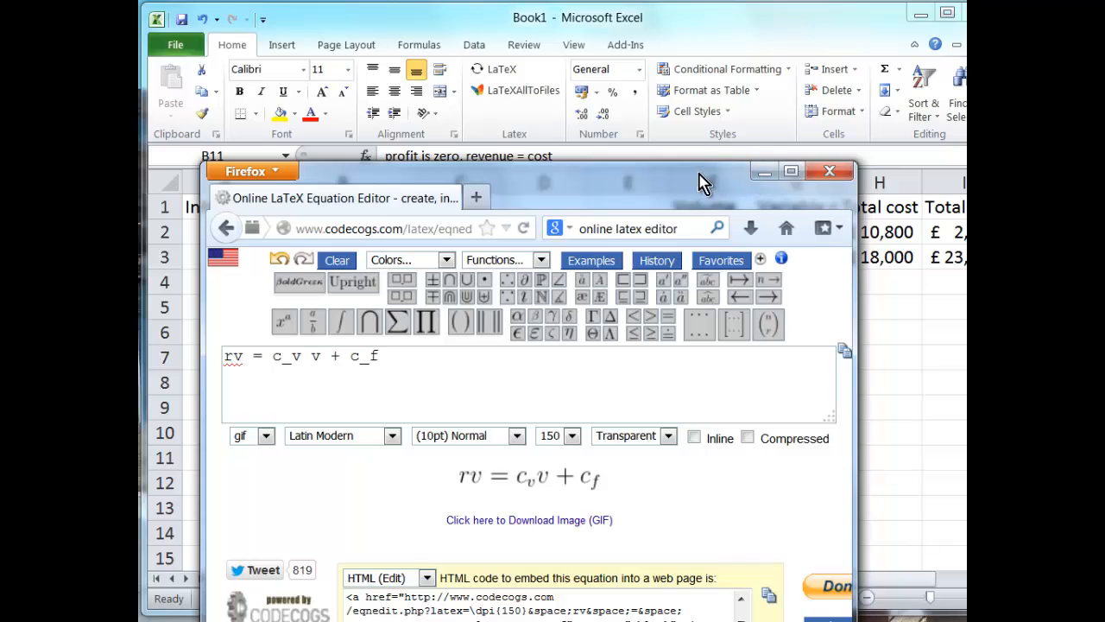
pyautogui.click(764, 172)
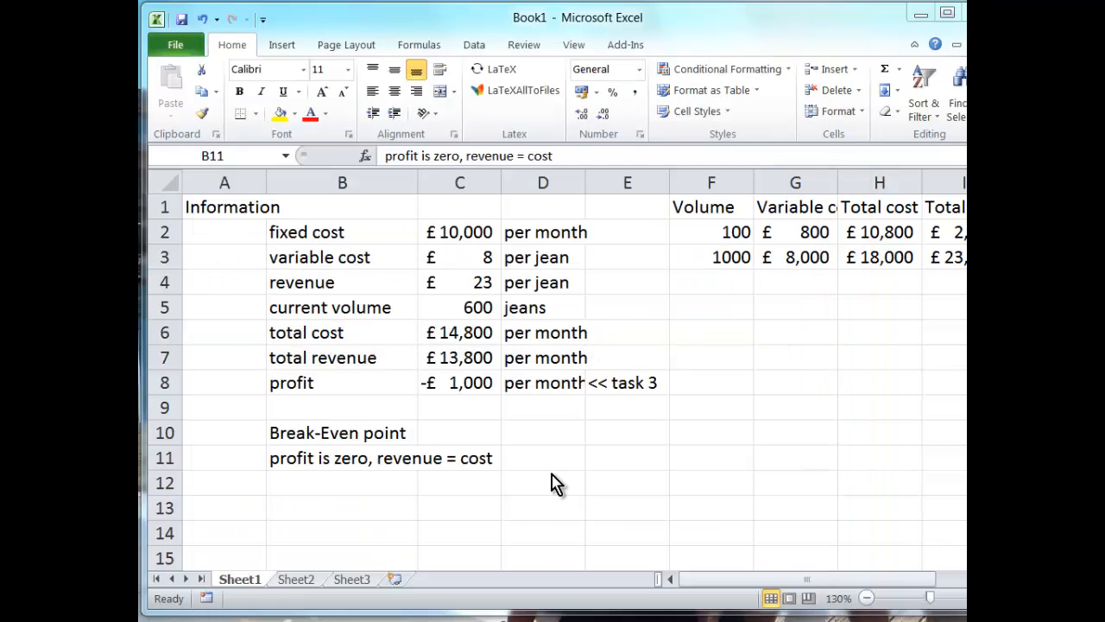
pyautogui.click(717, 355)
pyautogui.rightClick(712, 367)
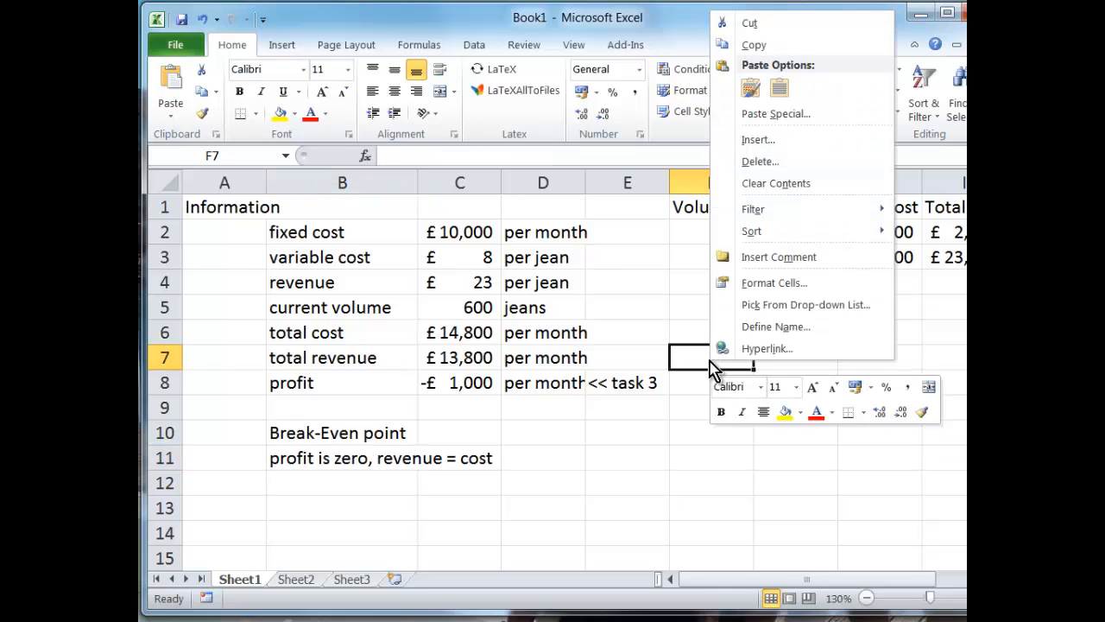
pyautogui.click(750, 89)
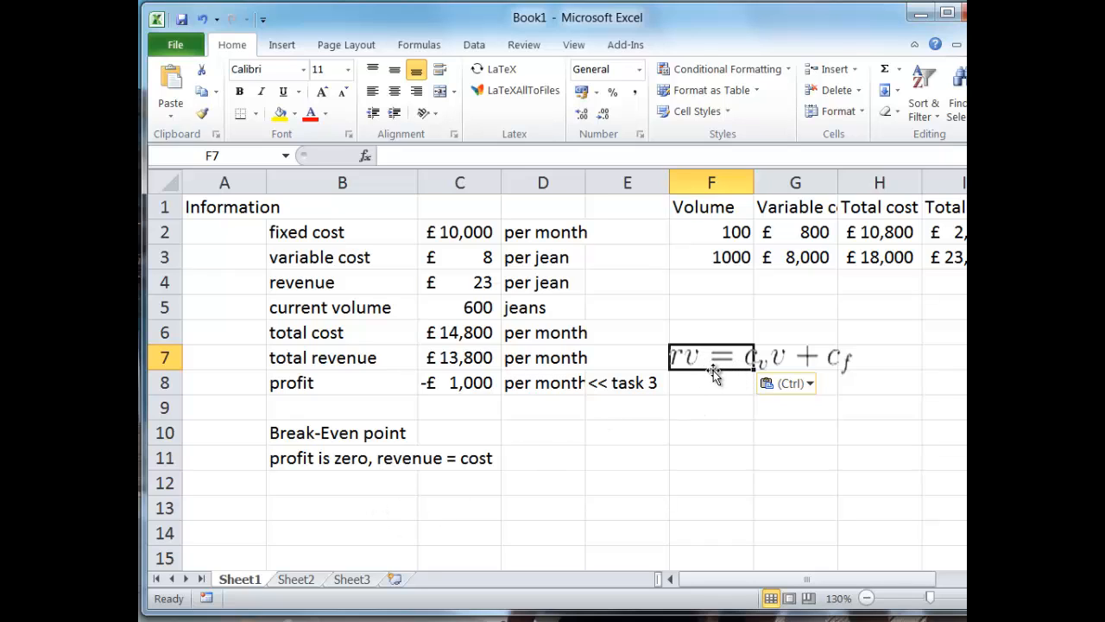
pyautogui.moveTo(708, 370); pyautogui.dragTo(647, 458)
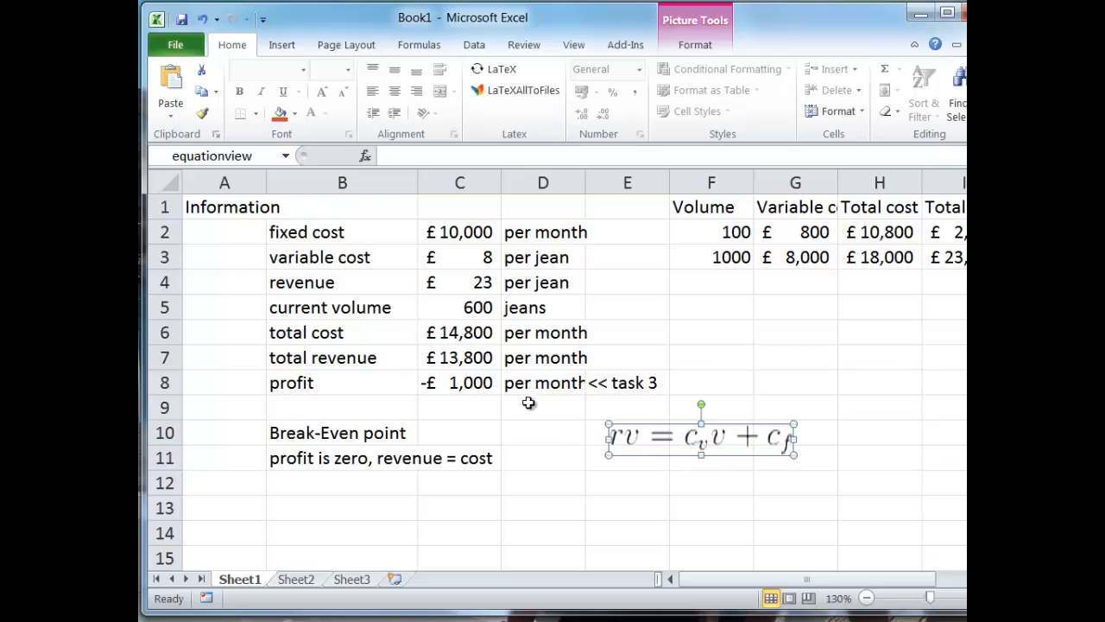
# Step: Enter the symbol cf in A2 beside the fixed cost label
pyautogui.click(237, 234)
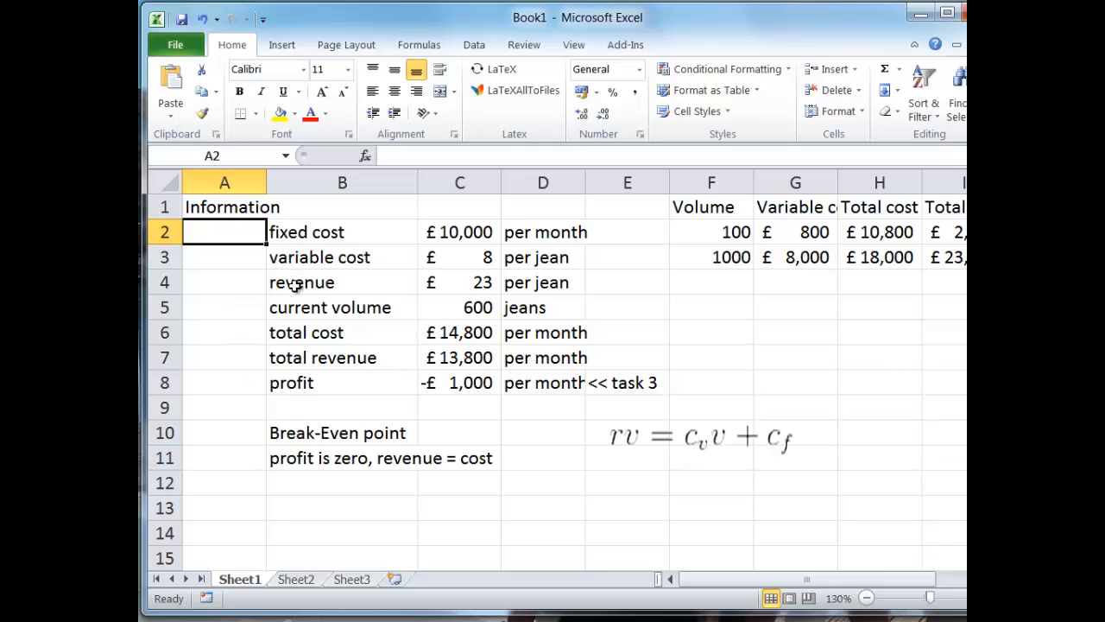
pyautogui.click(320, 240)
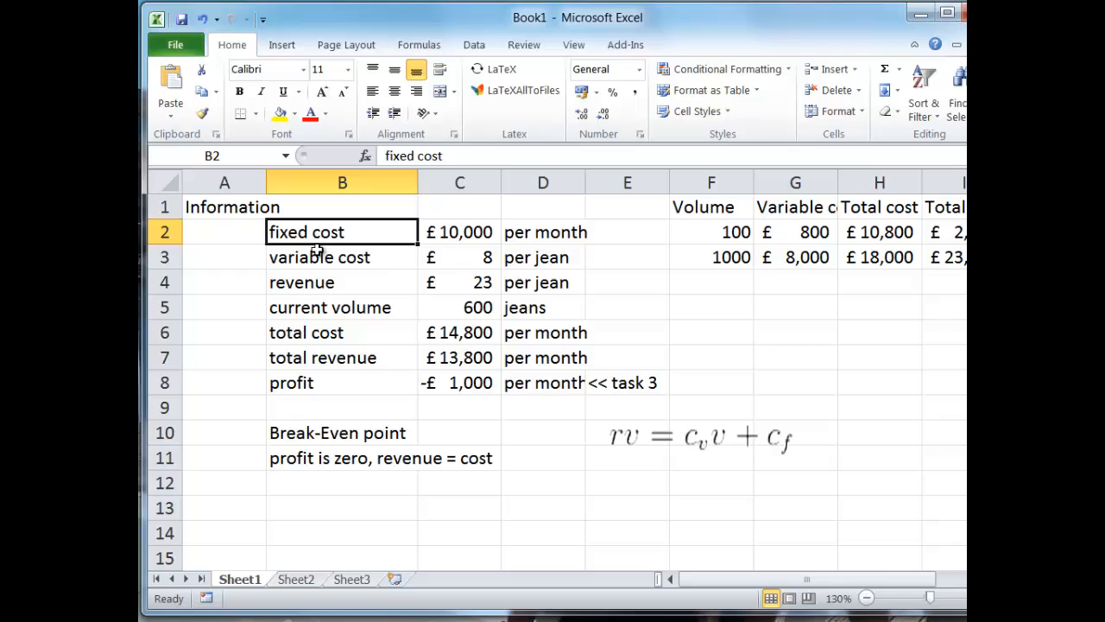
pyautogui.click(254, 239)
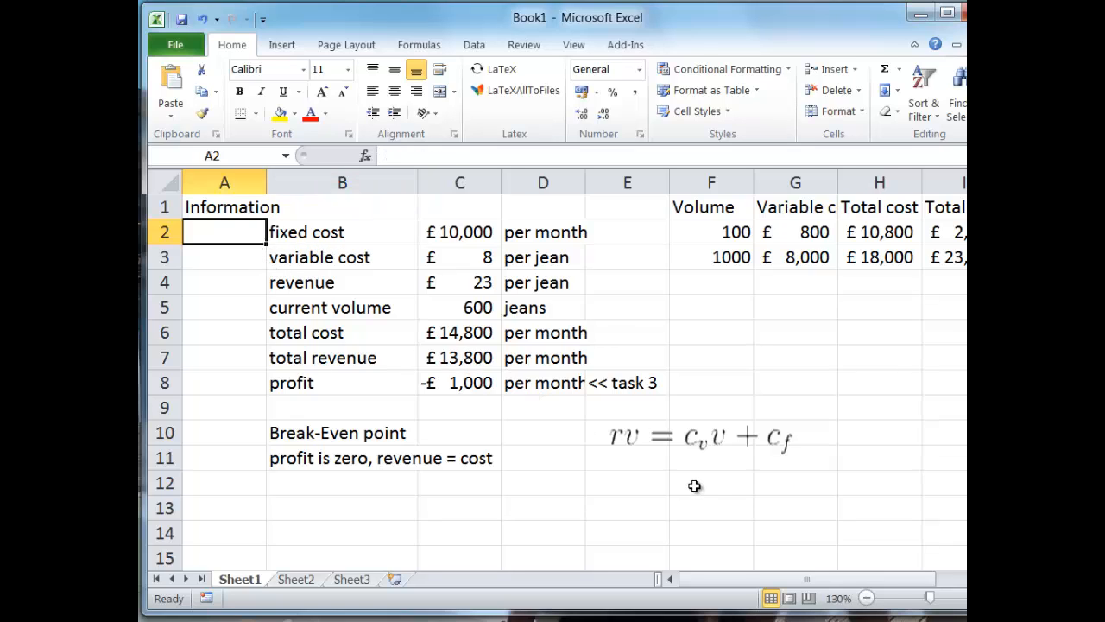
pyautogui.write('cf')
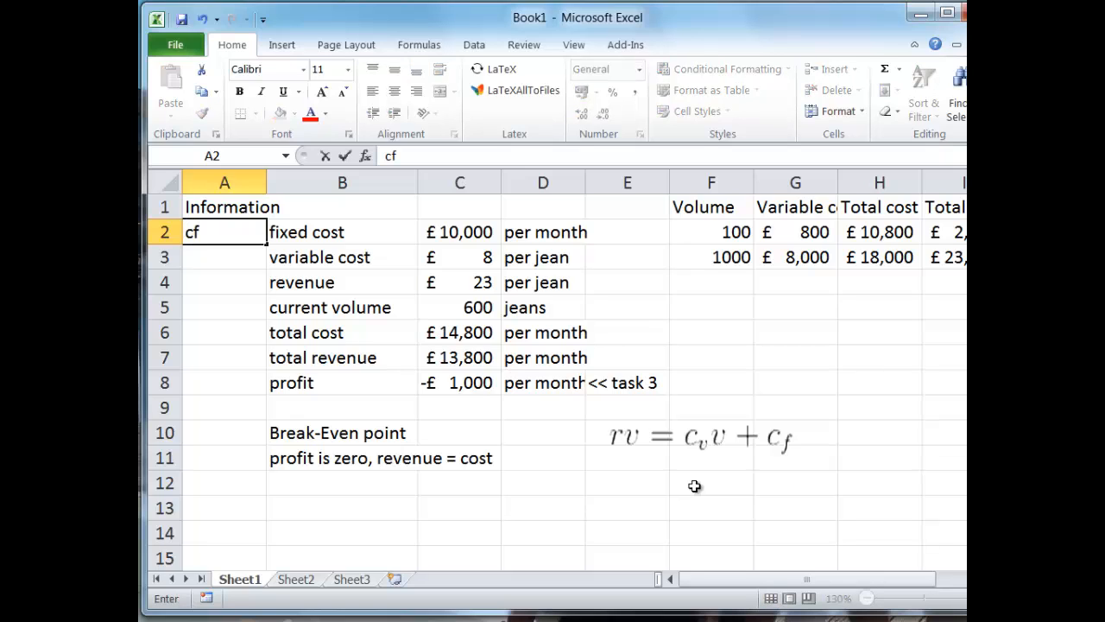
pyautogui.hotkey('ctrl', 'Return')
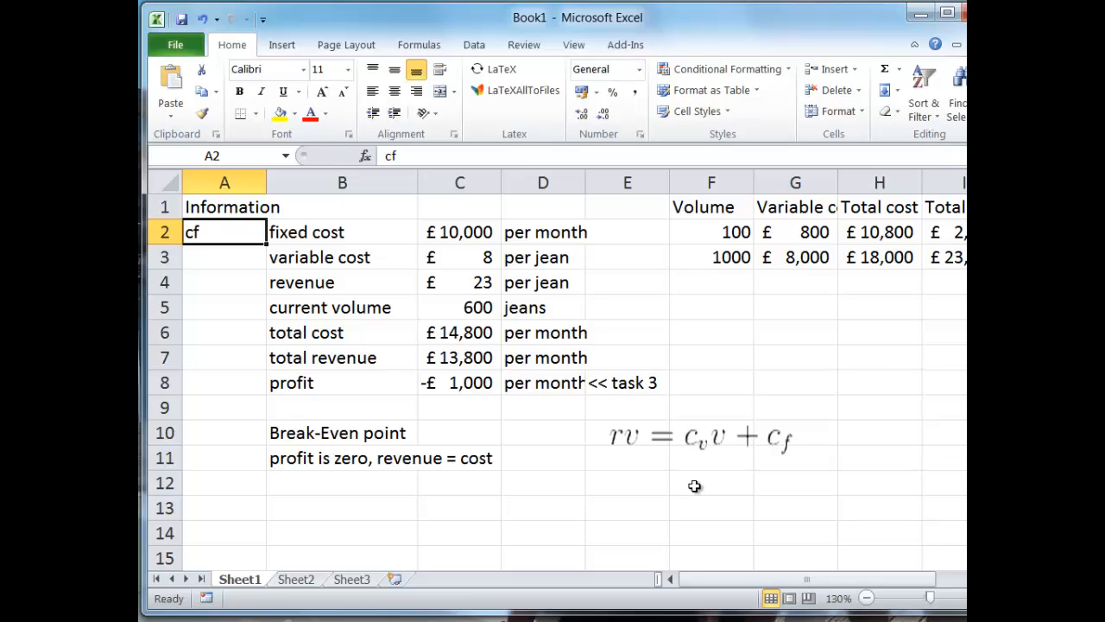
# Step: Format the letter f of the symbol in A2 as subscript
pyautogui.press('Right')
pyautogui.press('Left')
pyautogui.click(393, 157)
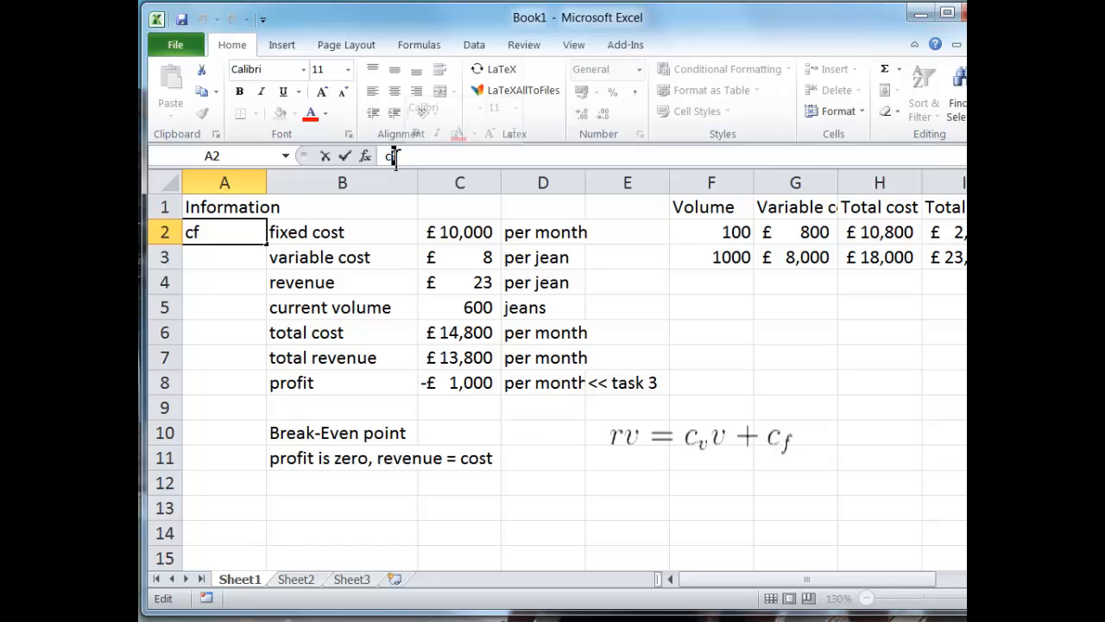
pyautogui.rightClick(395, 162)
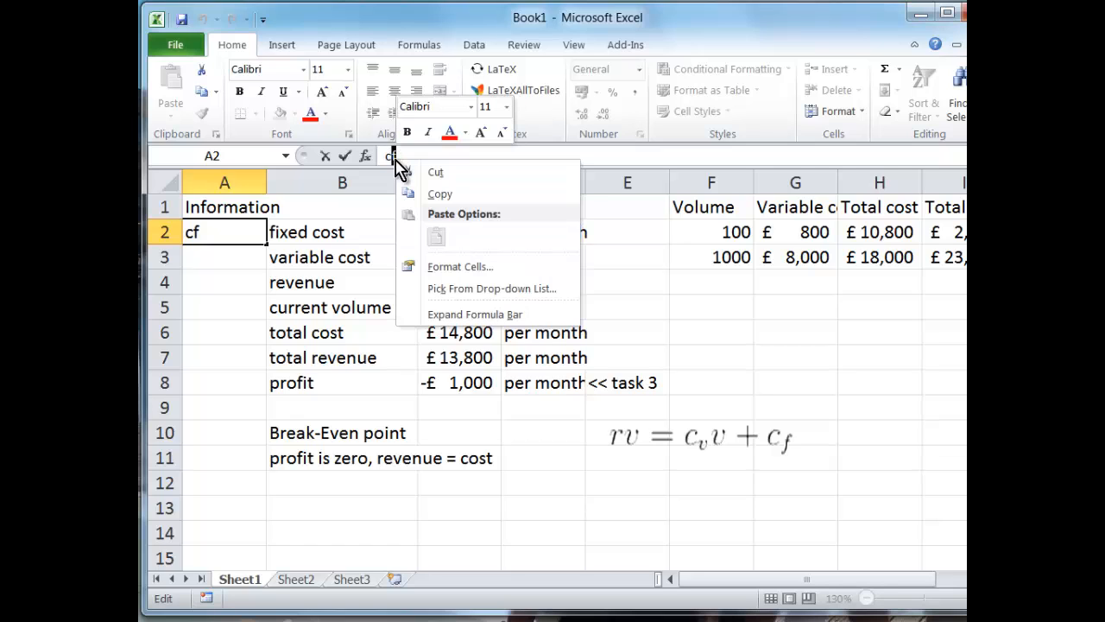
pyautogui.click(457, 264)
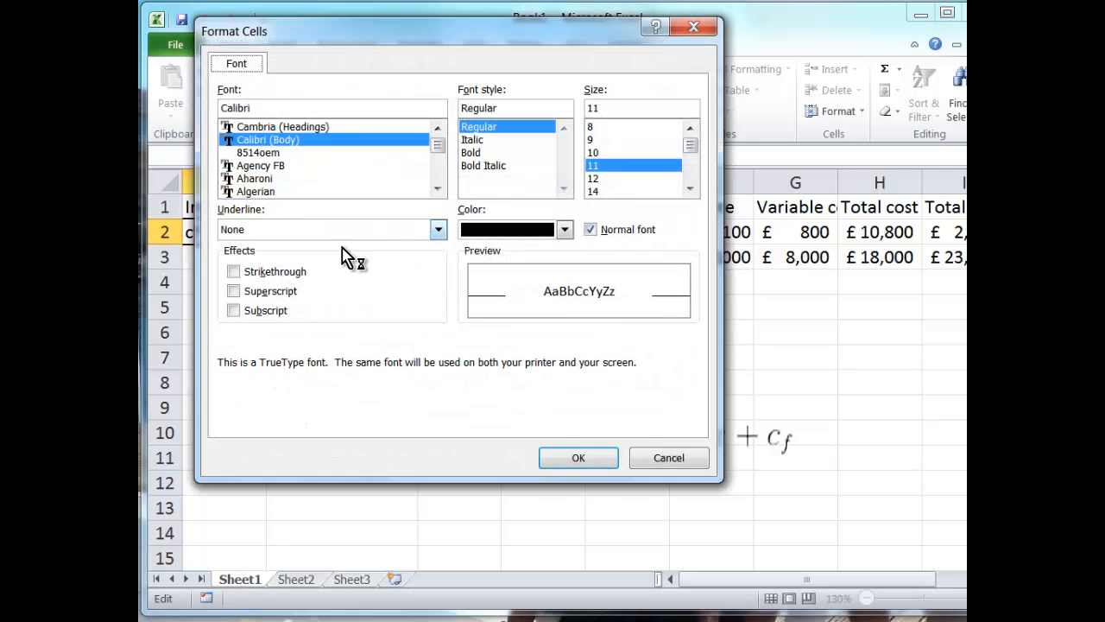
pyautogui.click(234, 311)
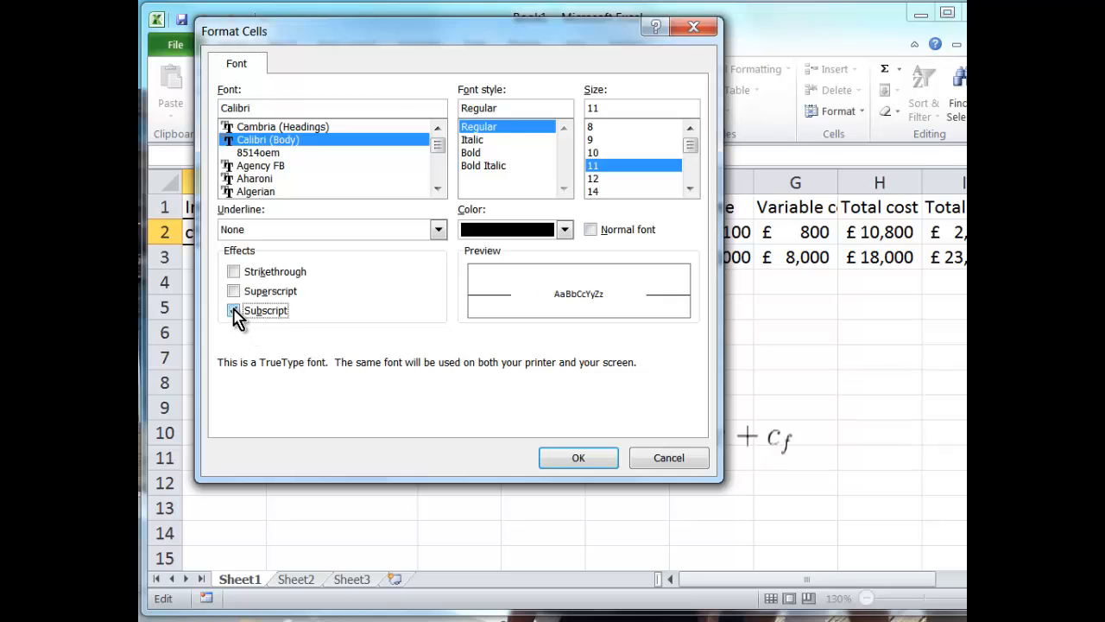
pyautogui.click(577, 456)
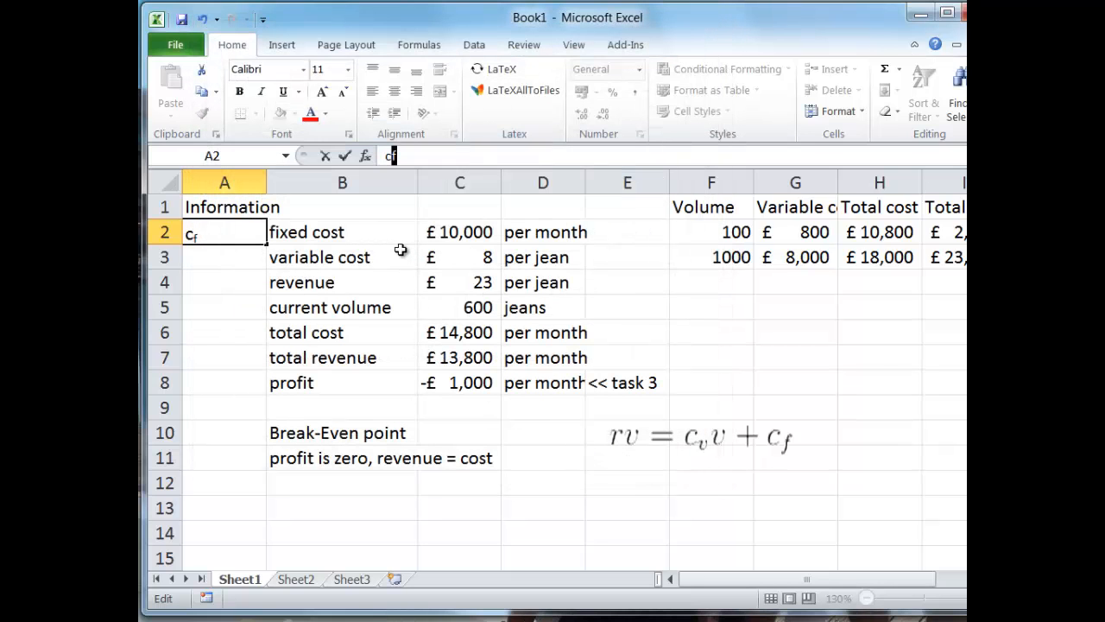
pyautogui.press('Return')
pyautogui.press('Up')
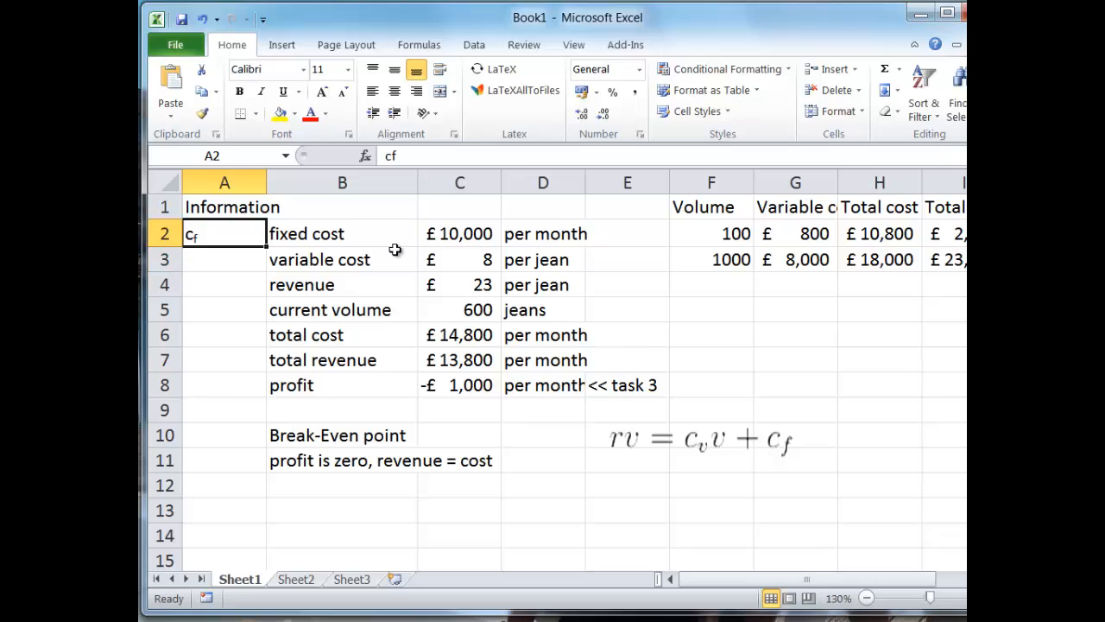
# Step: Italicise the symbol in A2 and append an equals sign to it
pyautogui.click(261, 92)
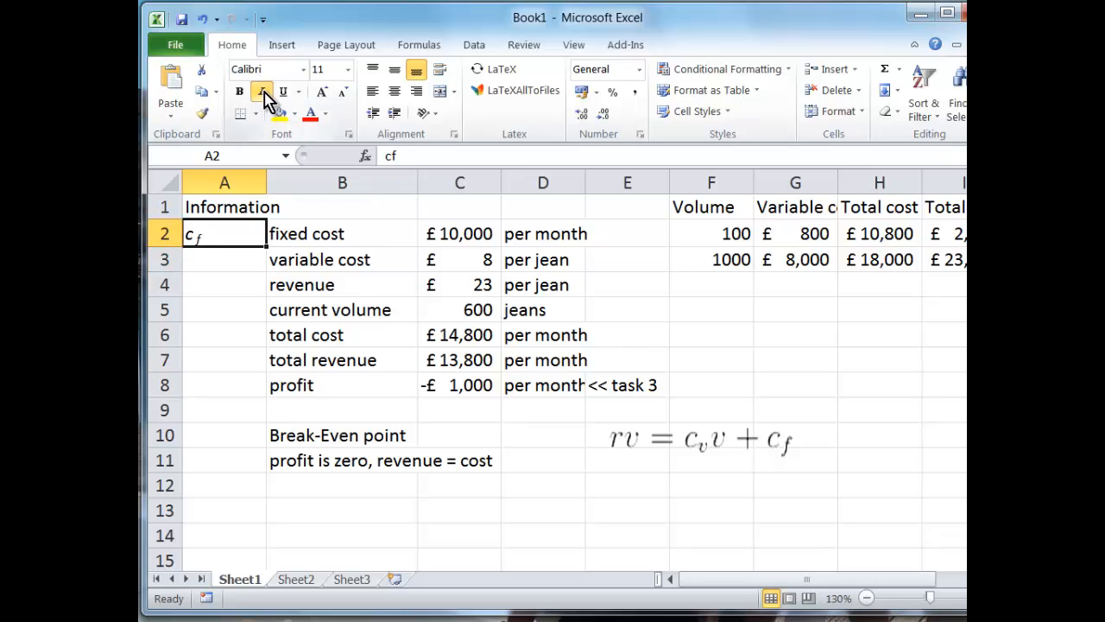
pyautogui.click(441, 155)
pyautogui.write('=')
pyautogui.press('Return')
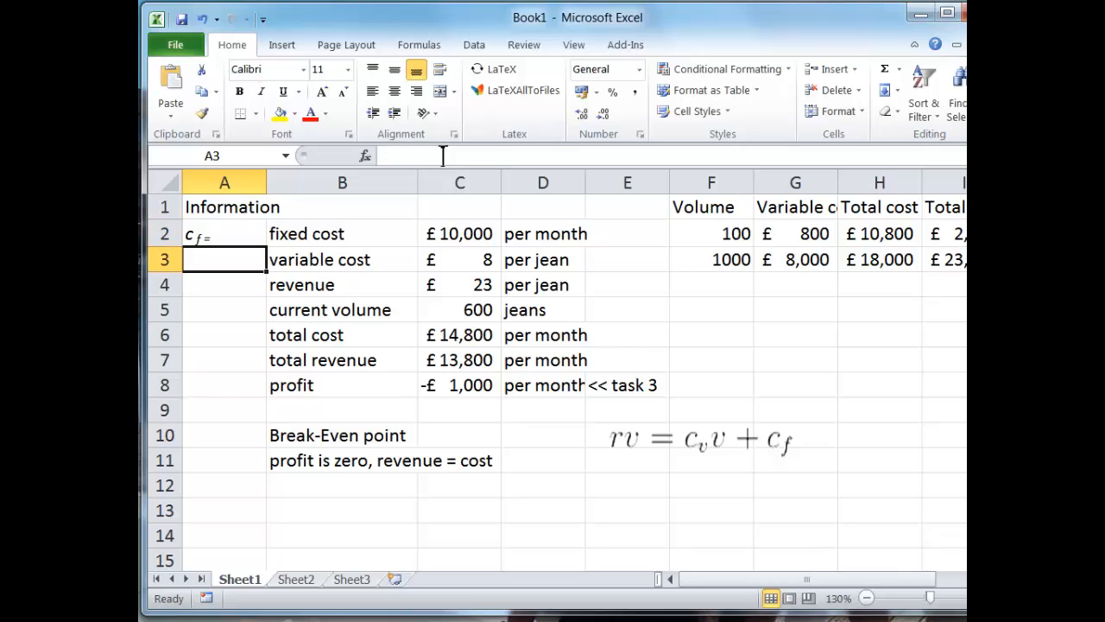
pyautogui.press('Up')
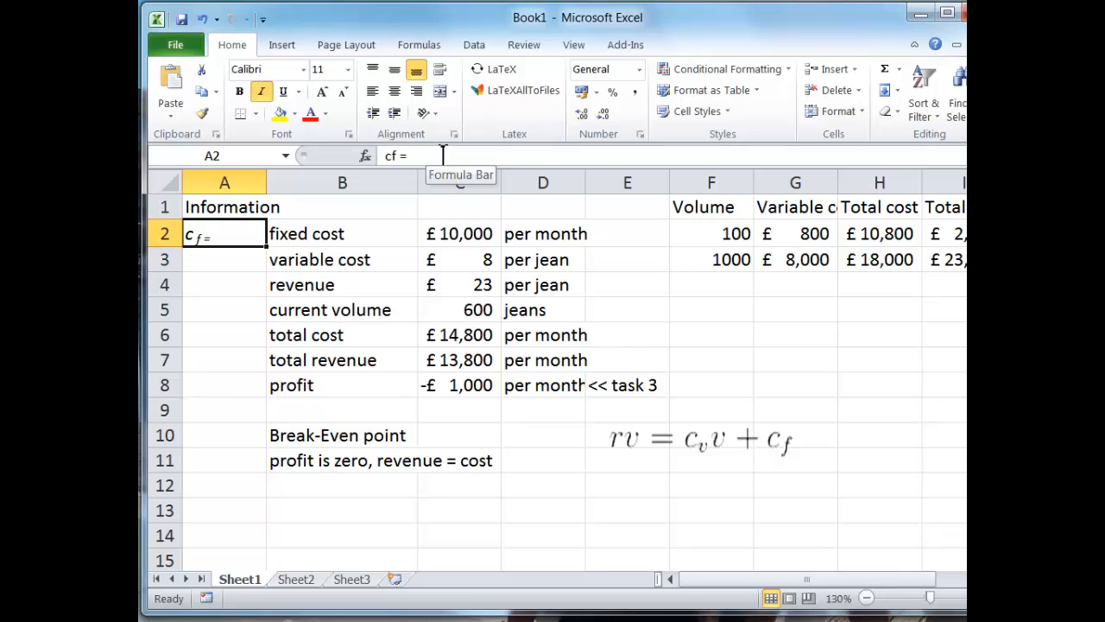
# Step: Right-align the symbol in A2 and delete the cell's contents
pyautogui.click(417, 91)
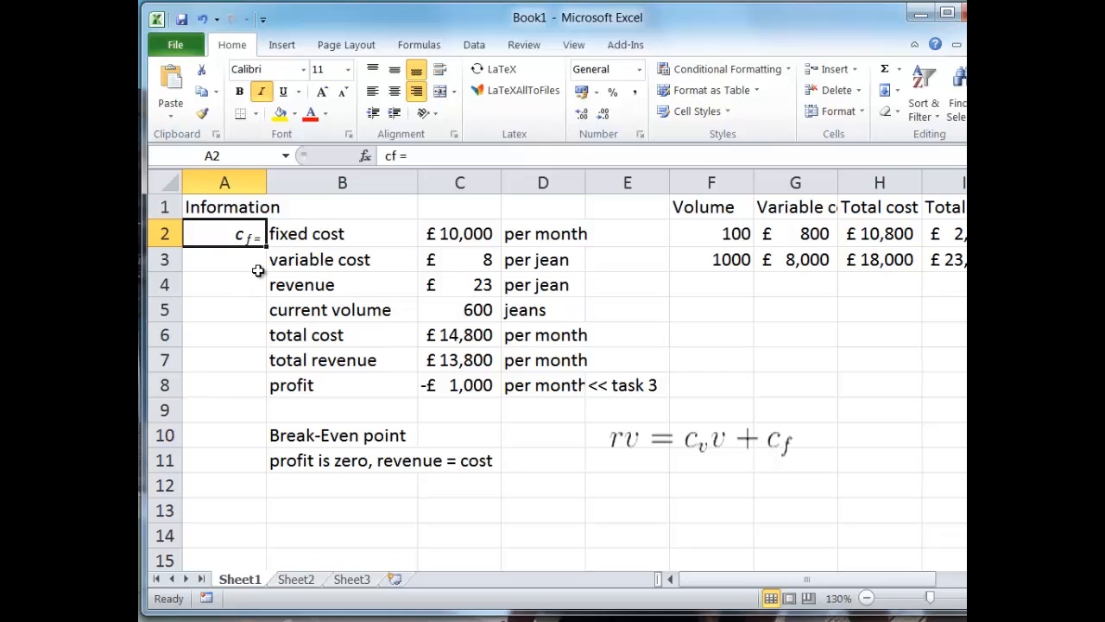
pyautogui.press('Delete')
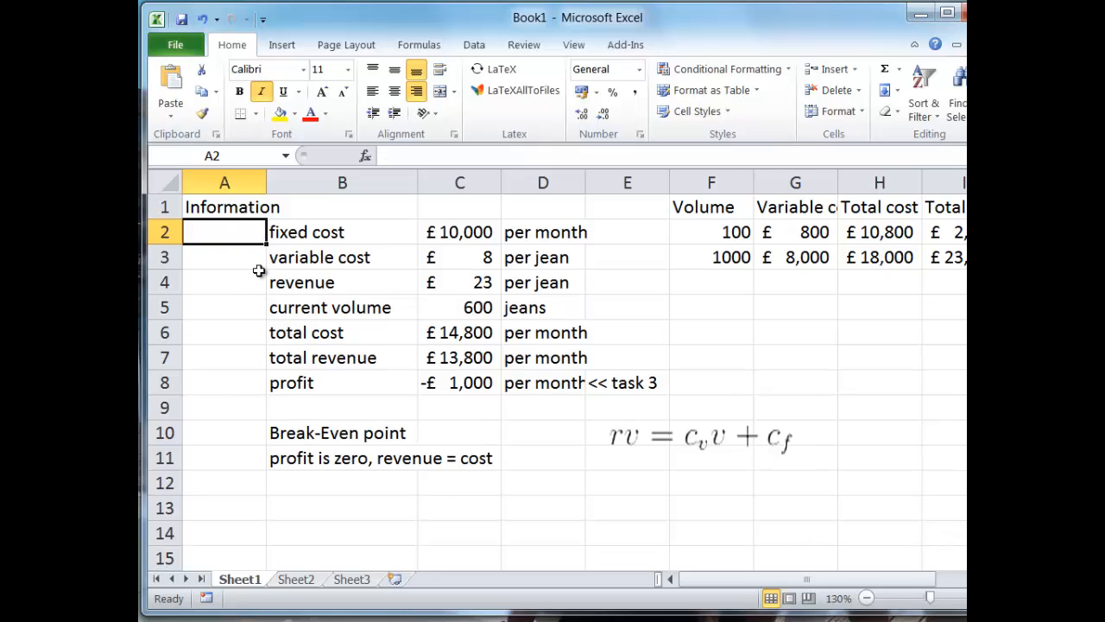
pyautogui.click(304, 296)
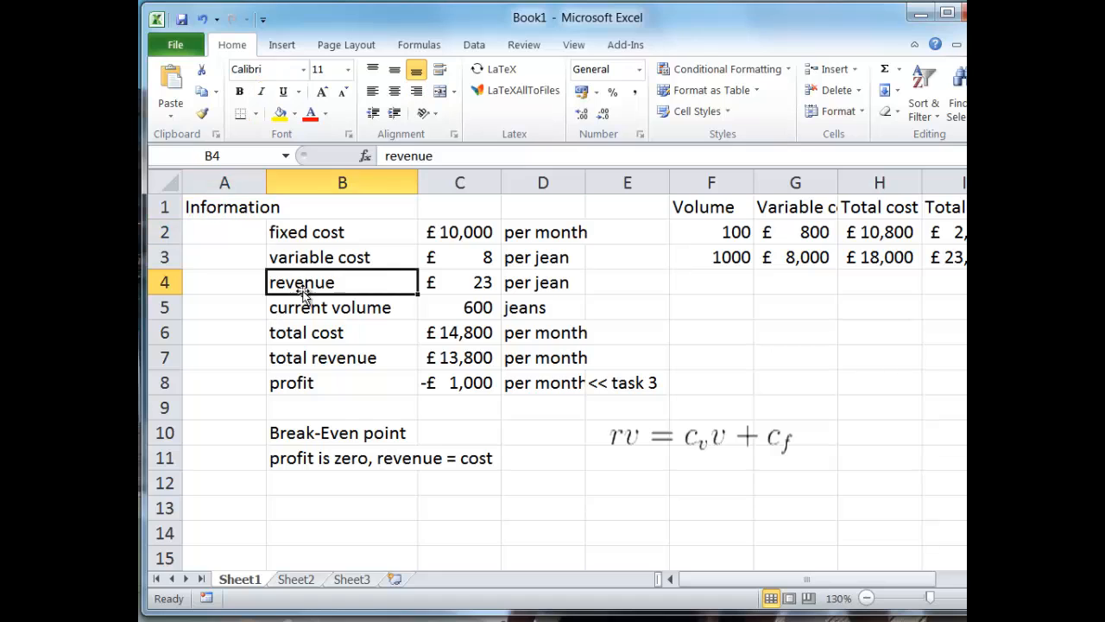
pyautogui.click(376, 439)
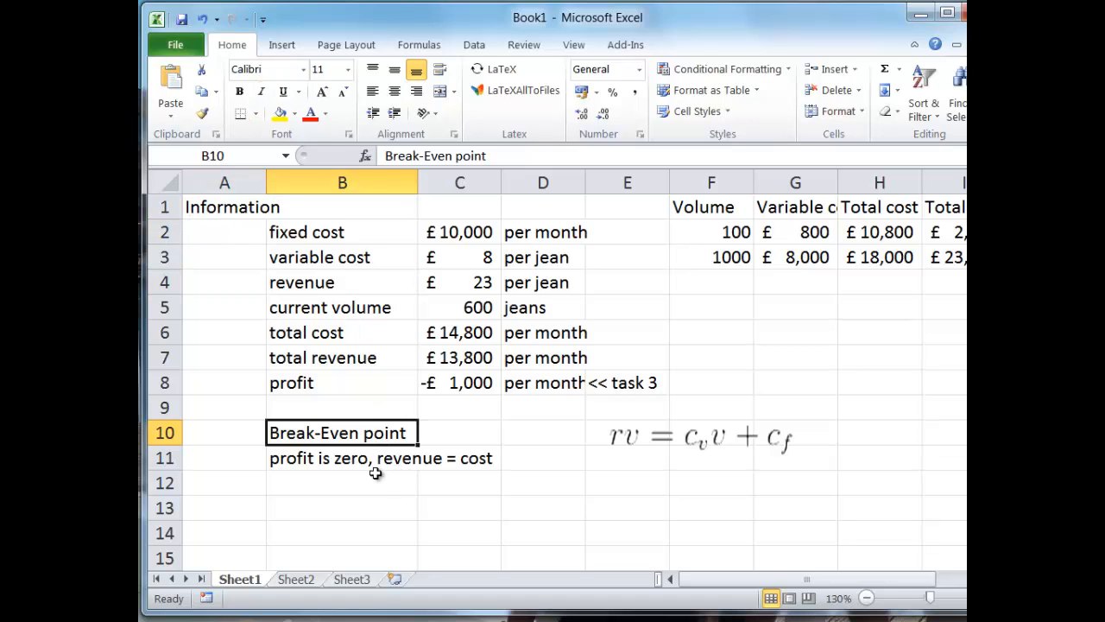
# Step: Switch to the LaTeX equation editor in Firefox and rearrange the equation to rv - c_v v = c_f
pyautogui.click(671, 423)
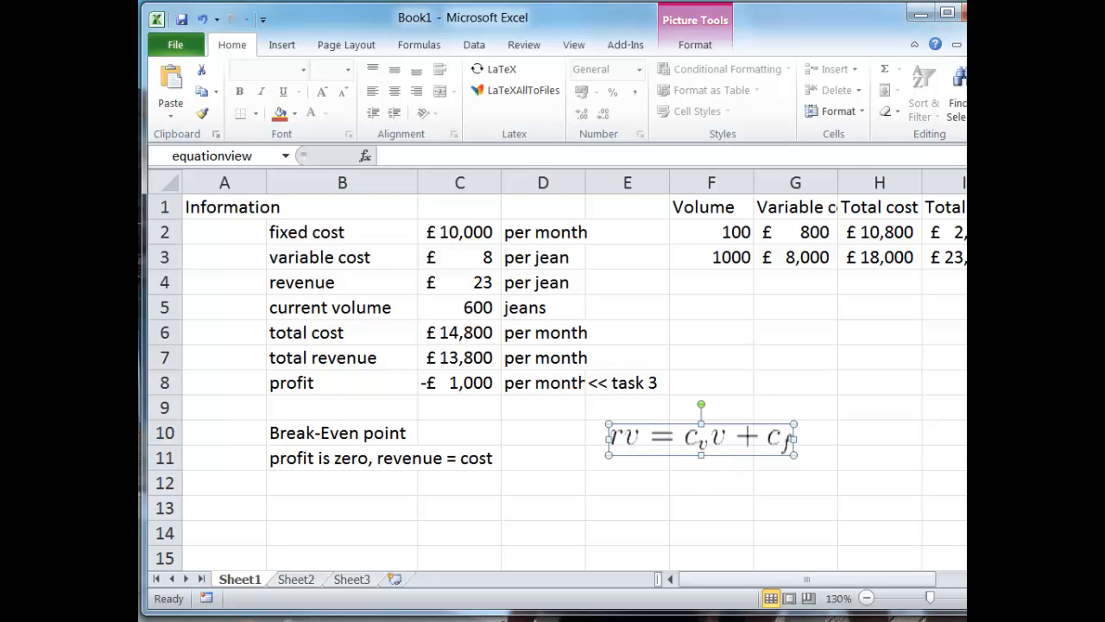
pyautogui.moveTo(518, 621); pyautogui.dragTo(539, 77)
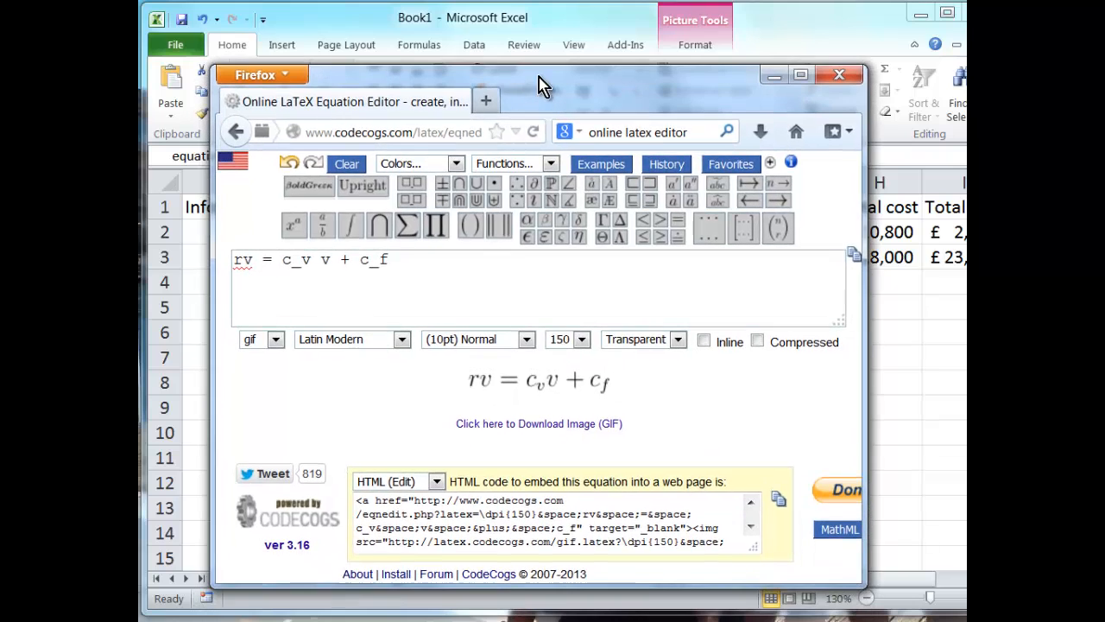
pyautogui.click(272, 262)
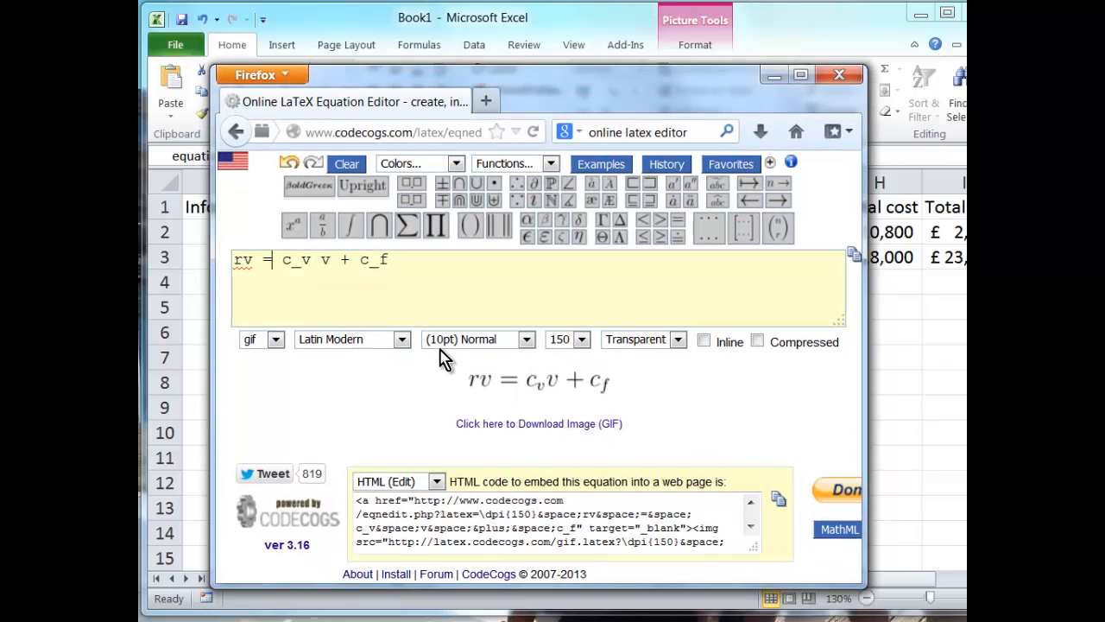
pyautogui.press('BackSpace')
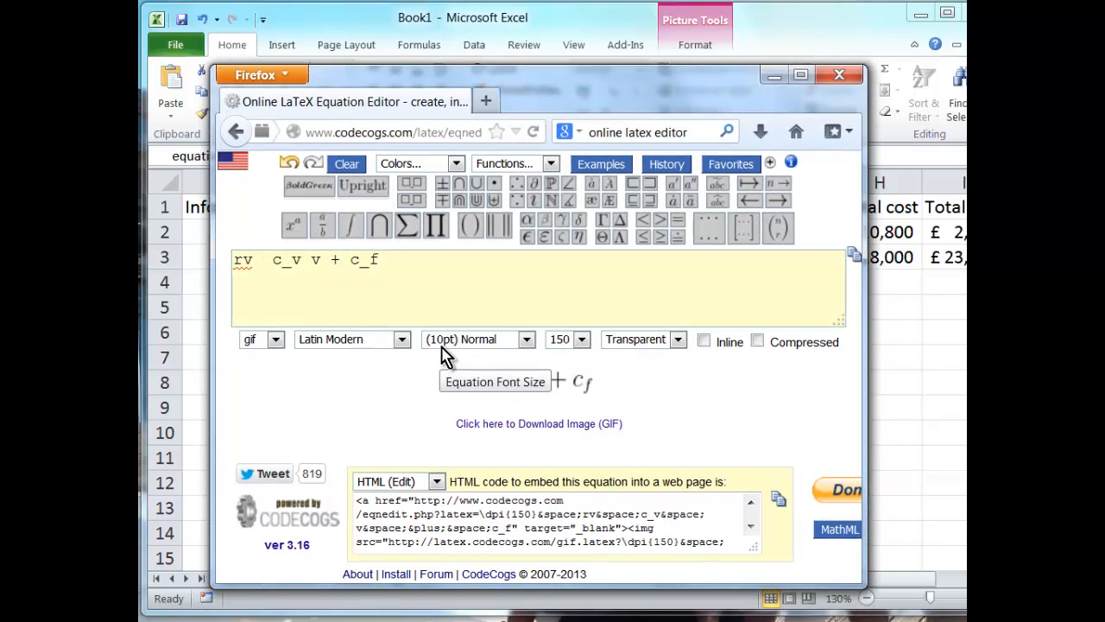
pyautogui.write('-')
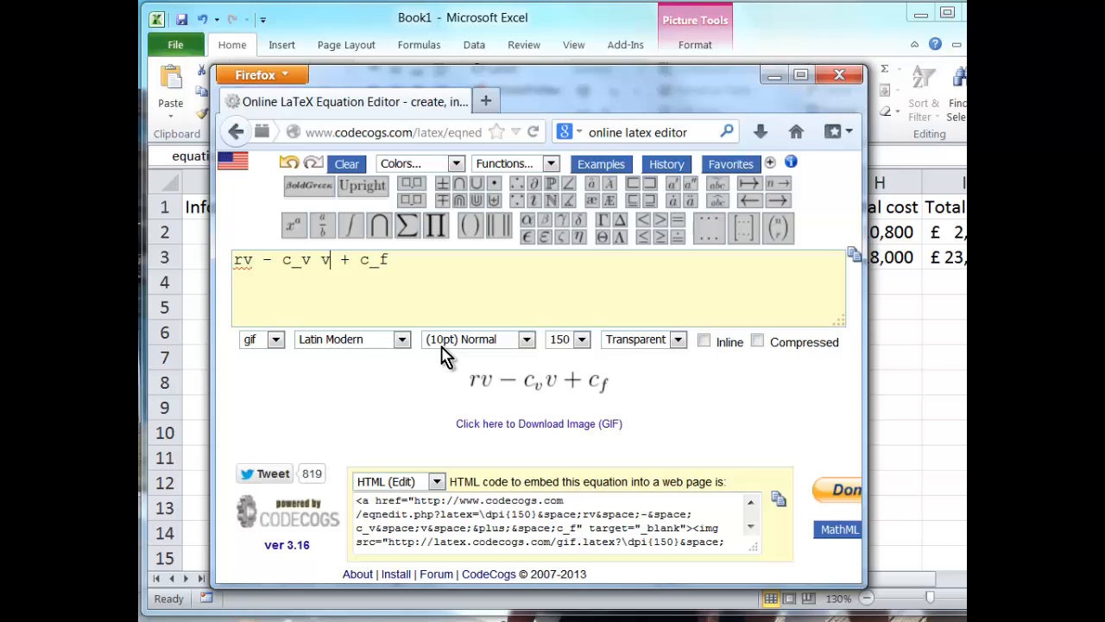
pyautogui.press('BackSpace')
pyautogui.write('=')
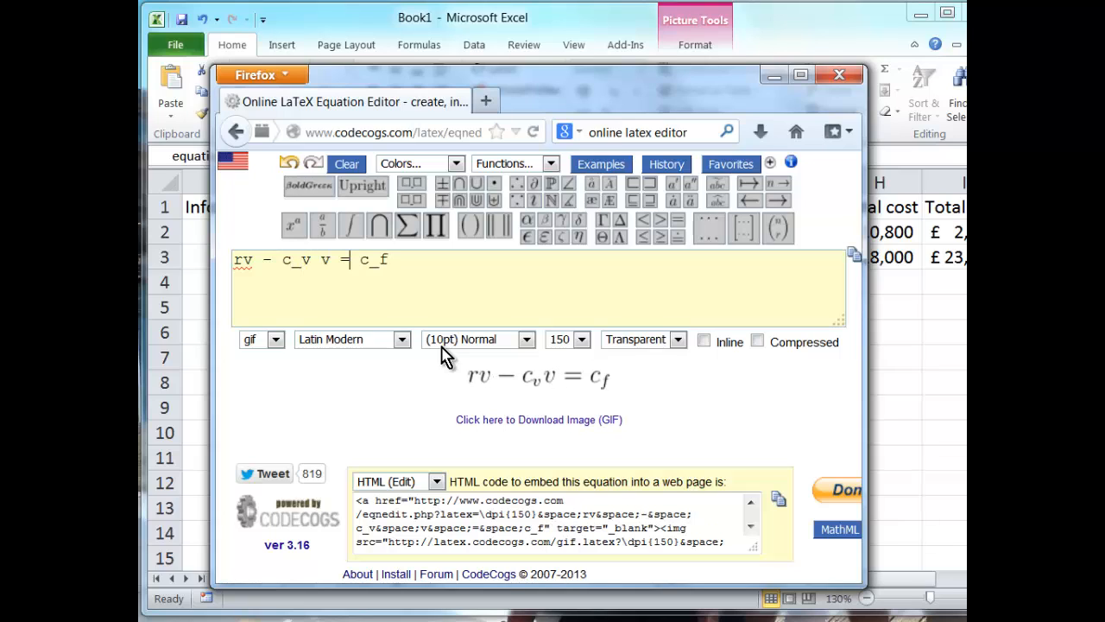
# Step: Copy the rendered equation image and paste it into the Excel sheet at E12, below the first equation
pyautogui.rightClick(522, 378)
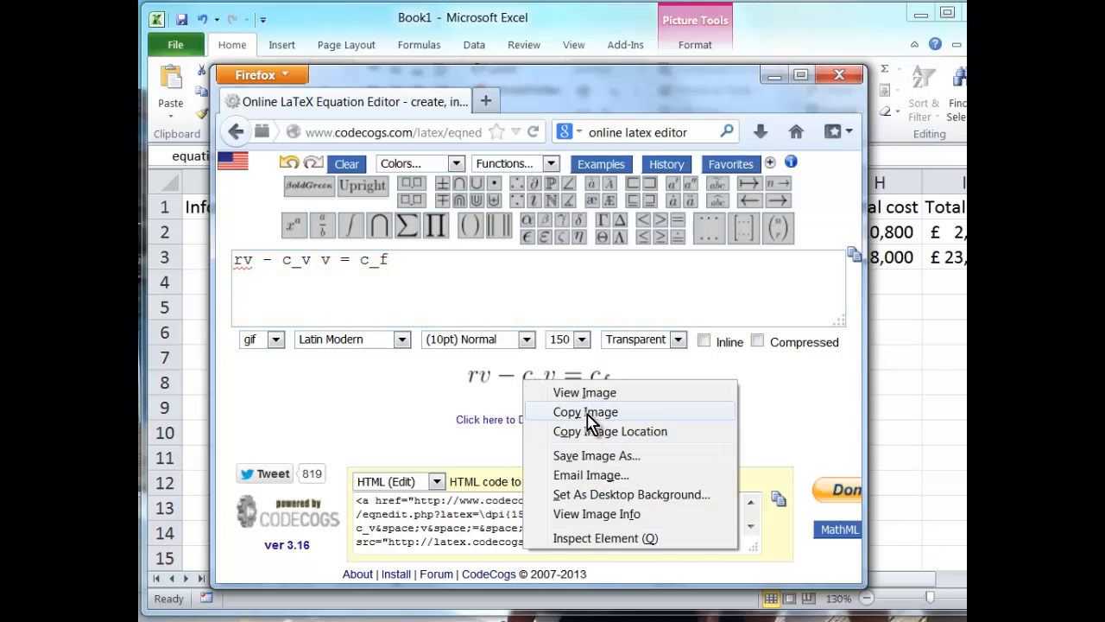
pyautogui.click(625, 406)
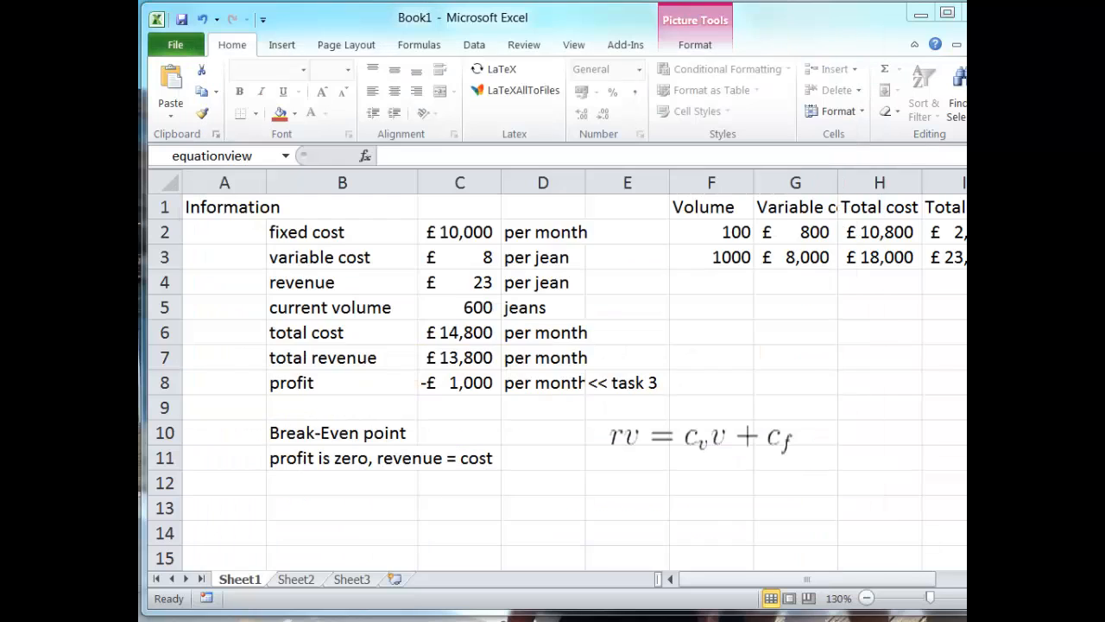
pyautogui.click(608, 485)
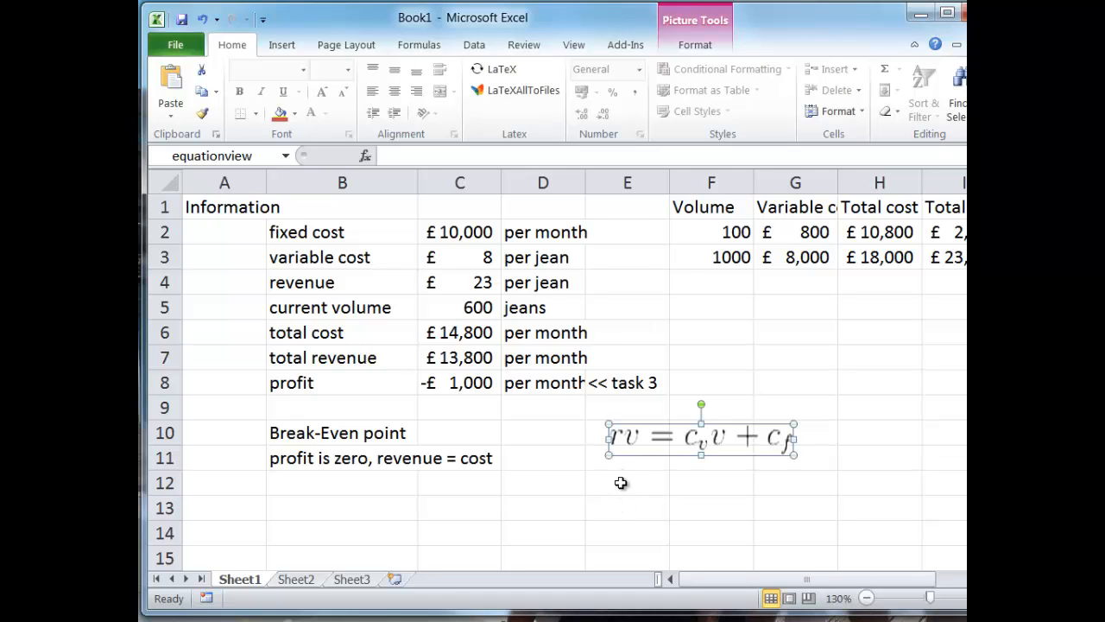
pyautogui.click(621, 482)
pyautogui.rightClick(623, 485)
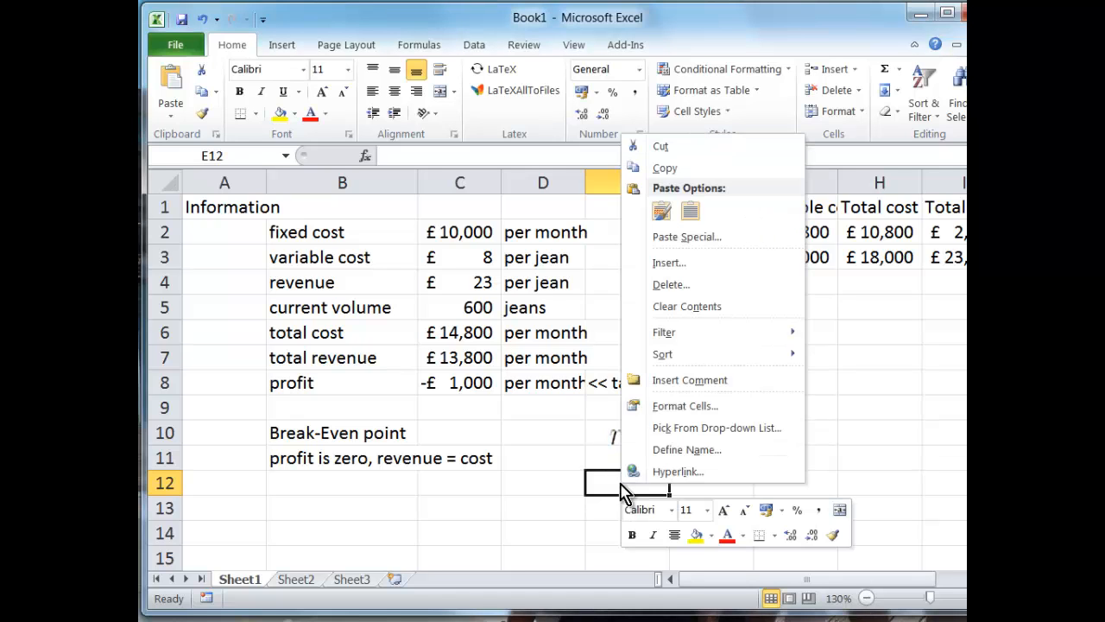
pyautogui.click(661, 212)
# Step: Reposition the two equation images so the rearranged one sits directly beneath the first, with their equals signs lined up
pyautogui.click(715, 480)
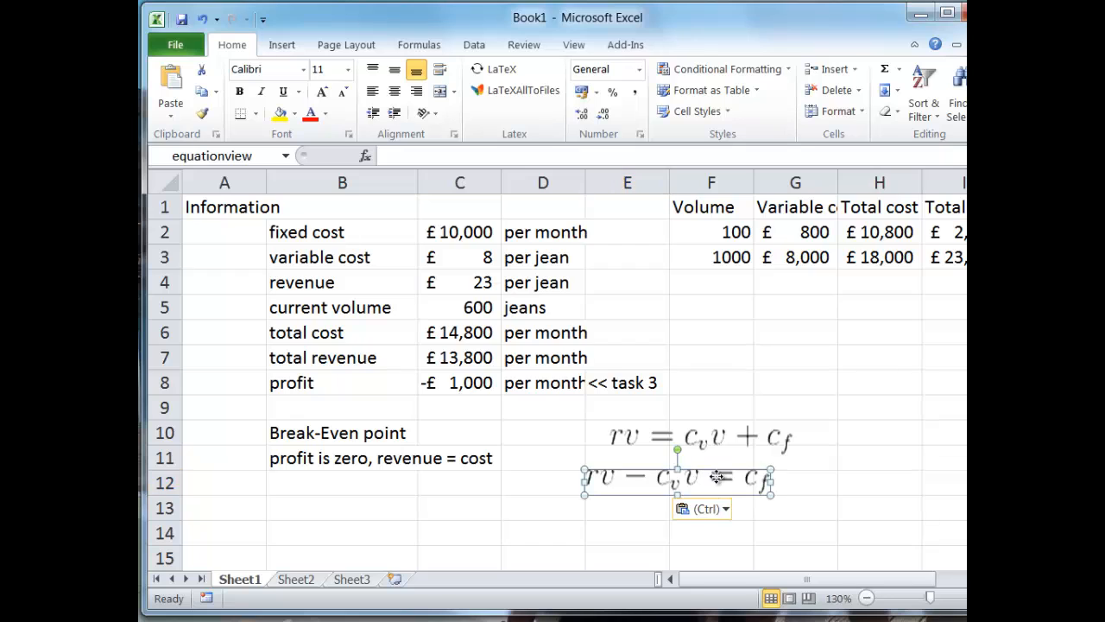
pyautogui.moveTo(716, 477)
pyautogui.mouseDown()
pyautogui.moveTo(691, 469)
pyautogui.moveTo(701, 482)
pyautogui.mouseUp()
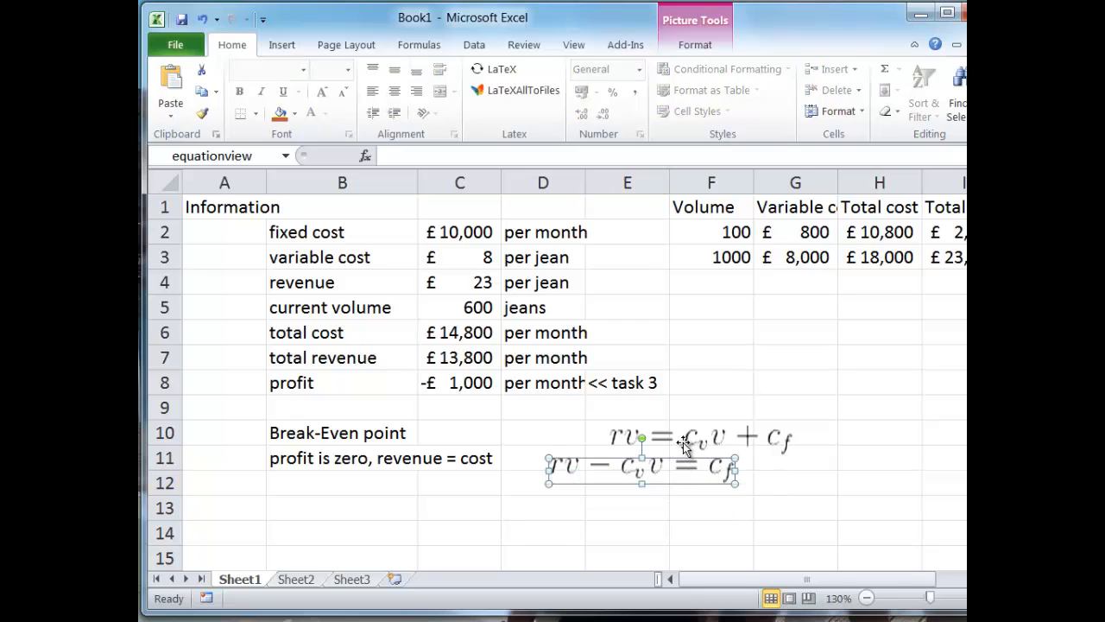
pyautogui.moveTo(683, 442); pyautogui.dragTo(713, 448)
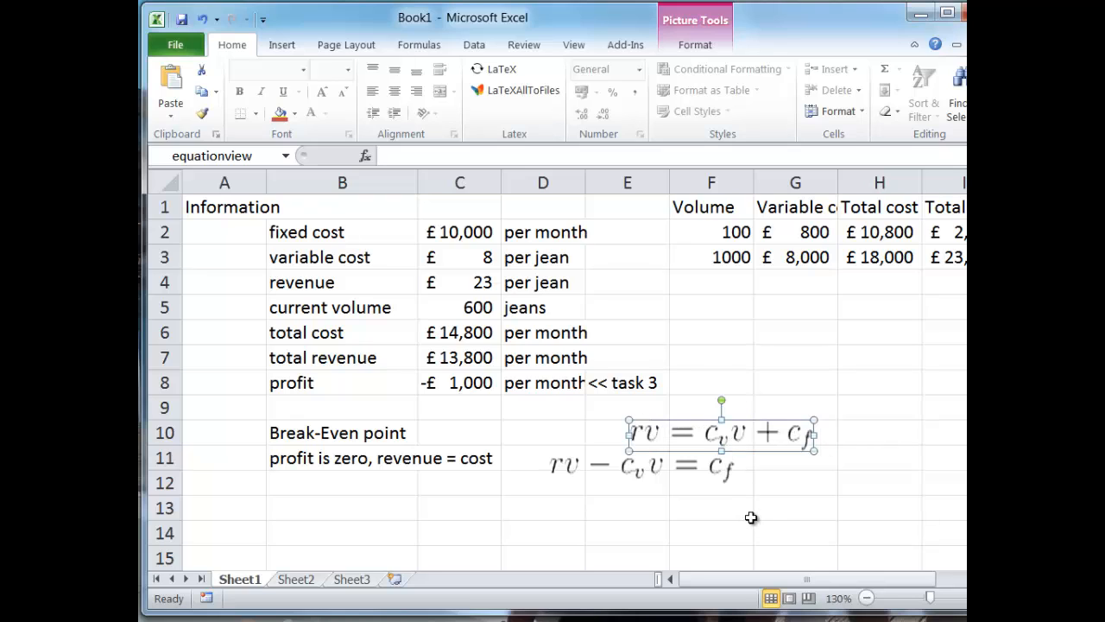
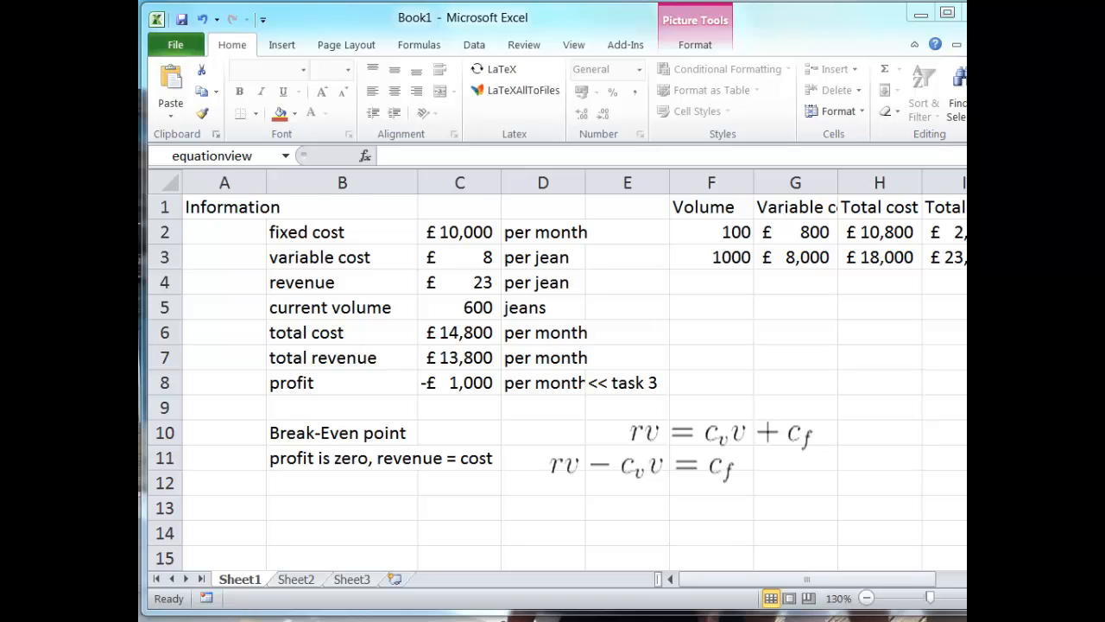
# Step: Copy the rendered (r - c_v)v = c_f image from the Firefox LaTeX editor and paste it into the Excel sheet, aligned beneath the second equation
pyautogui.moveTo(512, 2); pyautogui.dragTo(585, 26)
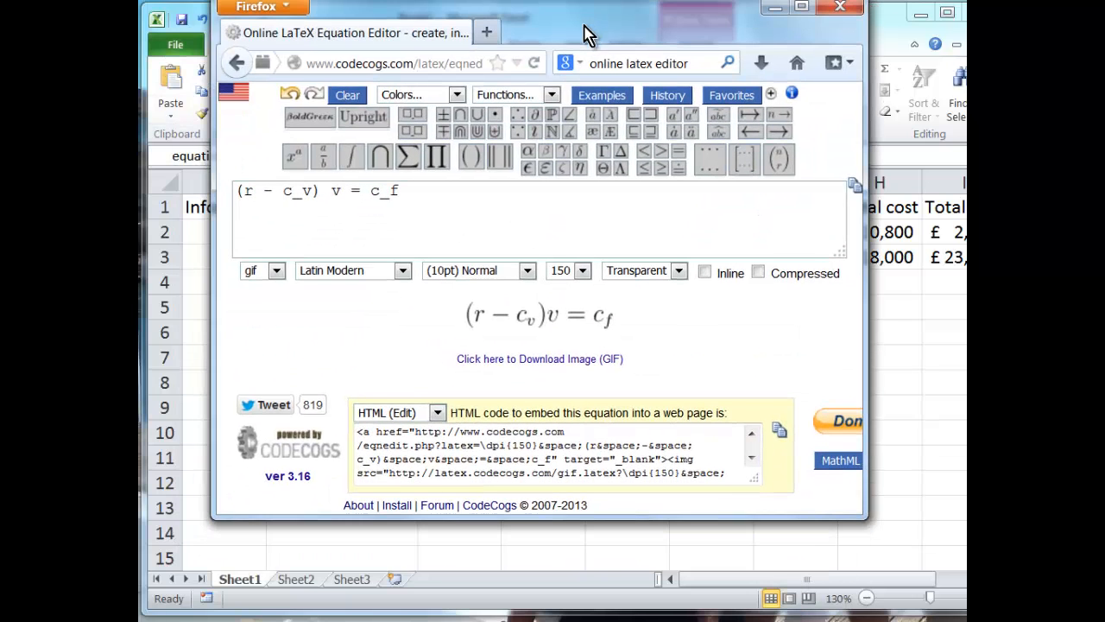
pyautogui.rightClick(499, 317)
pyautogui.click(570, 356)
pyautogui.moveTo(542, 31); pyautogui.dragTo(549, 0)
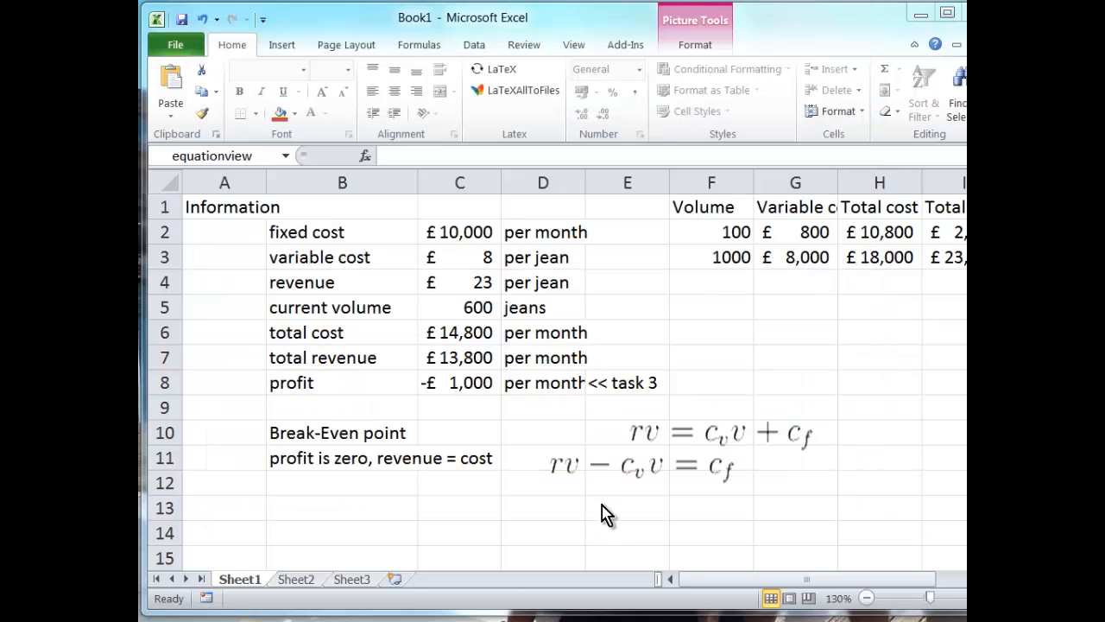
pyautogui.click(602, 500)
pyautogui.click(582, 497)
pyautogui.rightClick(587, 494)
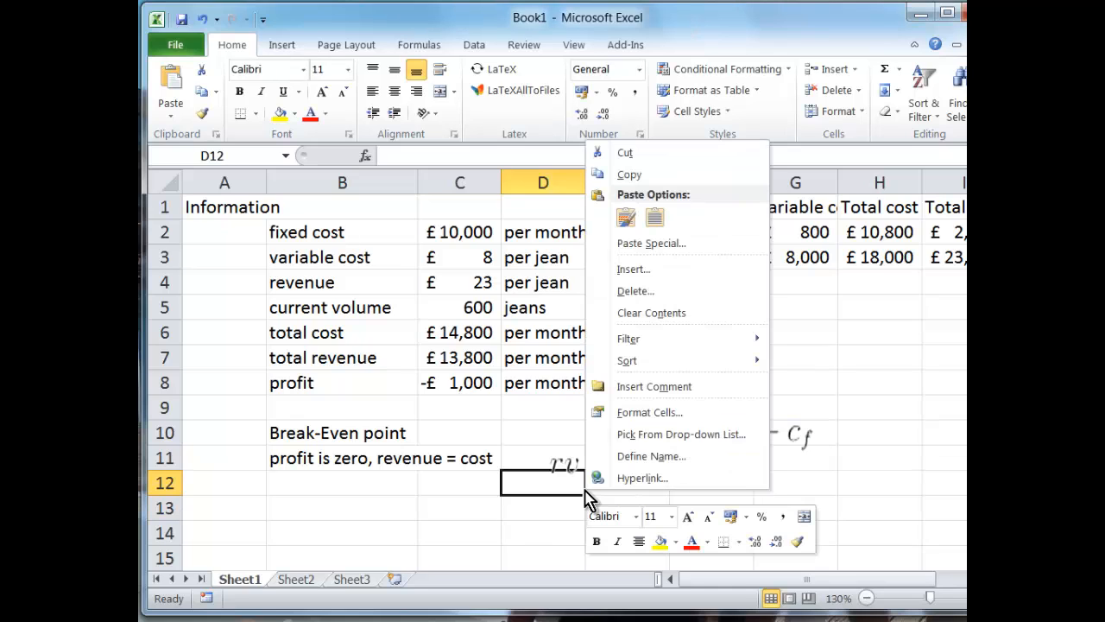
pyautogui.click(626, 217)
pyautogui.moveTo(626, 490); pyautogui.dragTo(640, 509)
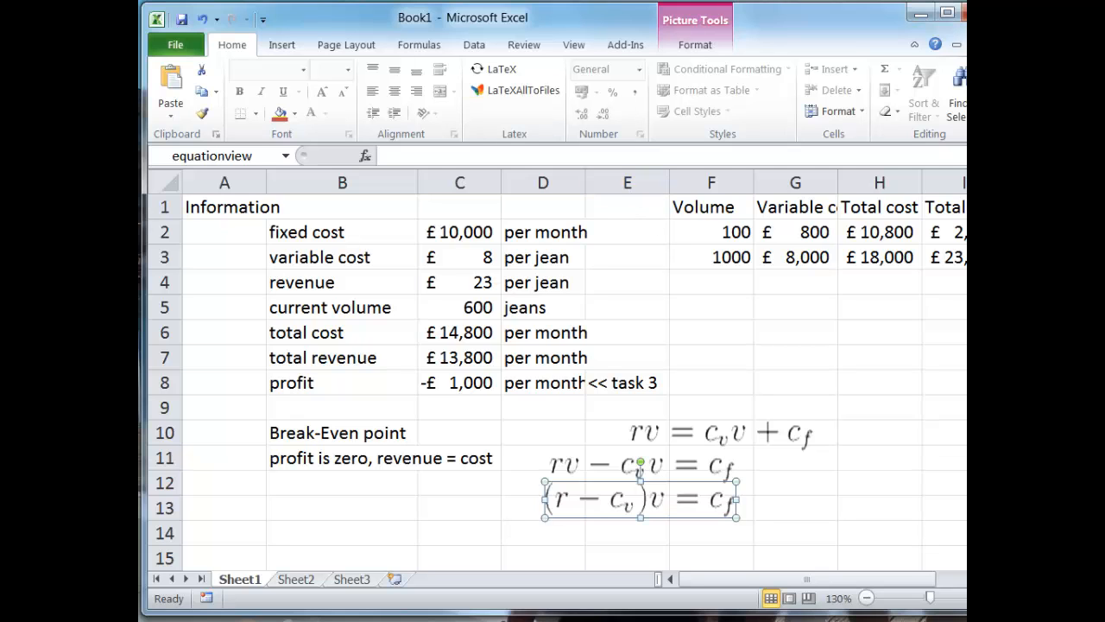
# Step: Switch to the LaTeX equation editor in Firefox and rewrite the equation as v = \frac{c_f}{(r - c_v)}
pyautogui.hotkey('alt', 'Tab')
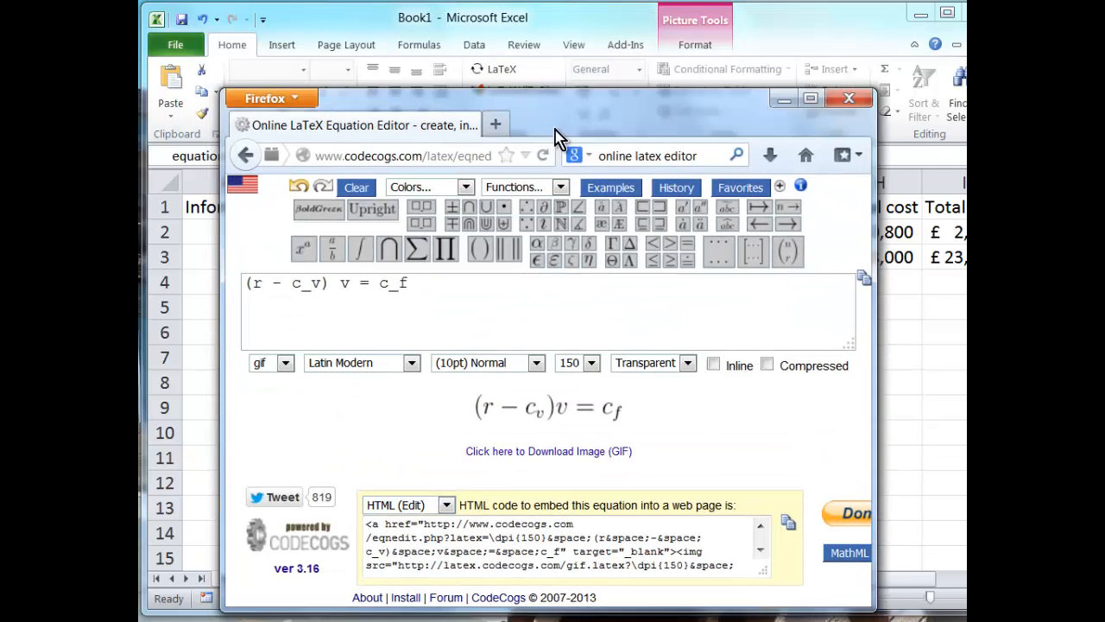
pyautogui.moveTo(556, 129); pyautogui.dragTo(547, 86)
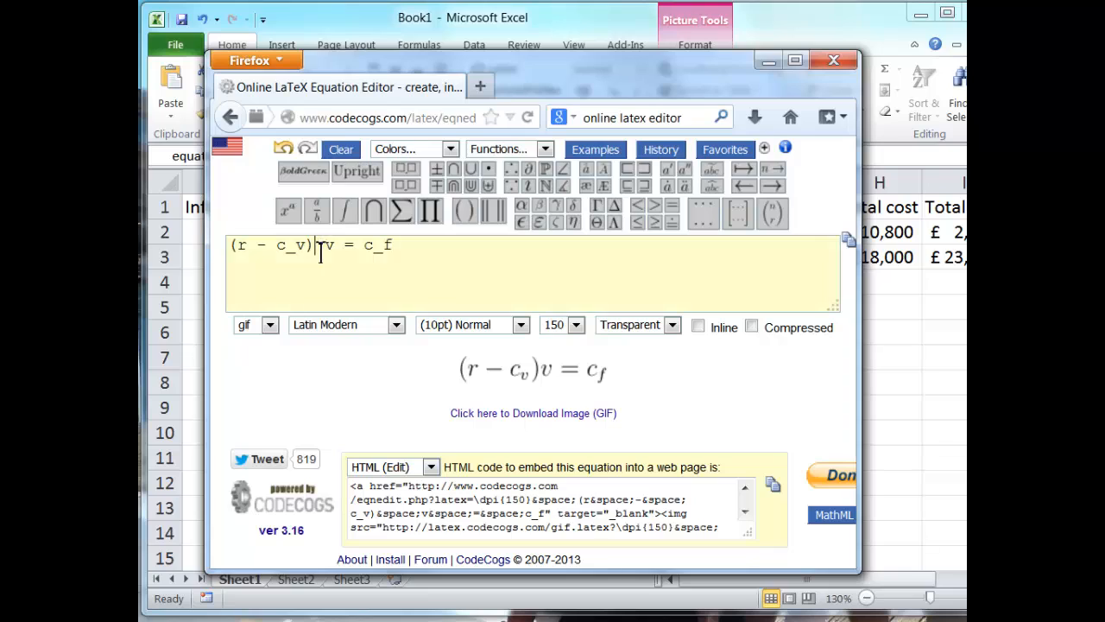
pyautogui.moveTo(321, 250); pyautogui.dragTo(229, 250)
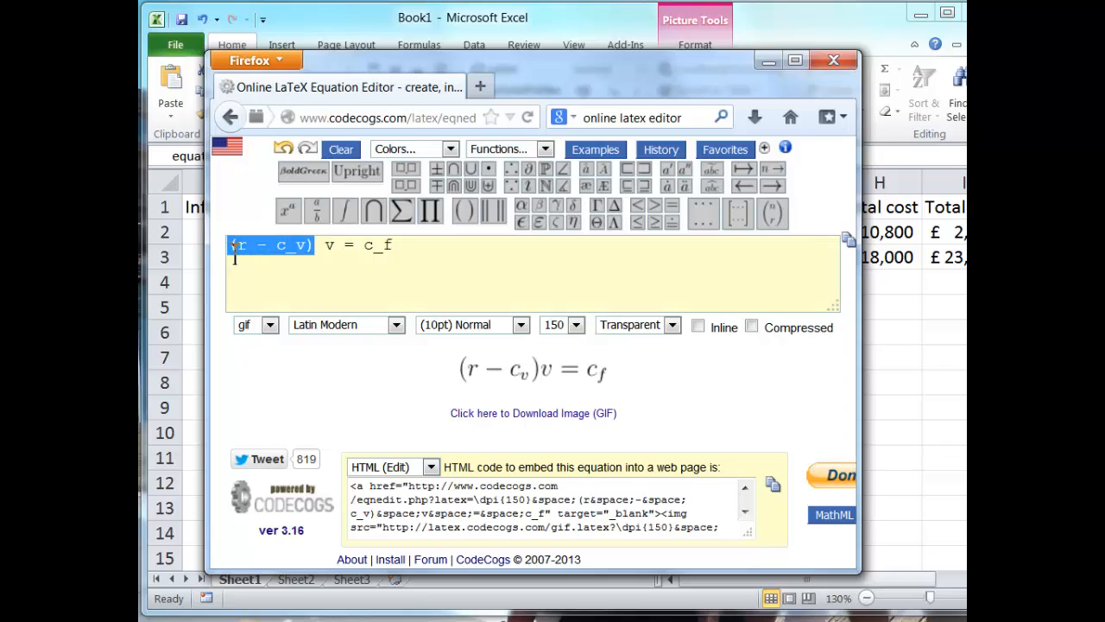
pyautogui.press('BackSpace')
pyautogui.click(359, 260)
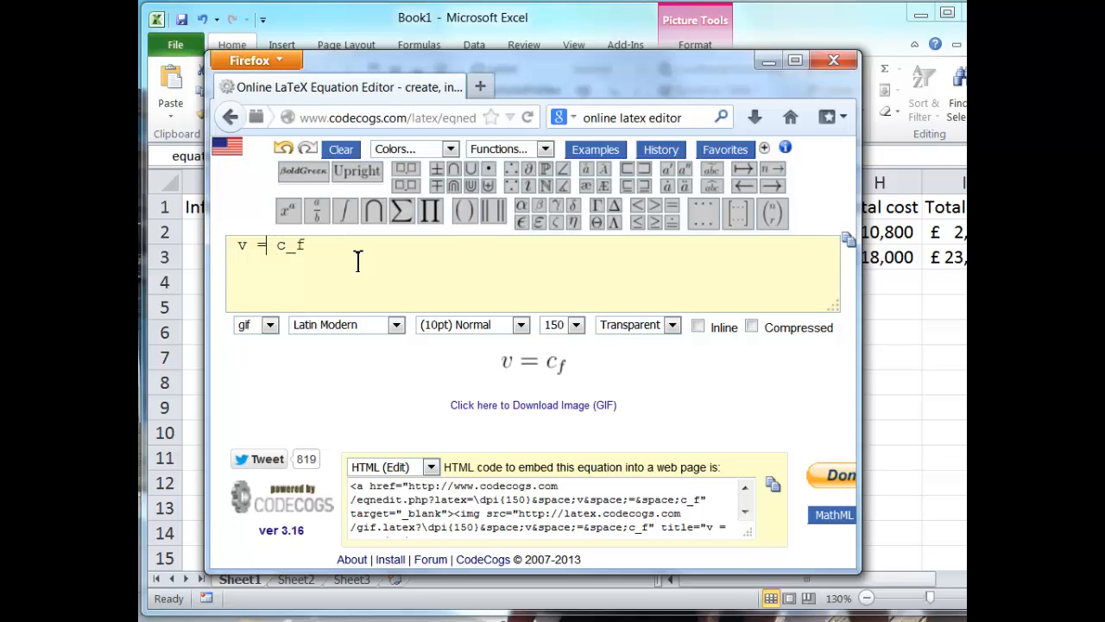
pyautogui.write('\\frac{}{}')
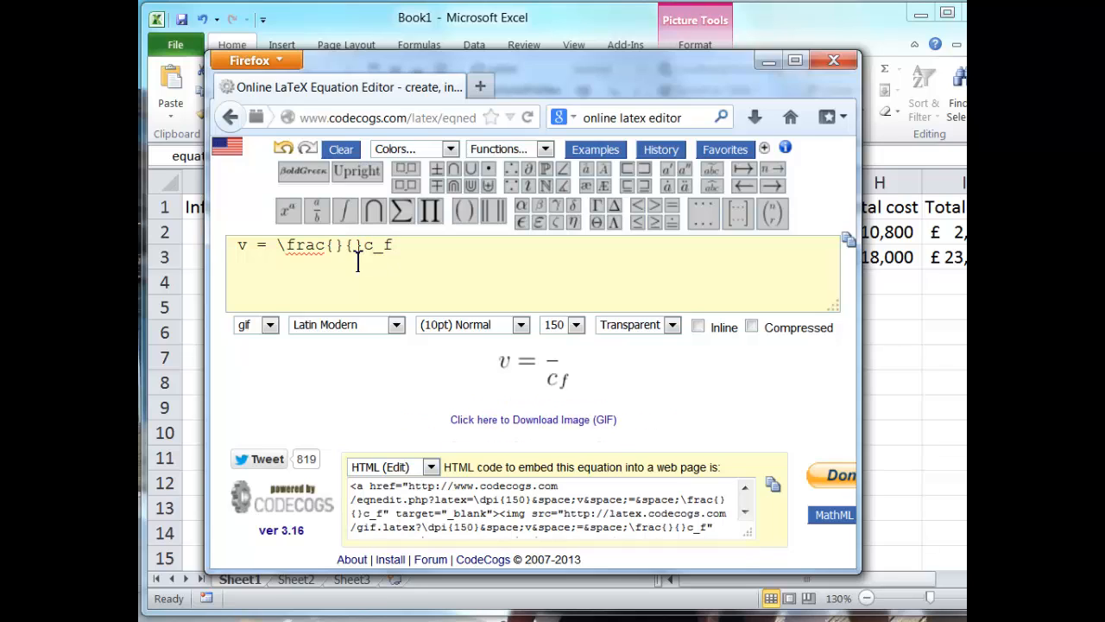
pyautogui.write('(r - c_v)')
pyautogui.hotkey('shift', 'End')
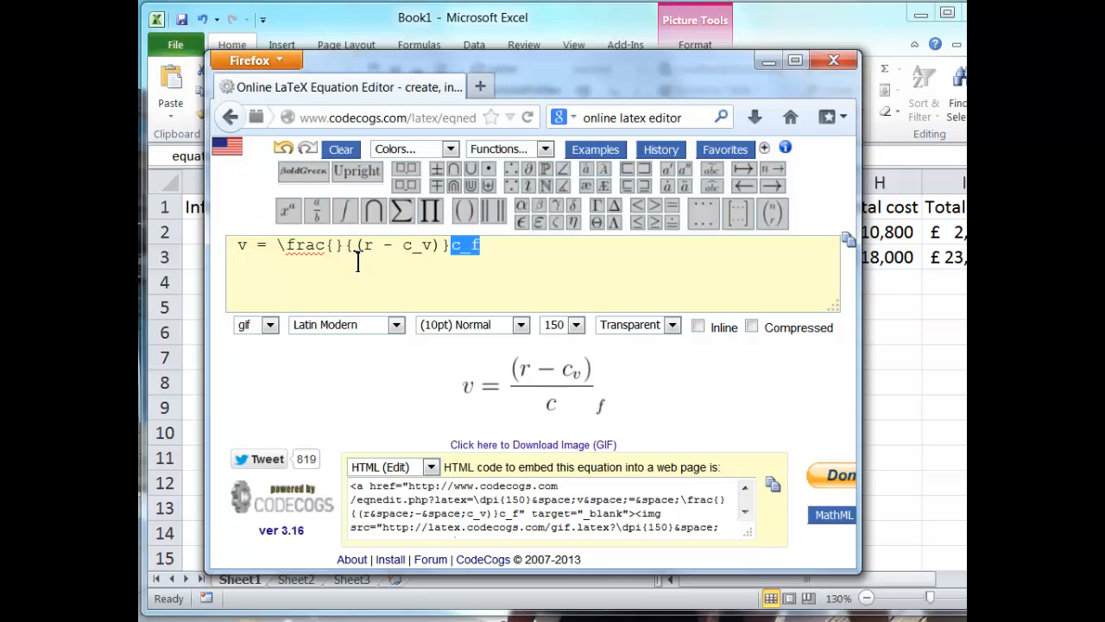
pyautogui.hotkey('ctrl', 'x')
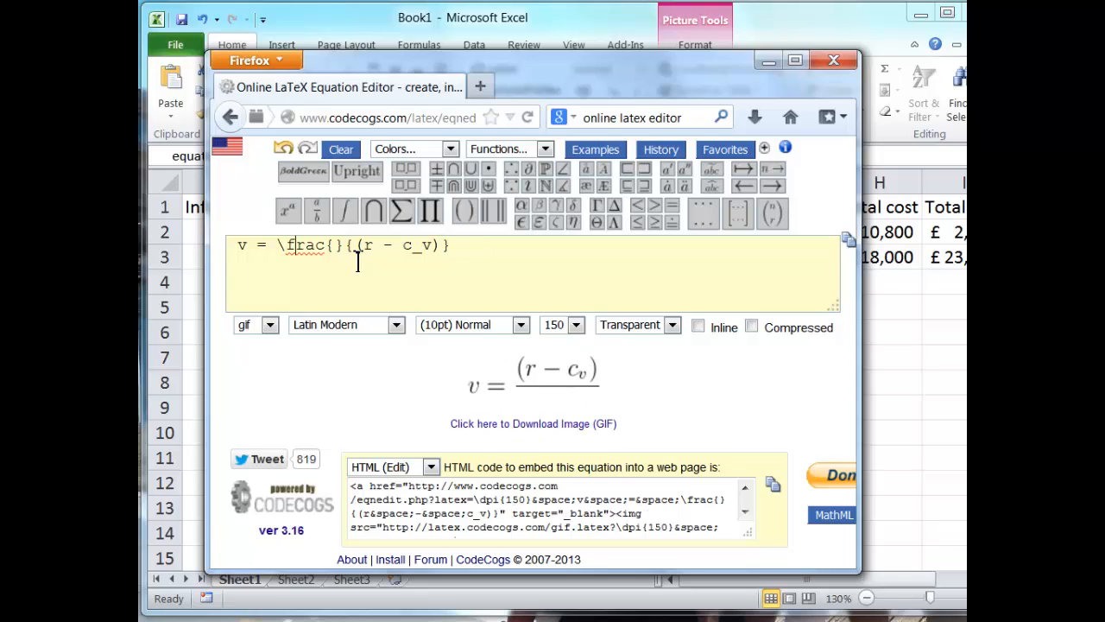
pyautogui.hotkey('ctrl', 'v')
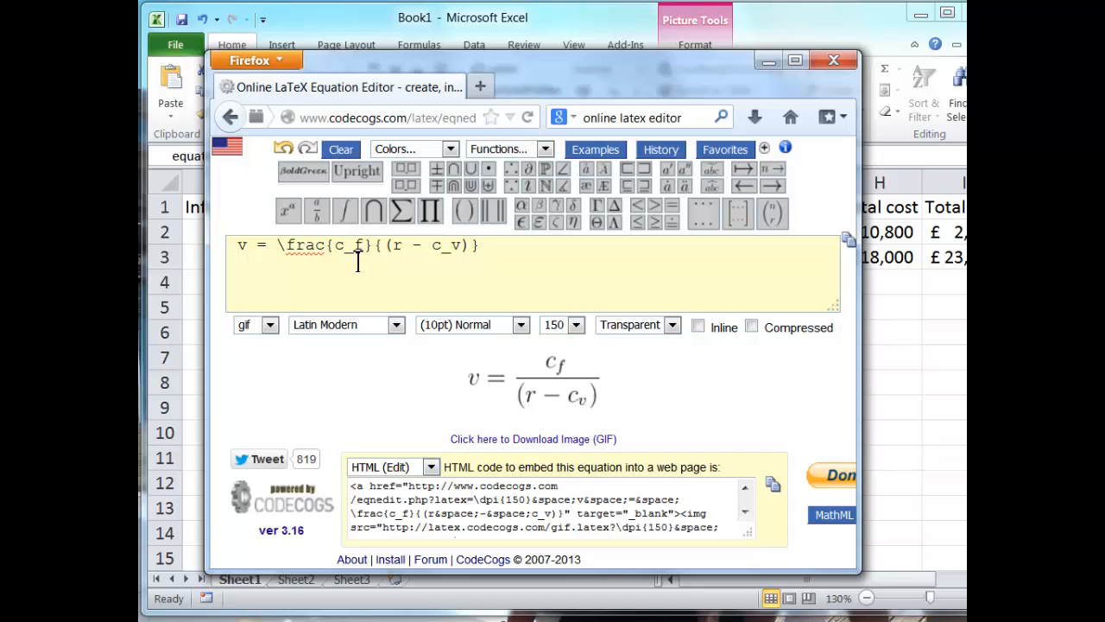
pyautogui.moveTo(317, 214)
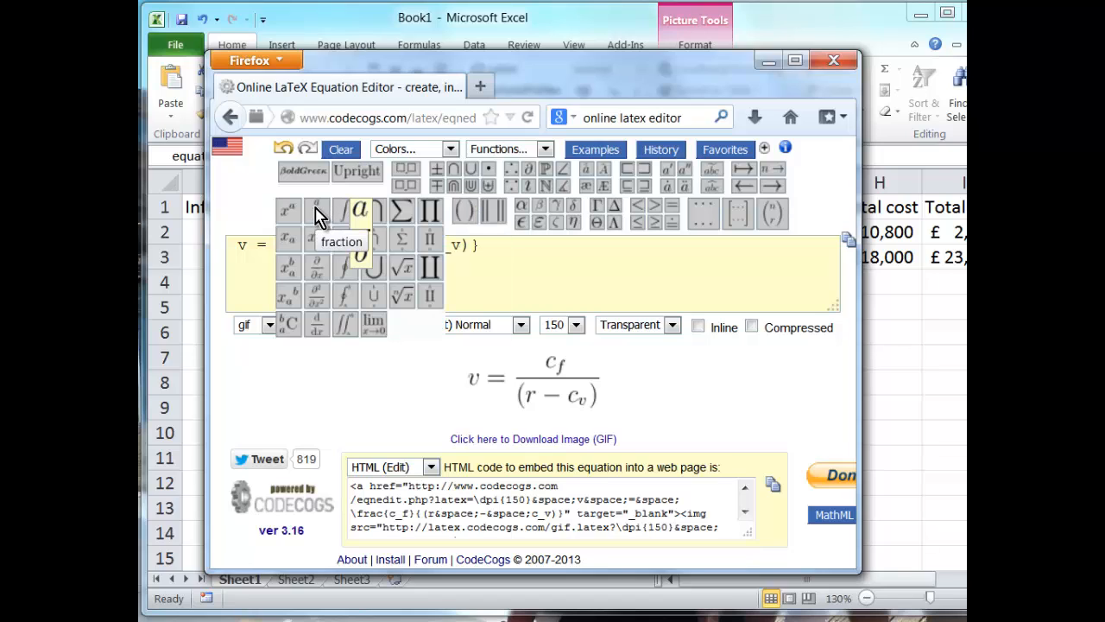
# Step: Copy the rendered fraction equation image and paste it into the Excel sheet at D14
pyautogui.rightClick(533, 385)
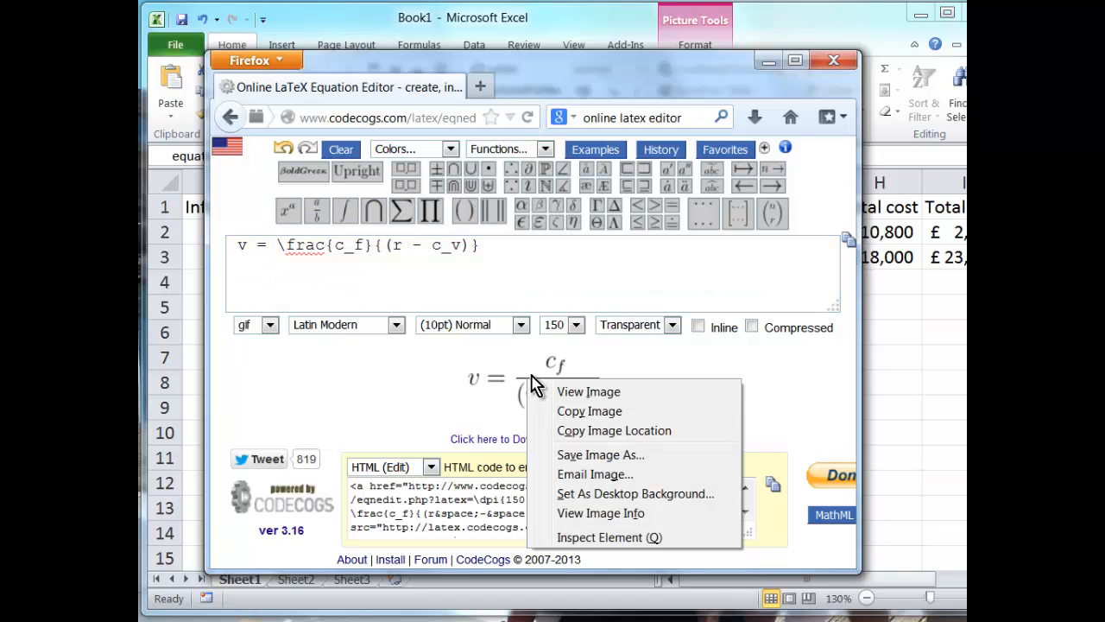
pyautogui.click(590, 412)
pyautogui.moveTo(704, 76); pyautogui.dragTo(688, 0)
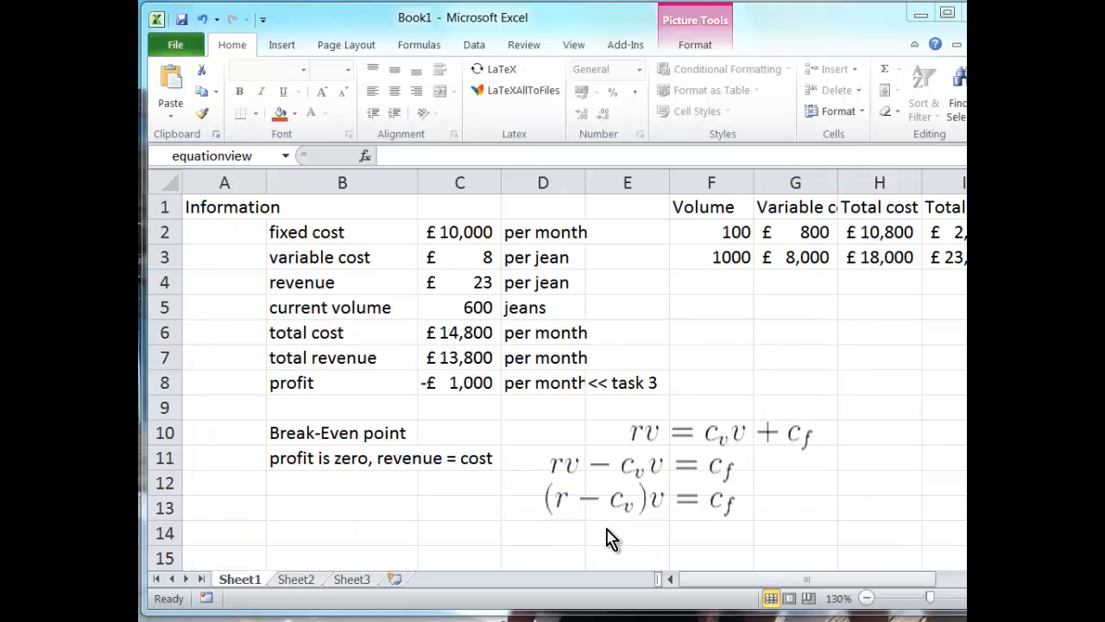
pyautogui.click(571, 510)
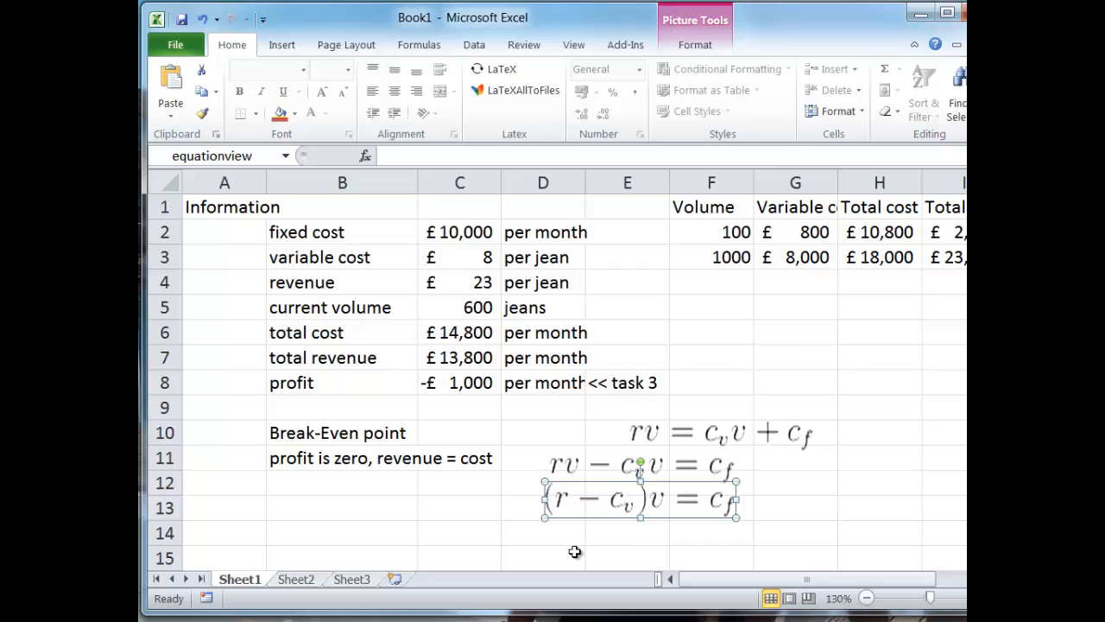
pyautogui.click(519, 539)
pyautogui.rightClick(545, 546)
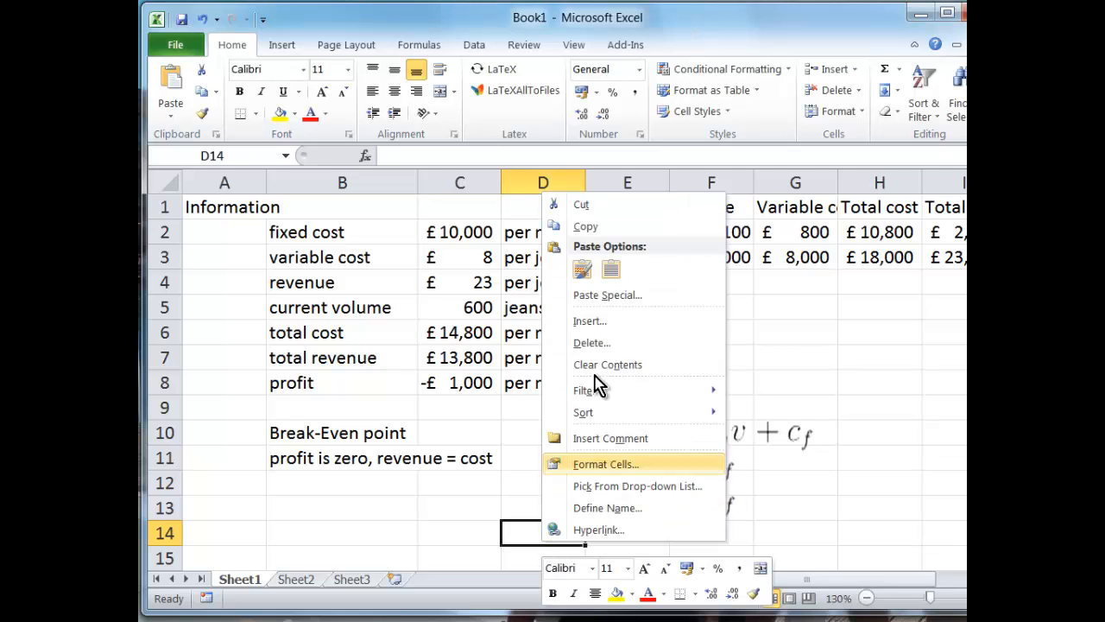
pyautogui.click(582, 271)
# Step: Move the fraction equation image beneath the third equation so that its equals sign lines up with those above
pyautogui.scroll(-2, 592, 471)
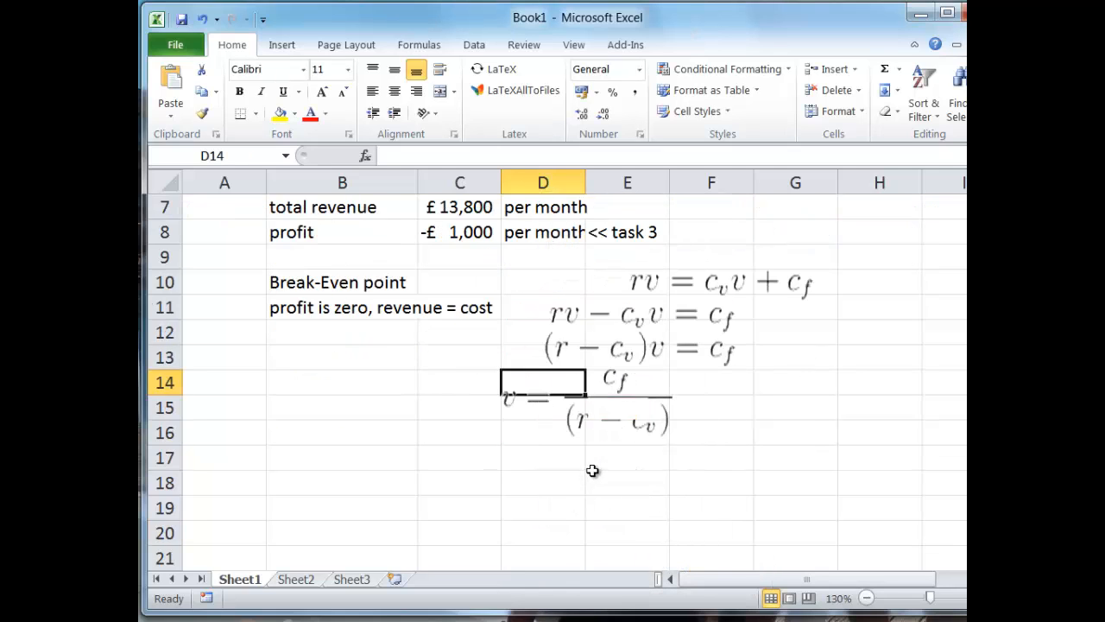
pyautogui.click(618, 408)
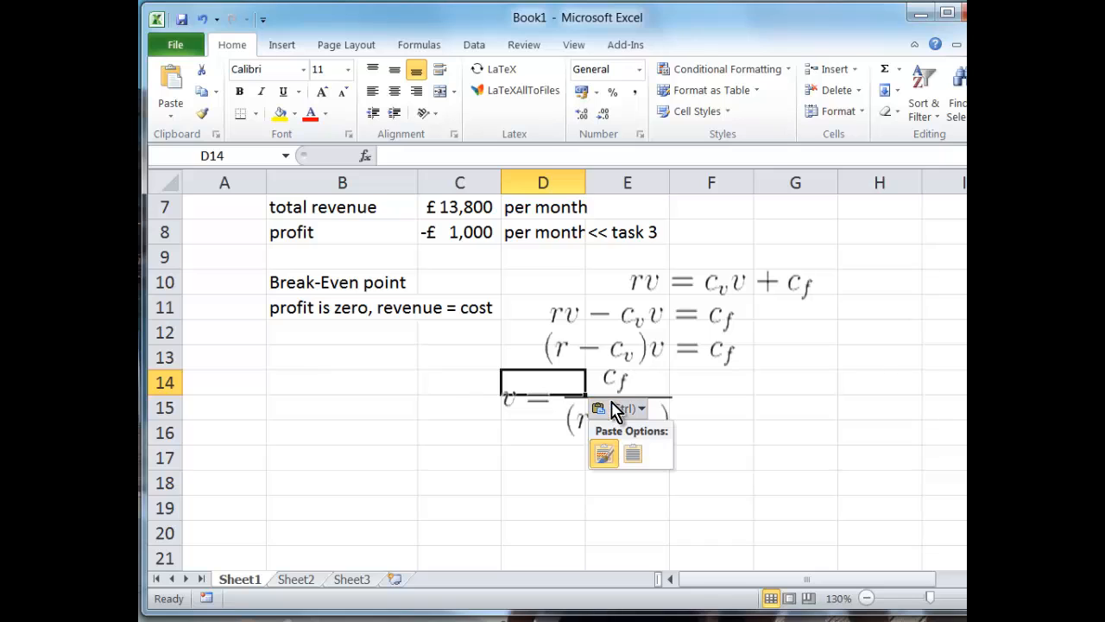
pyautogui.click(542, 408)
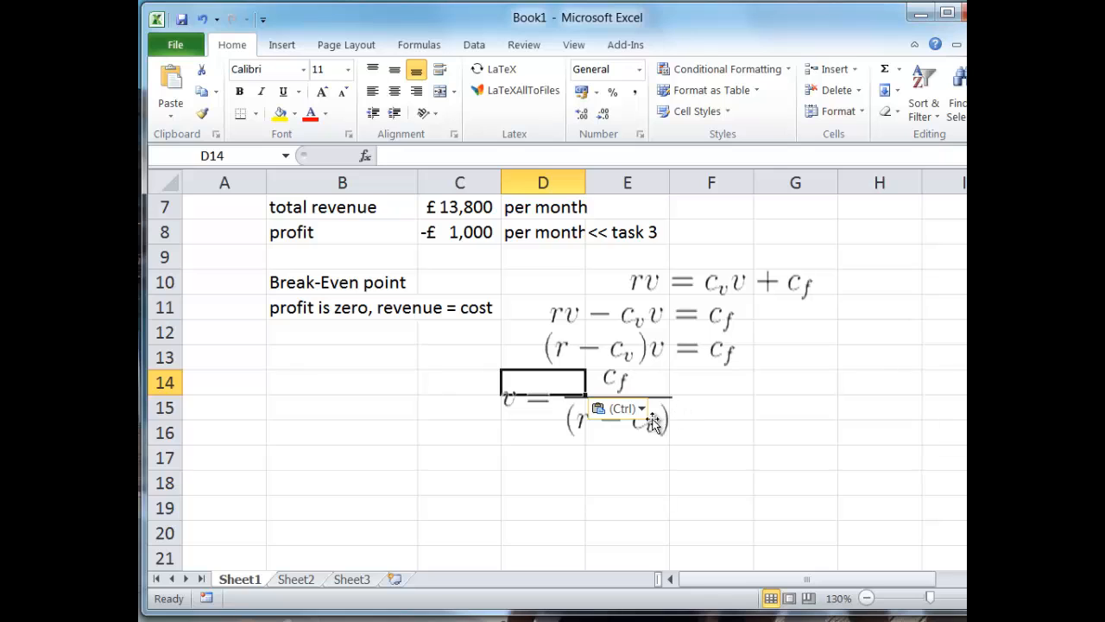
pyautogui.moveTo(653, 421); pyautogui.dragTo(795, 428)
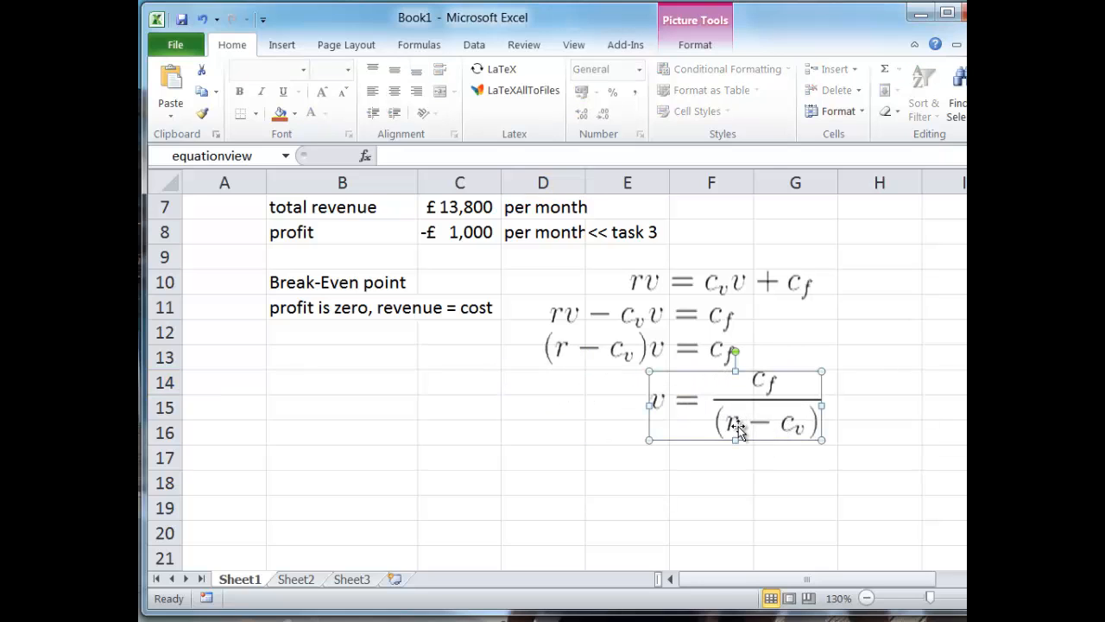
# Step: Enter the break-even formula =C2/(C4-C3) in C10, beside the Break-Even point label
pyautogui.scroll(1, 558, 426)
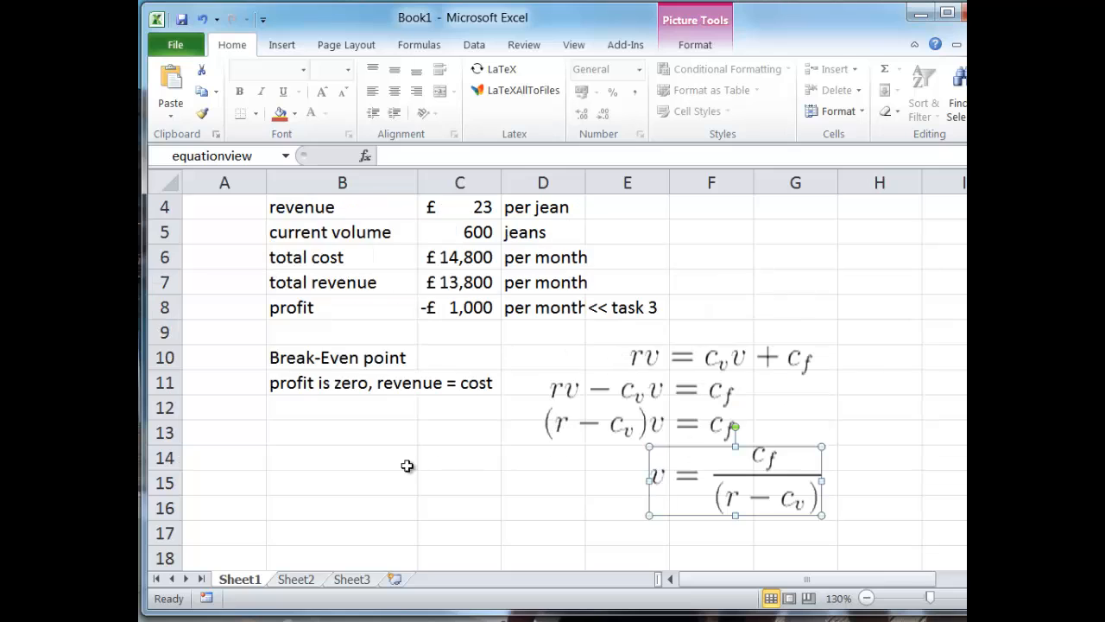
pyautogui.click(323, 444)
pyautogui.press('Up')
pyautogui.press('Up')
pyautogui.press('Up')
pyautogui.press('Up')
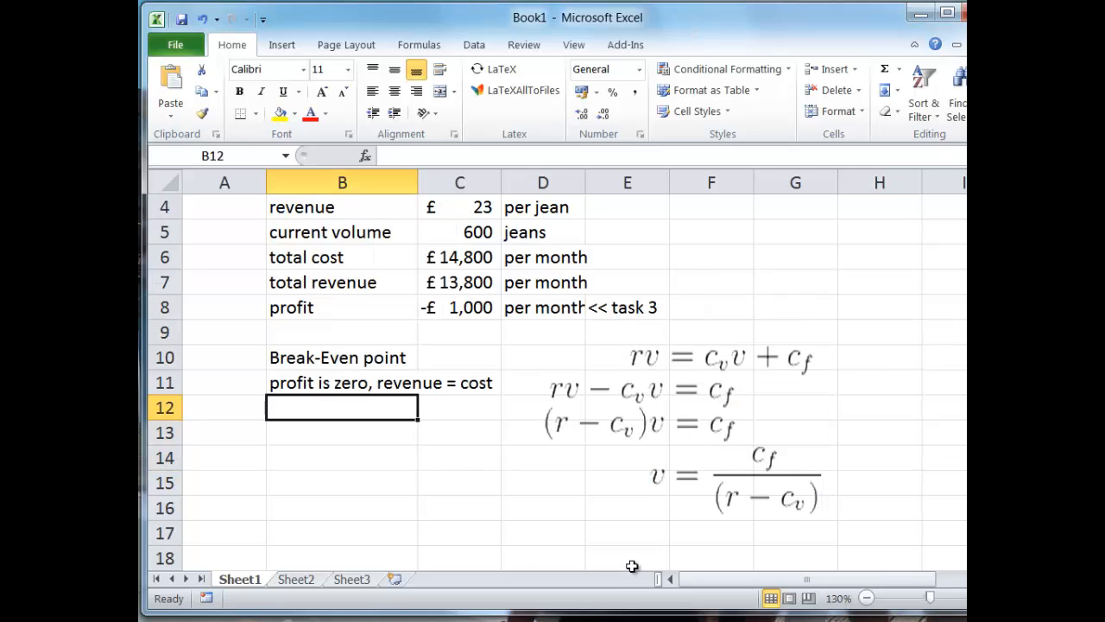
pyautogui.press('Right')
pyautogui.write('=')
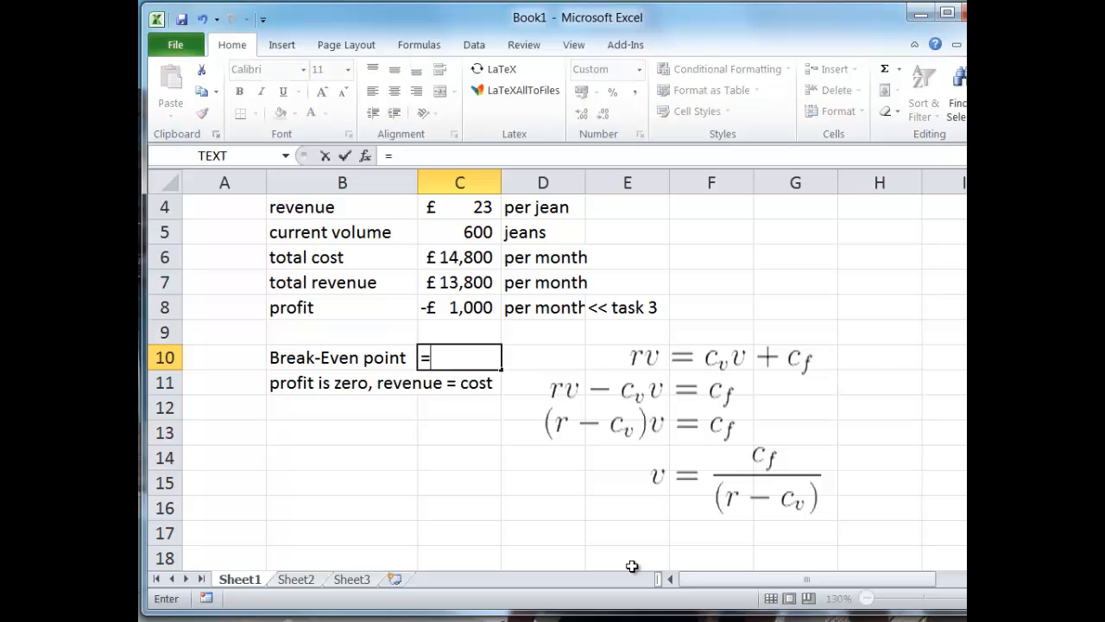
pyautogui.scroll(1, 679, 530)
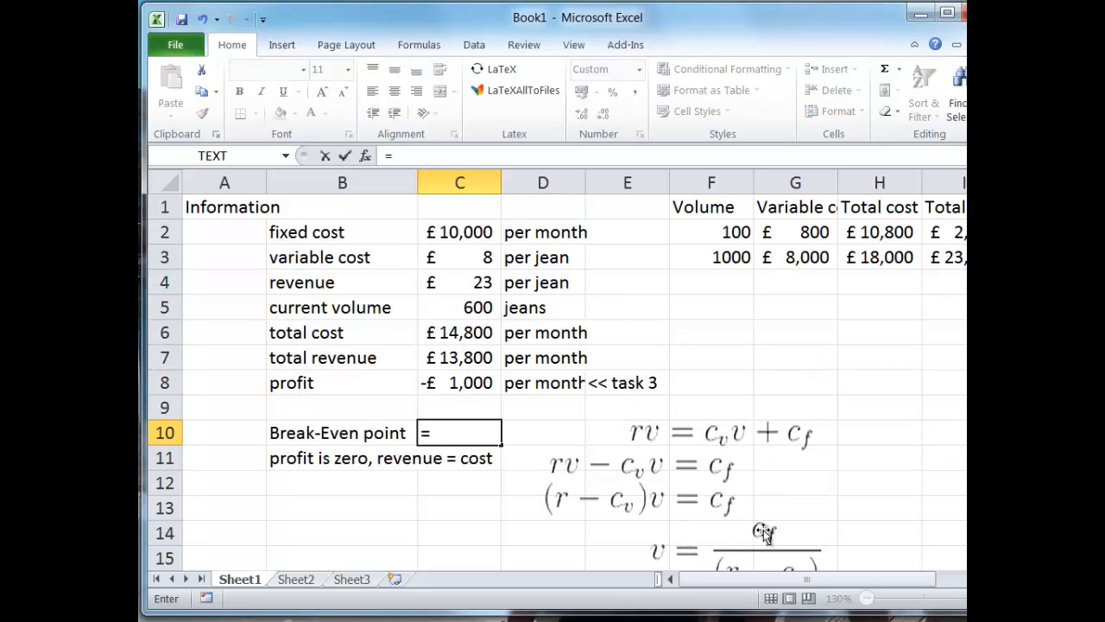
pyautogui.click(461, 233)
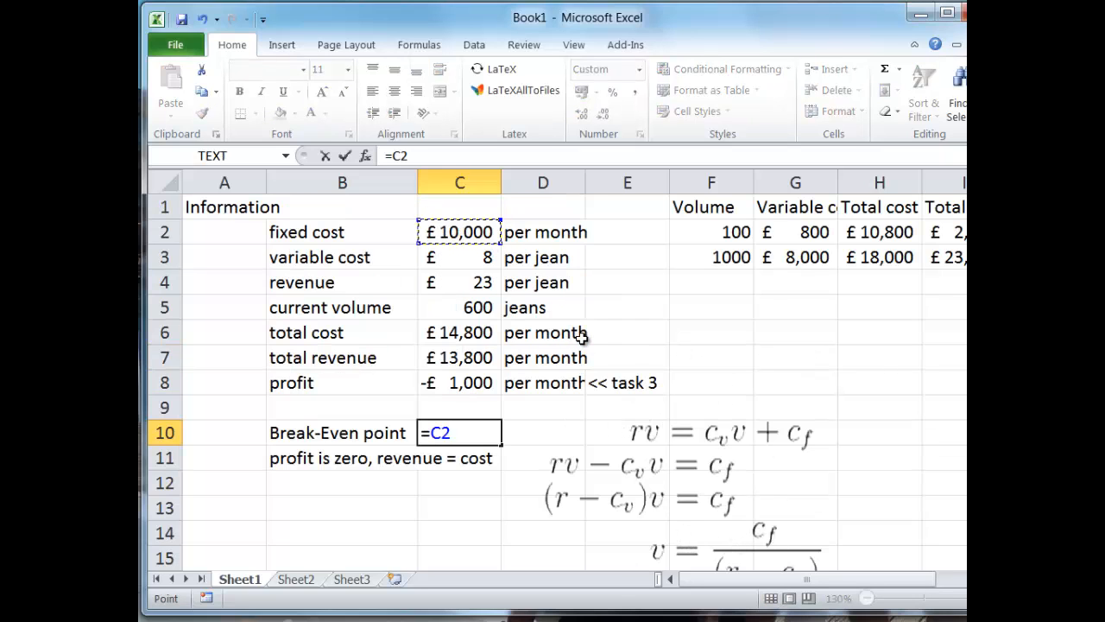
pyautogui.write('/')
pyautogui.scroll(-1, 876, 390)
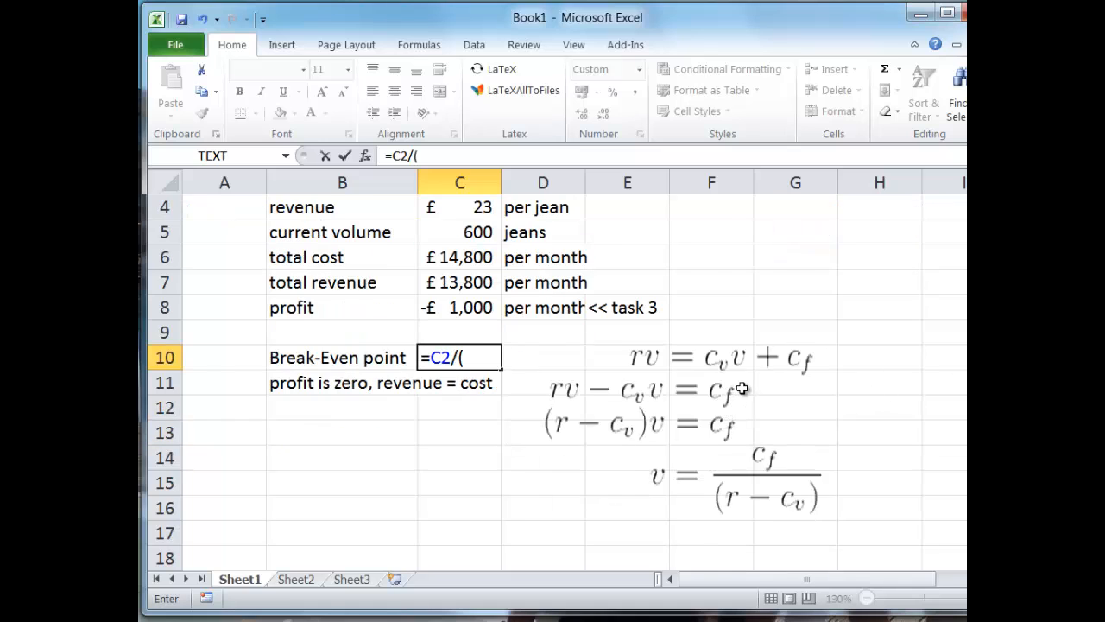
pyautogui.write('(')
pyautogui.scroll(1, 743, 389)
pyautogui.click(455, 285)
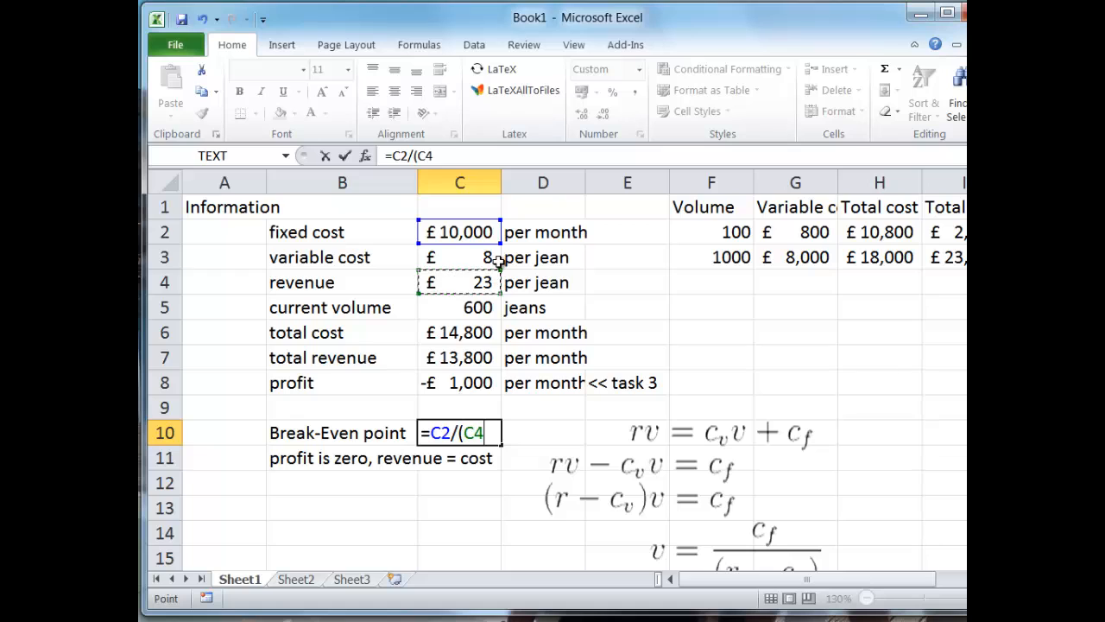
pyautogui.write('-')
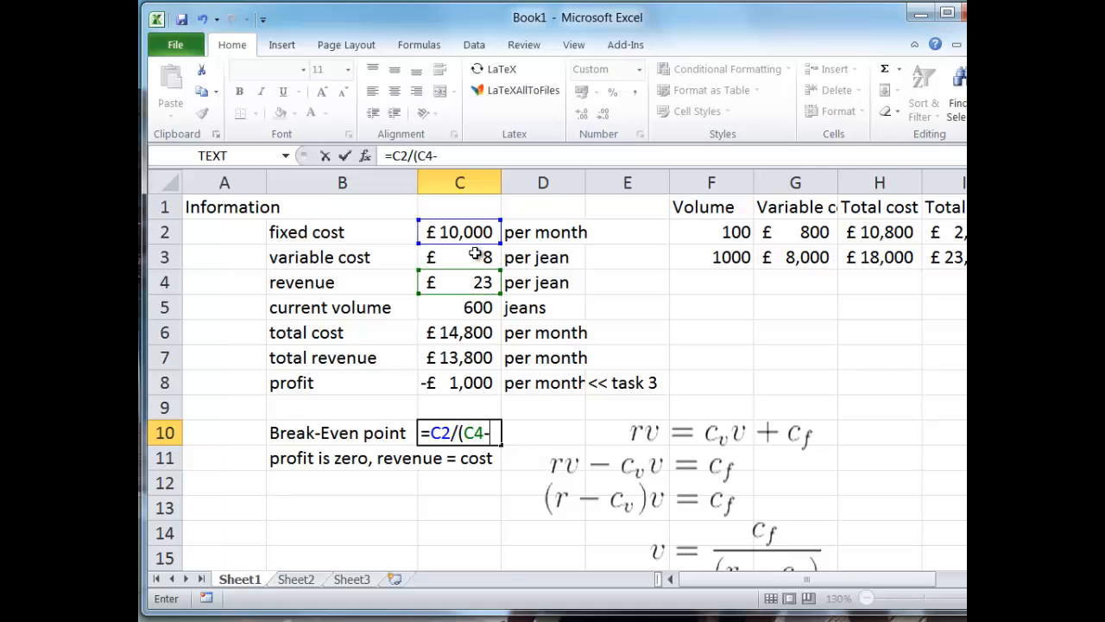
pyautogui.click(482, 258)
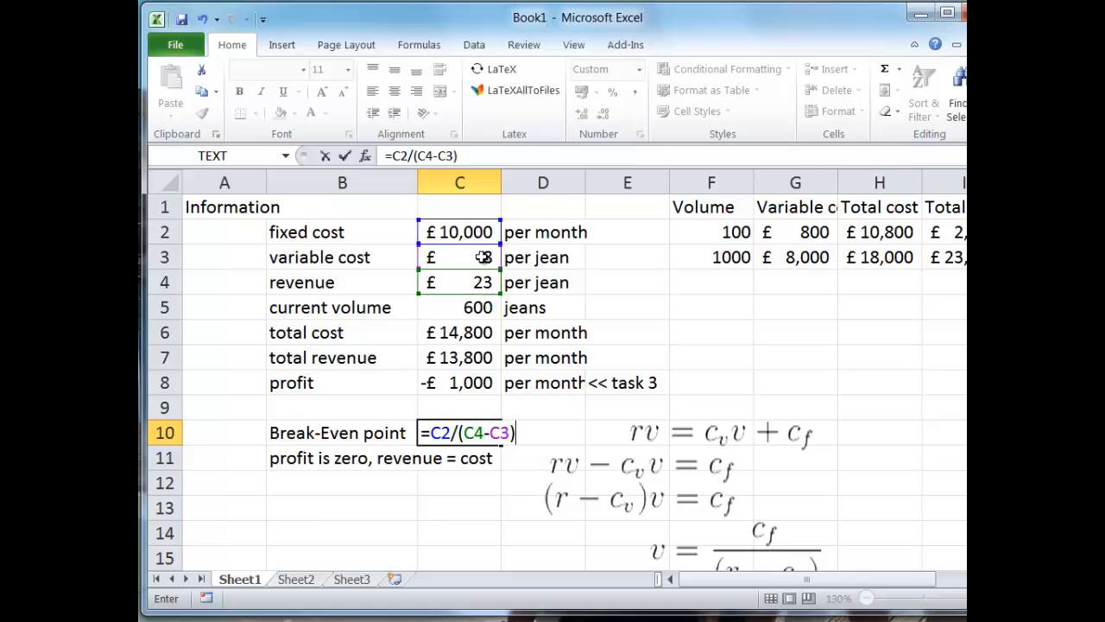
pyautogui.press('Return')
pyautogui.press('Up')
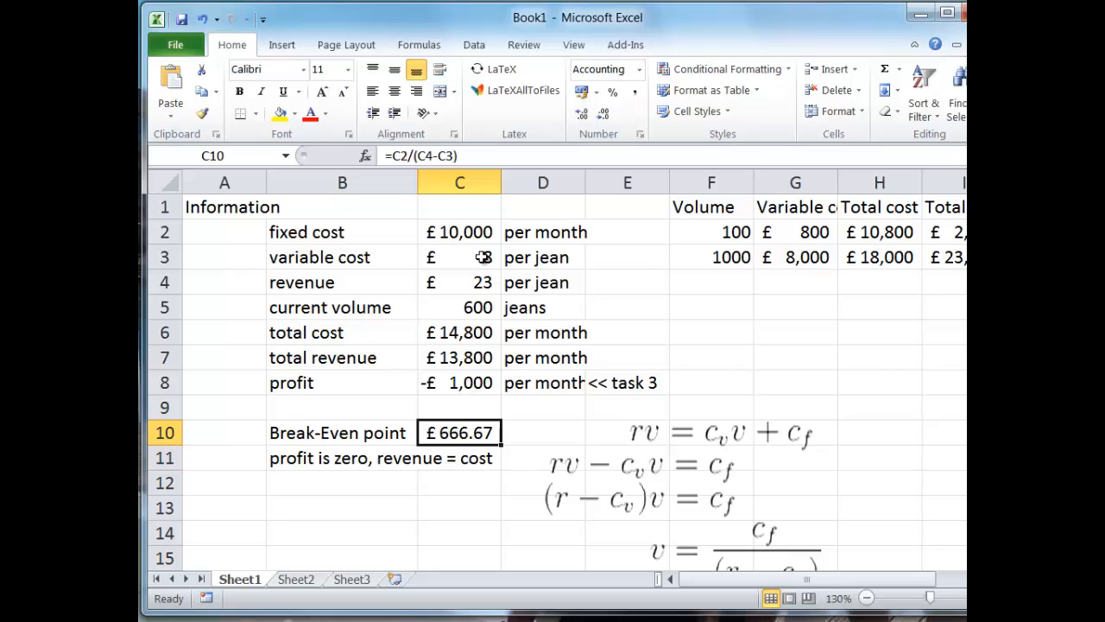
pyautogui.press('Down')
pyautogui.press('Down')
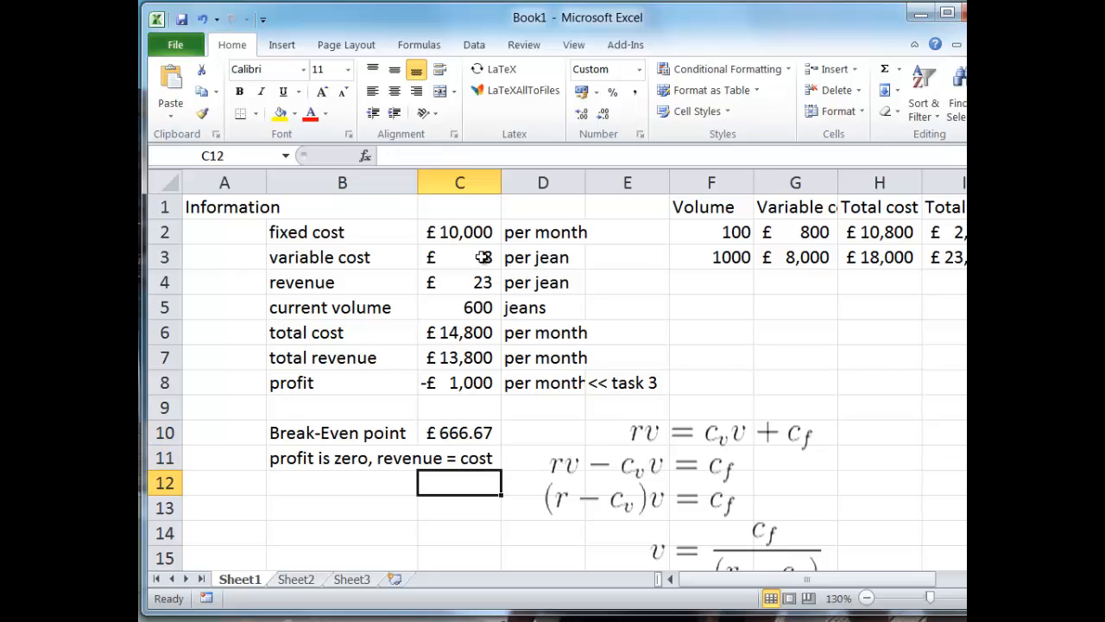
pyautogui.press('Up')
pyautogui.press('Up')
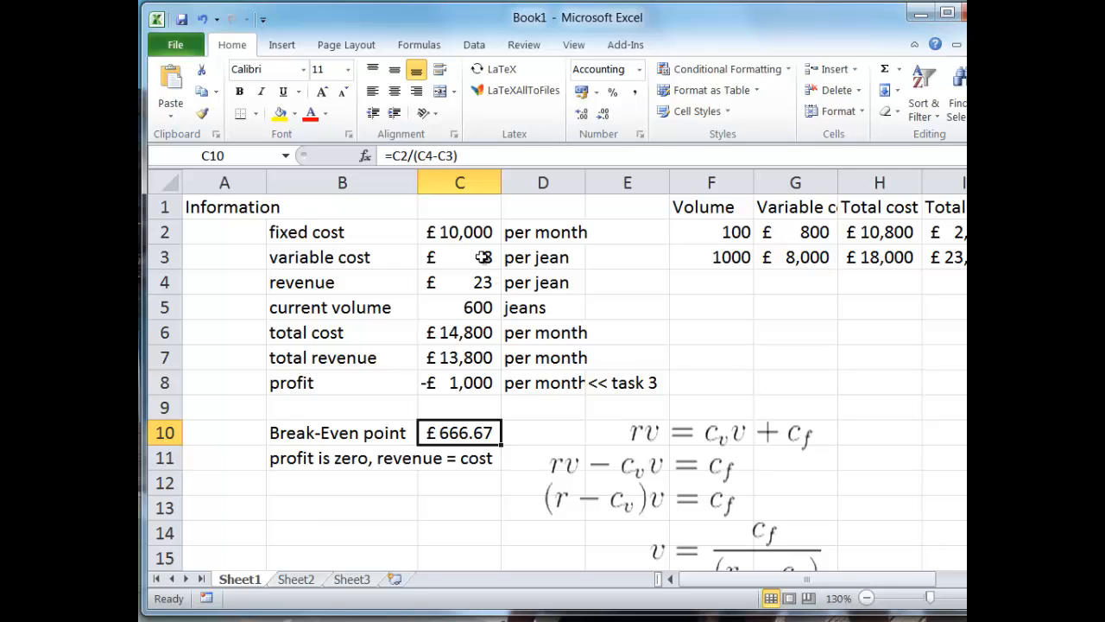
# Step: Set the current volume in C5 to 667 and check the profit in C8
pyautogui.press('Up')
pyautogui.press('Up')
pyautogui.press('Up')
pyautogui.press('Up')
pyautogui.press('Up')
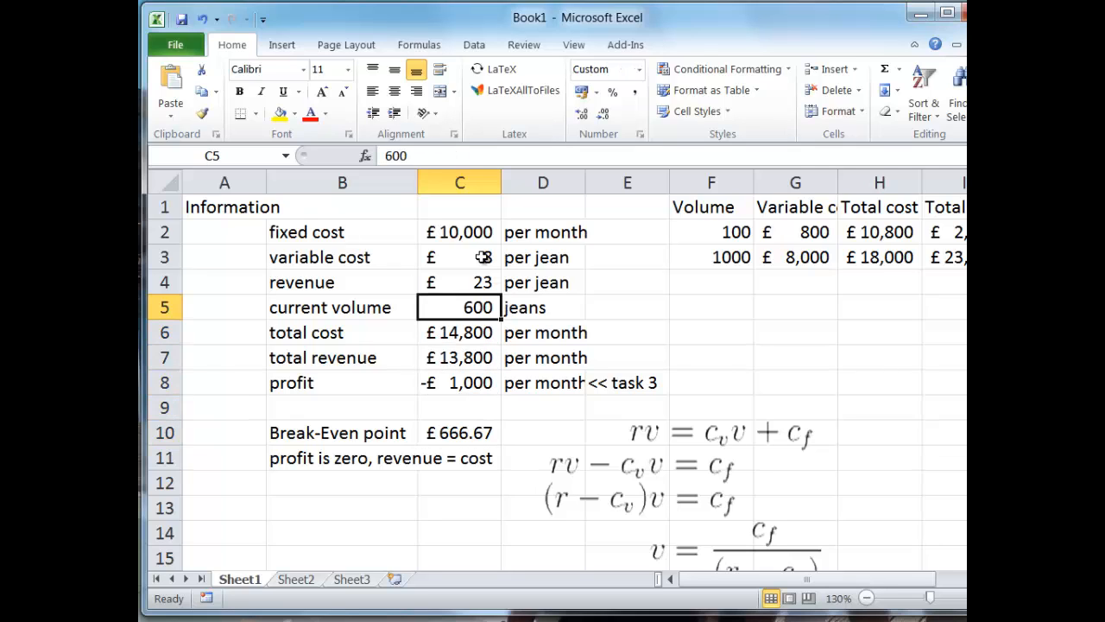
pyautogui.write('667')
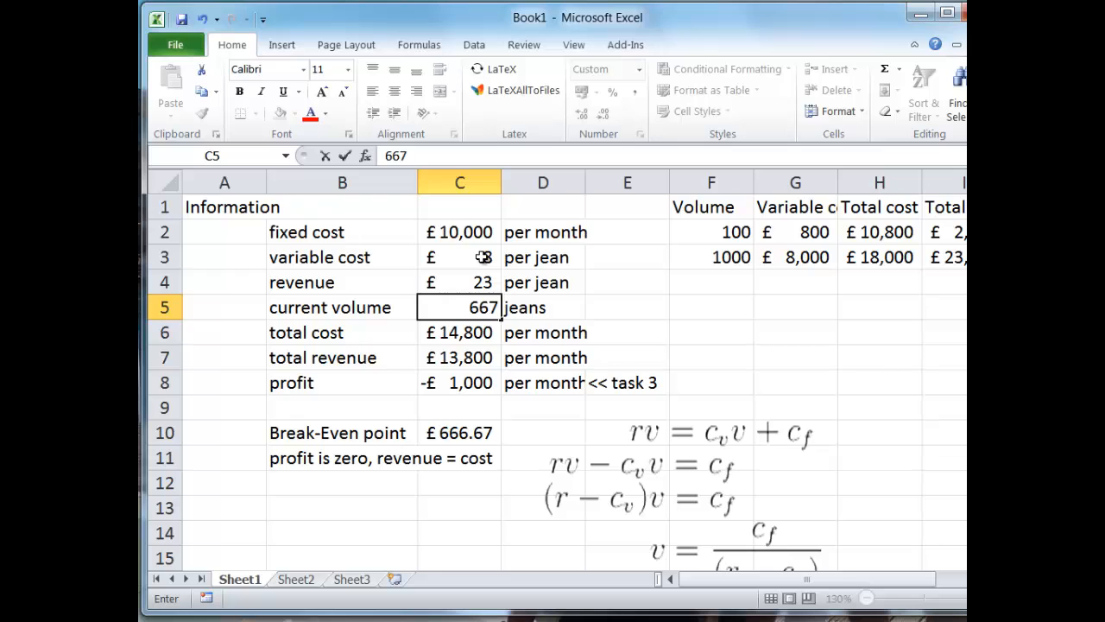
pyautogui.press('Return')
pyautogui.press('Down')
pyautogui.press('Down')
pyautogui.press('Down')
pyautogui.press('Down')
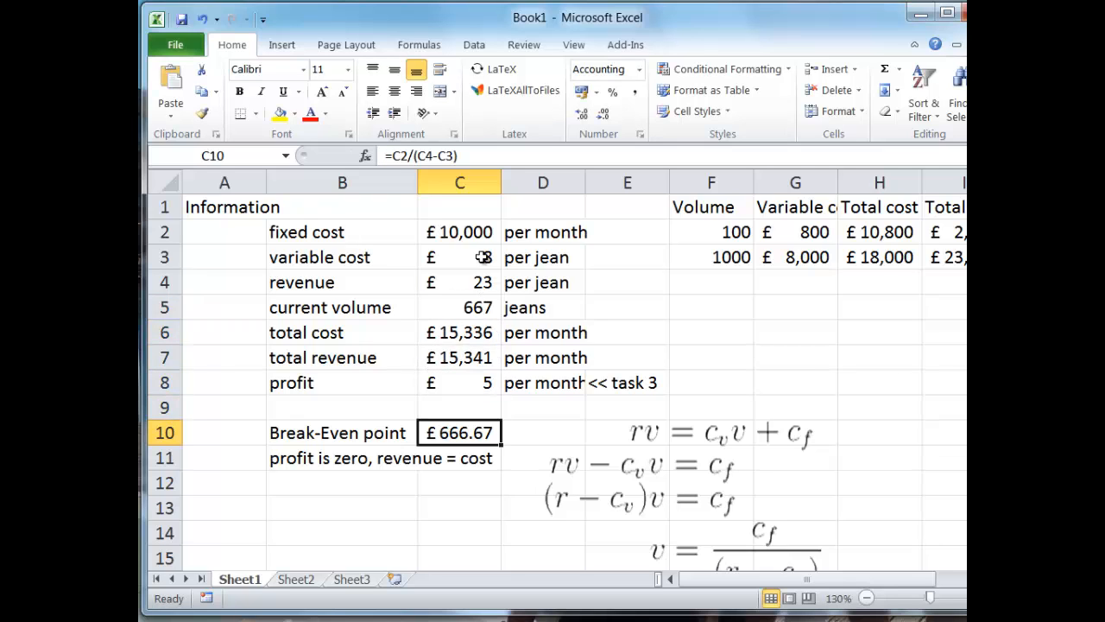
pyautogui.press('Up')
pyautogui.press('Up')
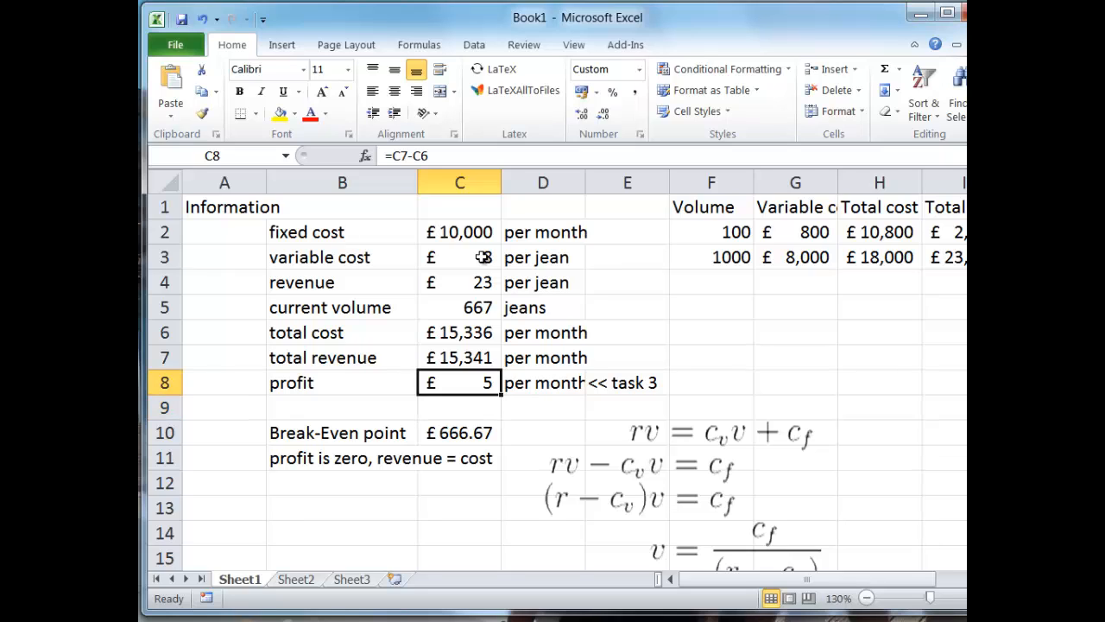
# Step: Link the current volume in C5 to the break-even point with =C10 and check the profit in C8
pyautogui.press('Up')
pyautogui.press('Up')
pyautogui.press('Up')
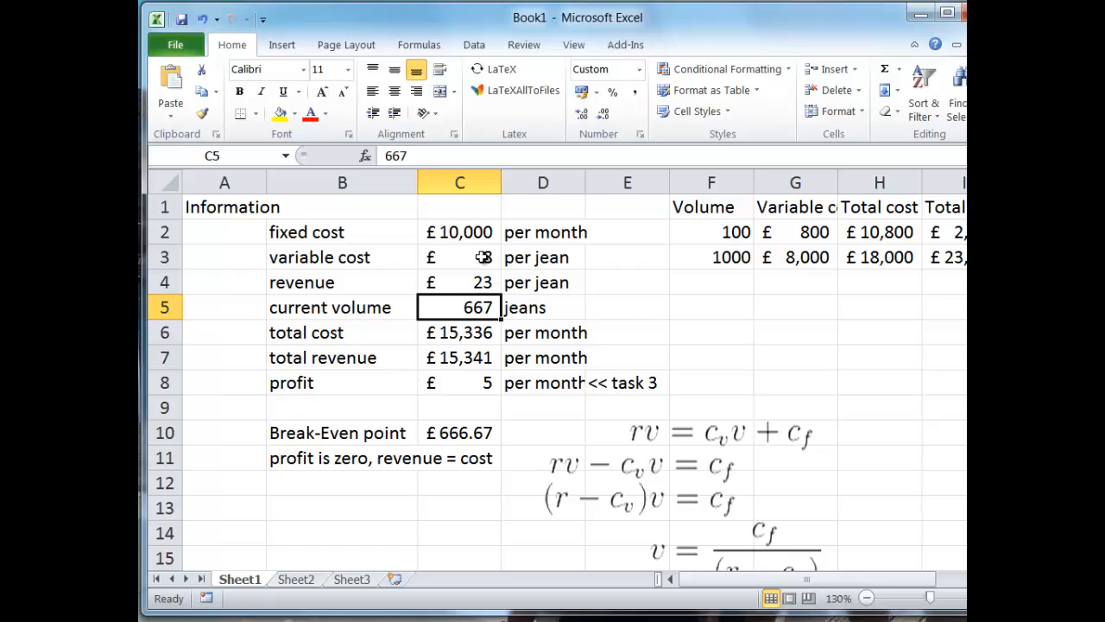
pyautogui.write('=')
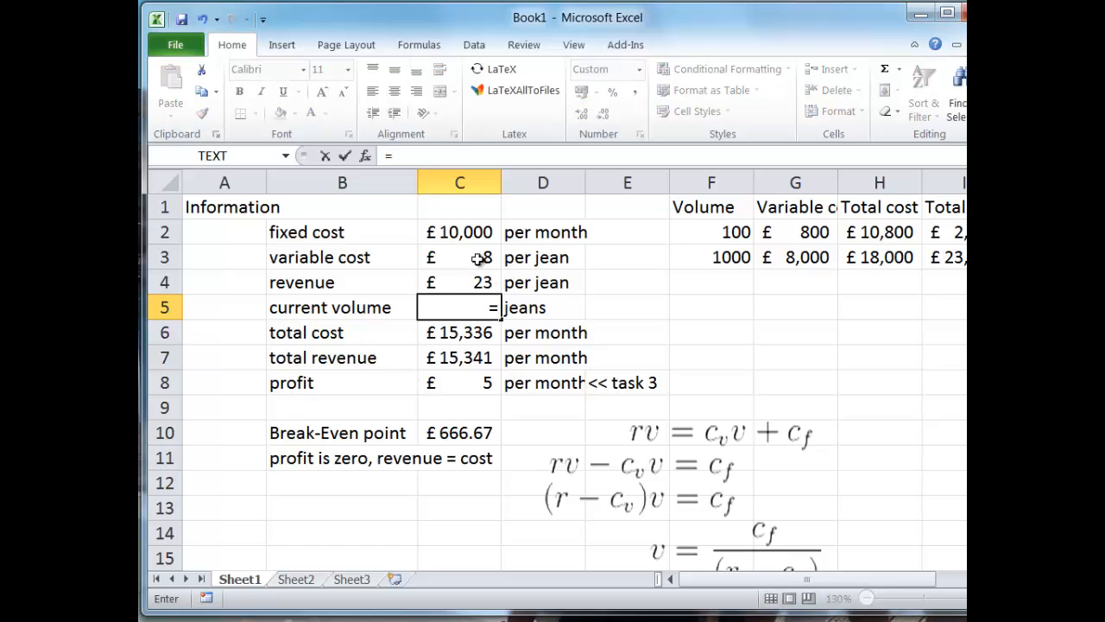
pyautogui.click(456, 434)
pyautogui.press('Return')
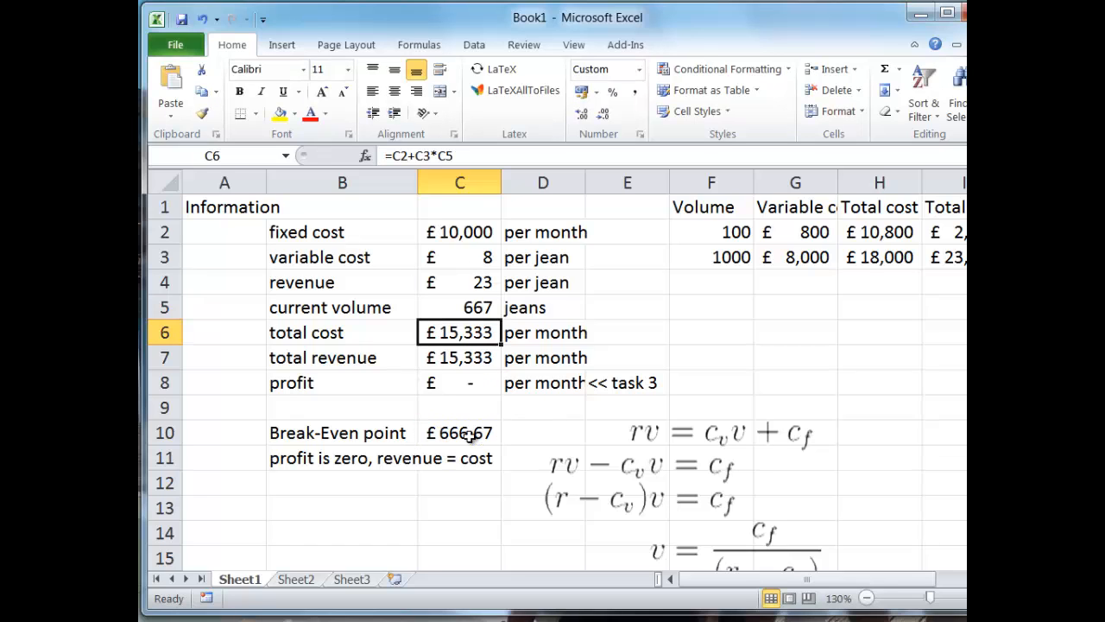
pyautogui.press('Down')
pyautogui.press('Down')
pyautogui.press('Left')
pyautogui.press('Up')
pyautogui.press('Right')
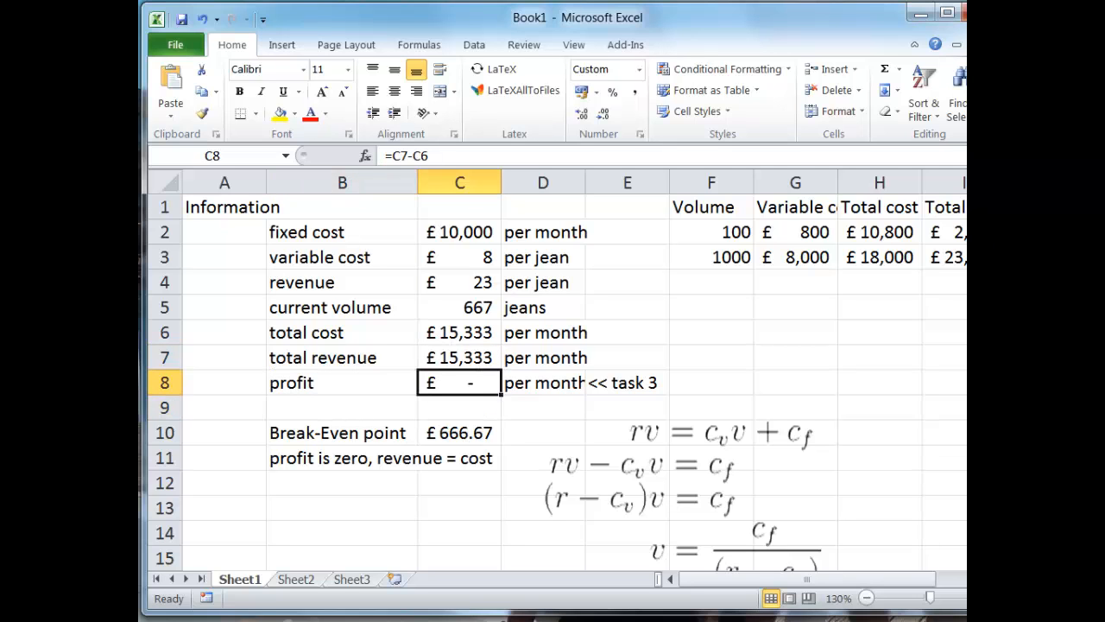
# Step: Switch to Lab 1 - video 1.pdf in Adobe Reader, review the remaining basic tasks from task 4 onwards, and return to Excel
pyautogui.moveTo(444, 0); pyautogui.dragTo(417, 14)
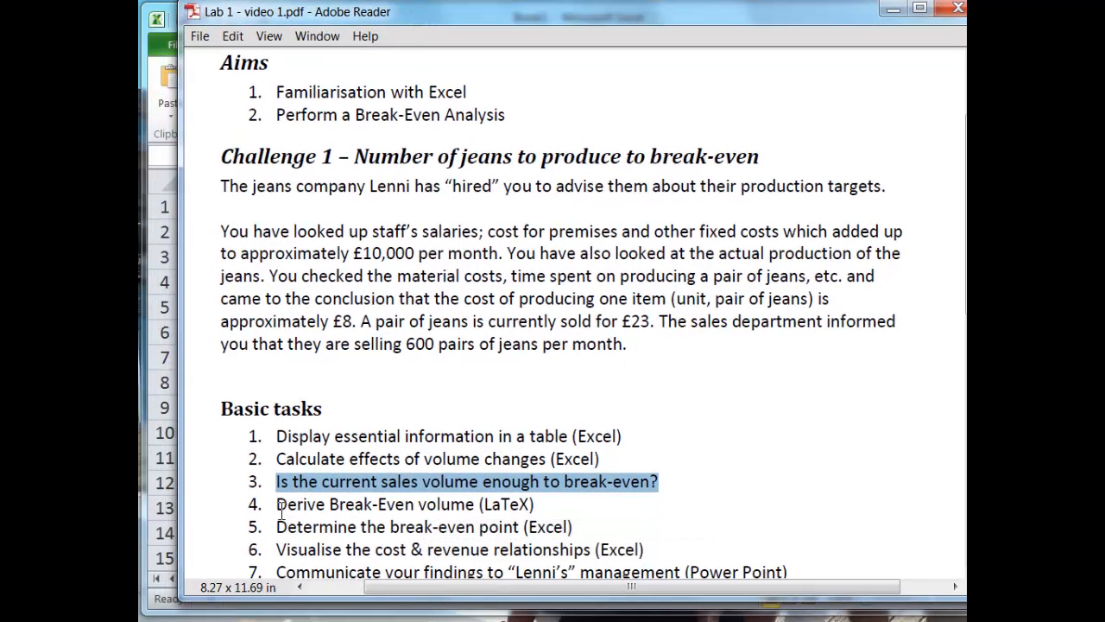
pyautogui.moveTo(278, 510); pyautogui.dragTo(521, 509)
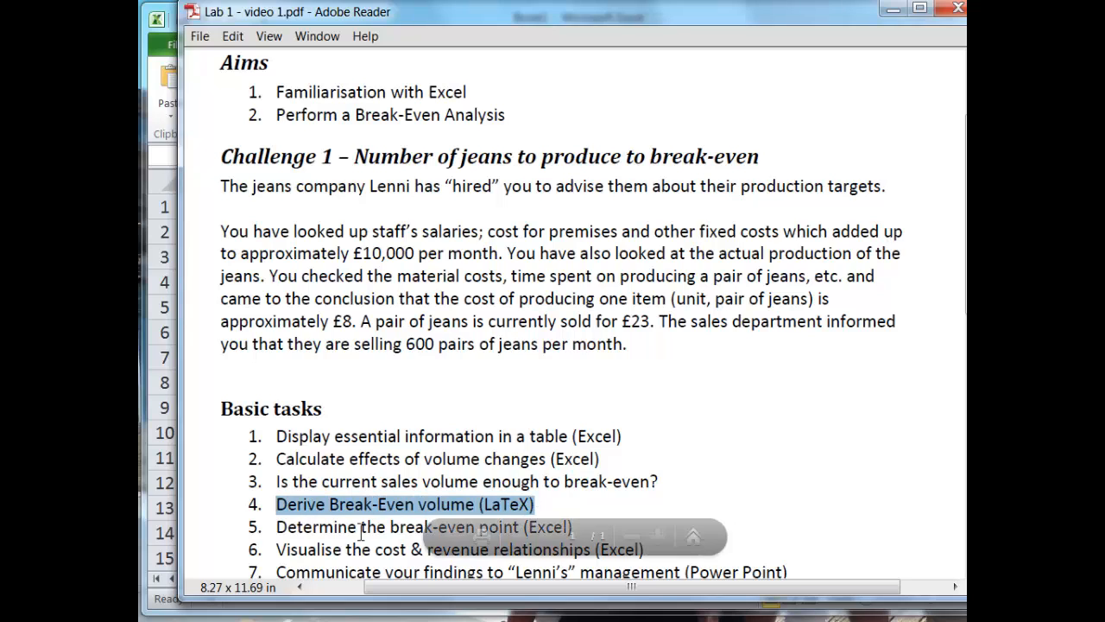
pyautogui.moveTo(276, 528); pyautogui.dragTo(574, 528)
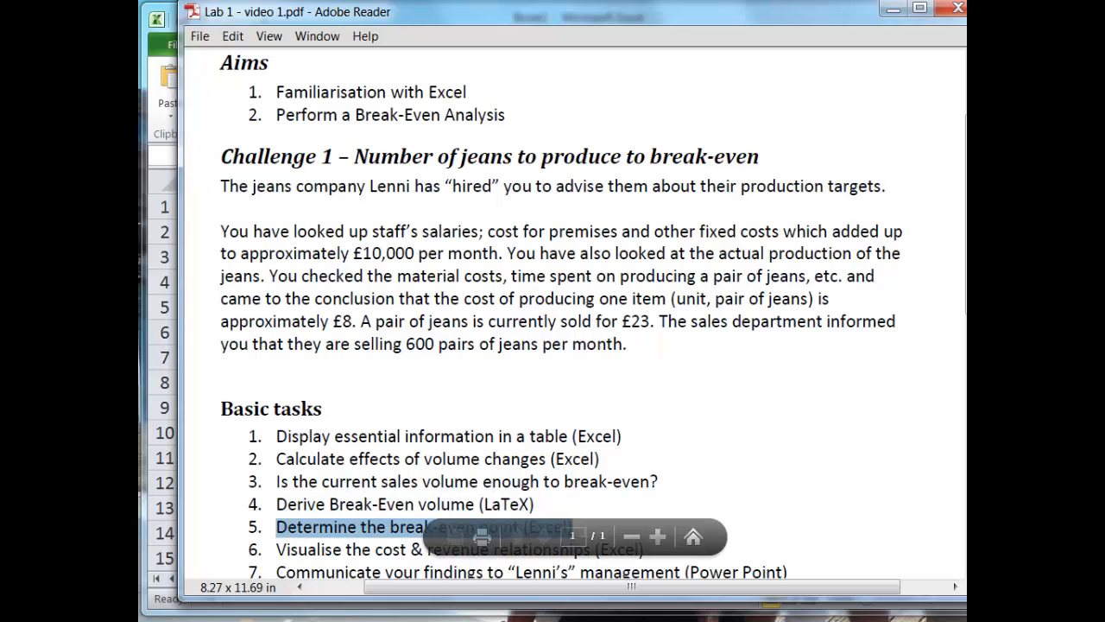
pyautogui.click(579, 501)
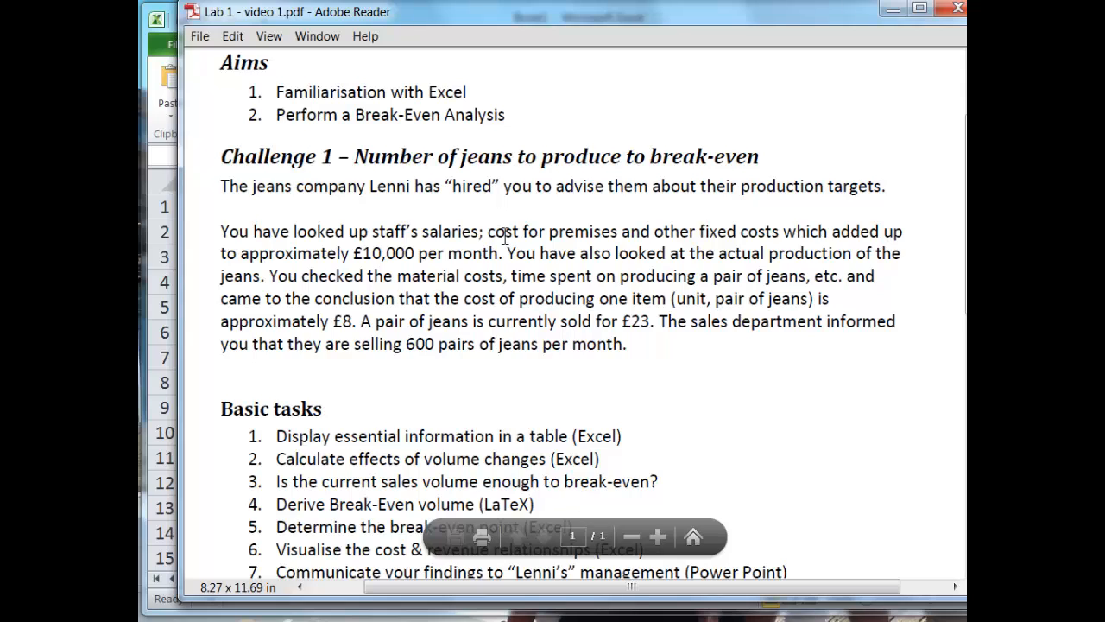
pyautogui.scroll(-1, 505, 235)
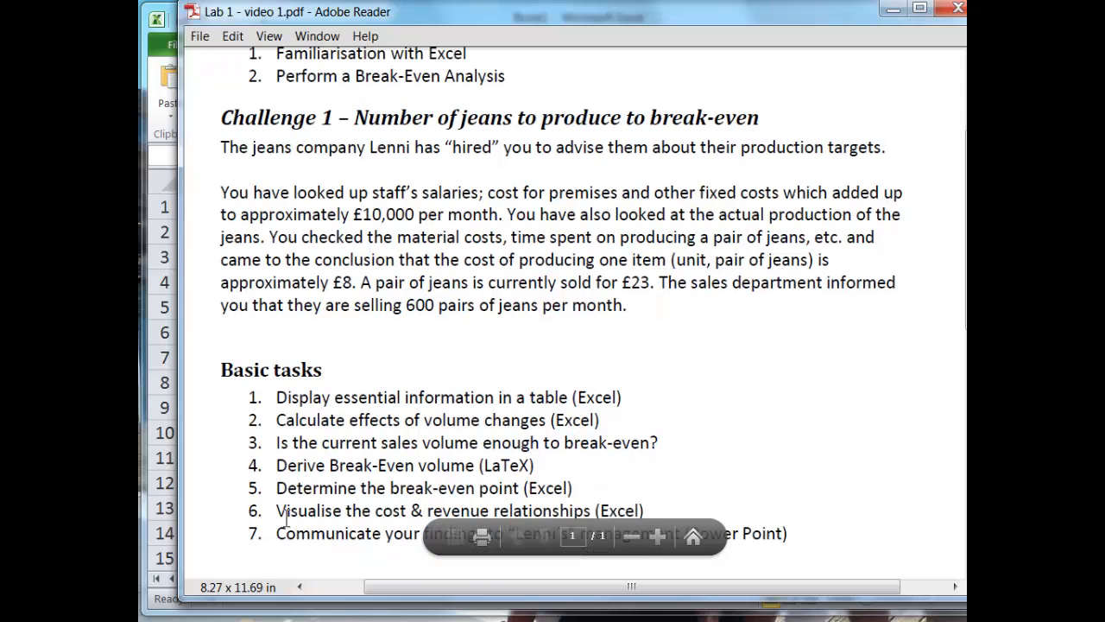
pyautogui.scroll(-1, 287, 518)
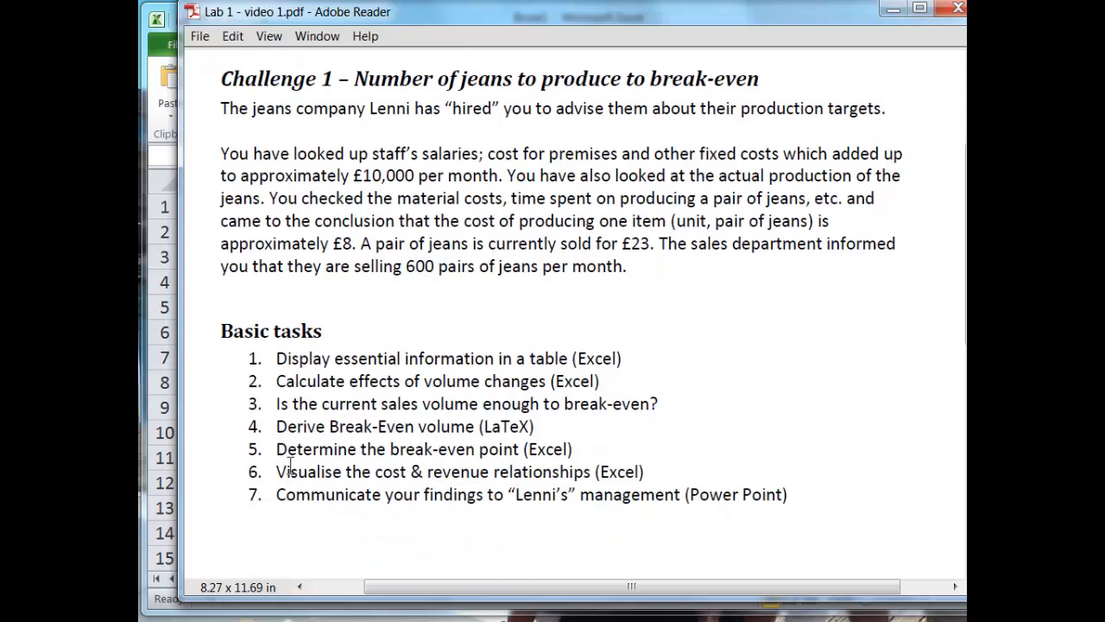
pyautogui.click(895, 11)
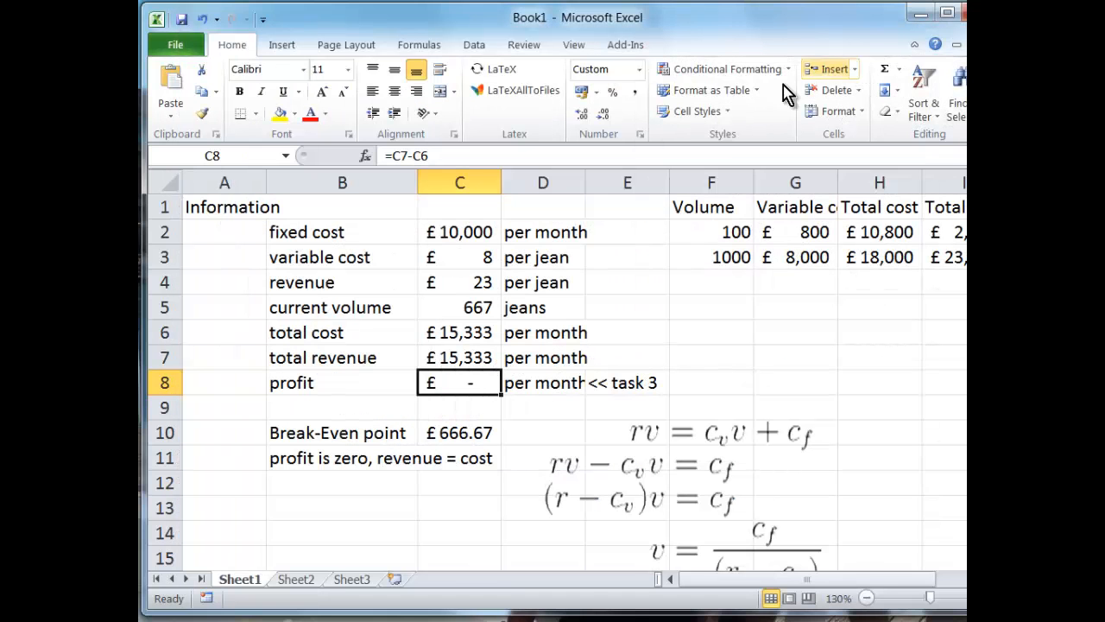
# Step: Insert a scatter chart with straight lines and no markers from the volume, cost and revenue table in F1:I3
pyautogui.click(712, 235)
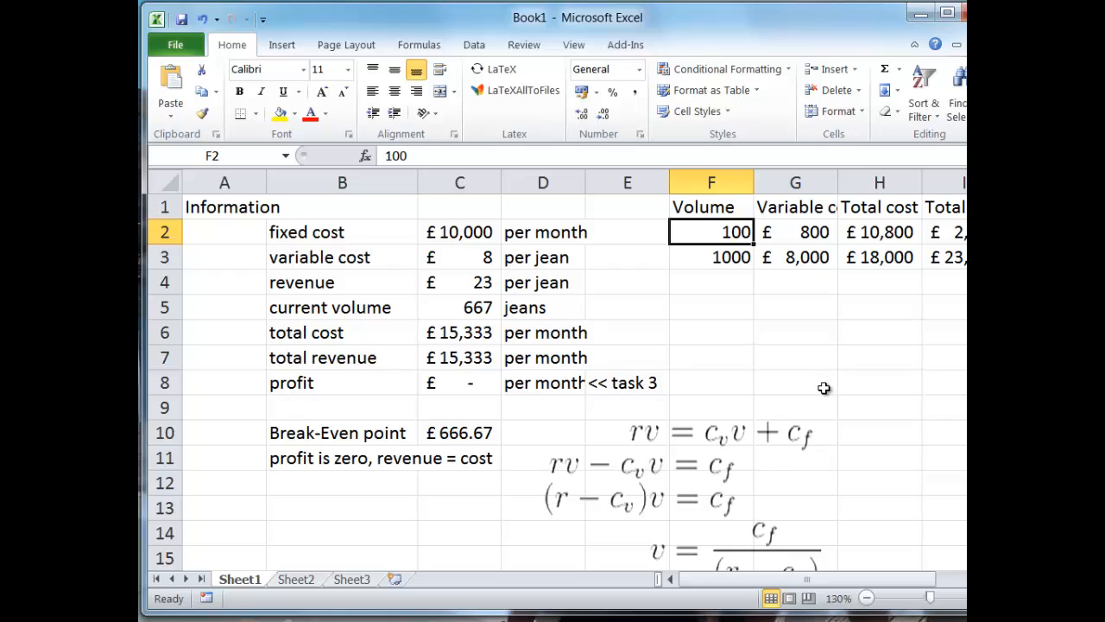
pyautogui.press('Right')
pyautogui.press('Right')
pyautogui.press('Right')
pyautogui.press('Left')
pyautogui.press('Left')
pyautogui.press('Left')
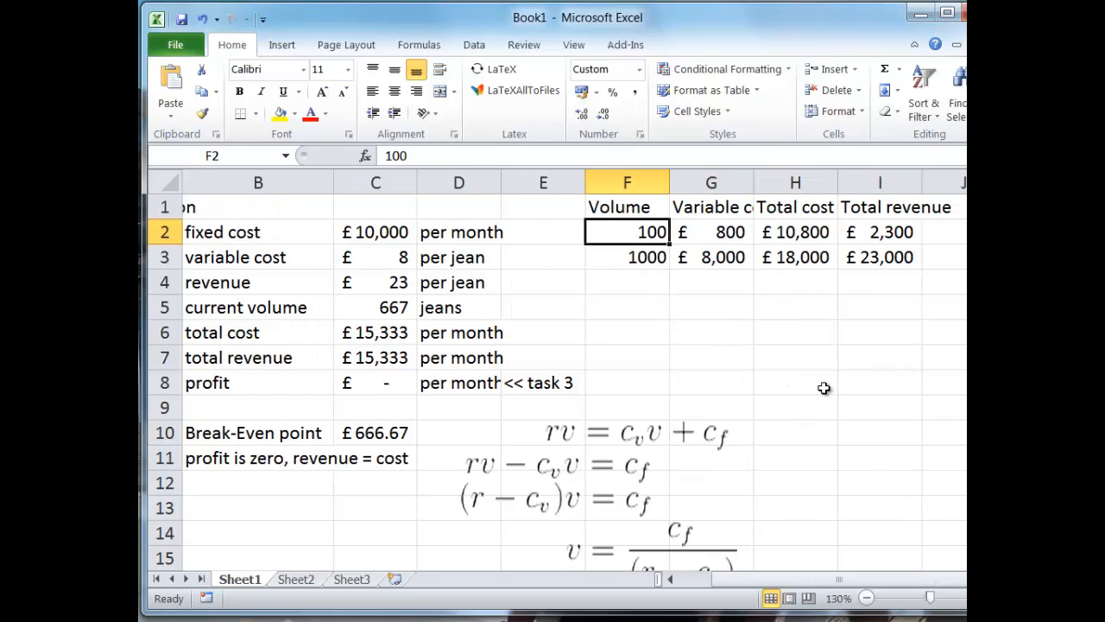
pyautogui.press('Up')
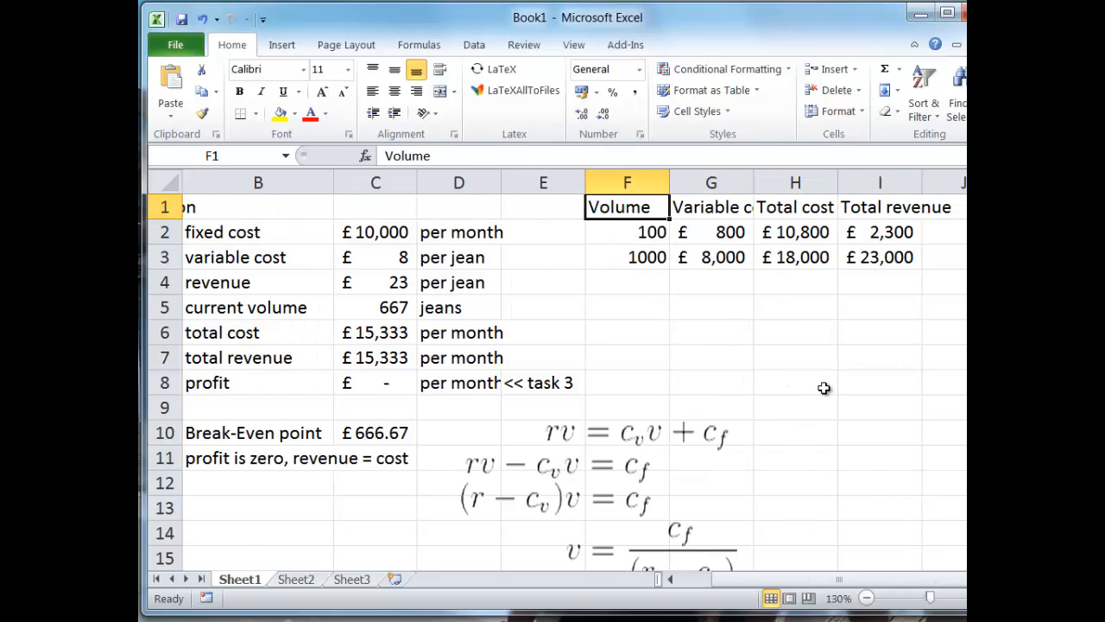
pyautogui.hotkey('shift', 'Right')
pyautogui.hotkey('shift', 'Right')
pyautogui.hotkey('shift', 'Right')
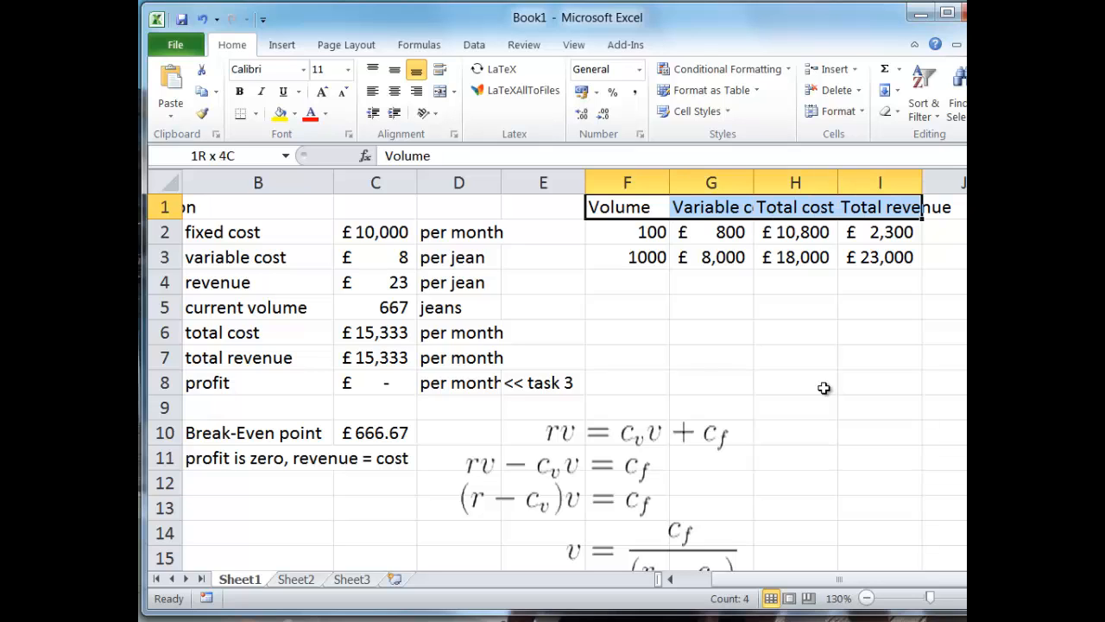
pyautogui.hotkey('shift', 'Down')
pyautogui.hotkey('shift', 'Down')
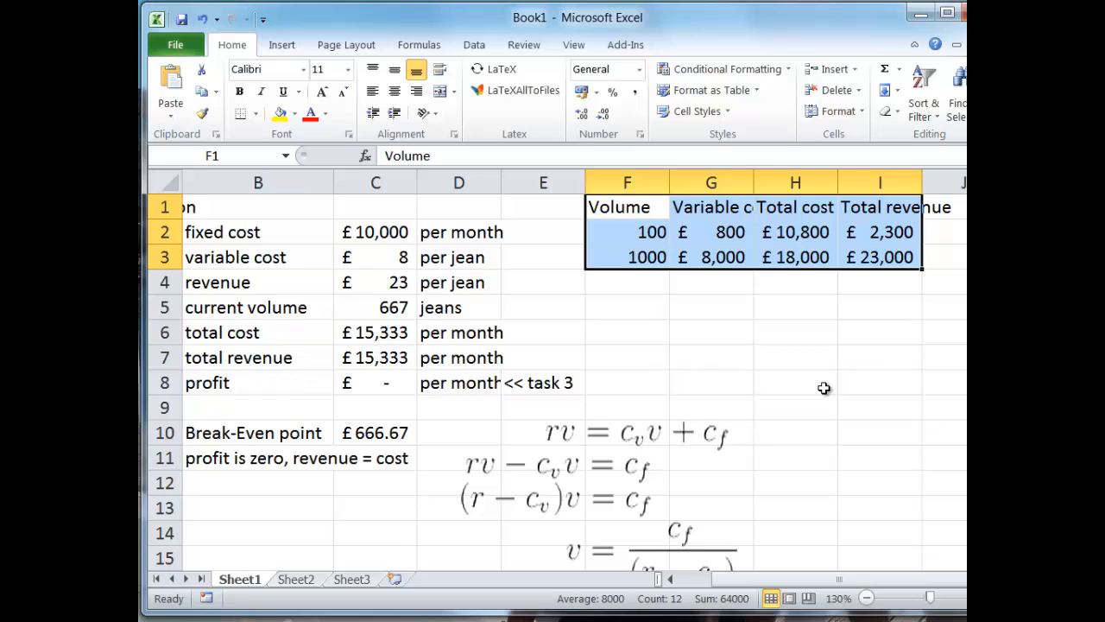
pyautogui.click(280, 49)
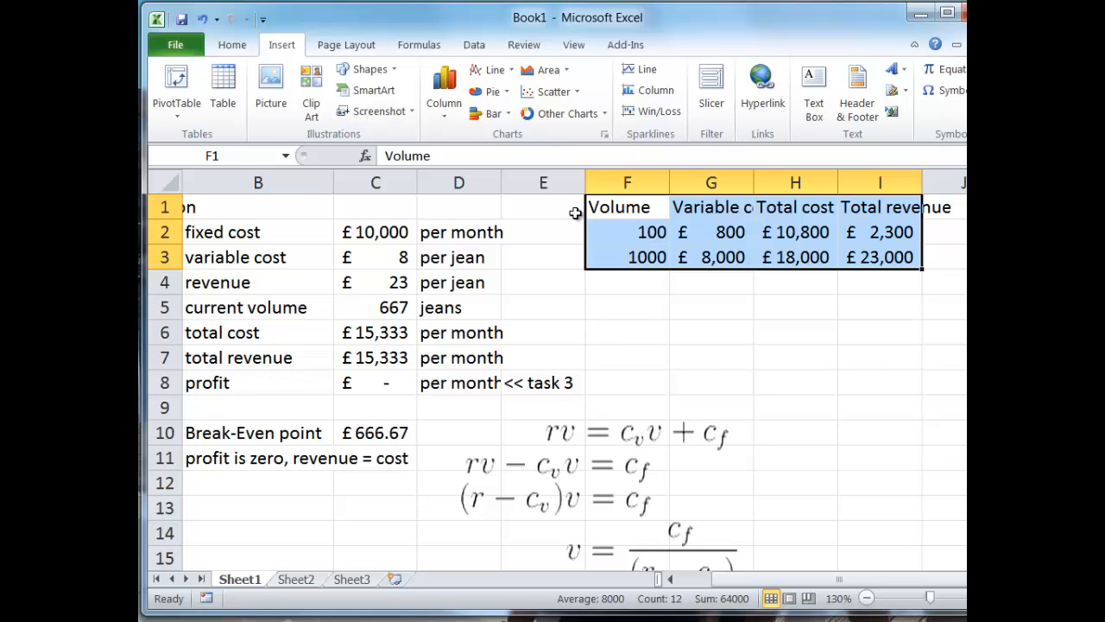
pyautogui.click(443, 122)
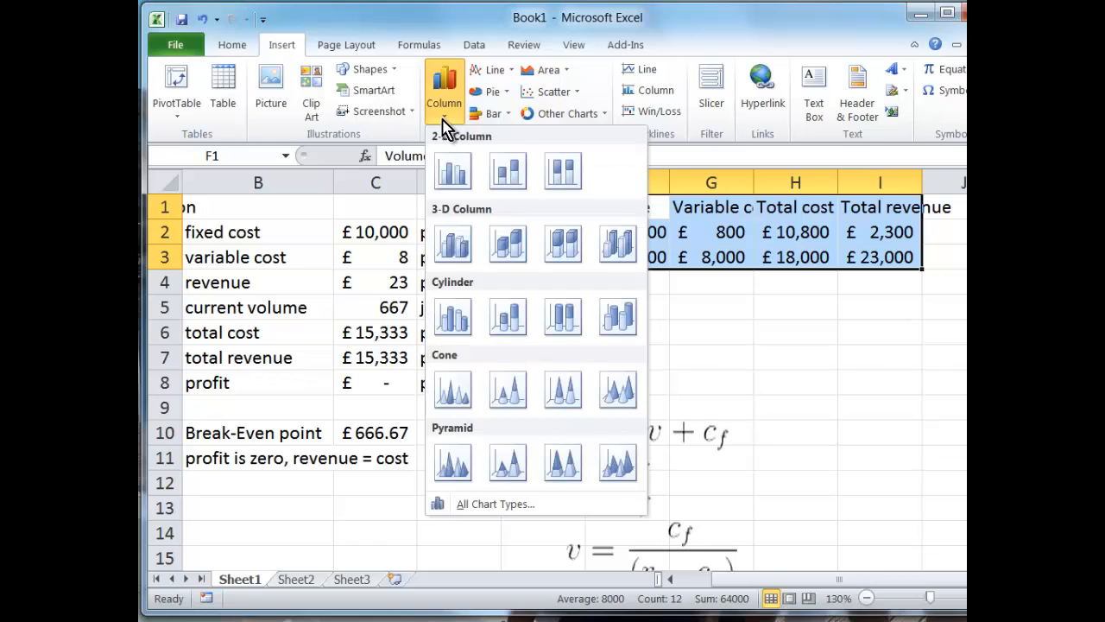
pyautogui.click(574, 93)
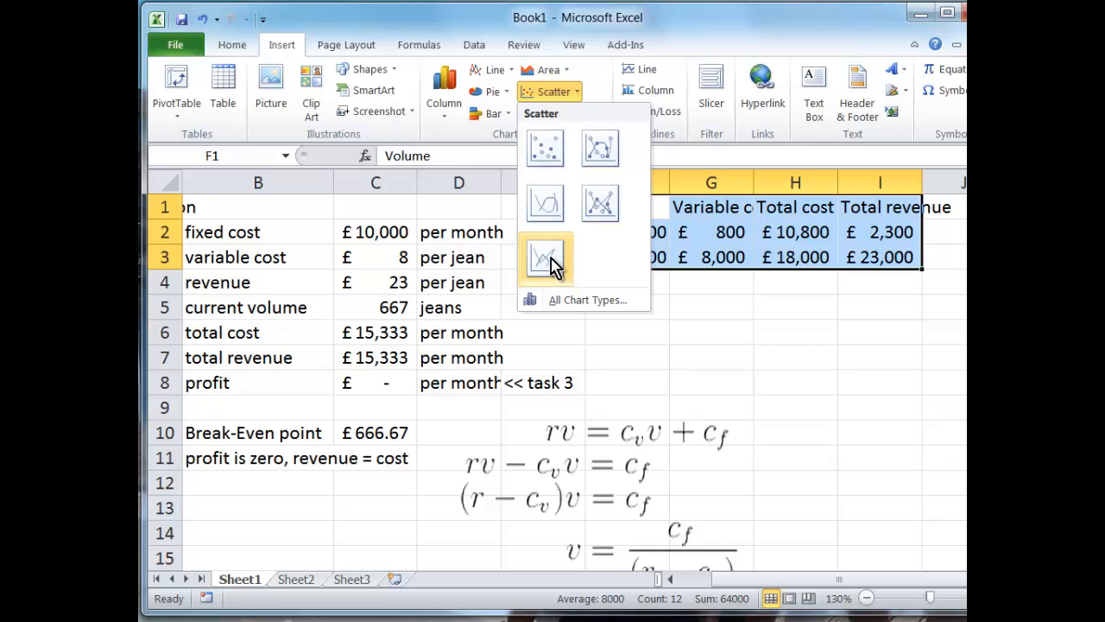
pyautogui.click(549, 259)
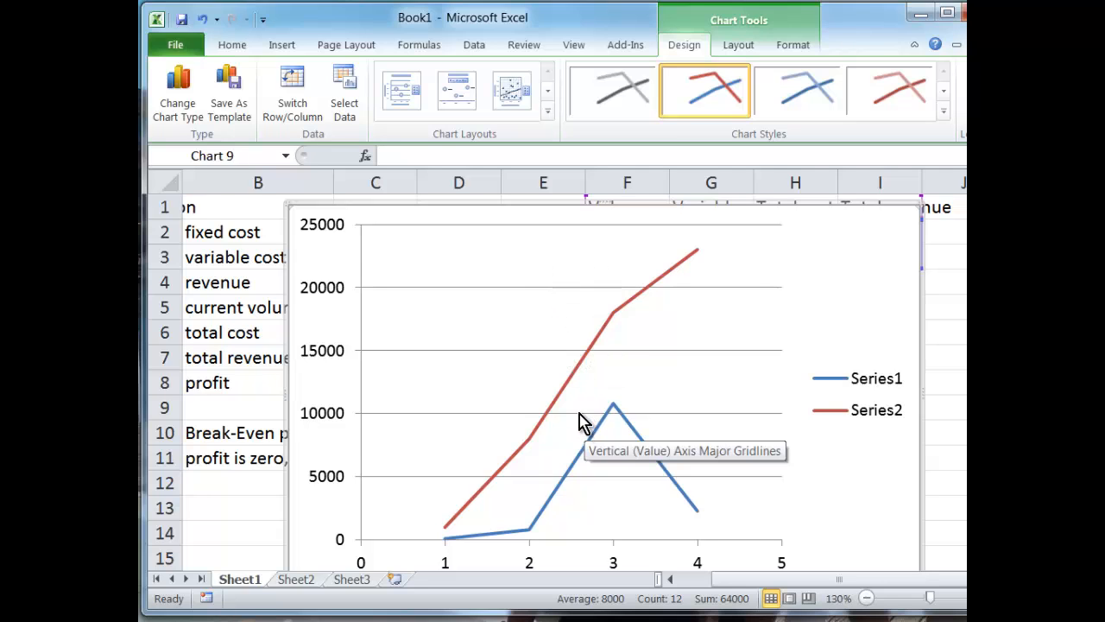
# Step: Switch the chart's rows and columns so that variable cost, total cost and total revenue are plotted against volume
pyautogui.scroll(-1, 580, 414)
pyautogui.scroll(1, 580, 415)
pyautogui.click(292, 90)
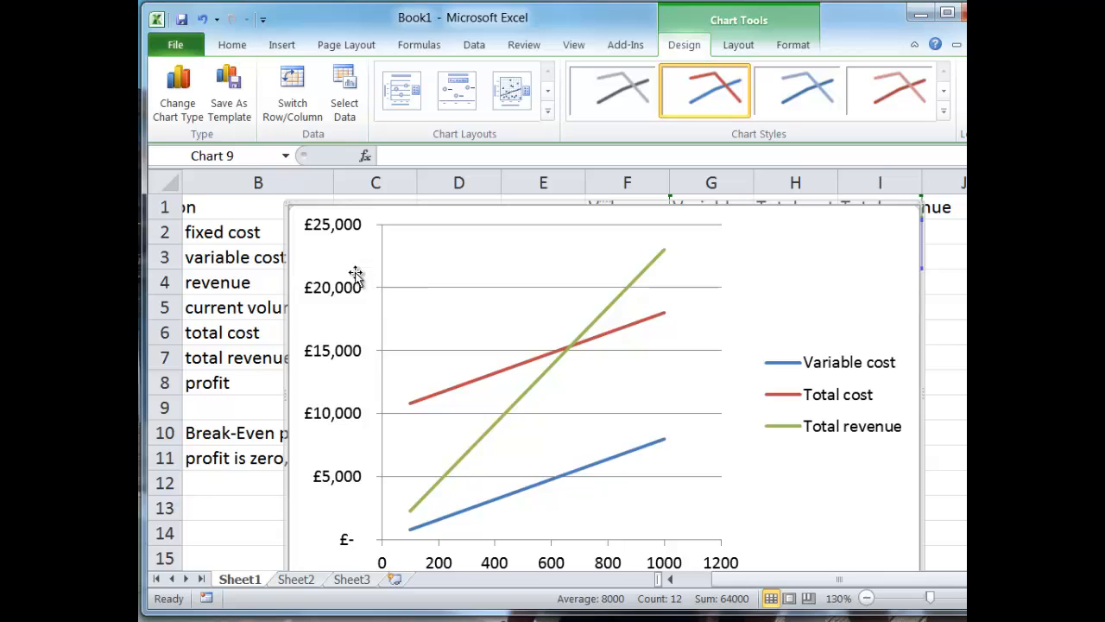
# Step: Move the cost and revenue chart to a new sheet named Chart1
pyautogui.rightClick(449, 272)
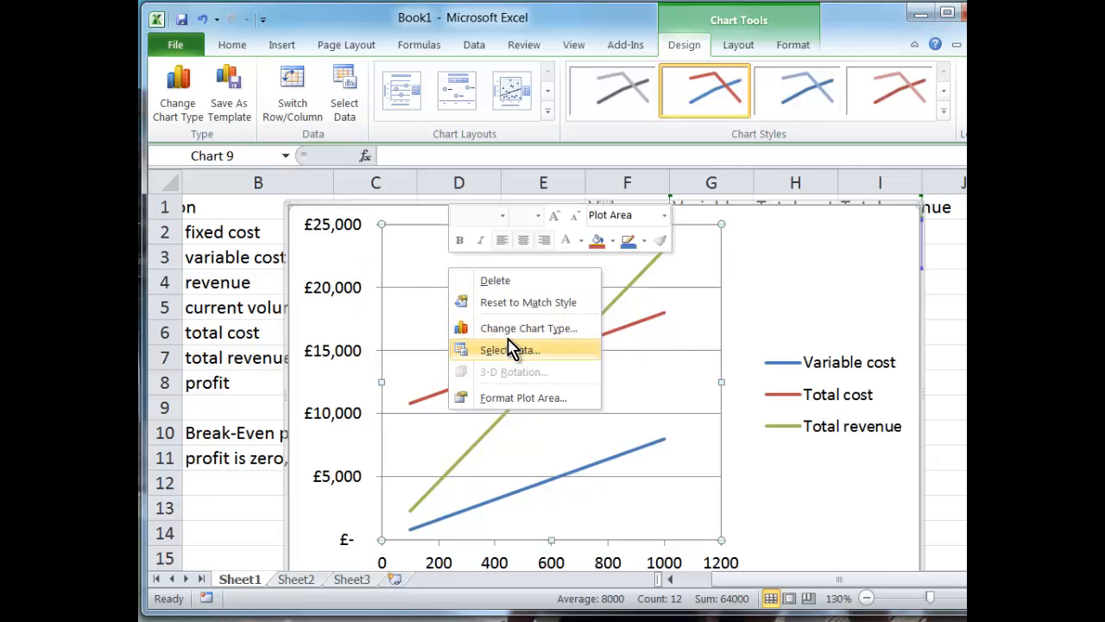
pyautogui.rightClick(663, 327)
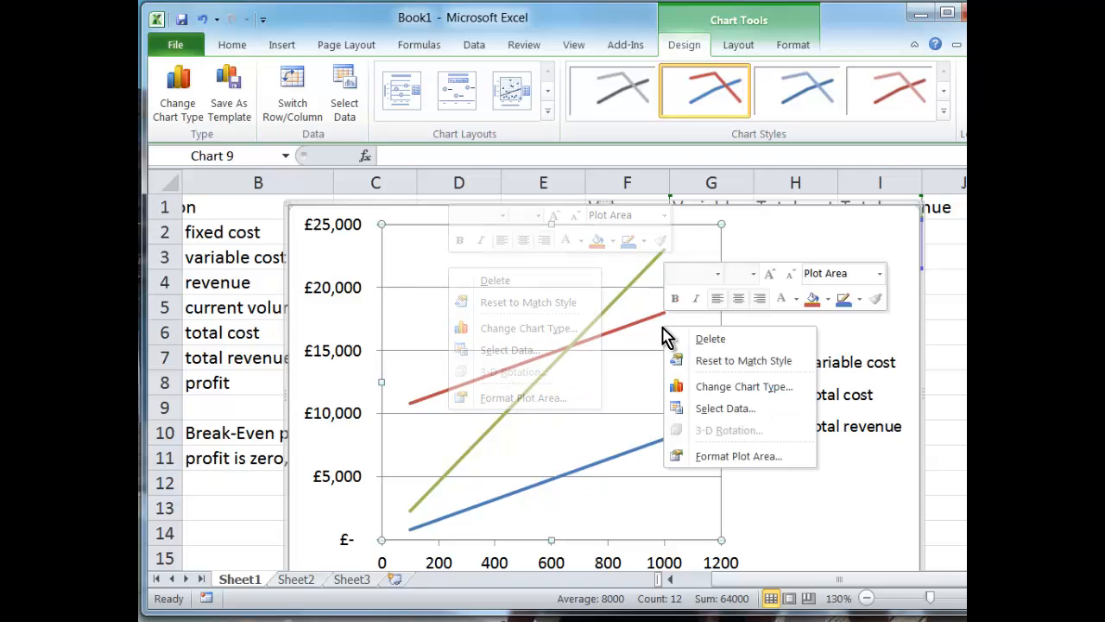
pyautogui.rightClick(779, 247)
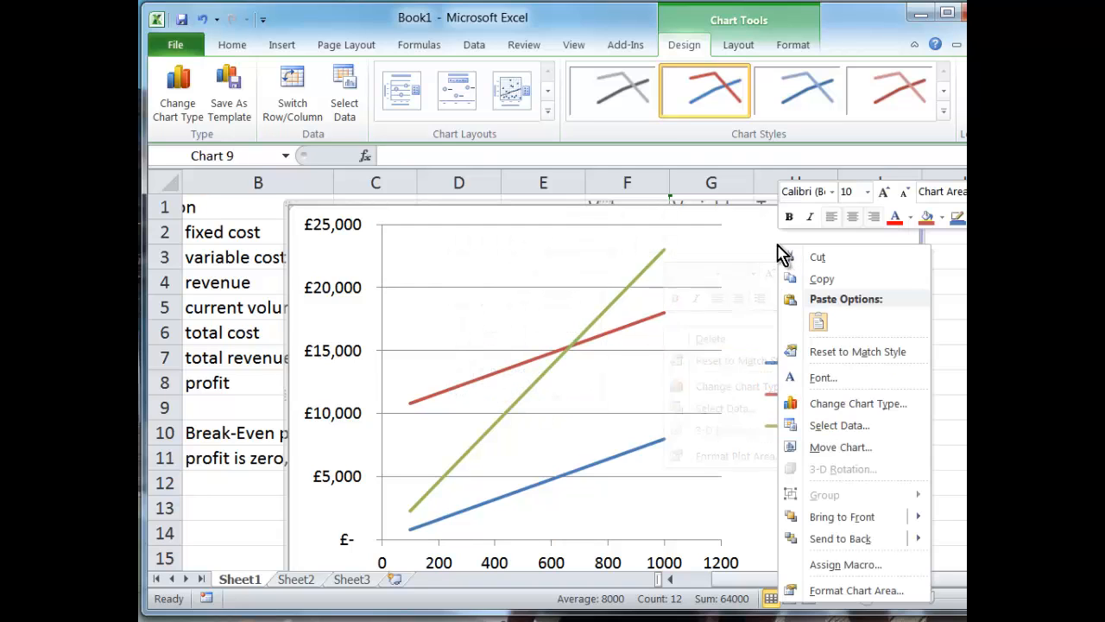
pyautogui.click(839, 447)
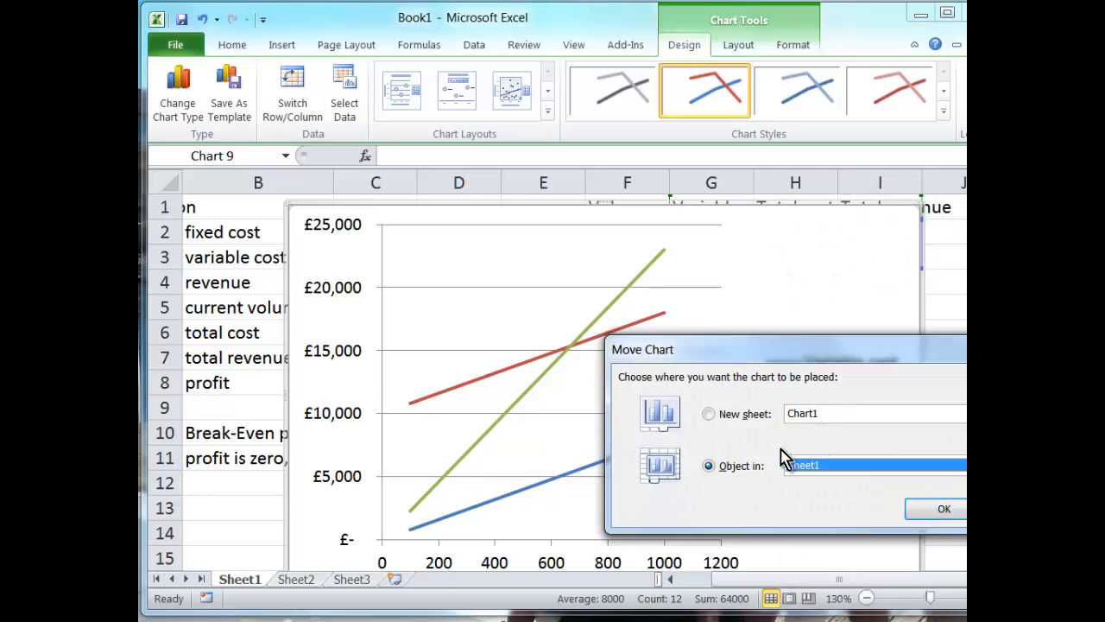
pyautogui.click(734, 415)
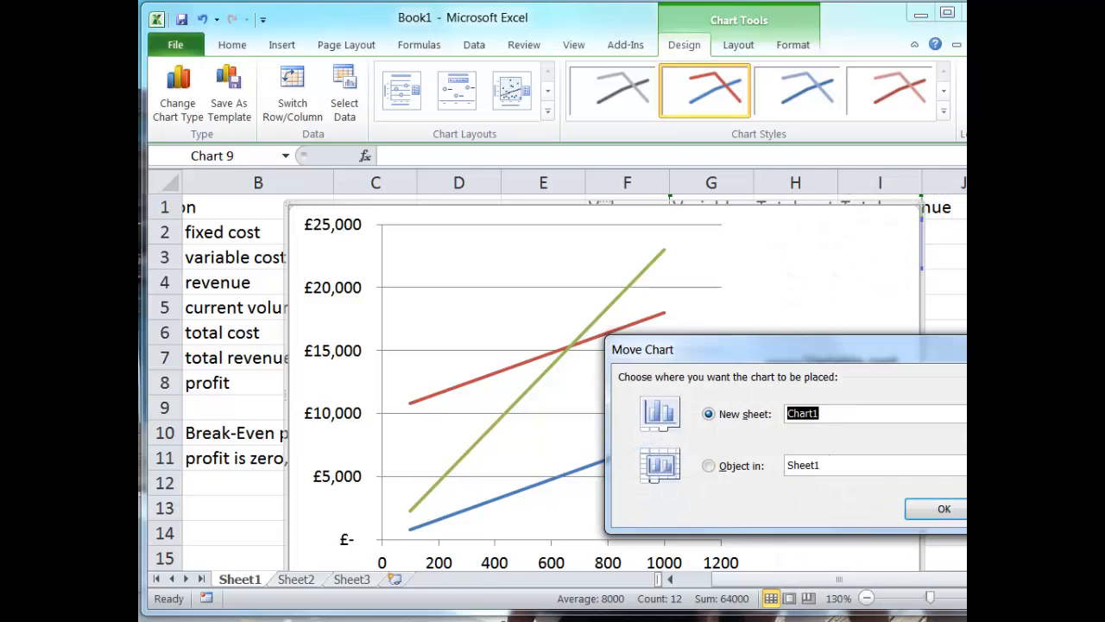
pyautogui.click(944, 509)
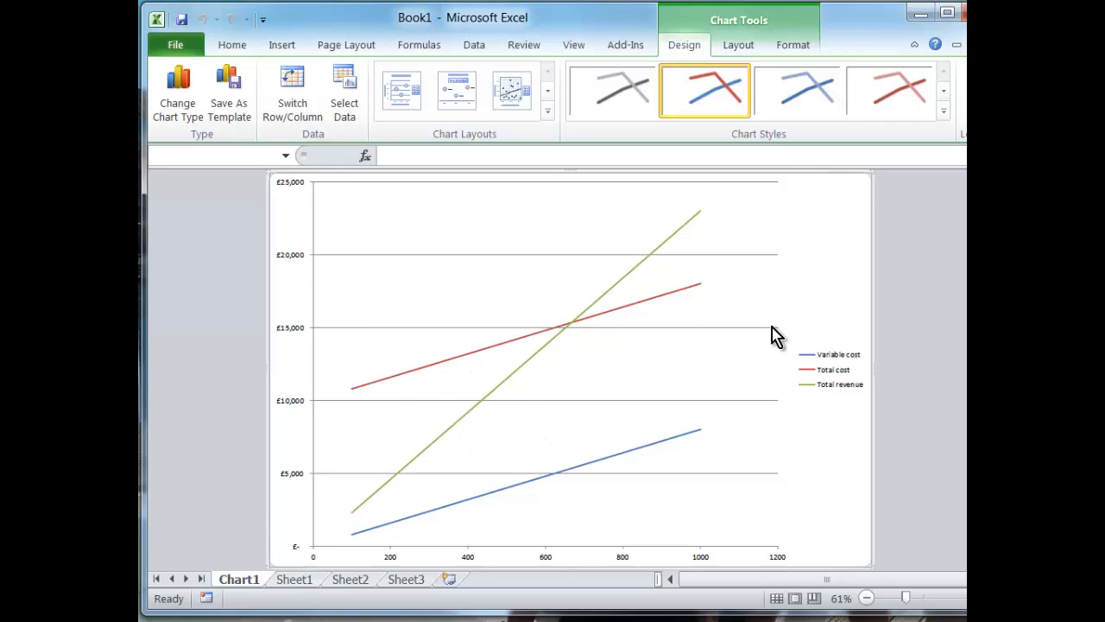
# Step: Apply the dark-background chart style with green lines and move the legend inside the plot area between the total cost and variable cost lines
pyautogui.click(944, 110)
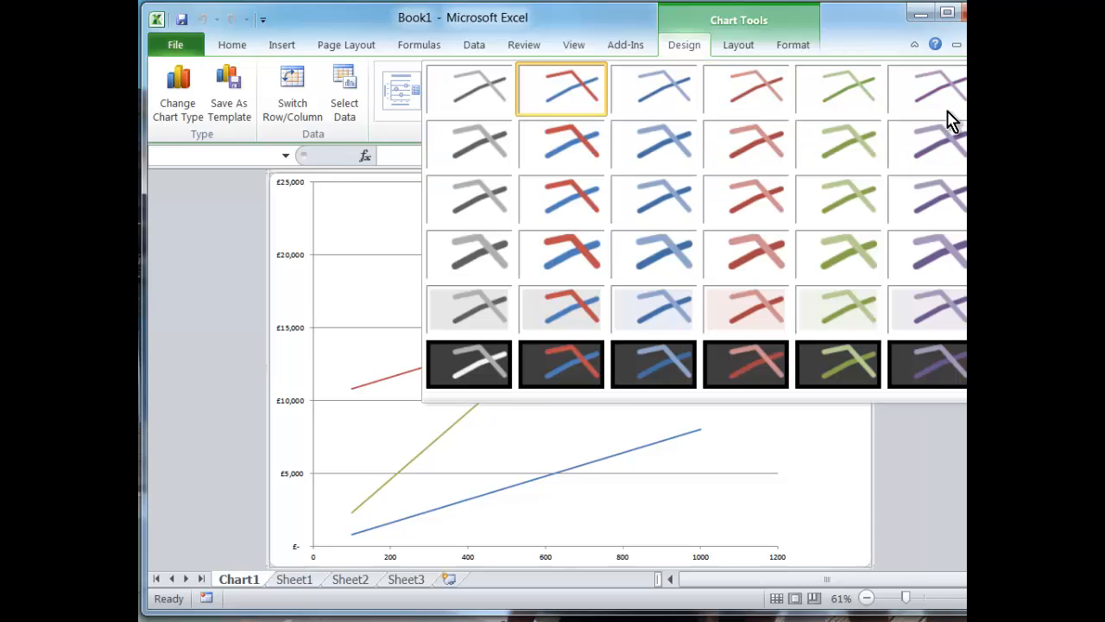
pyautogui.click(859, 367)
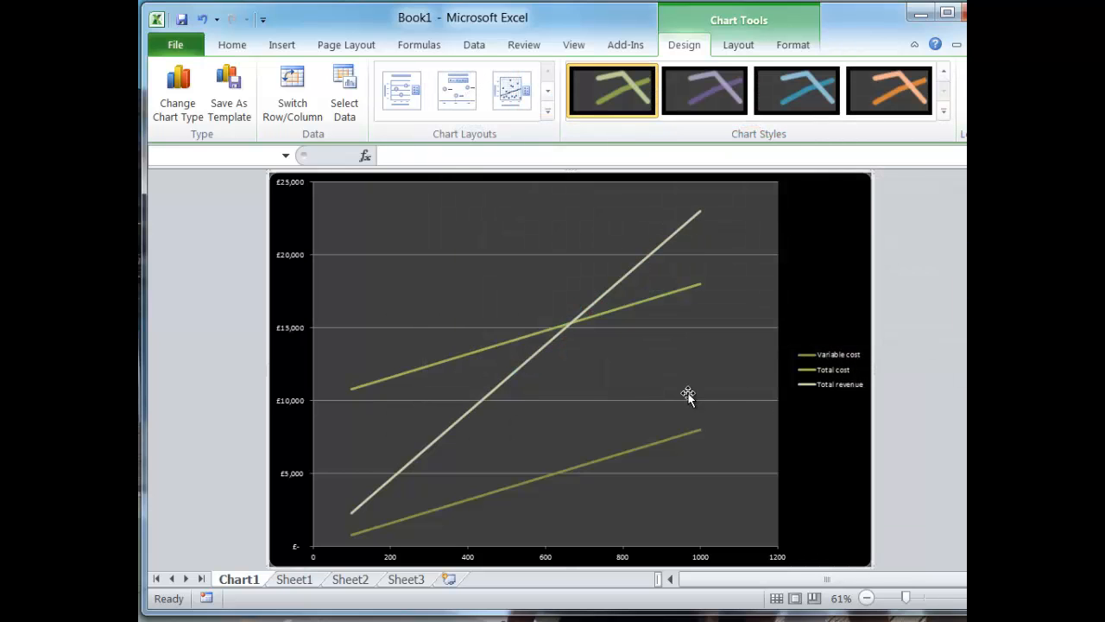
pyautogui.click(832, 379)
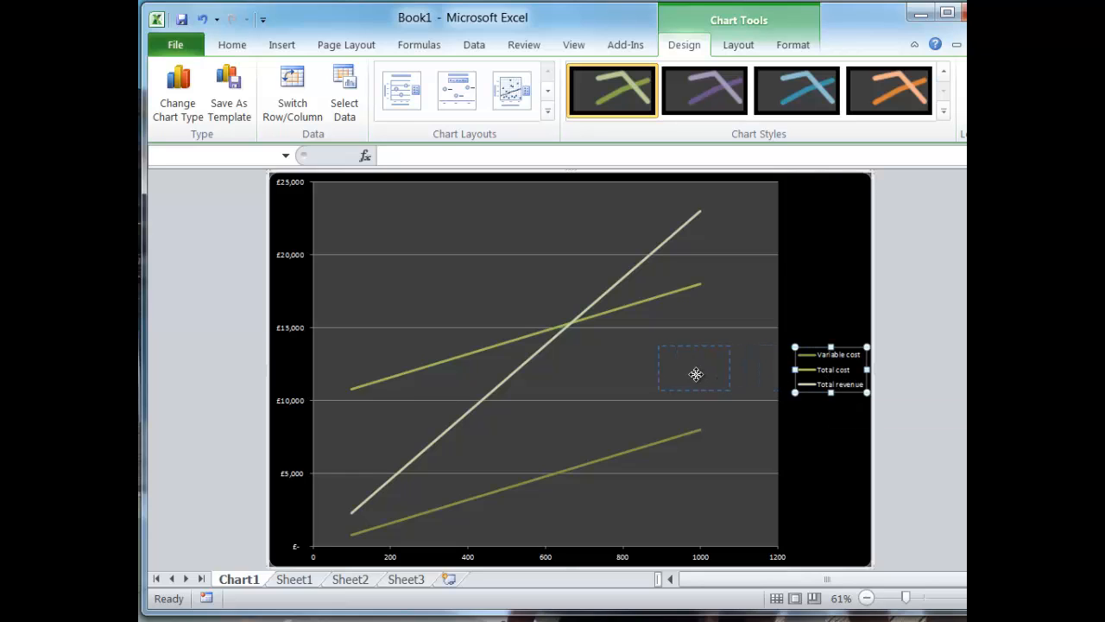
pyautogui.moveTo(696, 374); pyautogui.dragTo(698, 373)
pyautogui.click(735, 294)
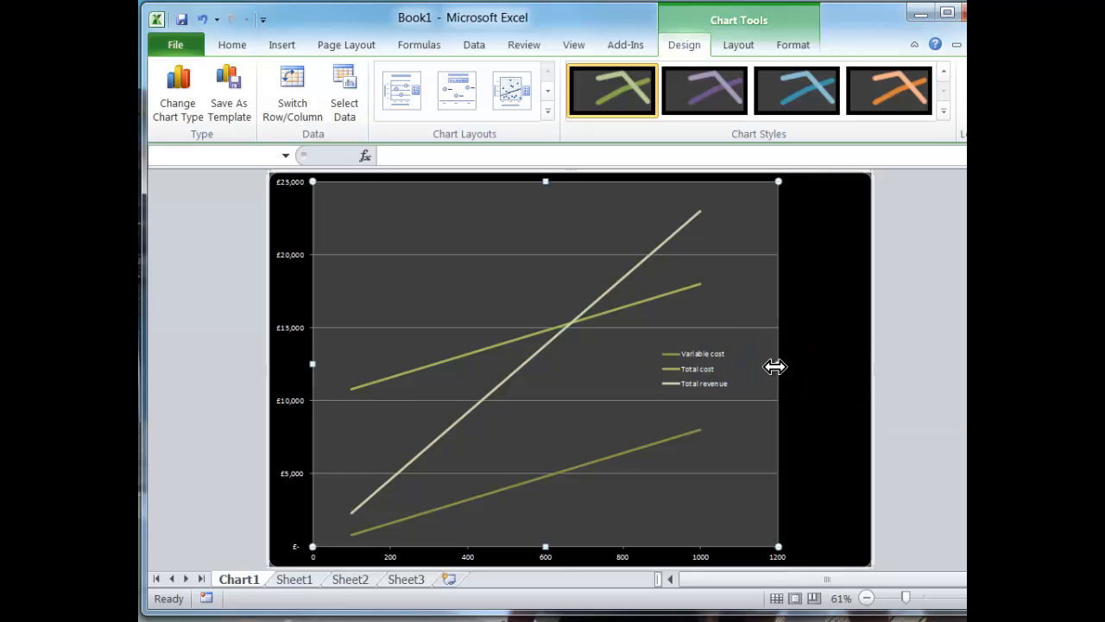
# Step: Widen the plot area towards the chart's edge and enlarge the legend box with its text set to 24 pt
pyautogui.moveTo(775, 366); pyautogui.dragTo(834, 364)
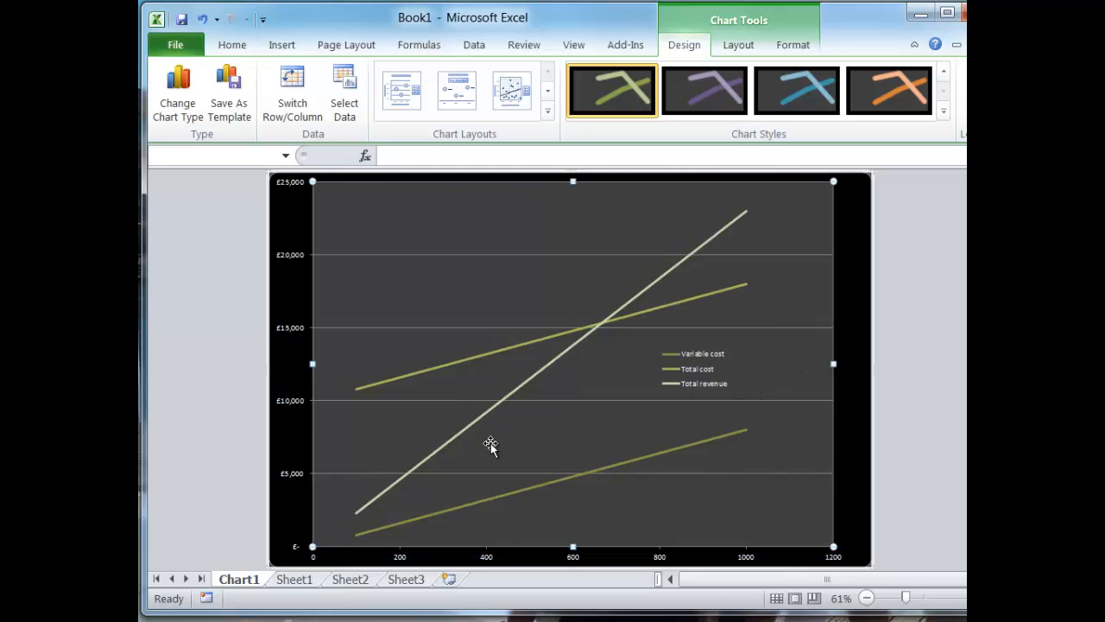
pyautogui.click(703, 372)
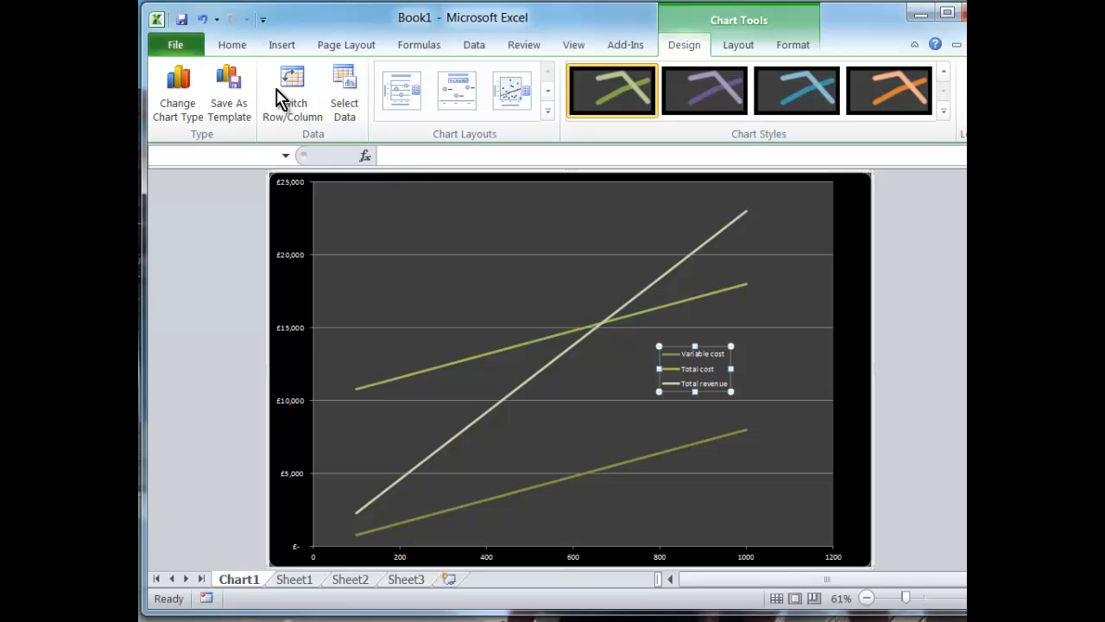
pyautogui.click(234, 45)
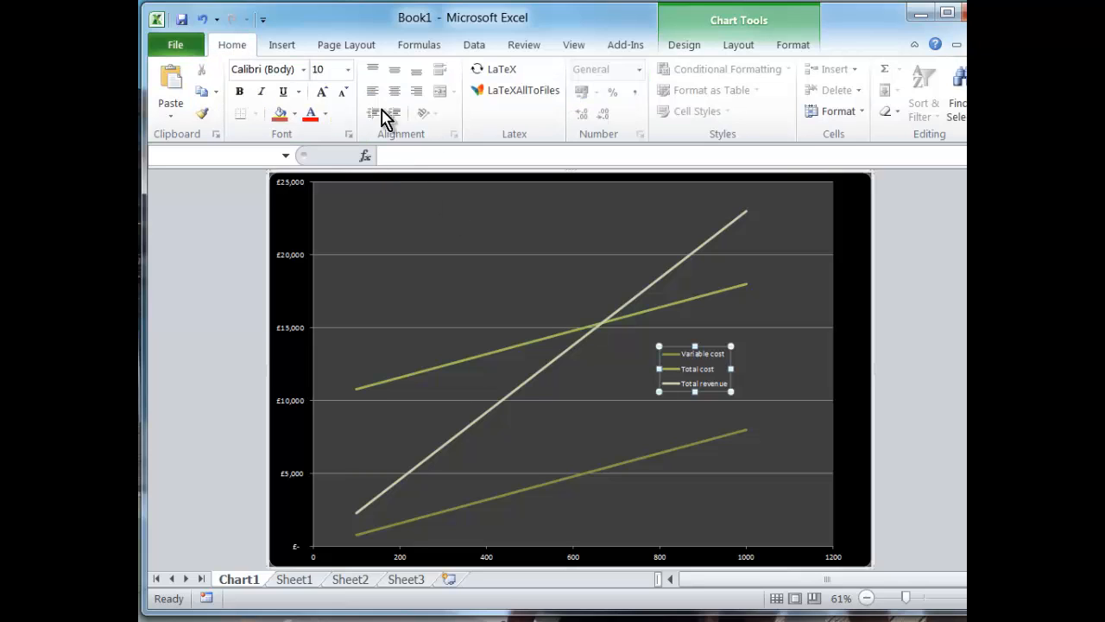
pyautogui.click(322, 91)
pyautogui.click(322, 91)
pyautogui.click(323, 92)
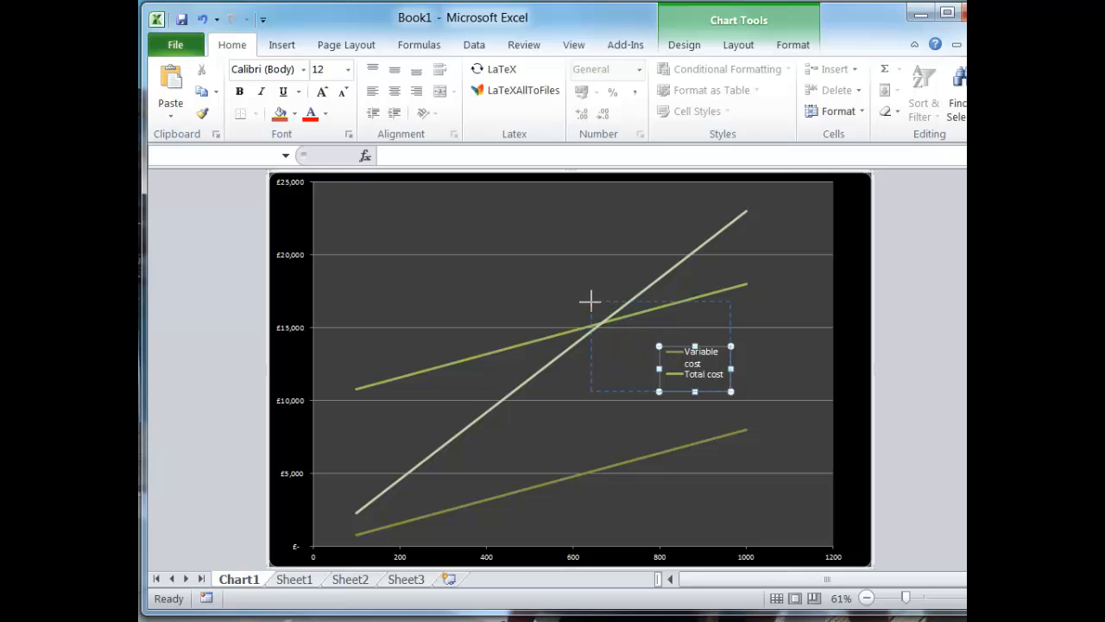
pyautogui.moveTo(590, 300); pyautogui.dragTo(584, 297)
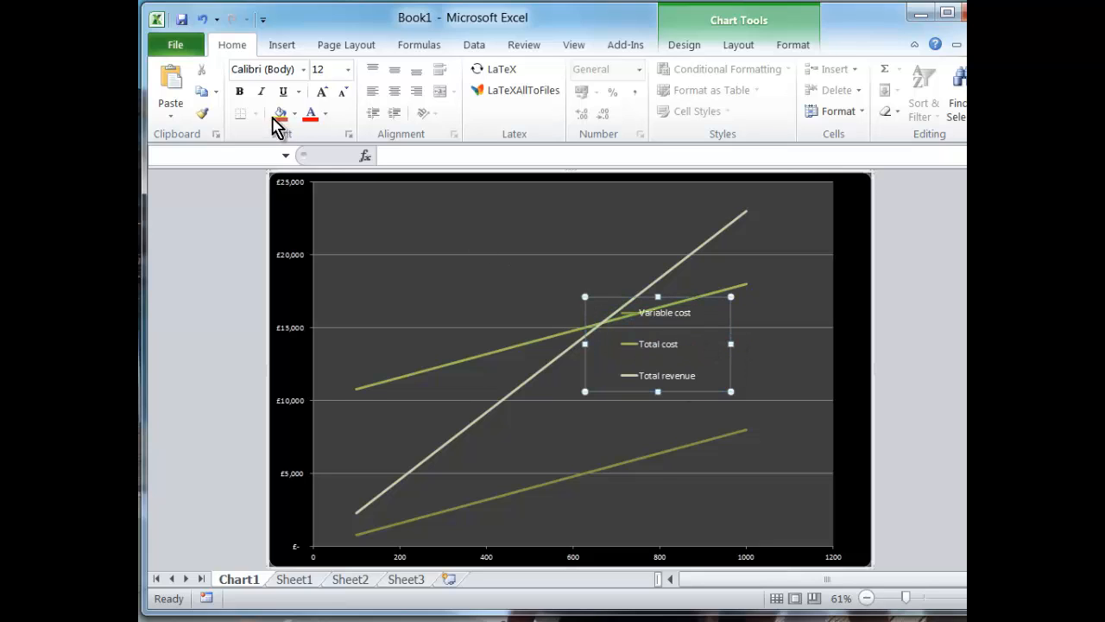
pyautogui.click(323, 92)
pyautogui.click(322, 92)
pyautogui.click(322, 91)
pyautogui.click(322, 91)
pyautogui.click(322, 92)
pyautogui.click(322, 91)
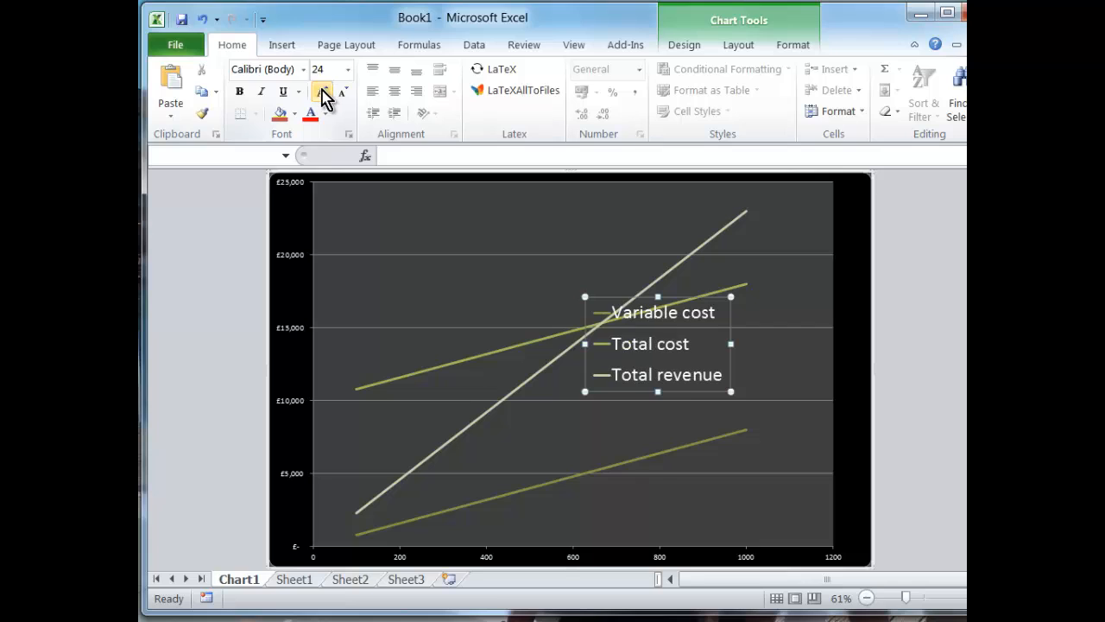
# Step: Move the legend to the empty upper-left area of the plot, above the total cost line
pyautogui.click(654, 349)
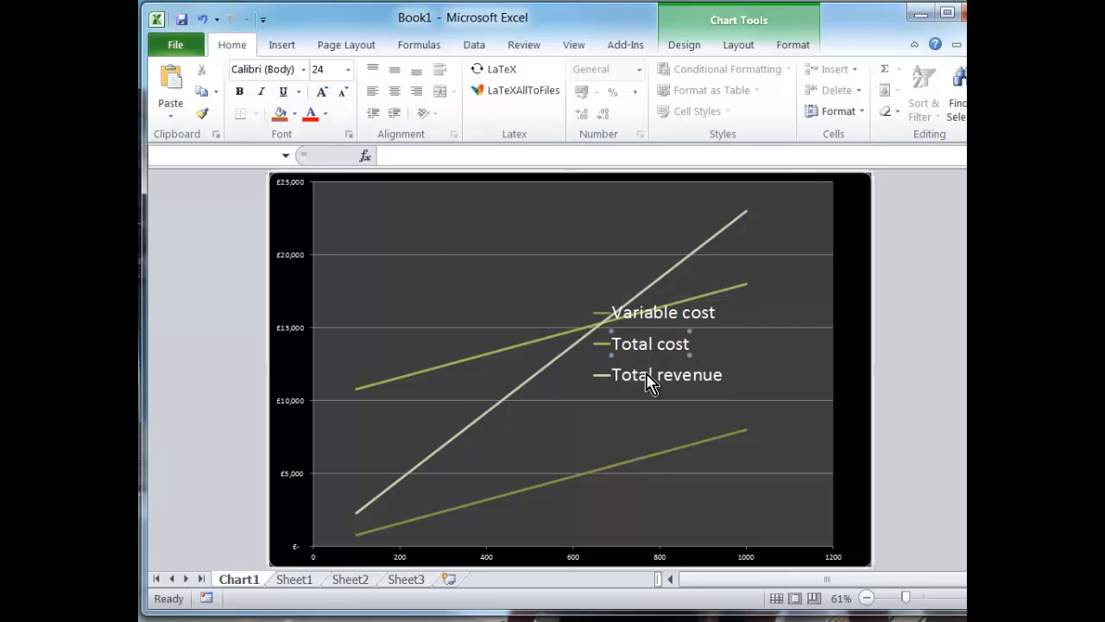
pyautogui.click(653, 381)
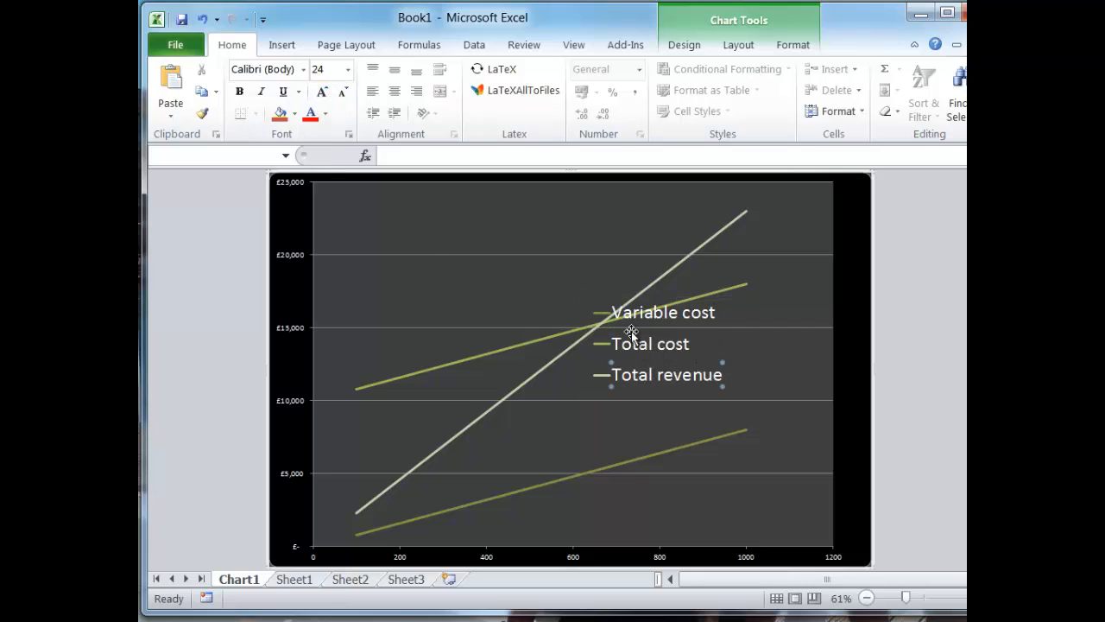
pyautogui.click(719, 353)
pyautogui.moveTo(537, 306); pyautogui.dragTo(492, 272)
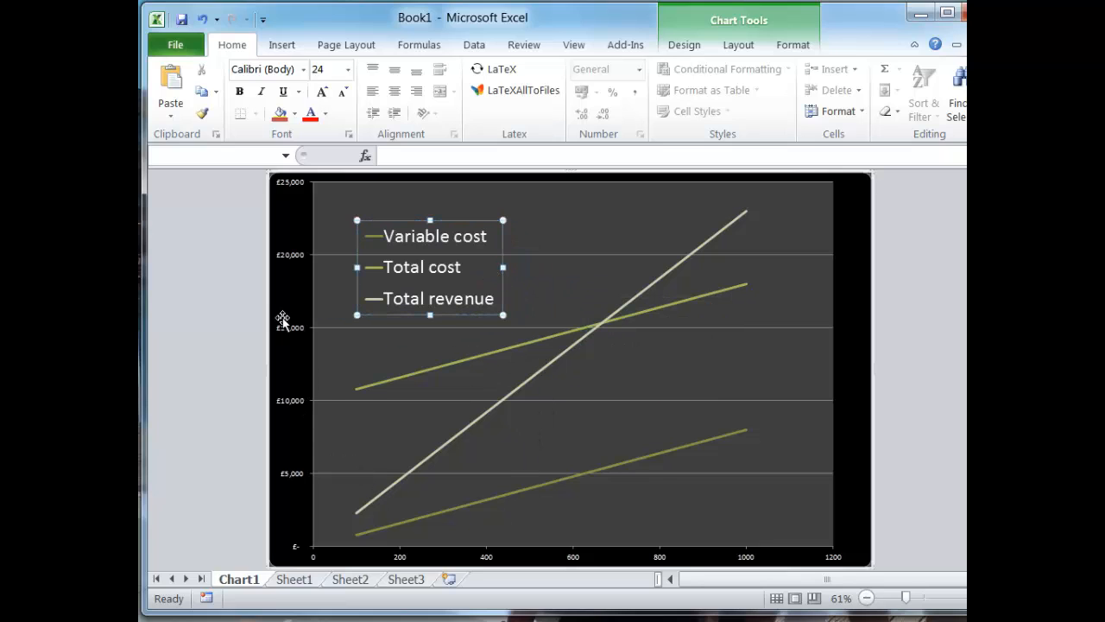
# Step: Set the label font size of both the vertical and horizontal chart axes to 16 pt
pyautogui.click(290, 341)
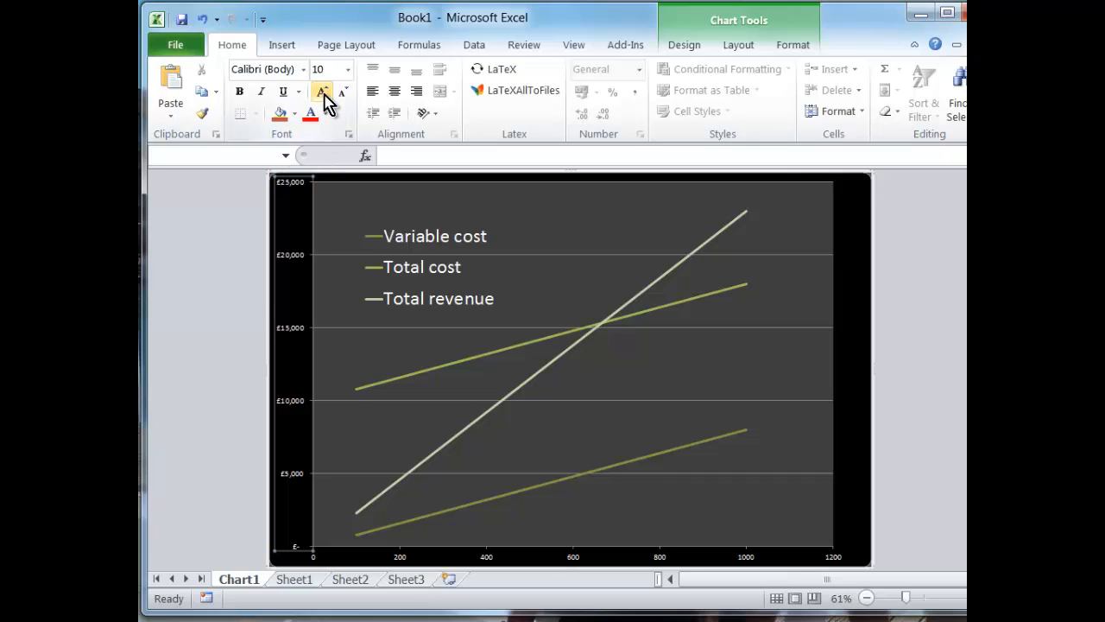
pyautogui.click(348, 70)
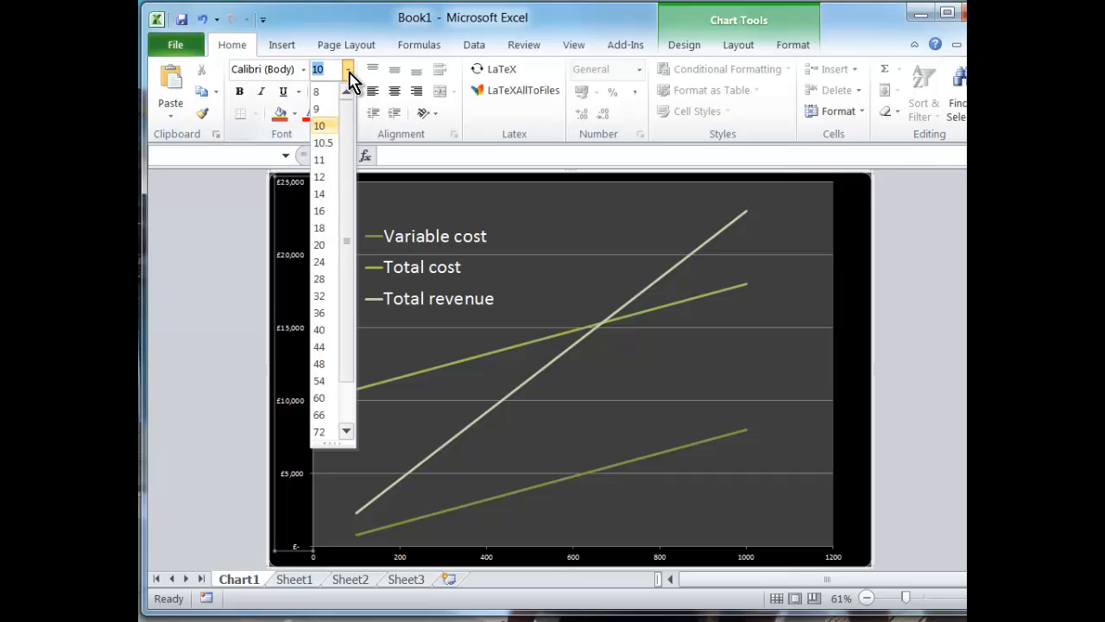
pyautogui.click(321, 210)
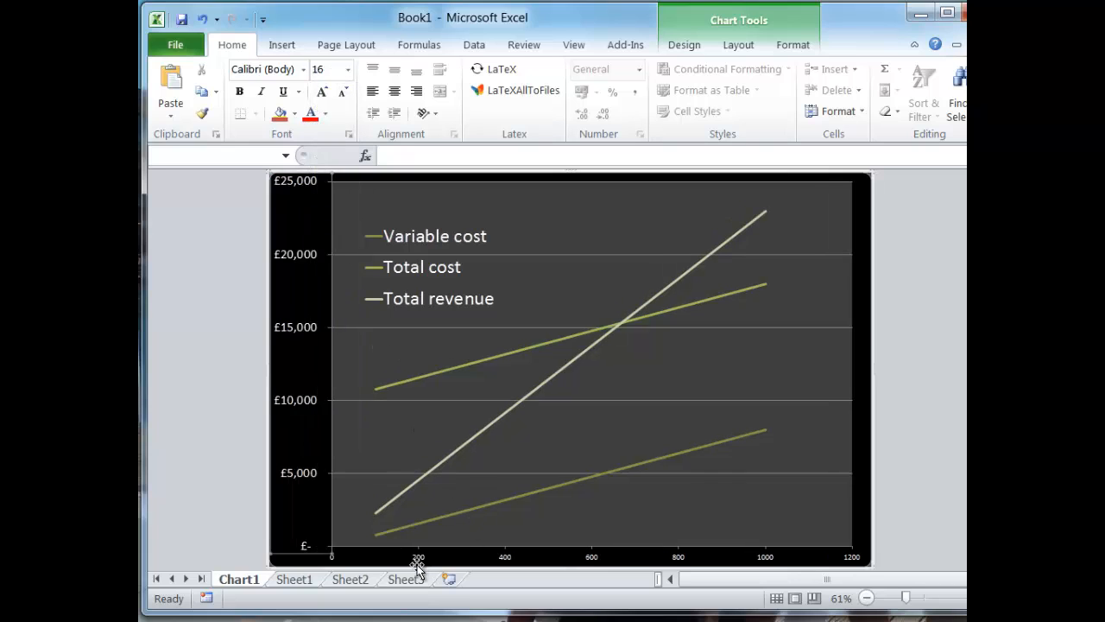
pyautogui.click(419, 560)
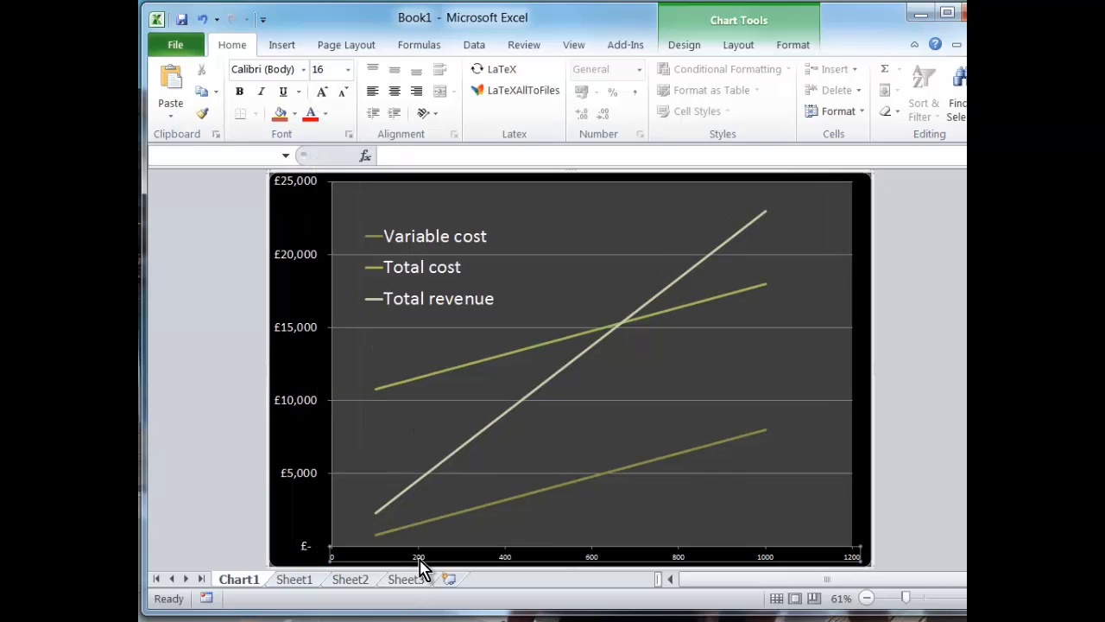
pyautogui.click(348, 70)
pyautogui.click(326, 214)
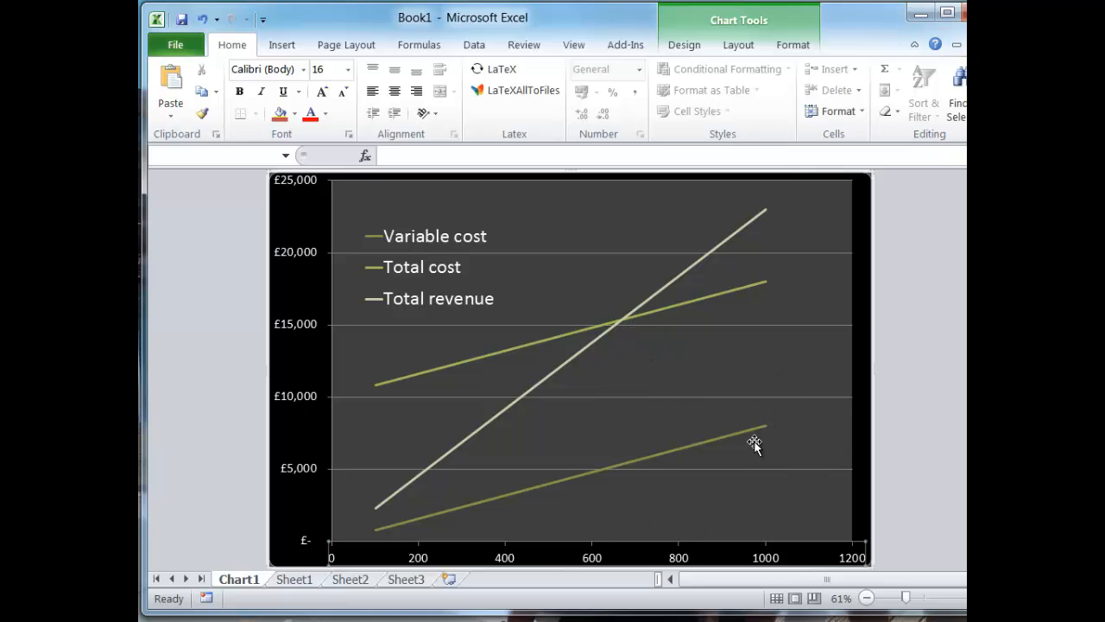
# Step: On Sheet1, set the chart table's volumes to 0 in F2 and 1500 in F3
pyautogui.click(303, 580)
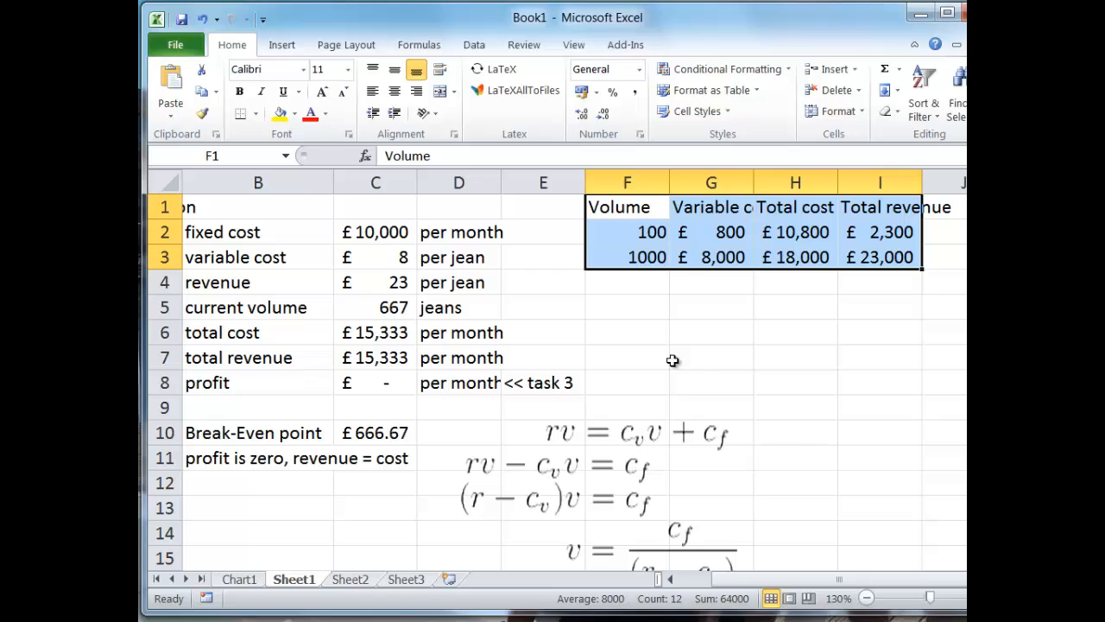
pyautogui.click(650, 230)
pyautogui.write('0')
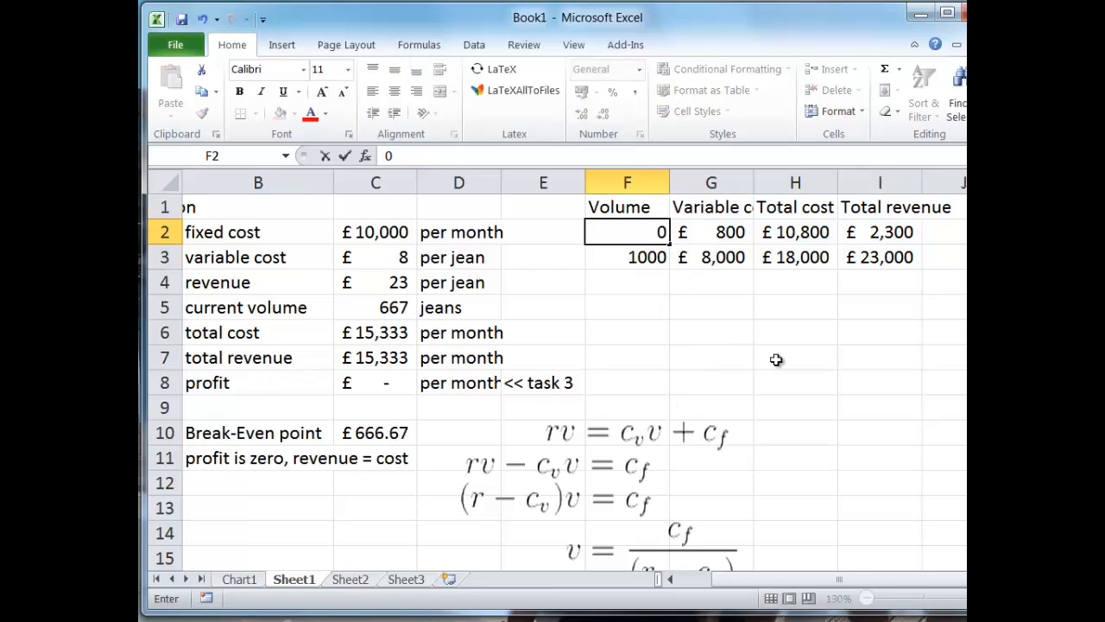
pyautogui.press('Return')
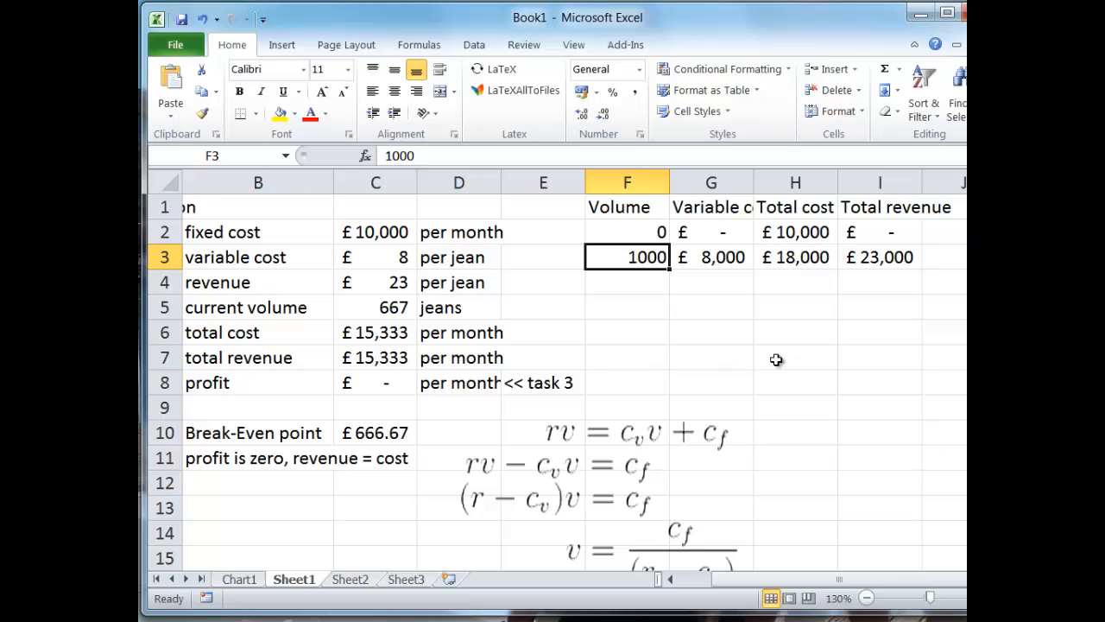
pyautogui.write('1500')
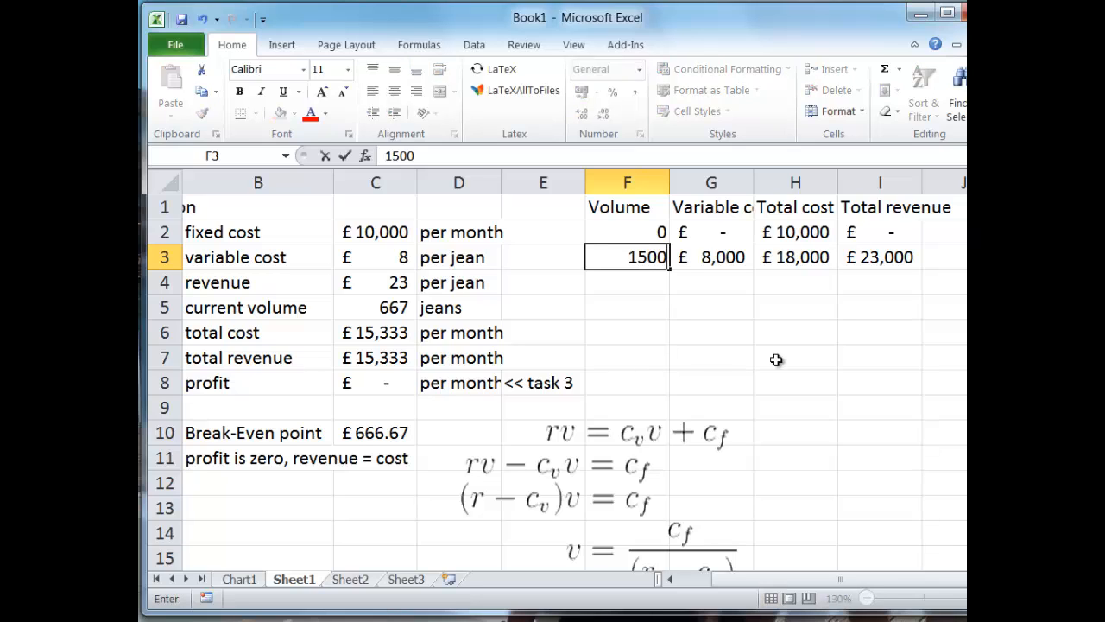
pyautogui.press('Return')
pyautogui.press('Up')
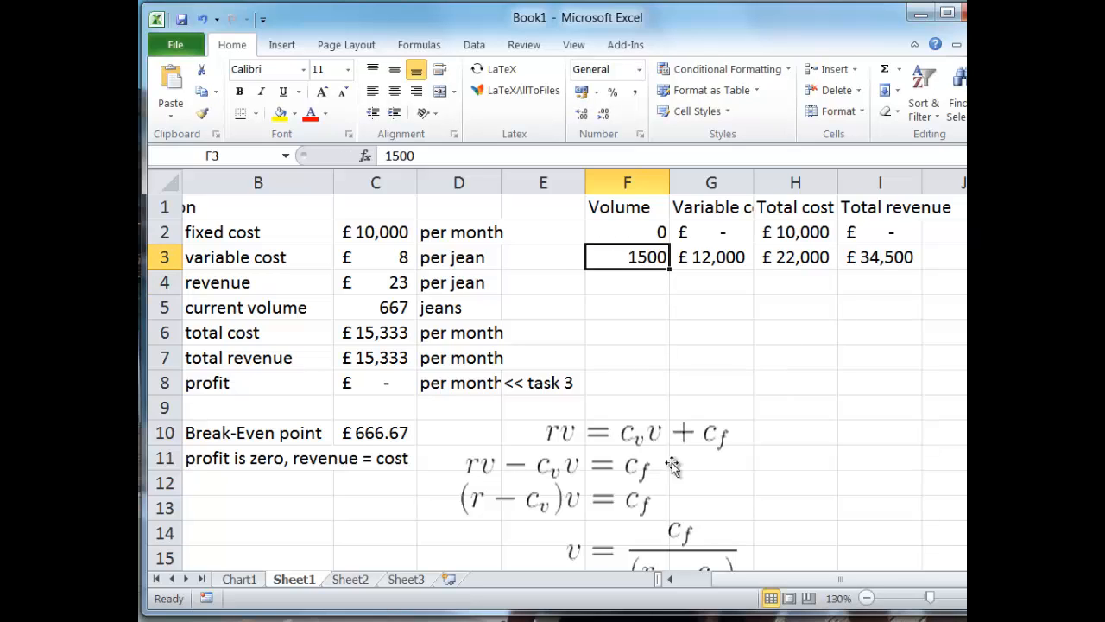
# Step: On Chart1, draw a vertical line about 15.7 cm tall through the total cost and total revenue intersection and give it a thicker red style
pyautogui.click(242, 579)
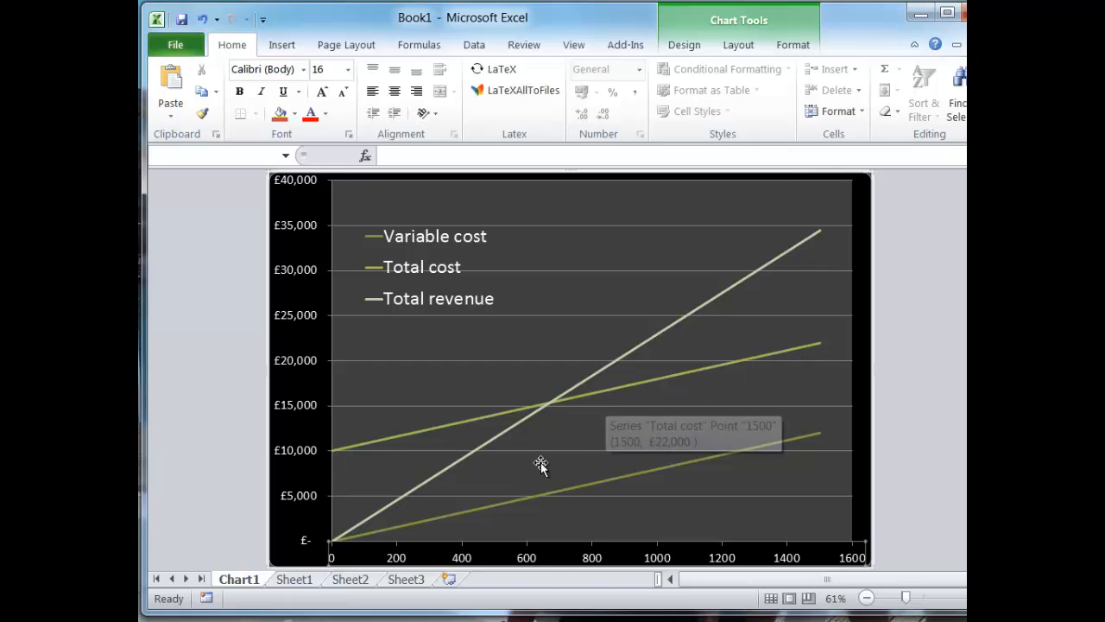
pyautogui.click(555, 414)
pyautogui.click(275, 48)
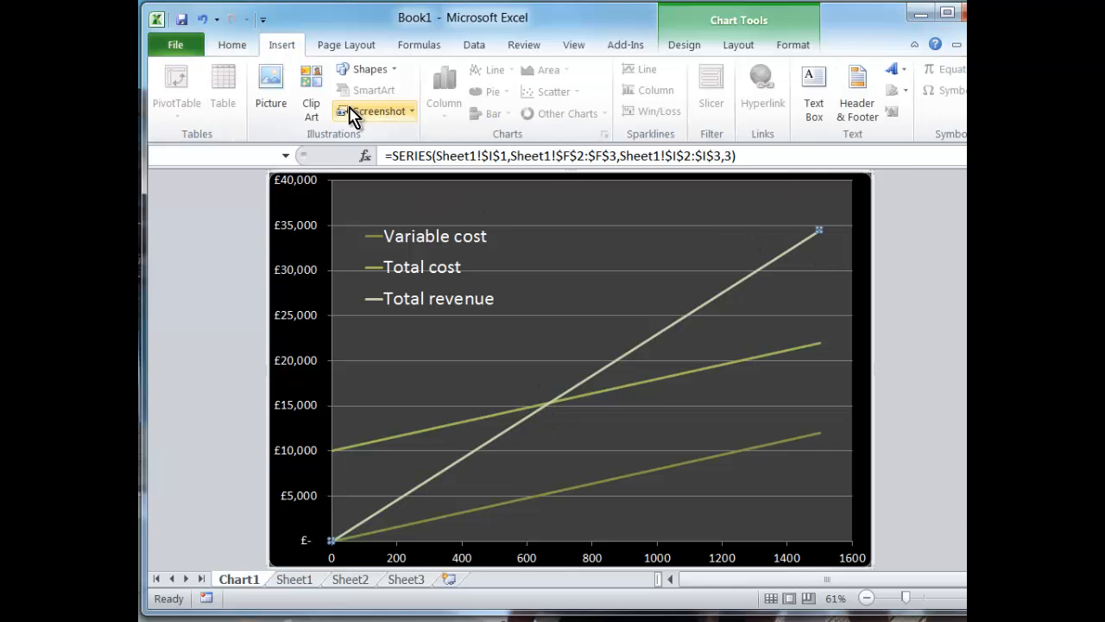
pyautogui.click(385, 72)
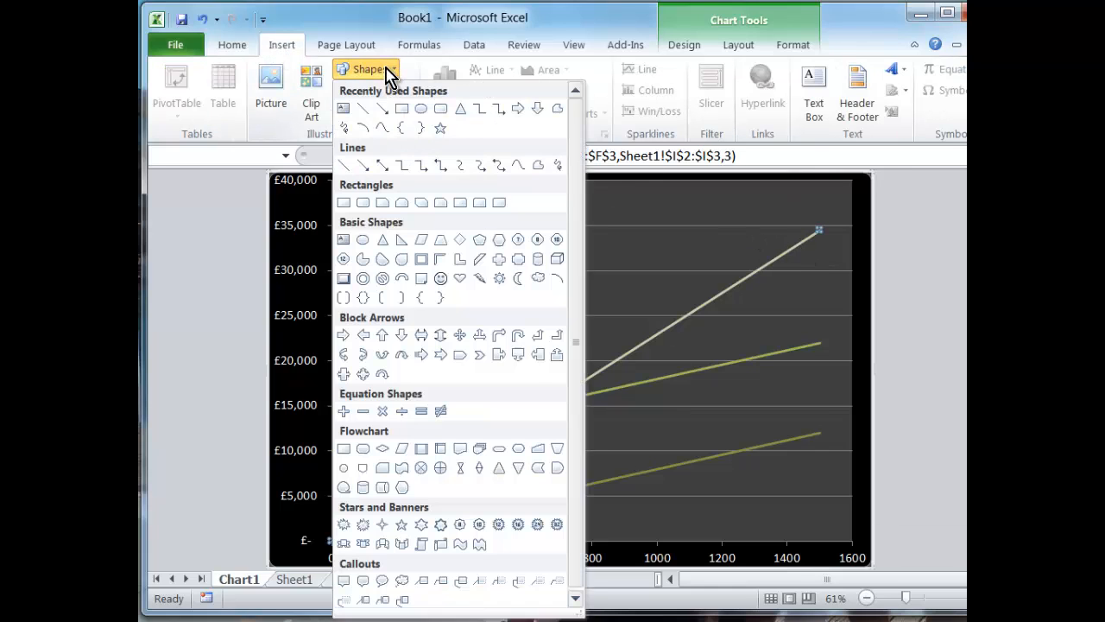
pyautogui.click(363, 109)
pyautogui.moveTo(552, 187); pyautogui.dragTo(554, 449)
pyautogui.moveTo(555, 544); pyautogui.dragTo(551, 544)
pyautogui.moveTo(551, 377); pyautogui.dragTo(553, 378)
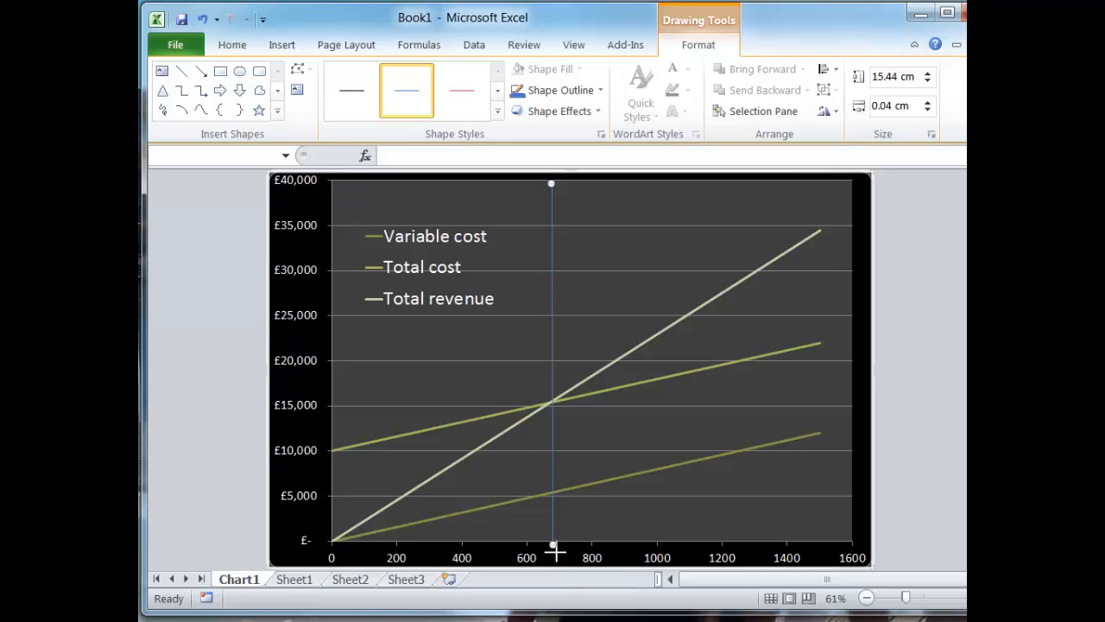
pyautogui.moveTo(553, 547); pyautogui.dragTo(553, 552)
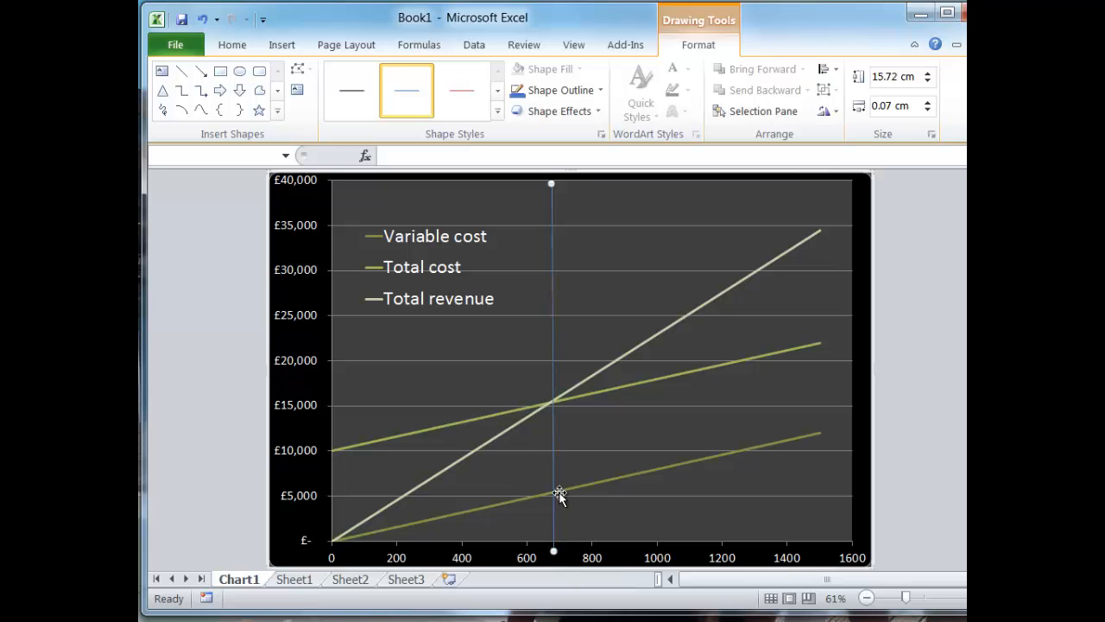
pyautogui.click(498, 112)
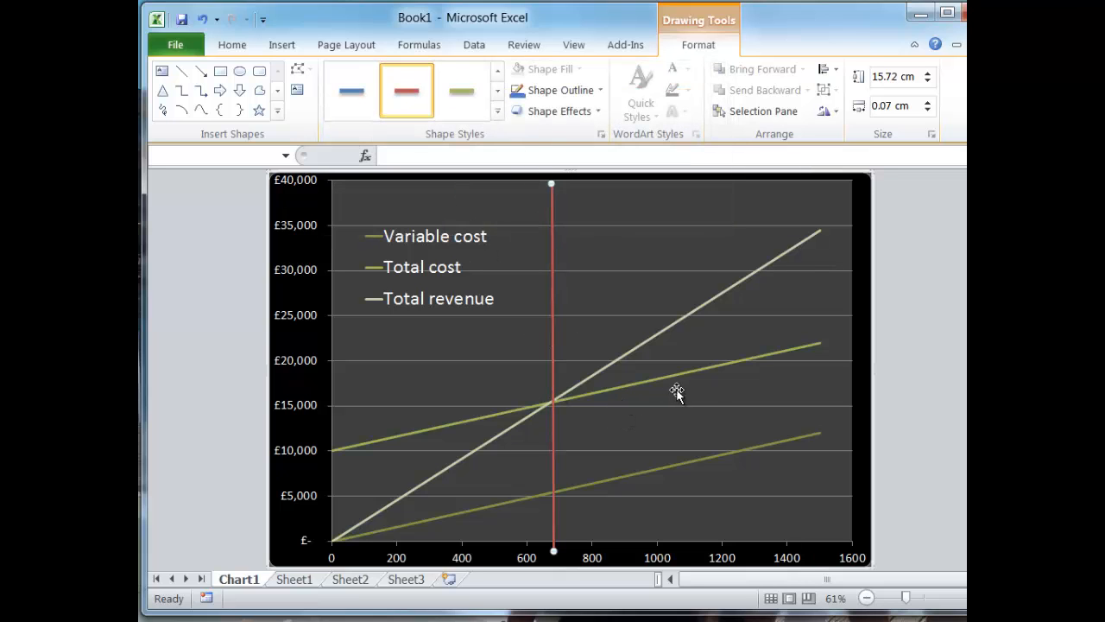
pyautogui.click(937, 337)
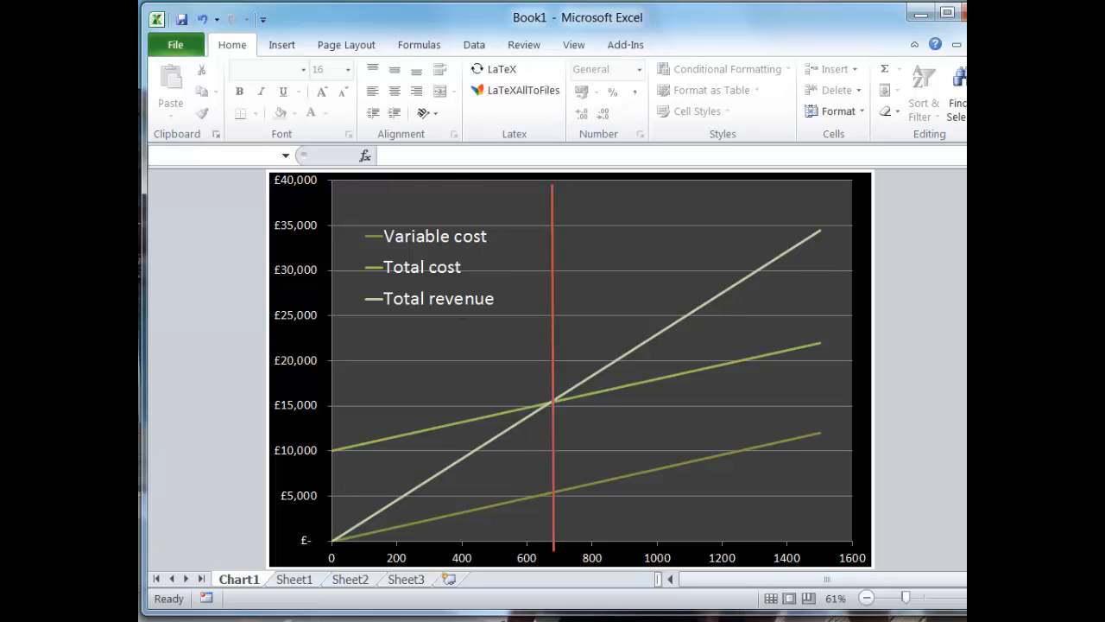
pyautogui.click(966, 369)
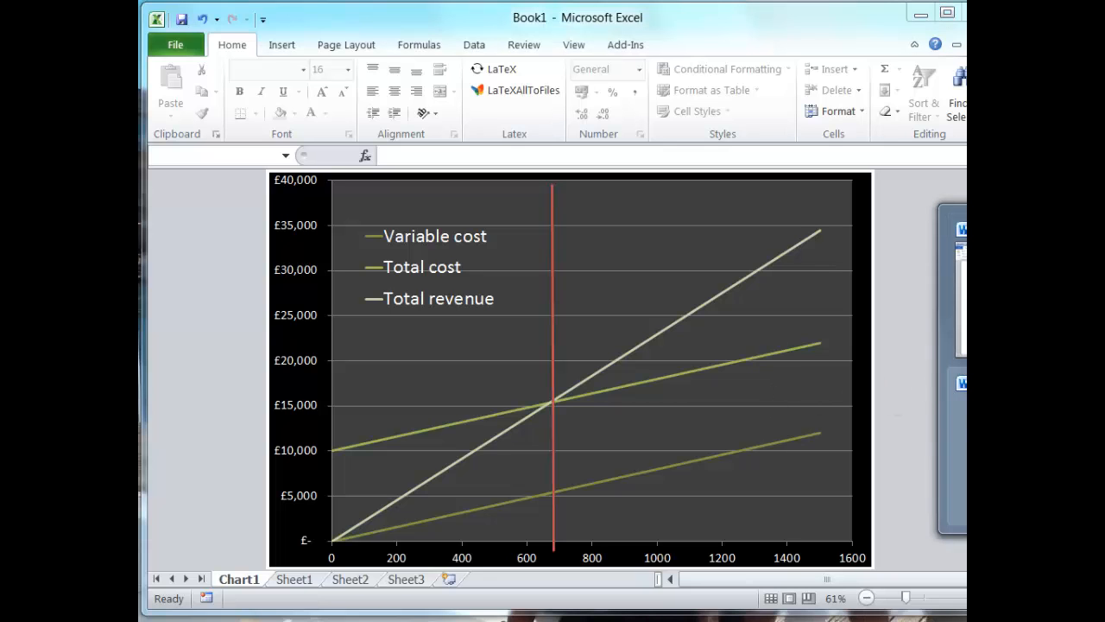
pyautogui.moveTo(965, 415)
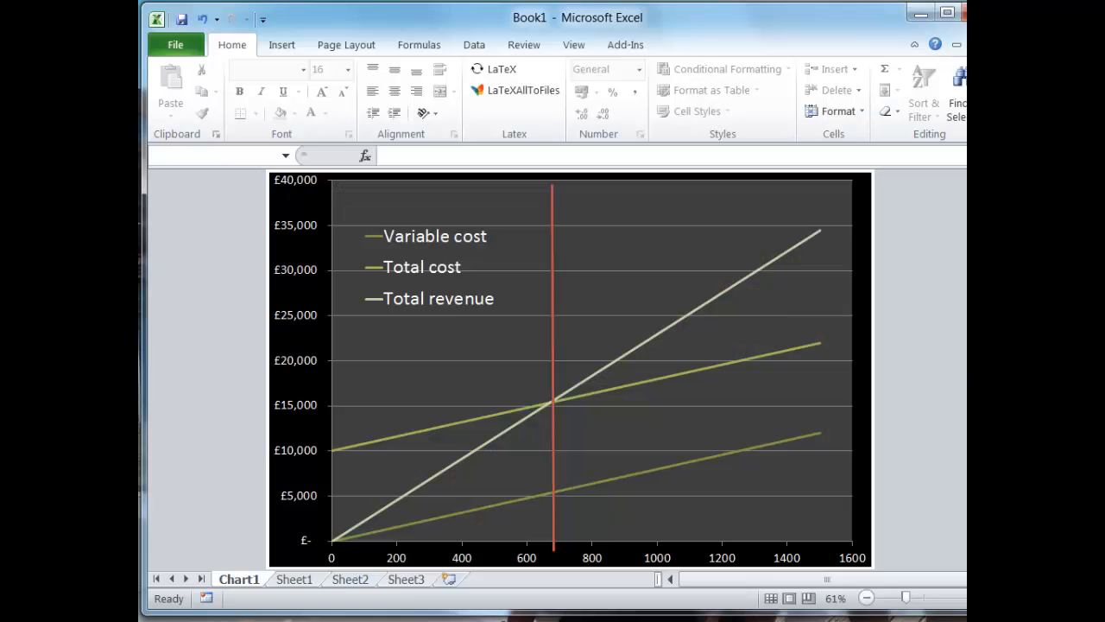
# Step: Select the cost, revenue and profit information in B2:D8 on Sheet1
pyautogui.click(295, 580)
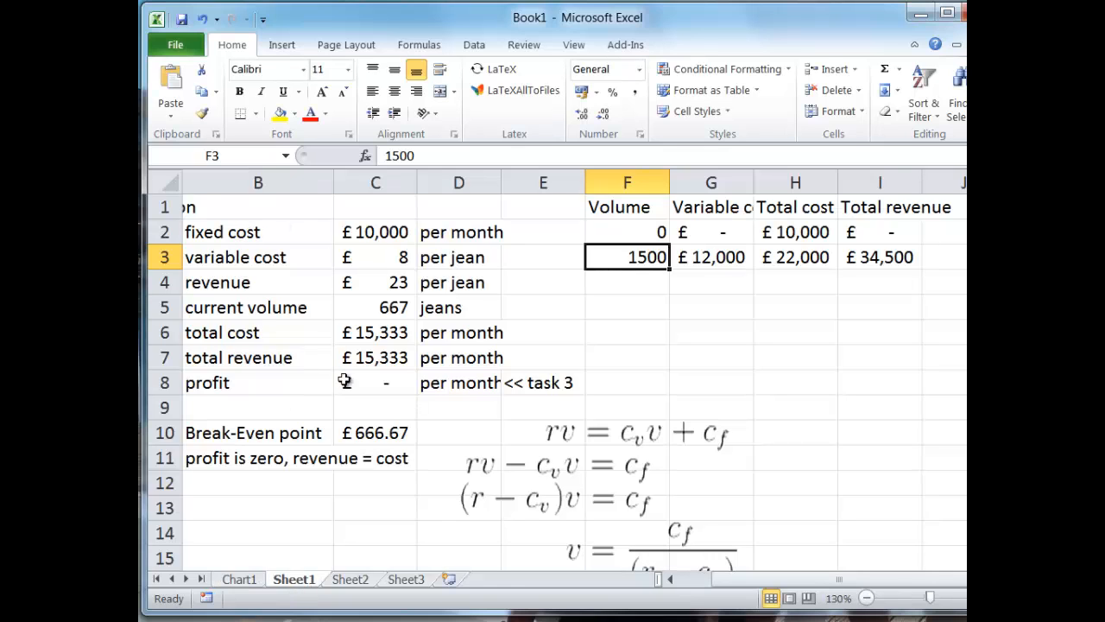
pyautogui.moveTo(738, 584); pyautogui.dragTo(704, 598)
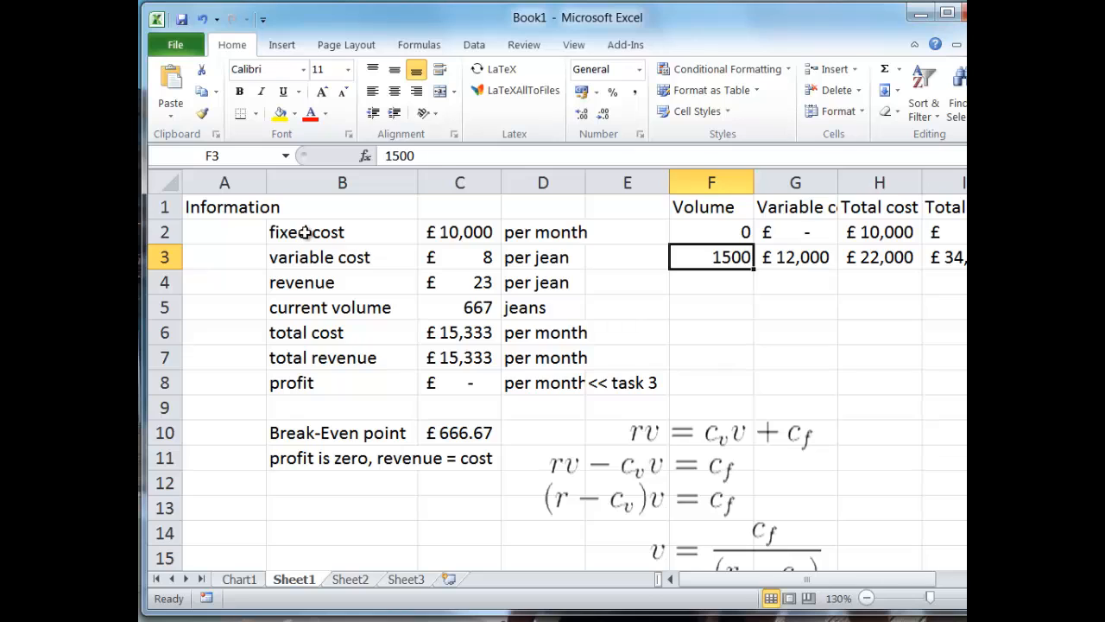
pyautogui.moveTo(306, 232); pyautogui.dragTo(523, 370)
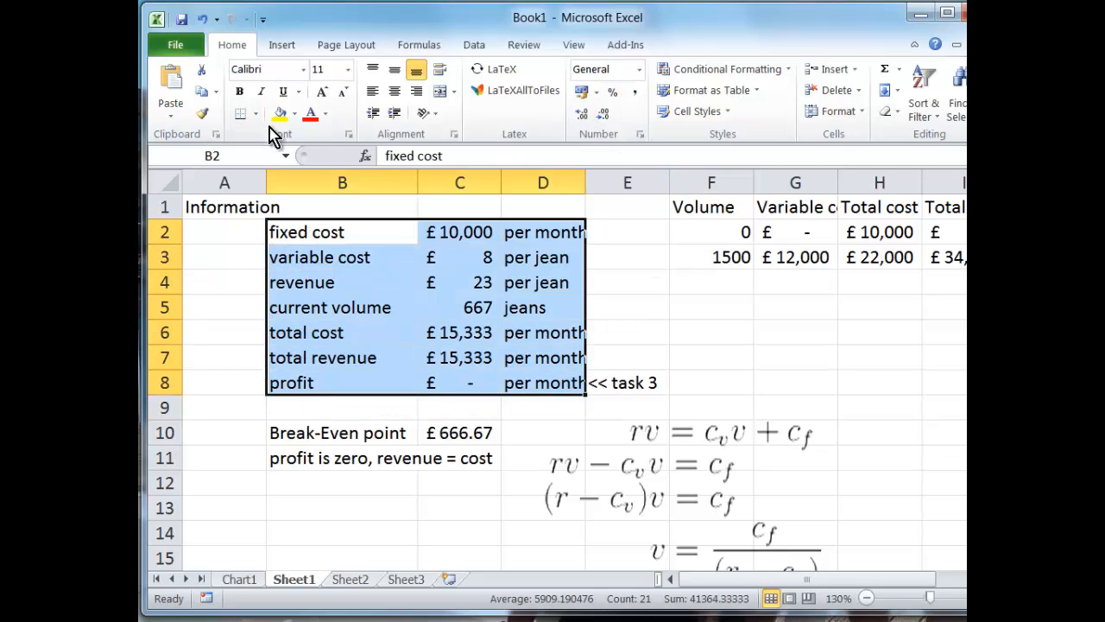